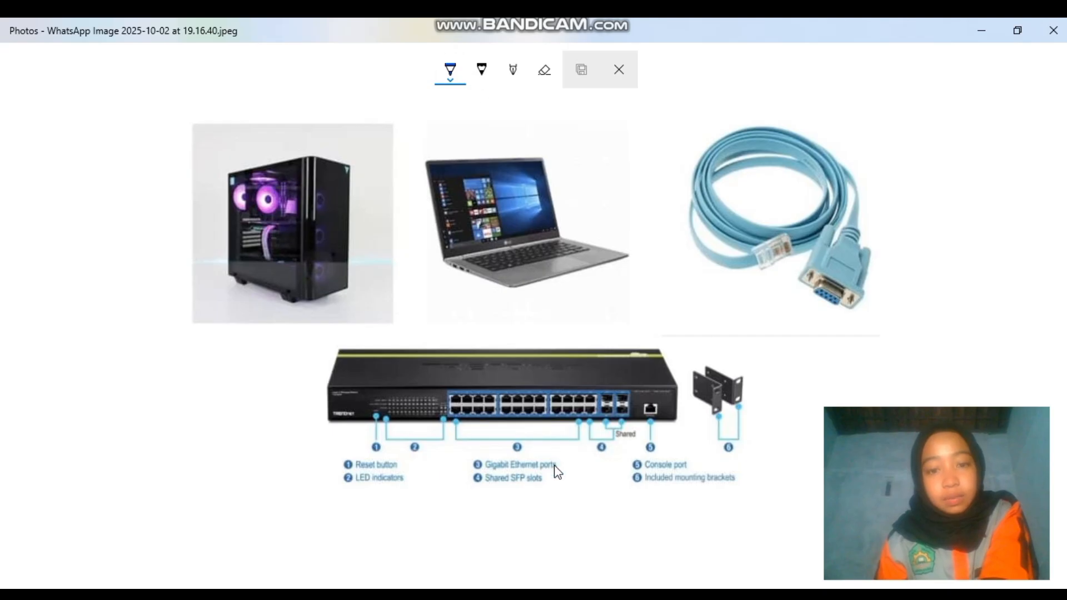
Circle the switch's Ethernet ports and its console port in blue ink
mouse_move(444, 421)
mouse_down()
mouse_move(484, 367)
mouse_move(431, 444)
mouse_up()
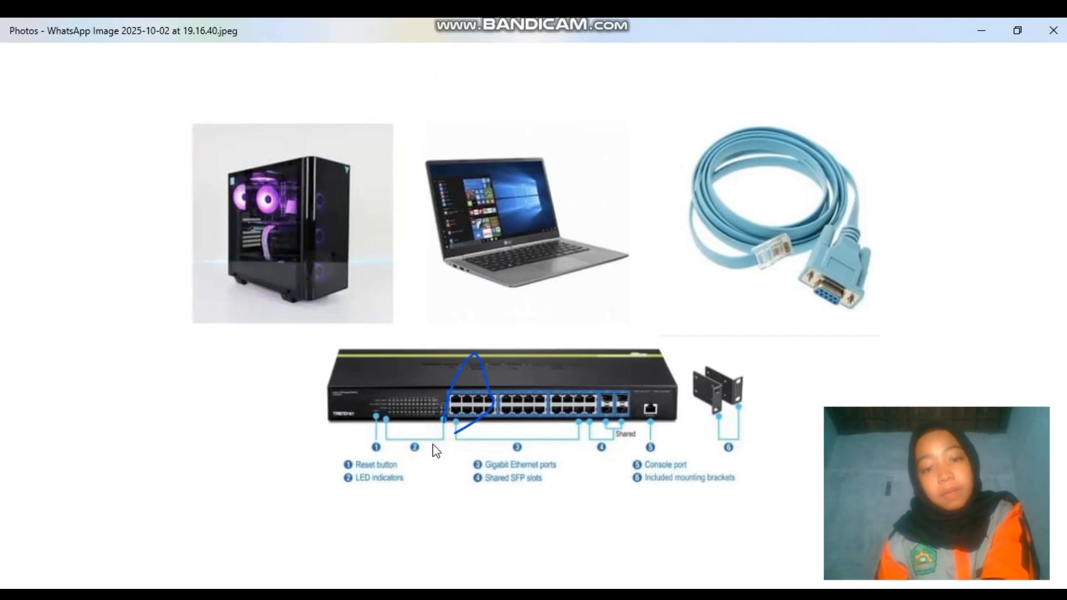
drag(517, 378, 563, 416)
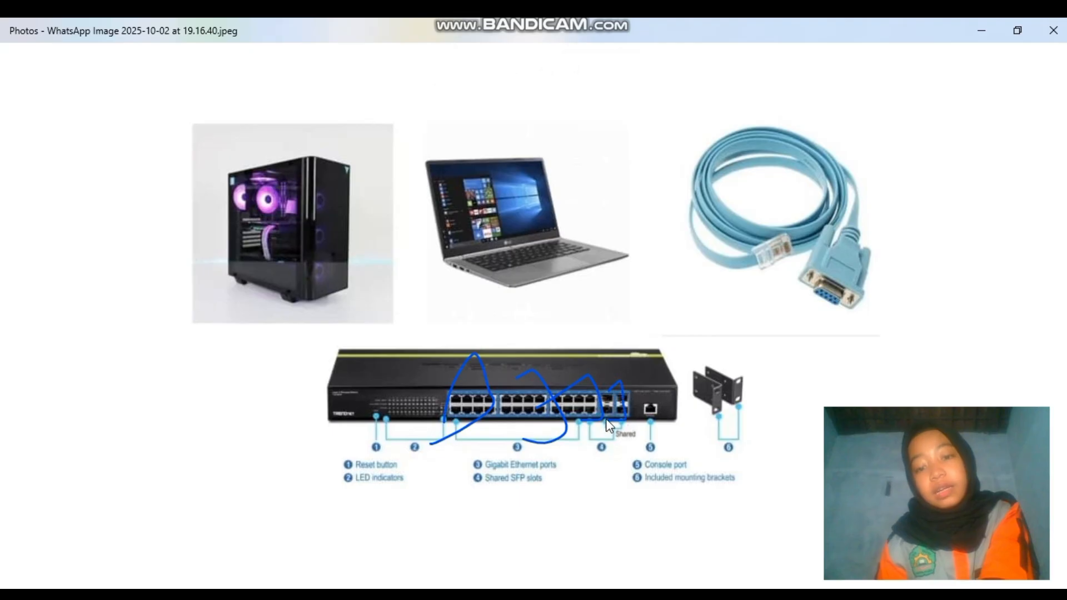
mouse_move(637, 414)
mouse_down()
mouse_move(643, 391)
mouse_move(650, 423)
mouse_up()
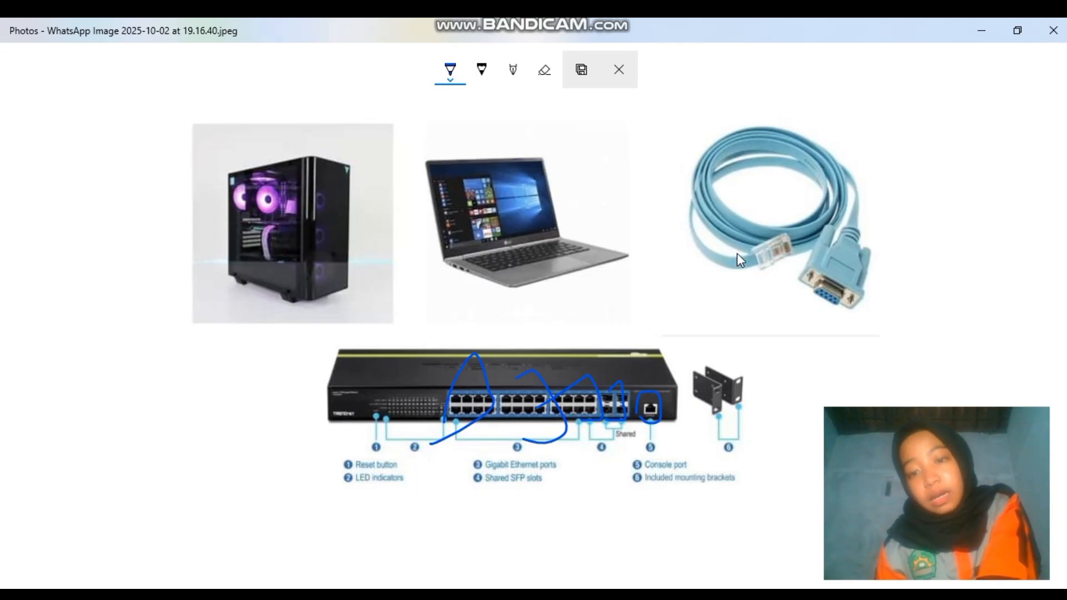
Draw the console cable from its RJ45 and serial connectors to the console port and laptop
drag(736, 252, 759, 226)
mouse_move(813, 264)
mouse_down()
mouse_move(745, 290)
mouse_move(744, 251)
mouse_move(744, 345)
mouse_up()
drag(700, 408, 655, 417)
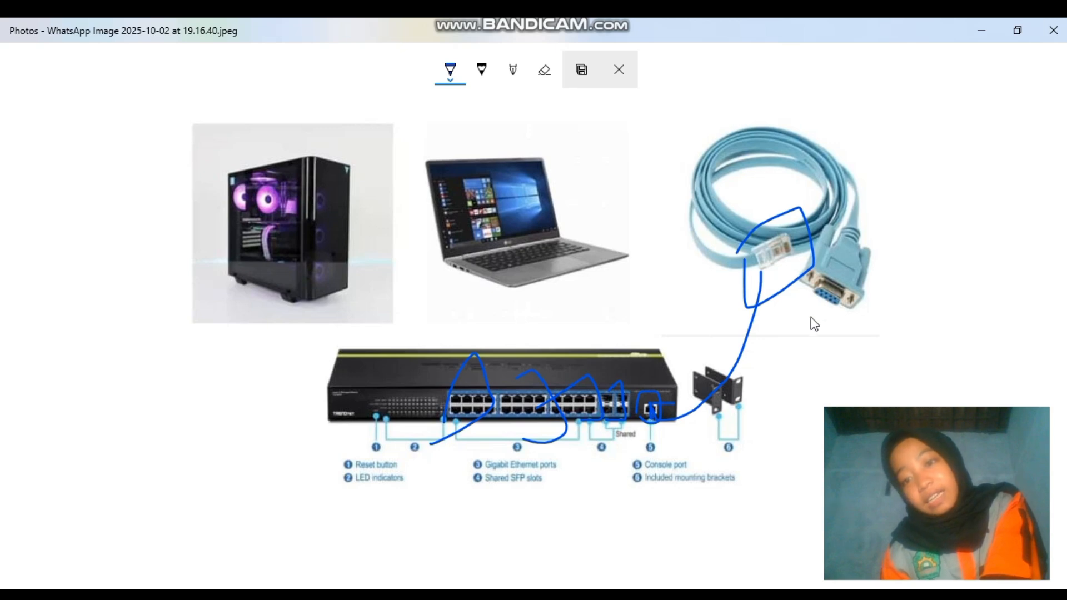
mouse_move(805, 298)
mouse_down()
mouse_move(831, 205)
mouse_move(893, 278)
mouse_move(862, 291)
mouse_up()
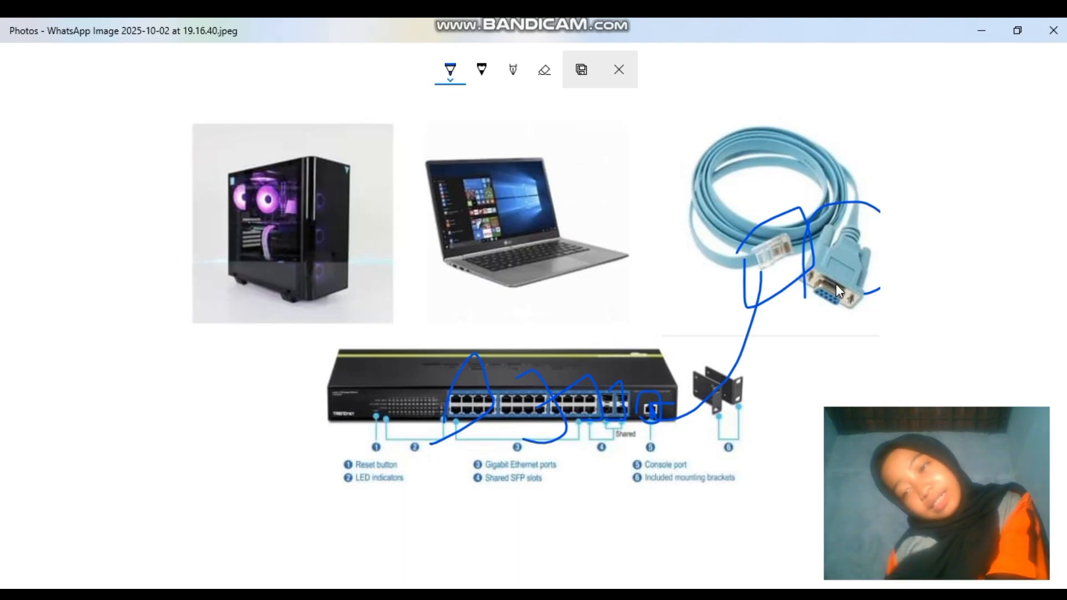
mouse_move(828, 296)
mouse_down()
mouse_move(822, 312)
mouse_move(670, 366)
mouse_up()
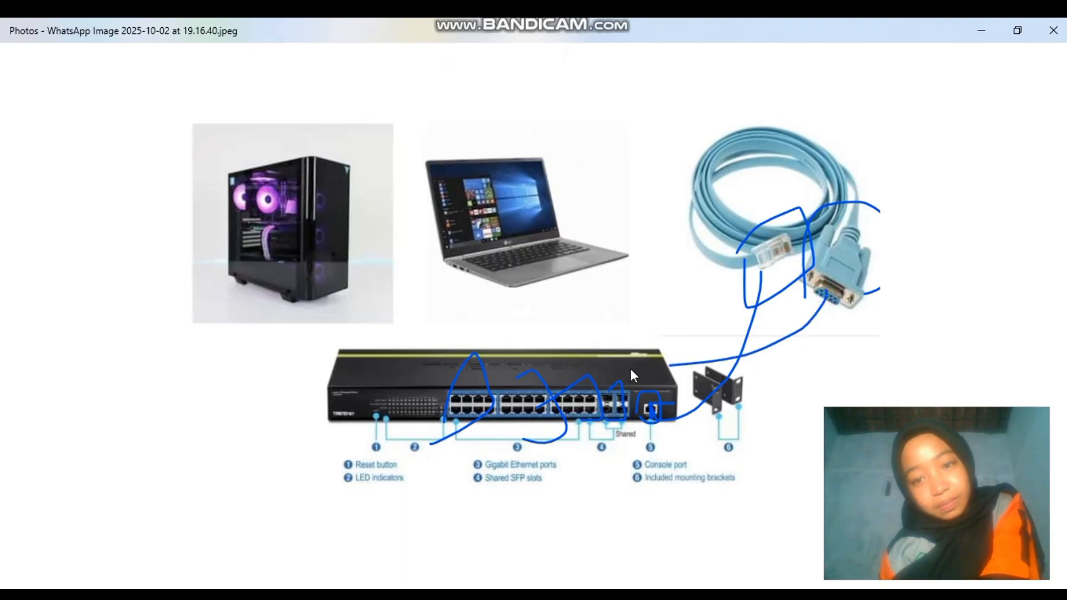
mouse_move(477, 340)
mouse_down()
mouse_move(451, 281)
mouse_move(461, 267)
mouse_move(474, 287)
mouse_up()
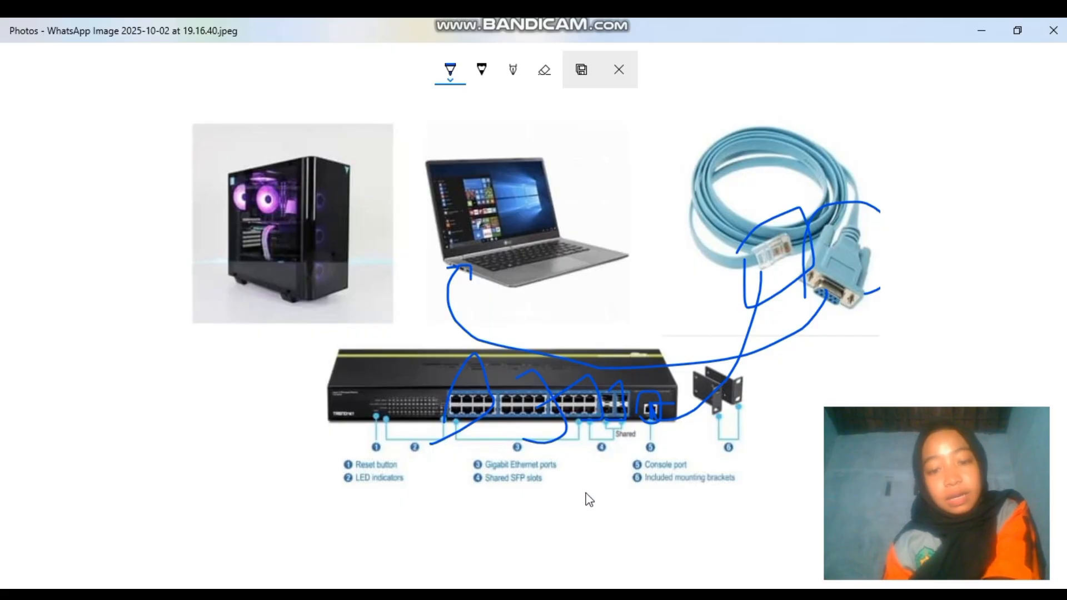
click(634, 593)
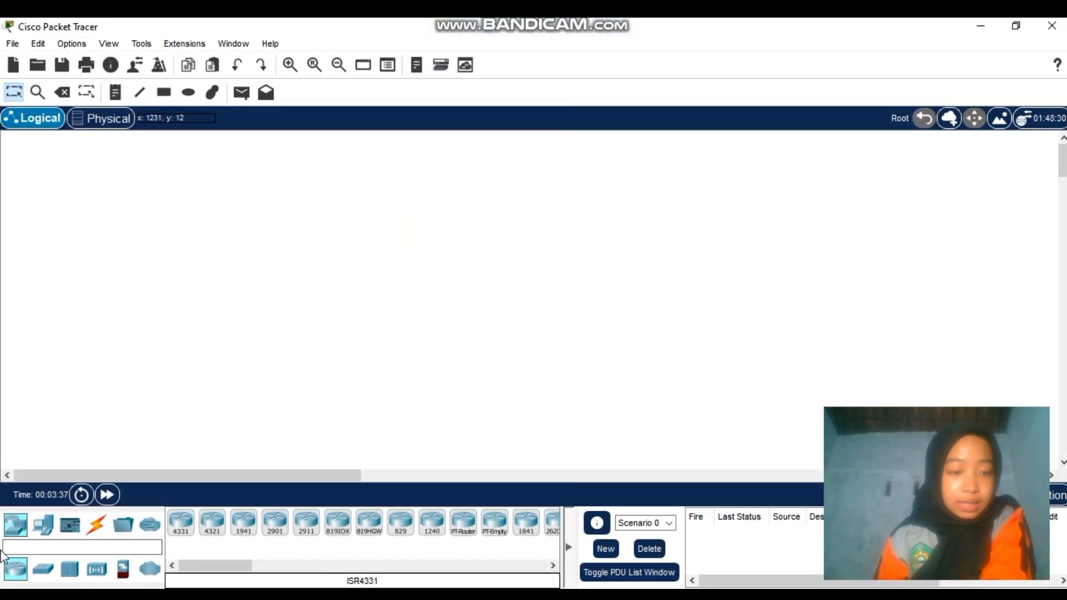
Place a 2960 switch and a generic PC below it on the workspace
click(42, 569)
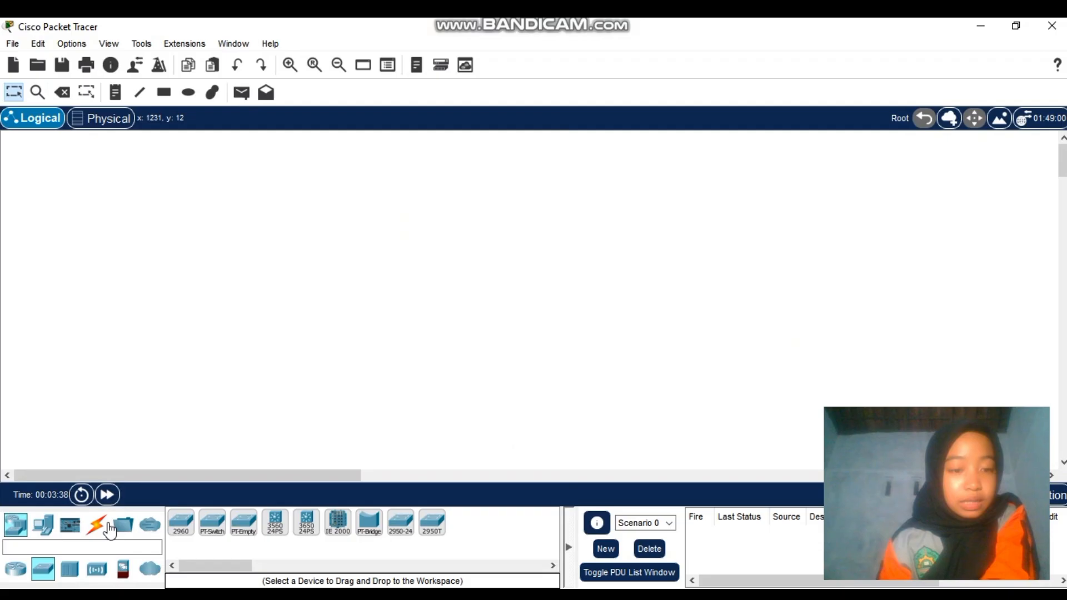
click(173, 531)
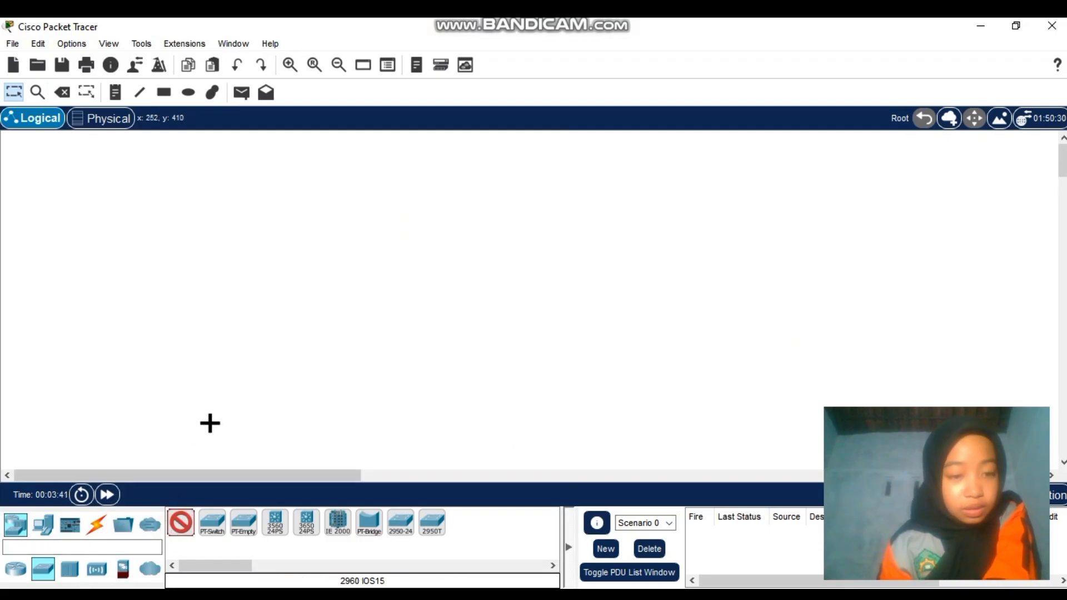
click(106, 265)
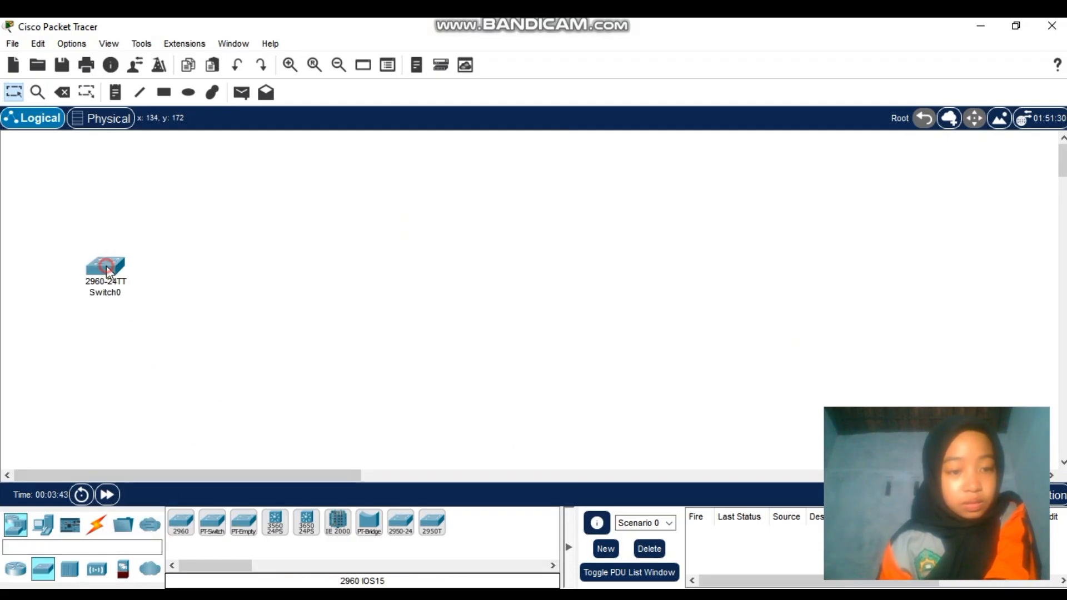
click(43, 524)
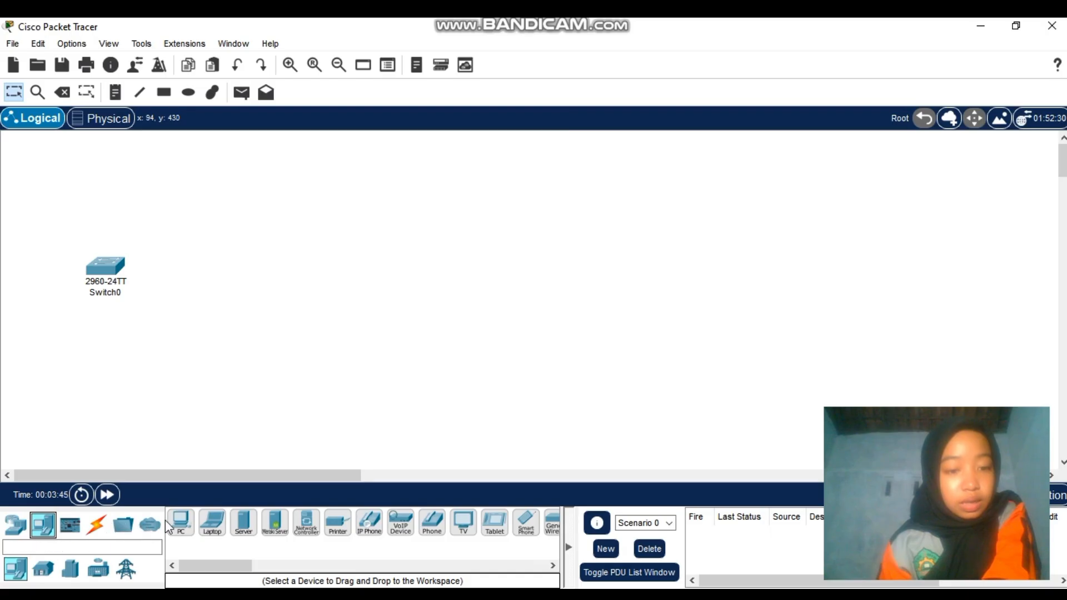
click(180, 522)
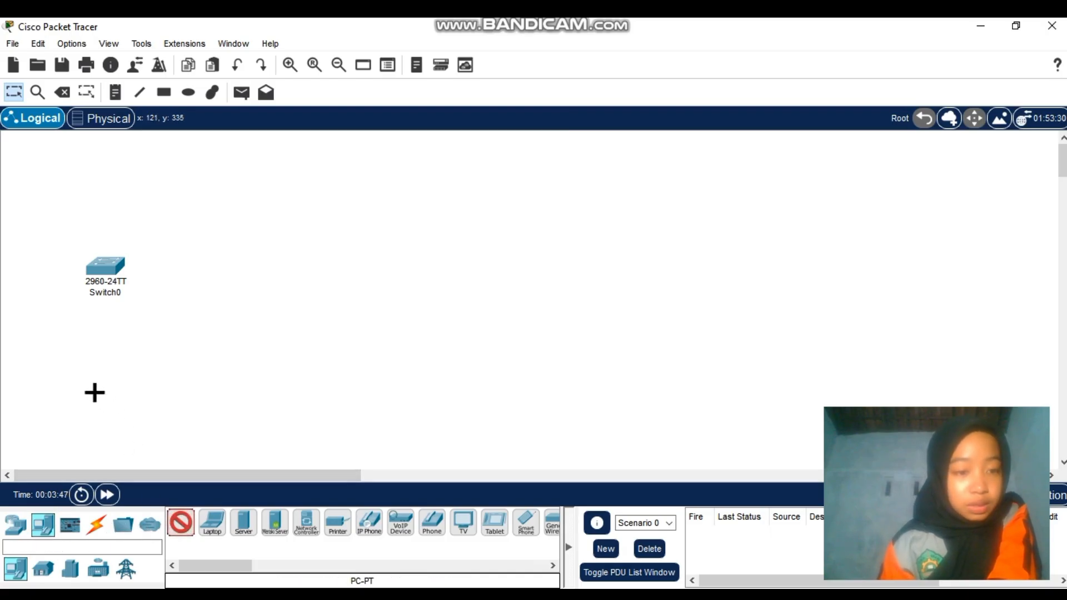
click(102, 393)
Connect Switch0's Console port to PC0's RS 232 port with a console cable
click(95, 528)
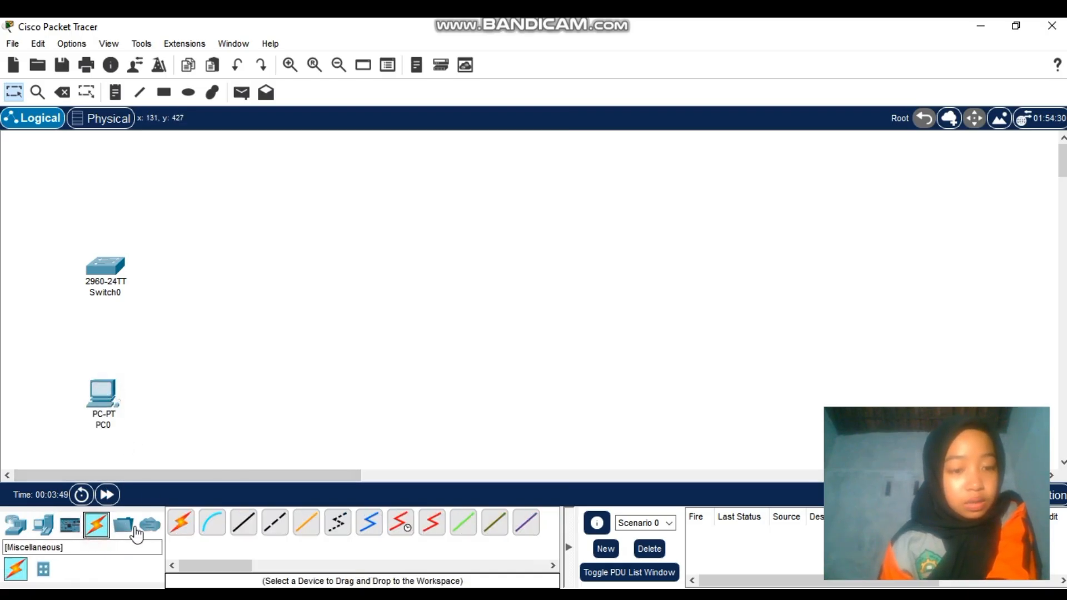
click(211, 531)
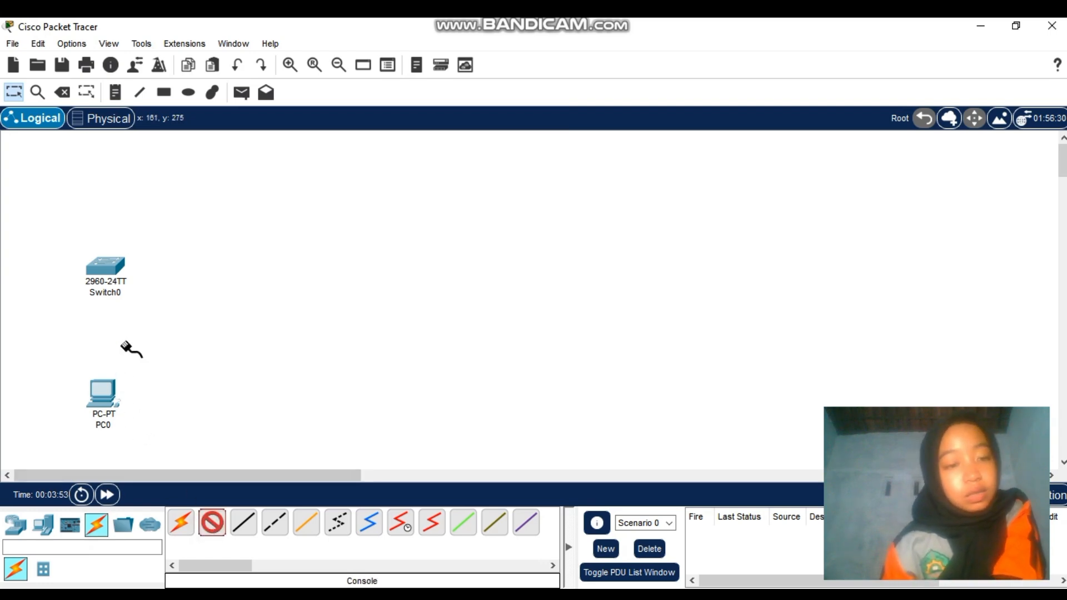
click(105, 268)
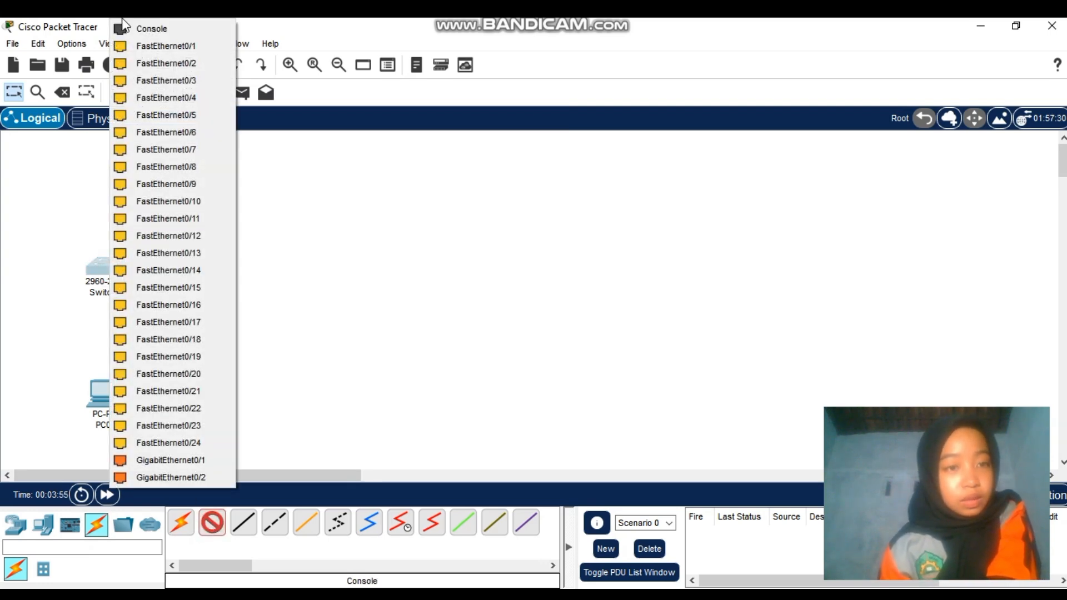
click(146, 28)
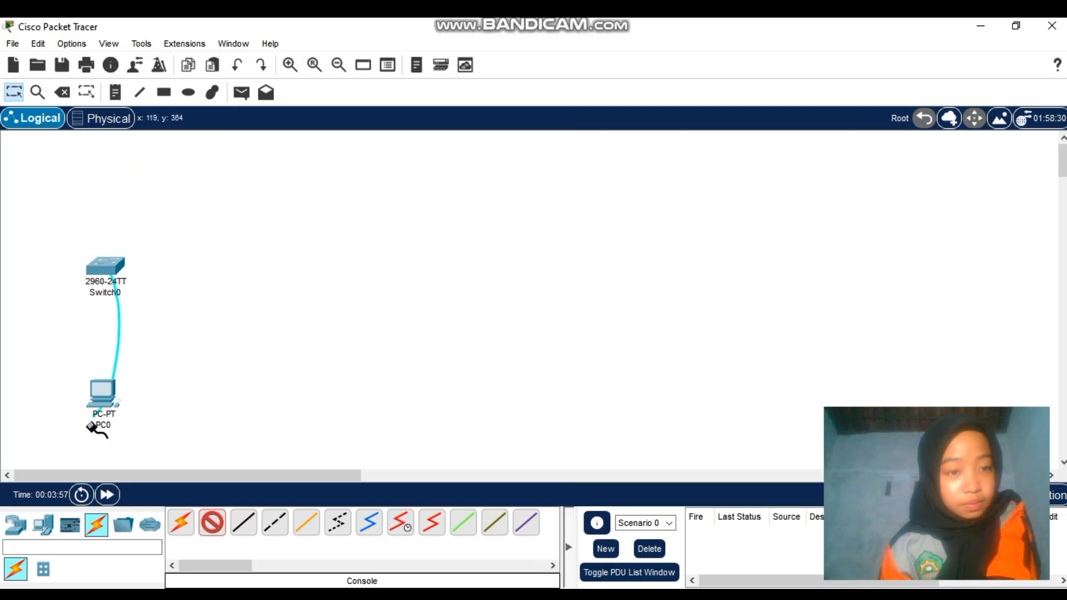
click(104, 396)
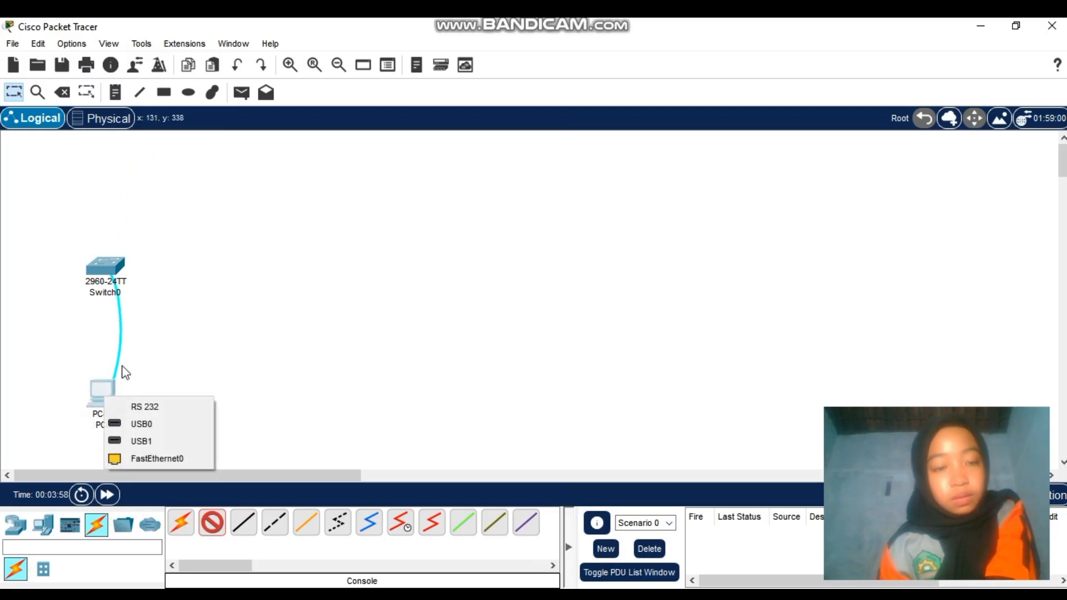
click(143, 409)
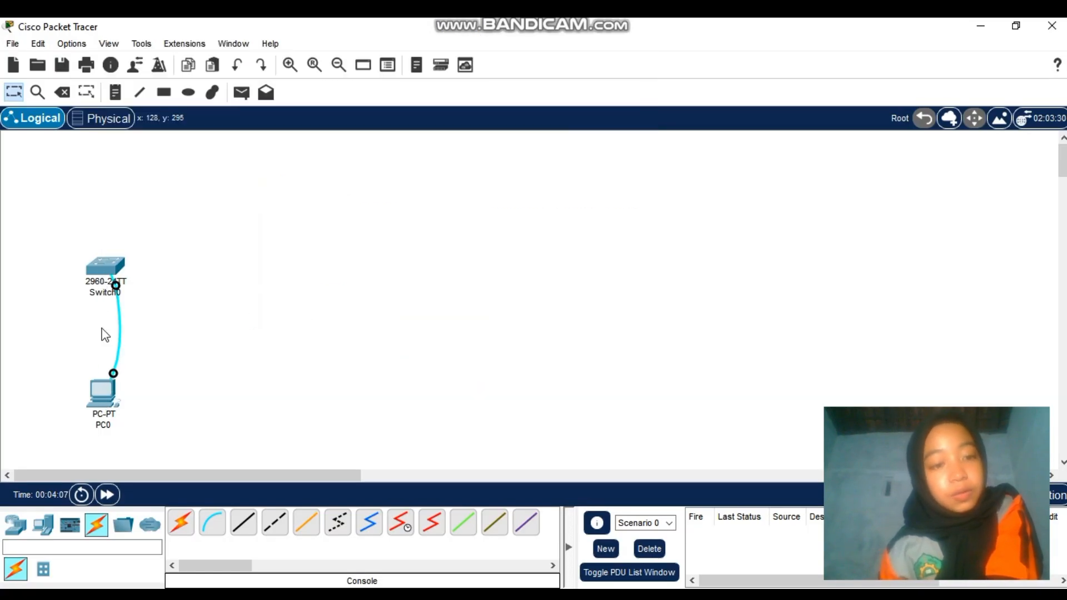
click(104, 403)
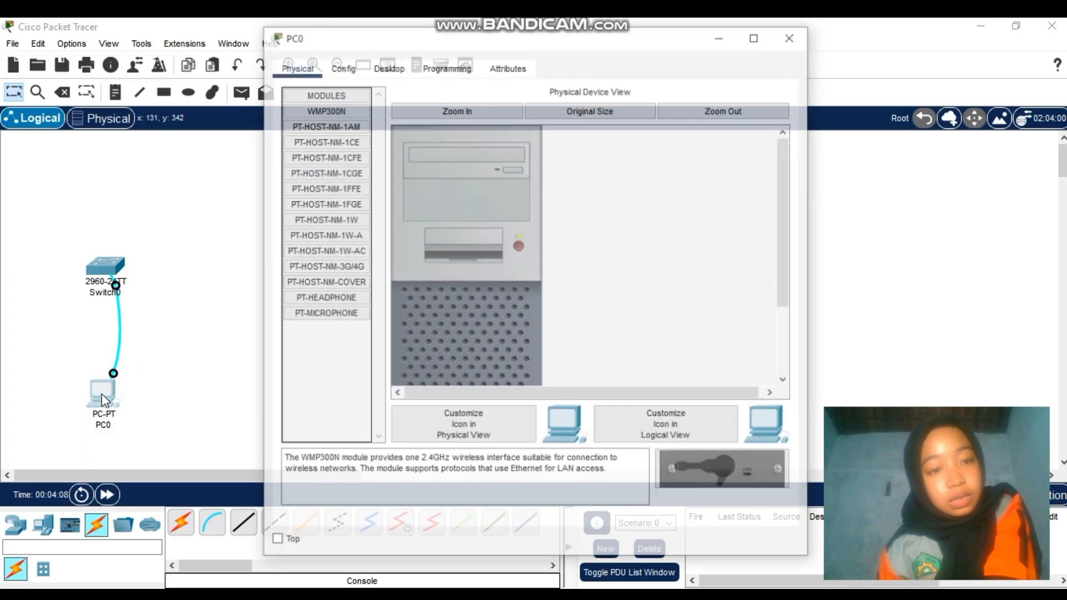
click(387, 67)
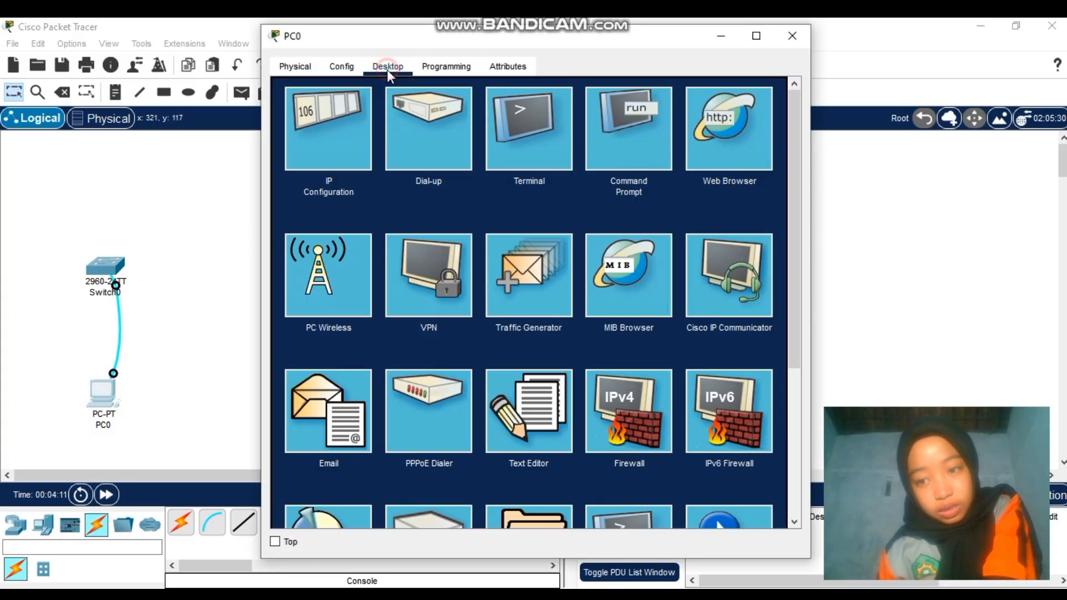
click(537, 132)
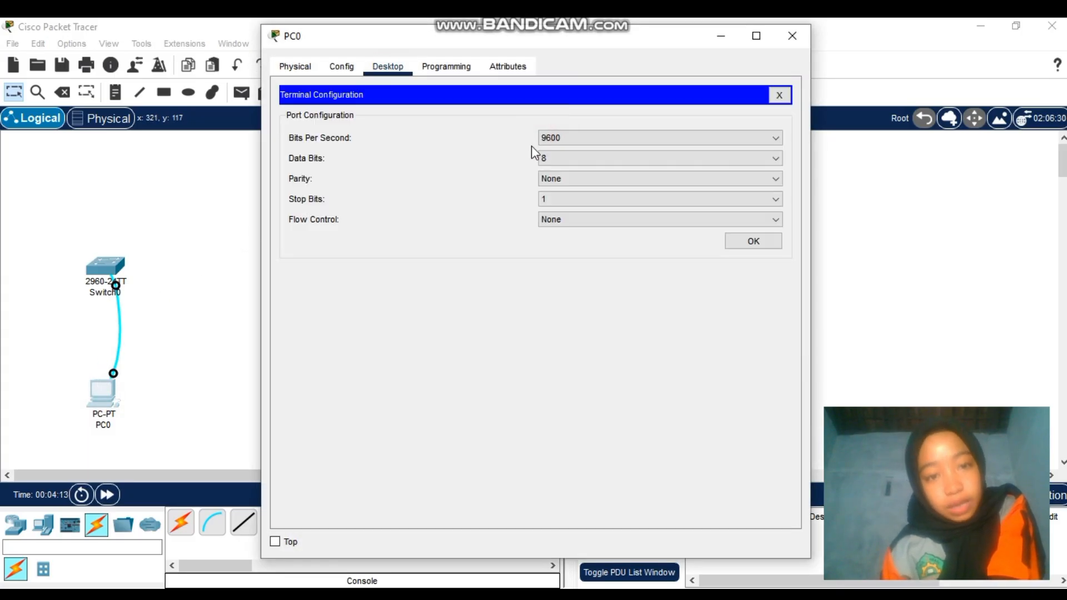
click(751, 245)
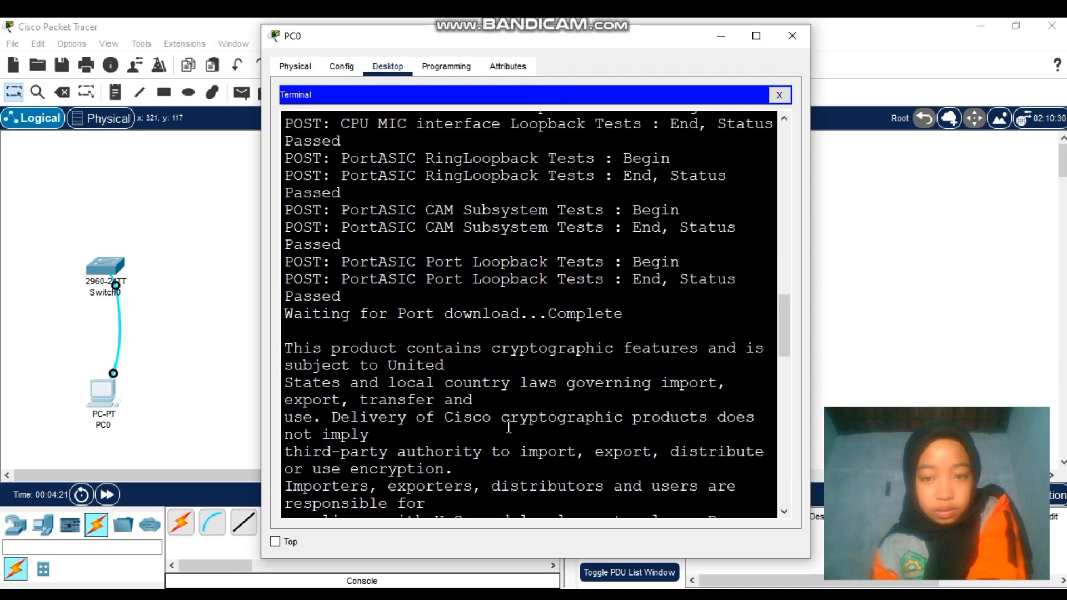
scroll(509, 428, down, 3)
scroll(509, 428, down, 12)
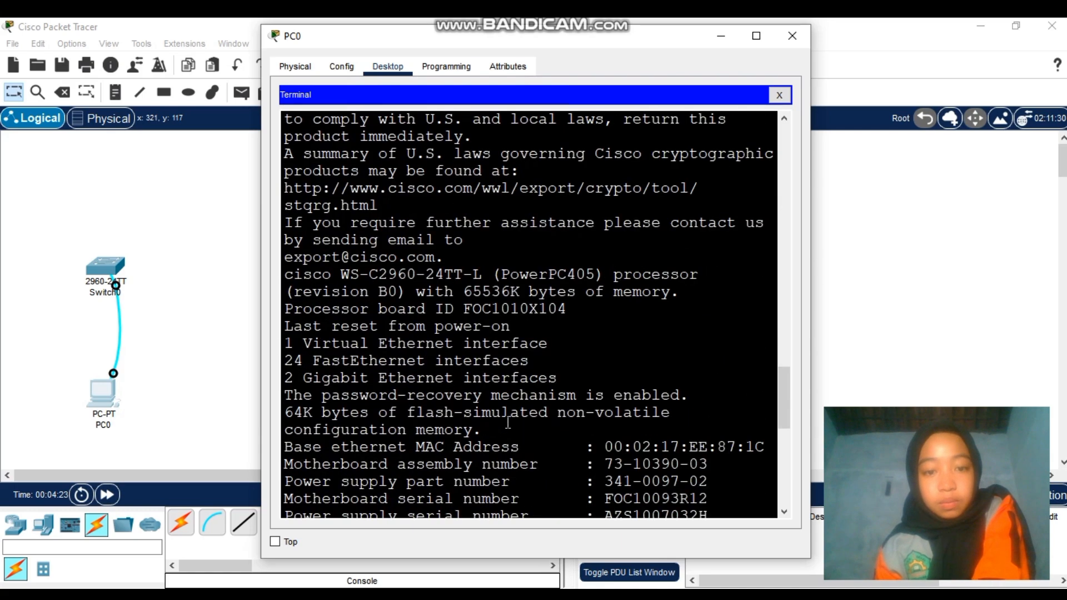
scroll(507, 417, down, 2)
scroll(507, 323, down, 3)
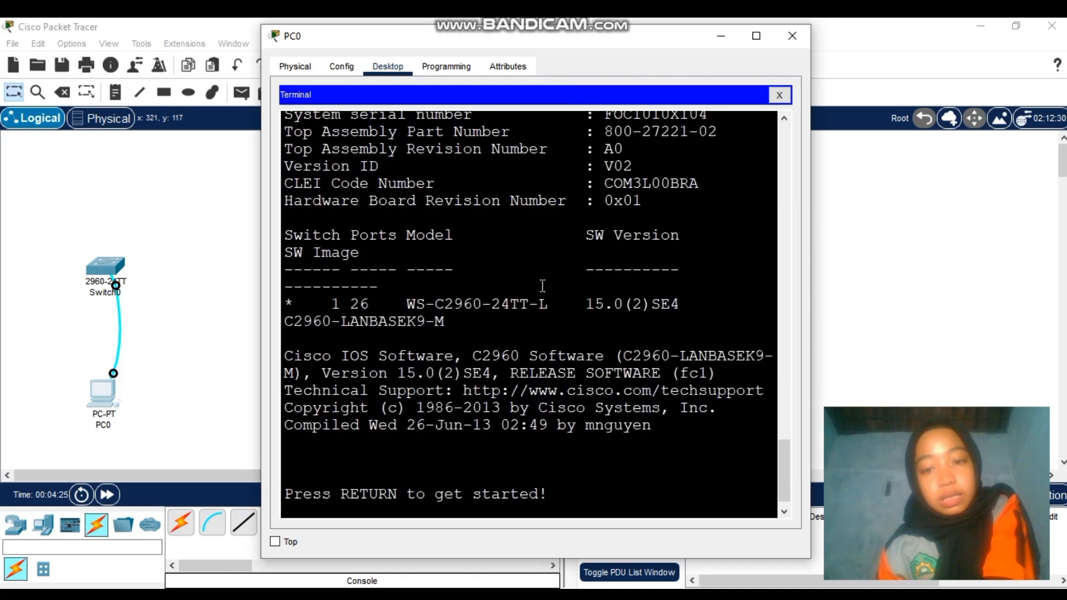
click(780, 36)
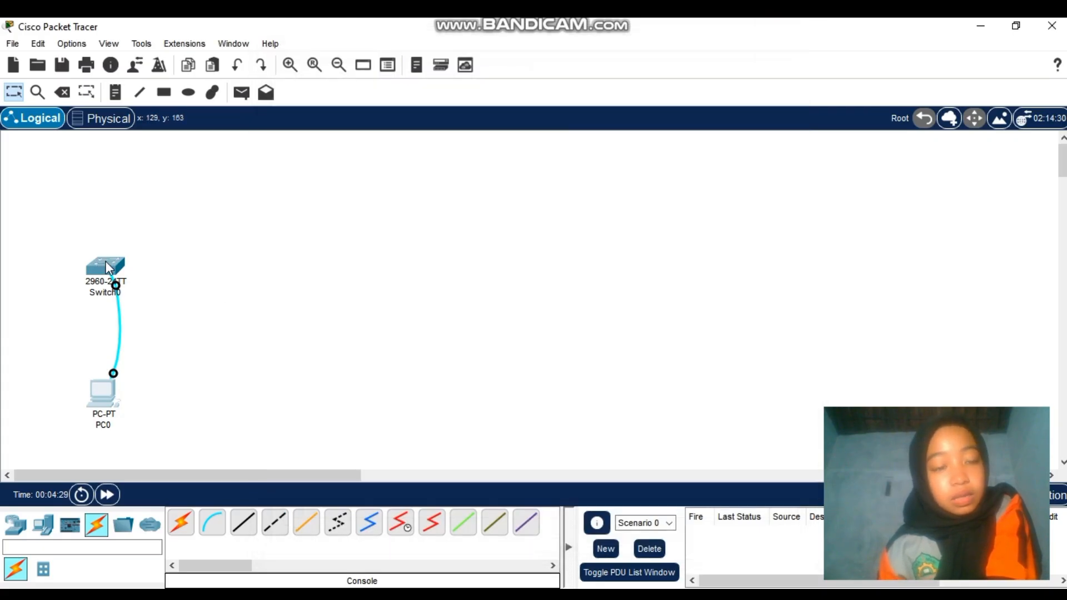
click(109, 262)
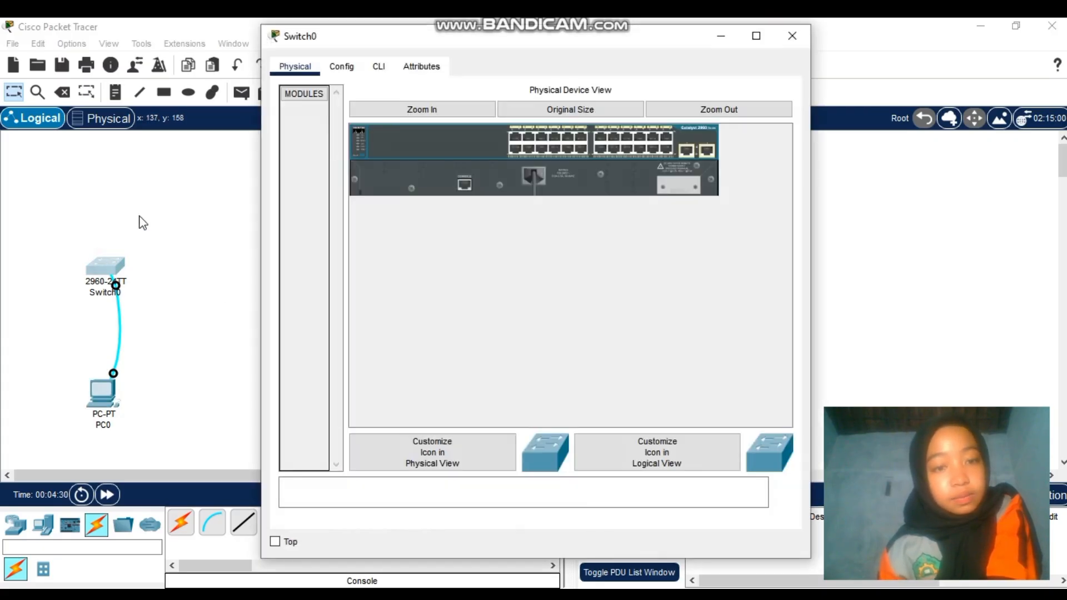
click(379, 67)
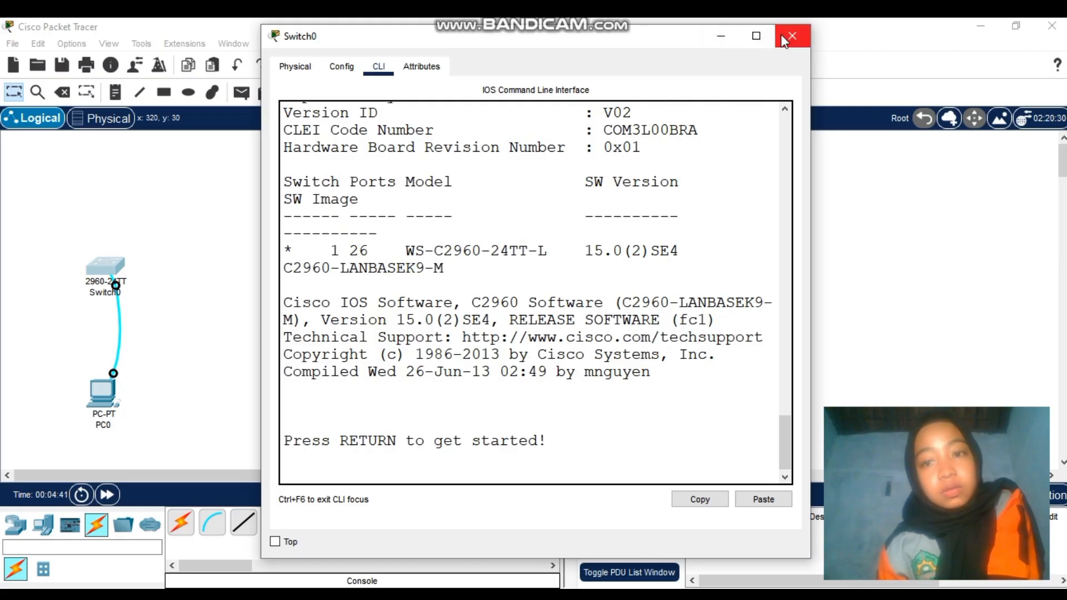
click(721, 37)
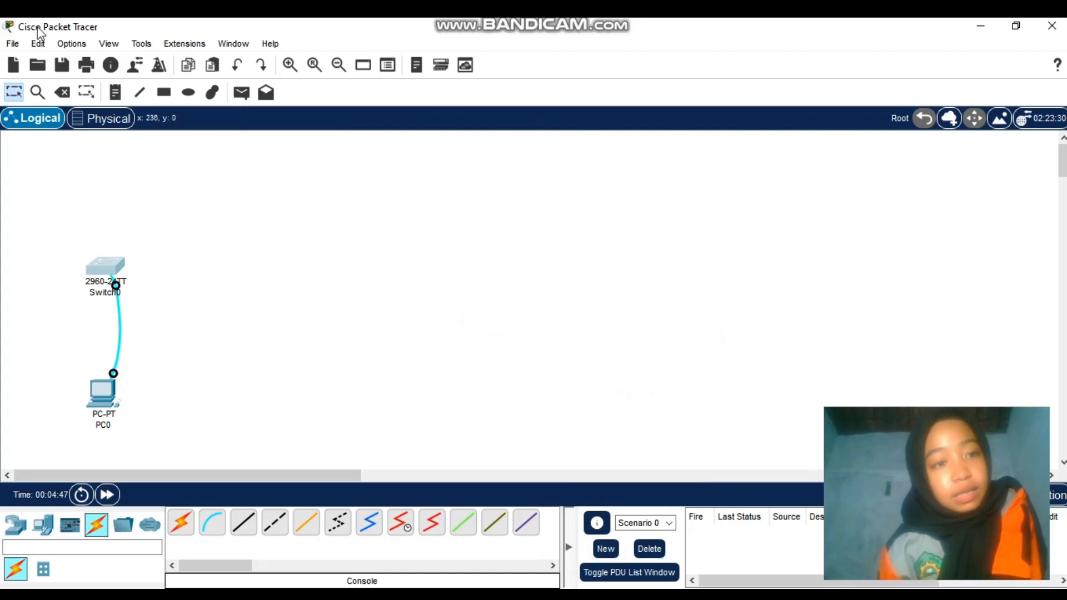
Review the CLI font size options in Preferences' Font tab, leaving them unchanged
click(71, 44)
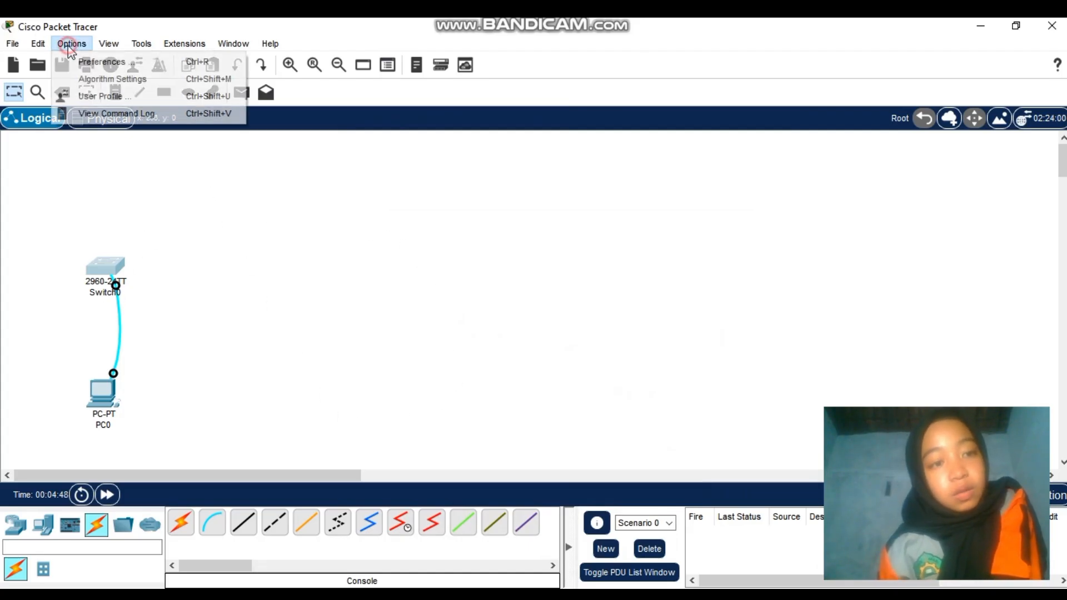
click(106, 62)
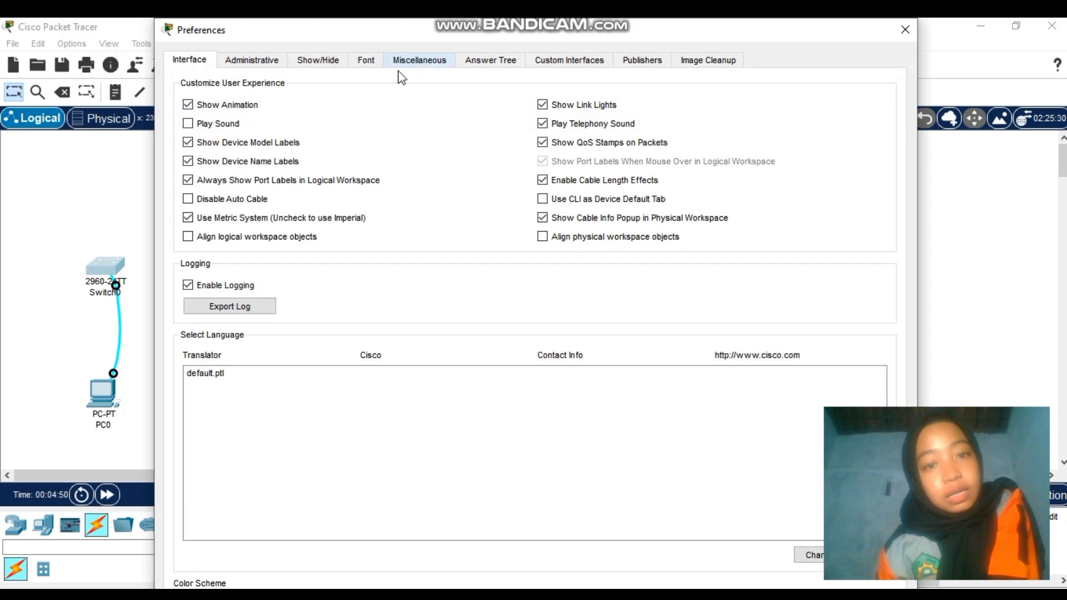
click(362, 63)
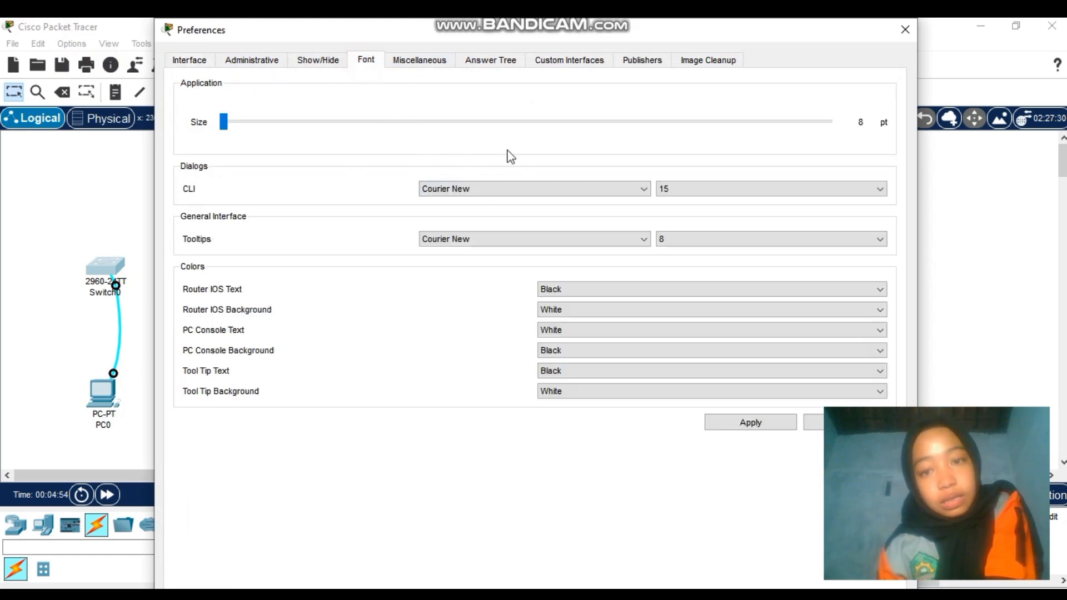
click(878, 192)
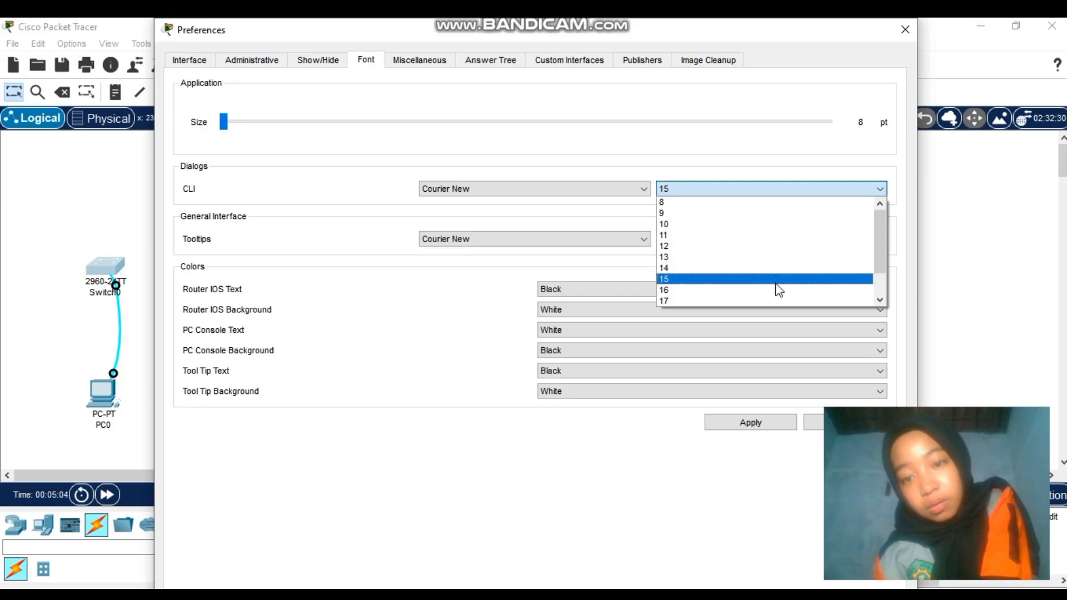
click(881, 301)
click(882, 302)
click(882, 301)
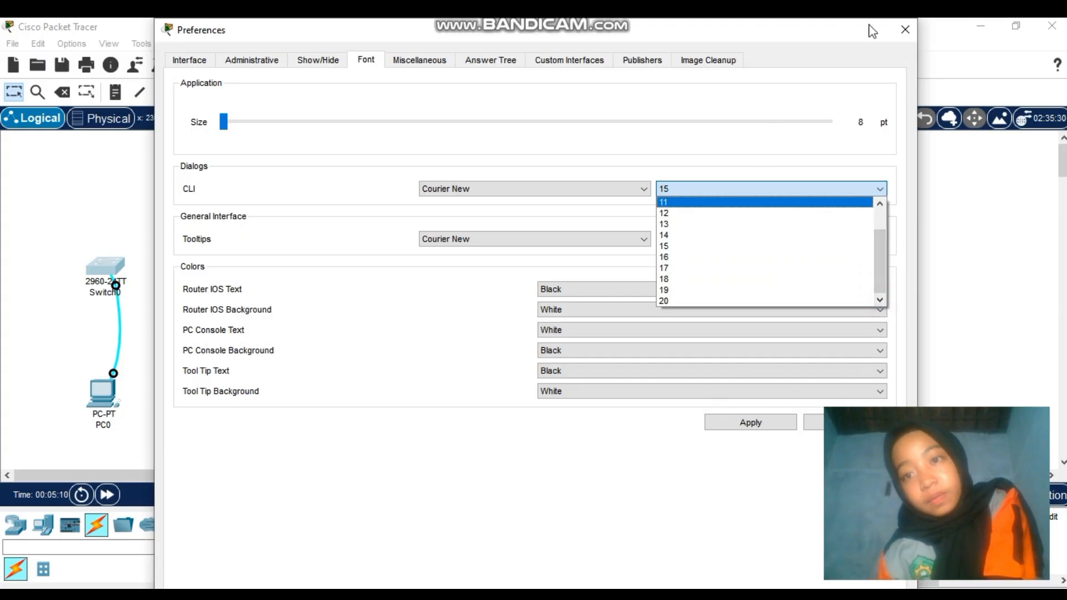
click(906, 29)
click(906, 29)
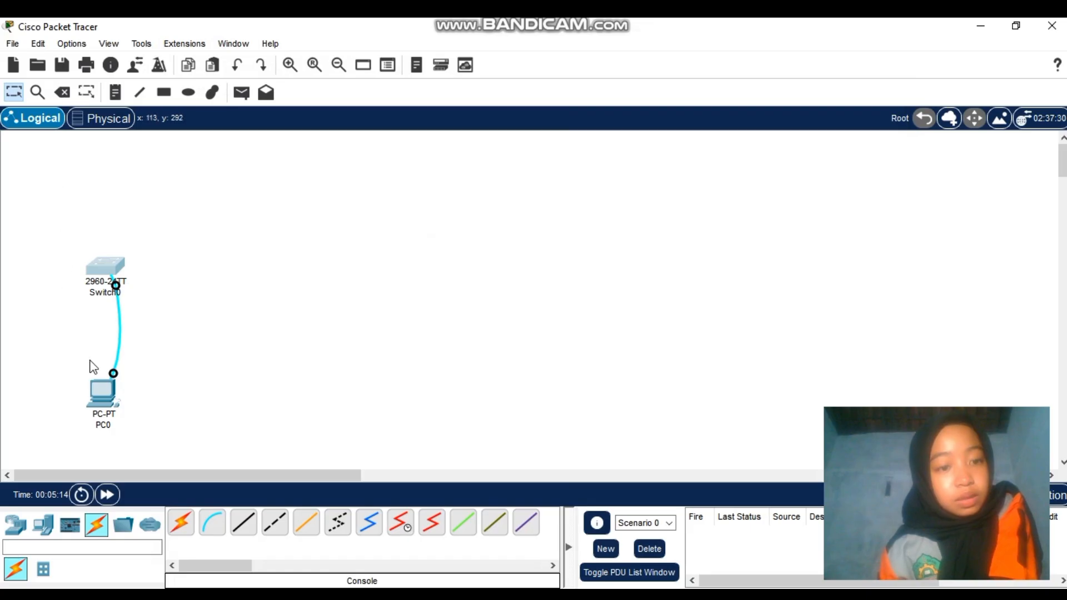
Open PC0's window, then apply the Delete tool to PC0
click(102, 388)
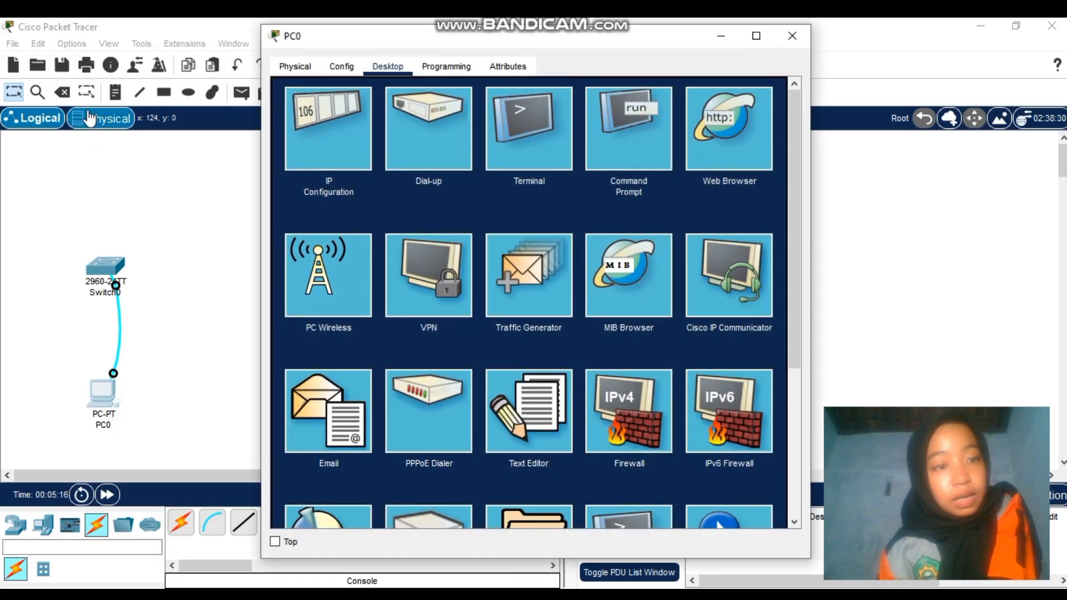
click(63, 93)
click(100, 392)
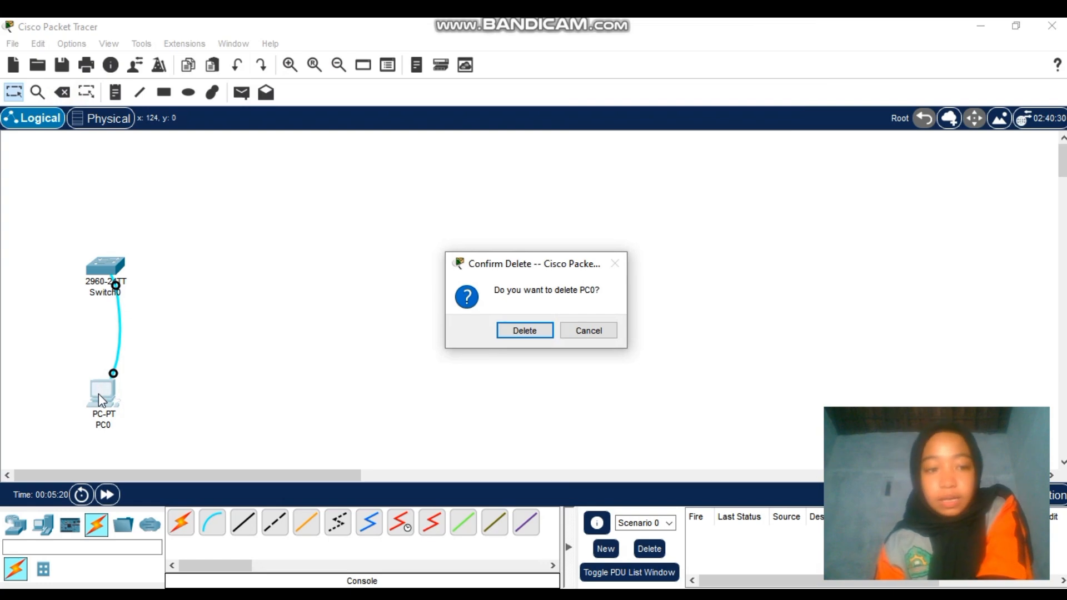
Confirm PC0's deletion and open Switch0's command line
click(534, 335)
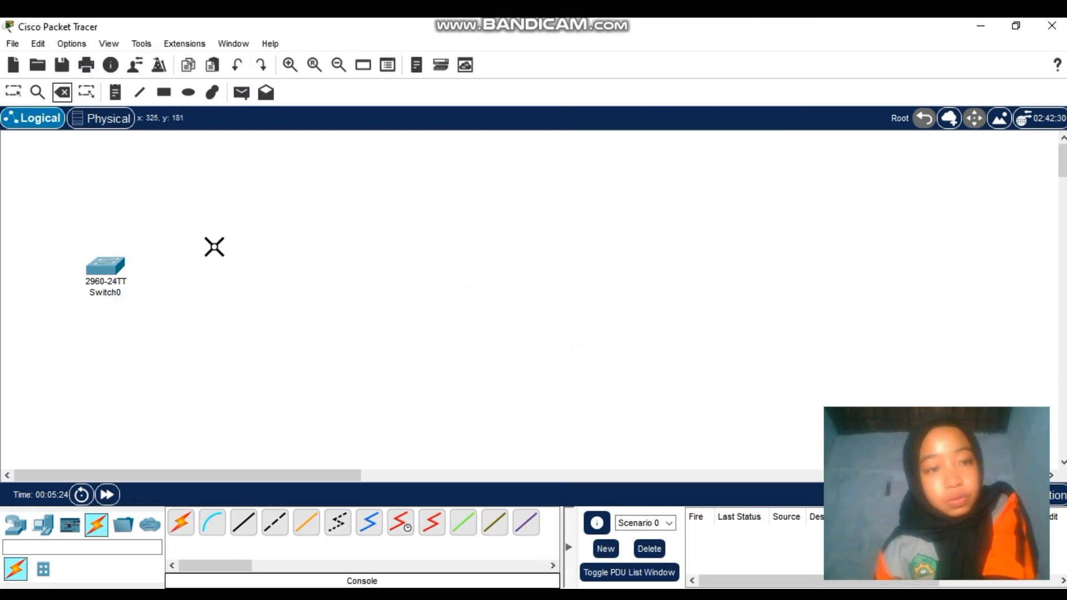
click(12, 92)
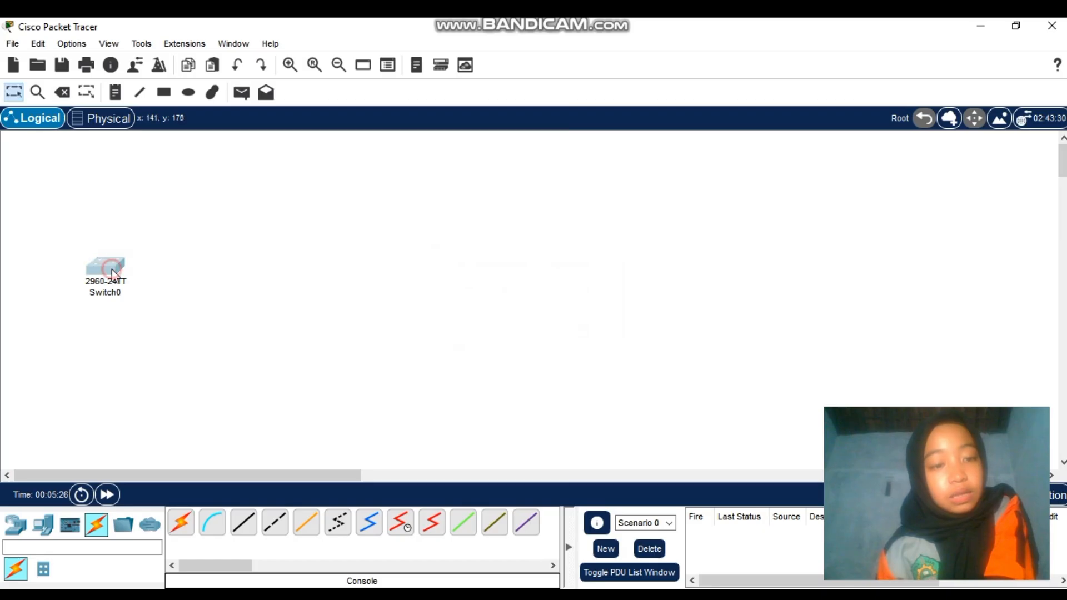
click(112, 269)
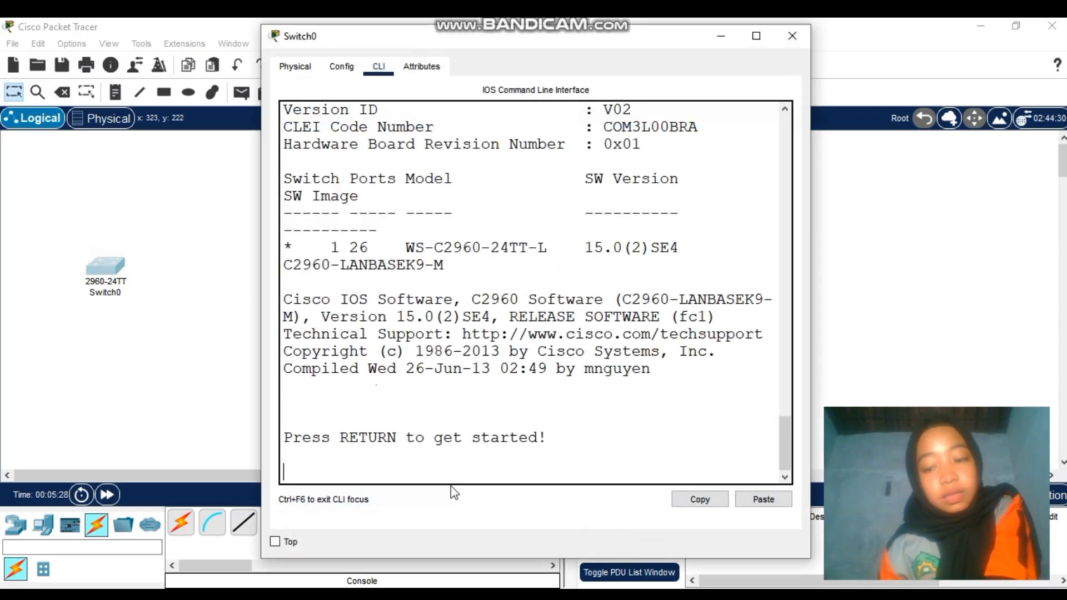
At the Switch> prompt, list the user exec commands with ? and type enable
key(Return)
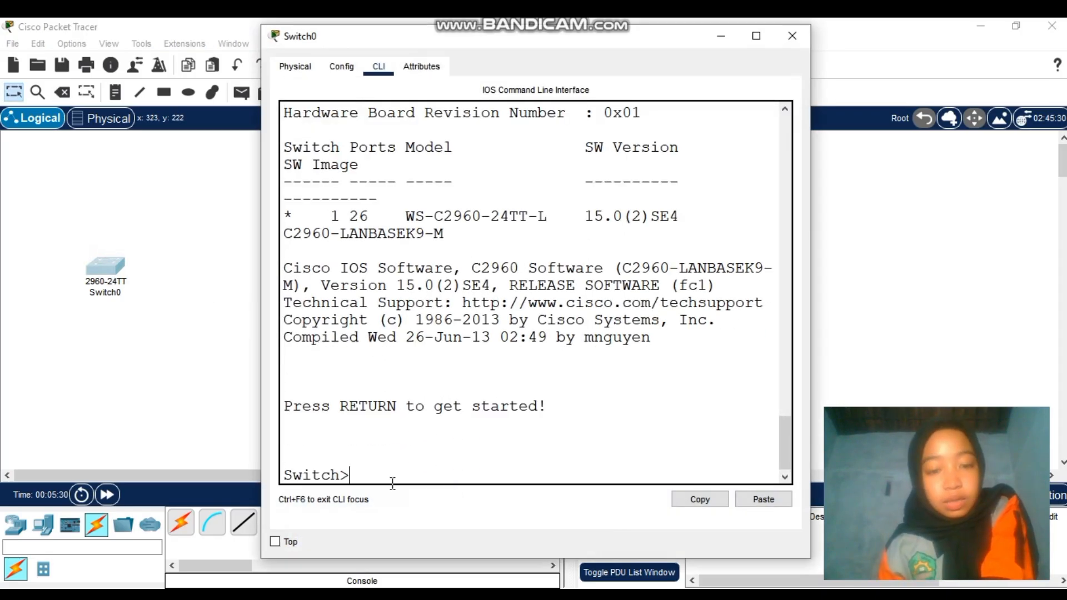
drag(339, 481, 351, 481)
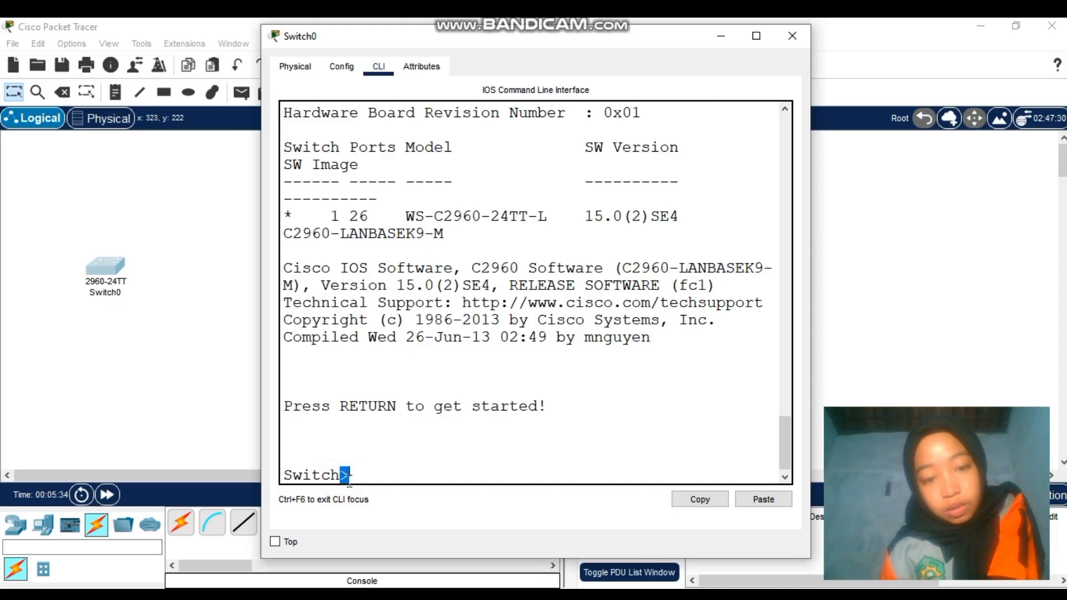
click(370, 468)
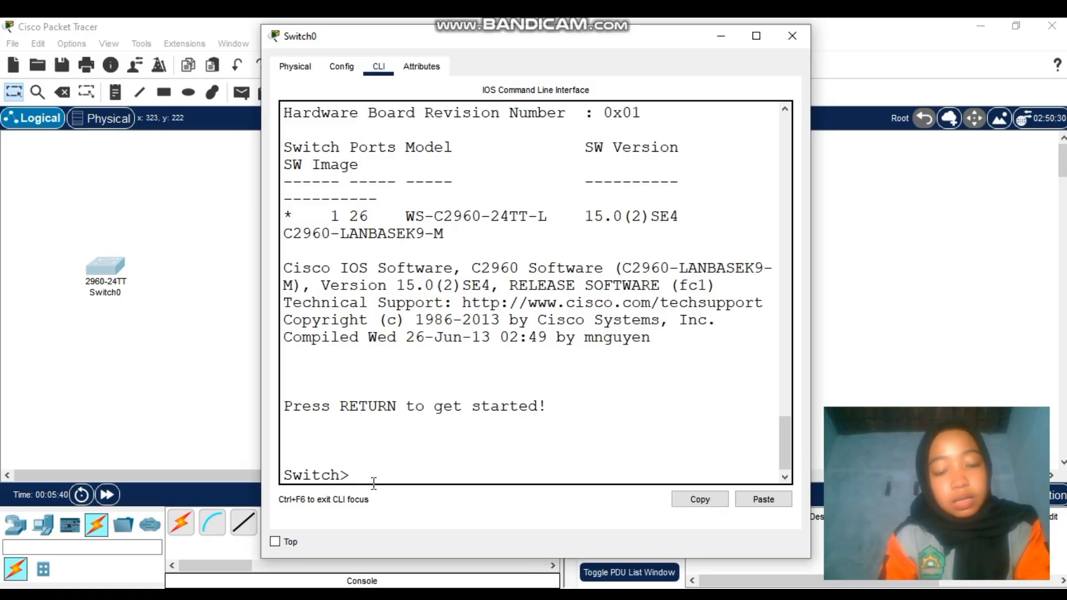
text(?)
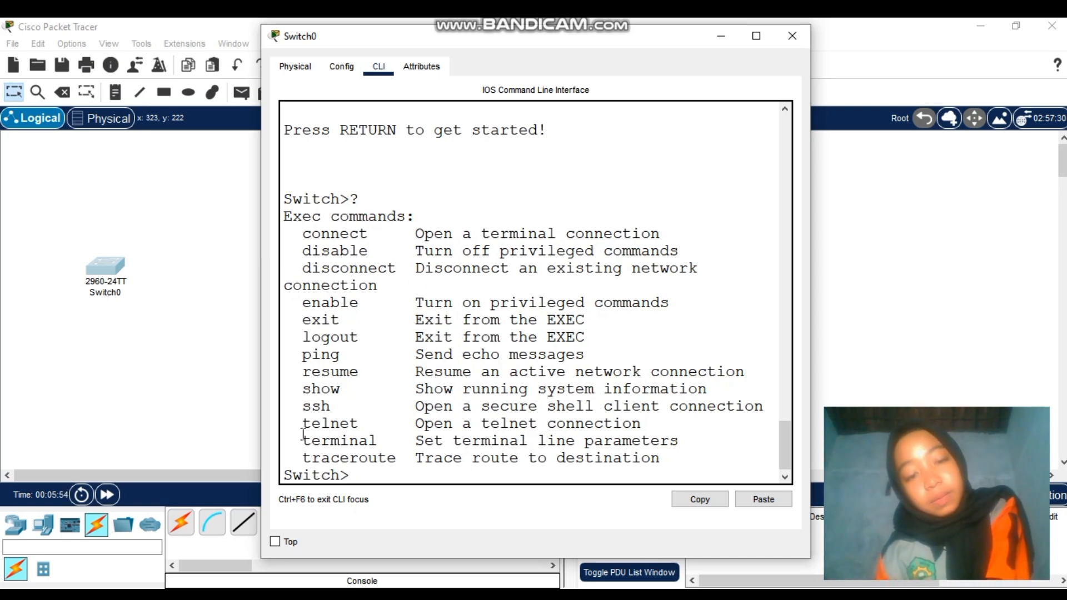
drag(303, 439, 340, 424)
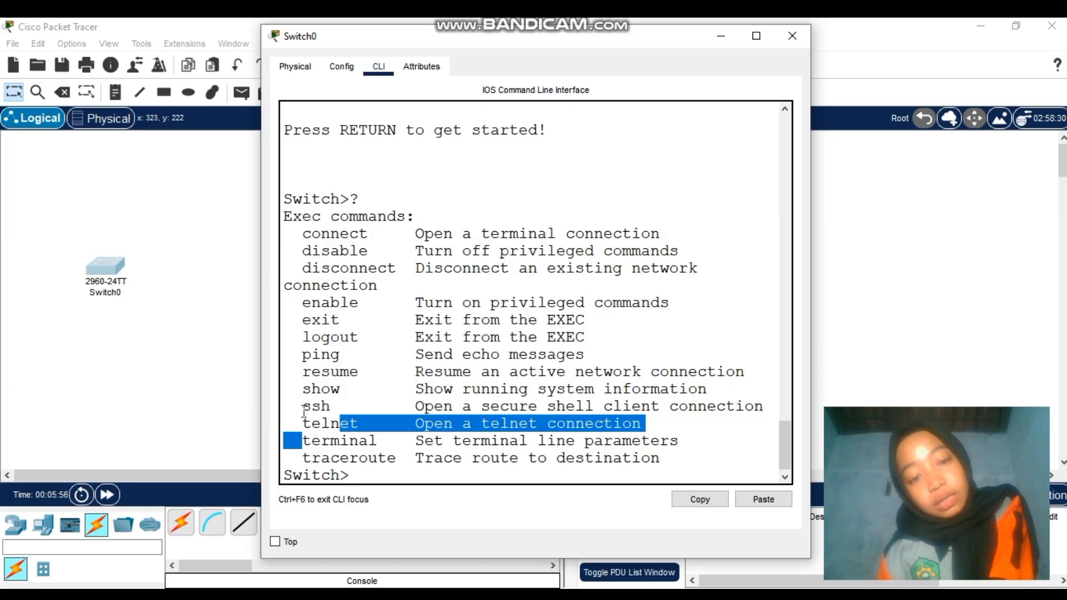
click(421, 379)
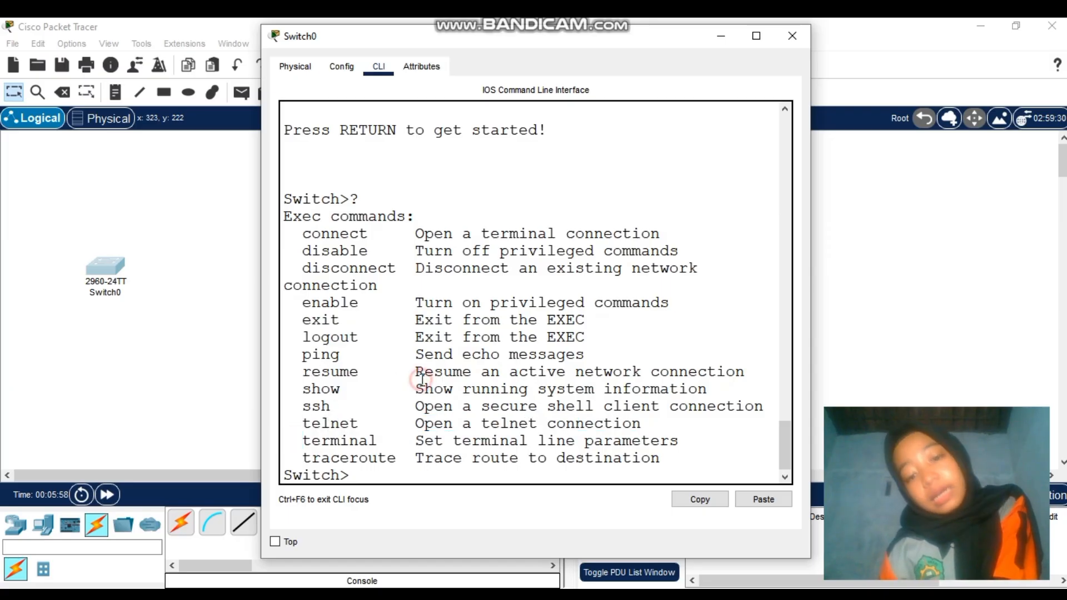
click(426, 477)
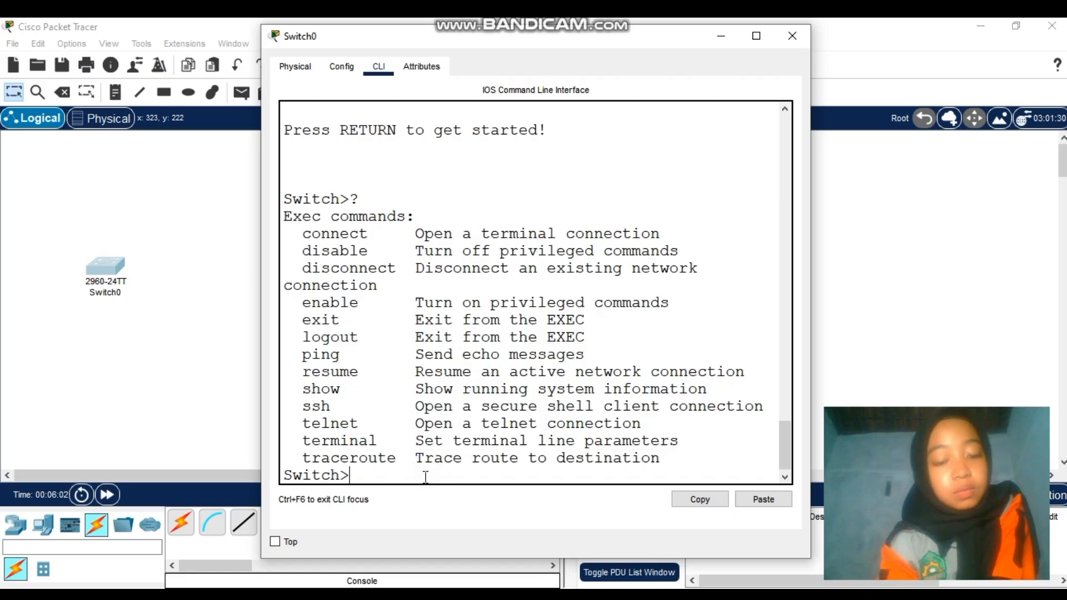
text(en)
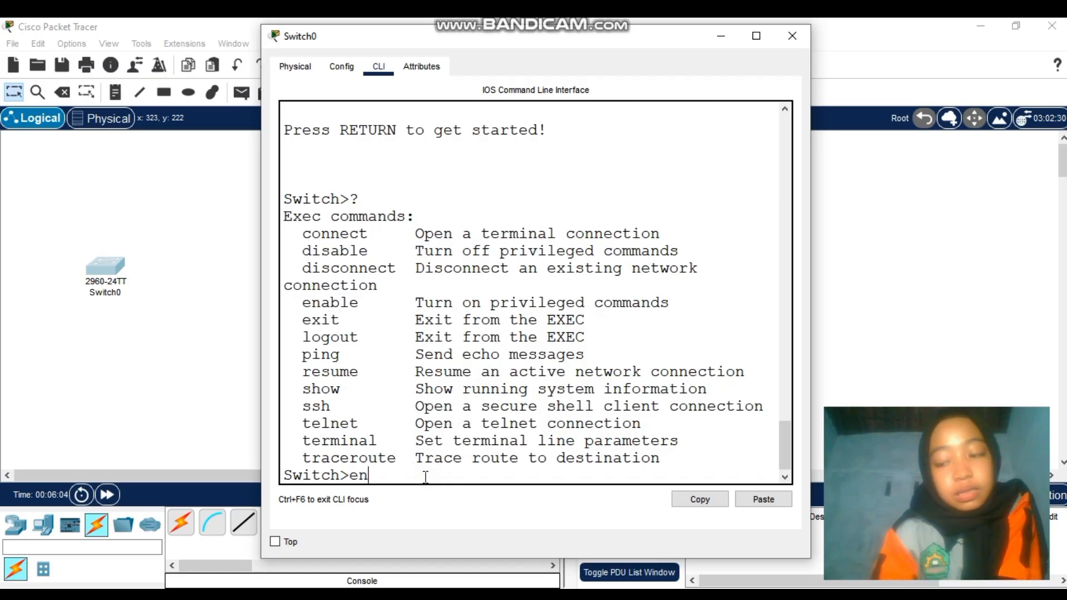
text(able)
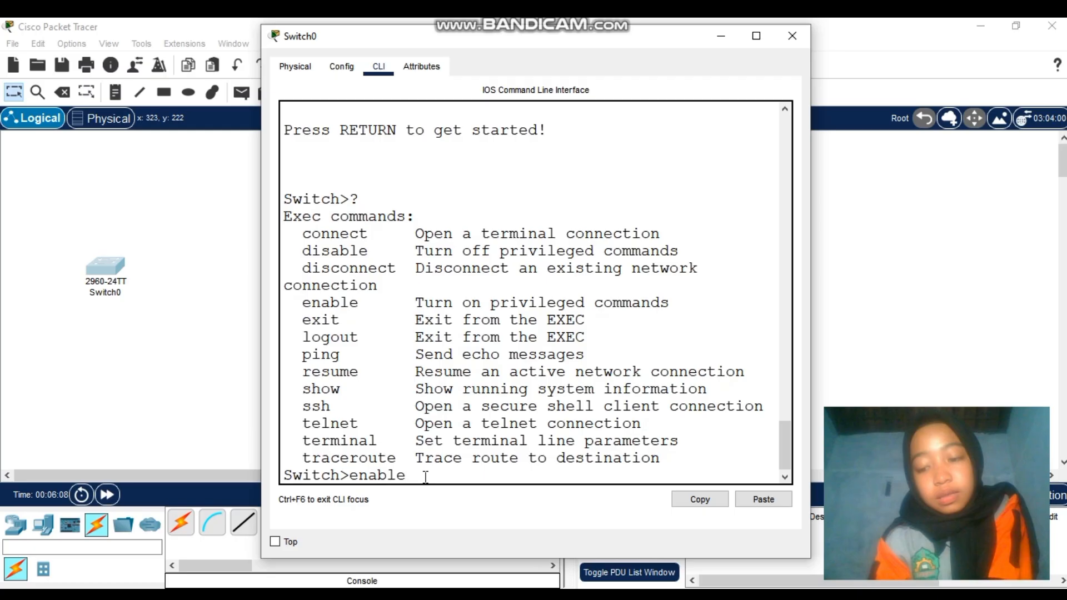
Run enable, then page through the full ? command list at Switch#
key(Return)
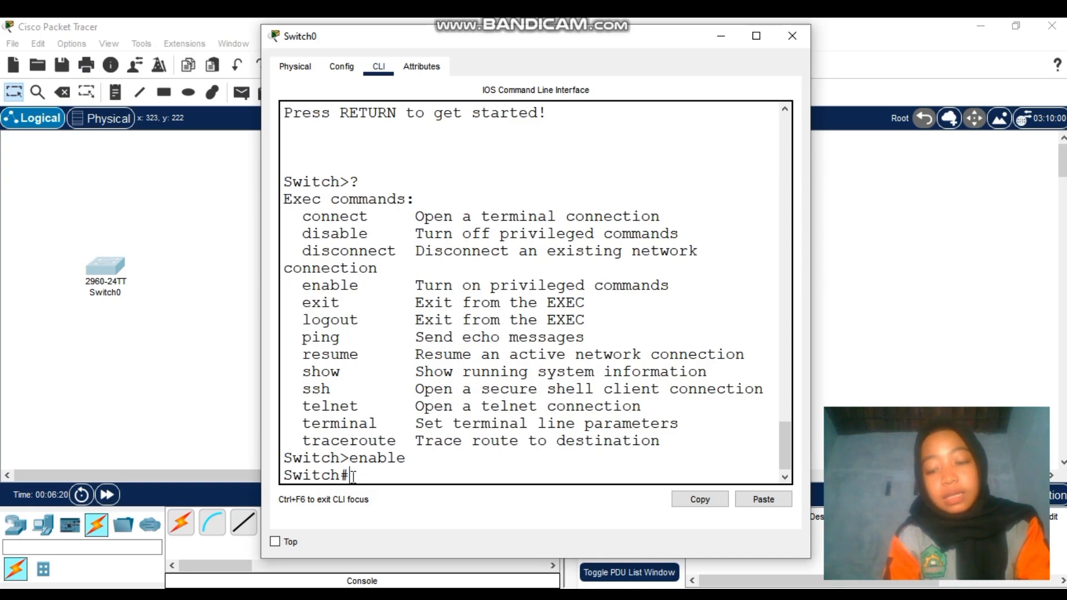
text(?)
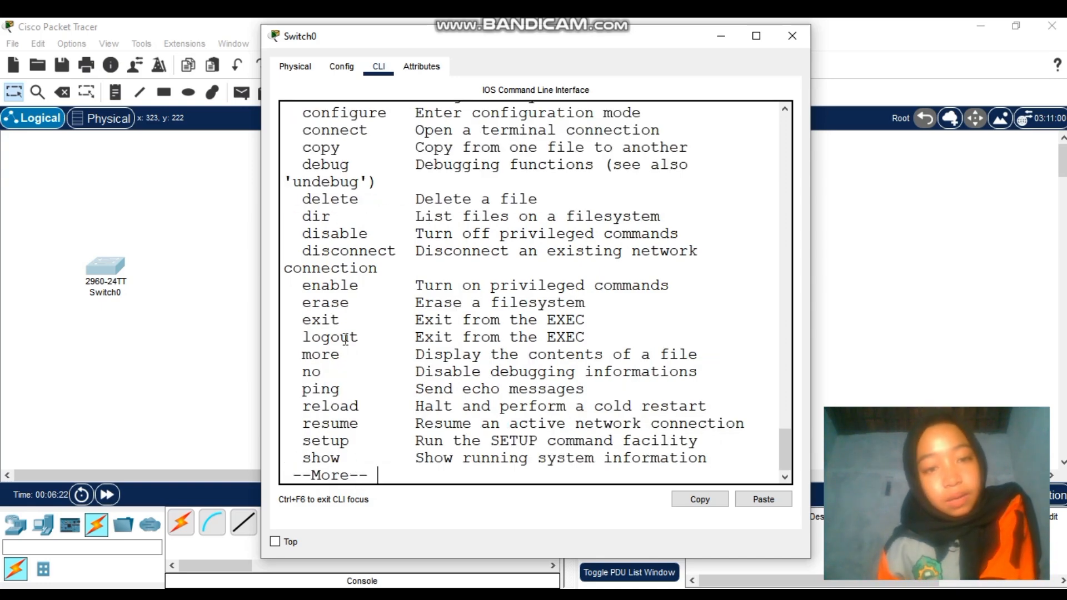
scroll(345, 339, up, 4)
scroll(346, 338, down, 2)
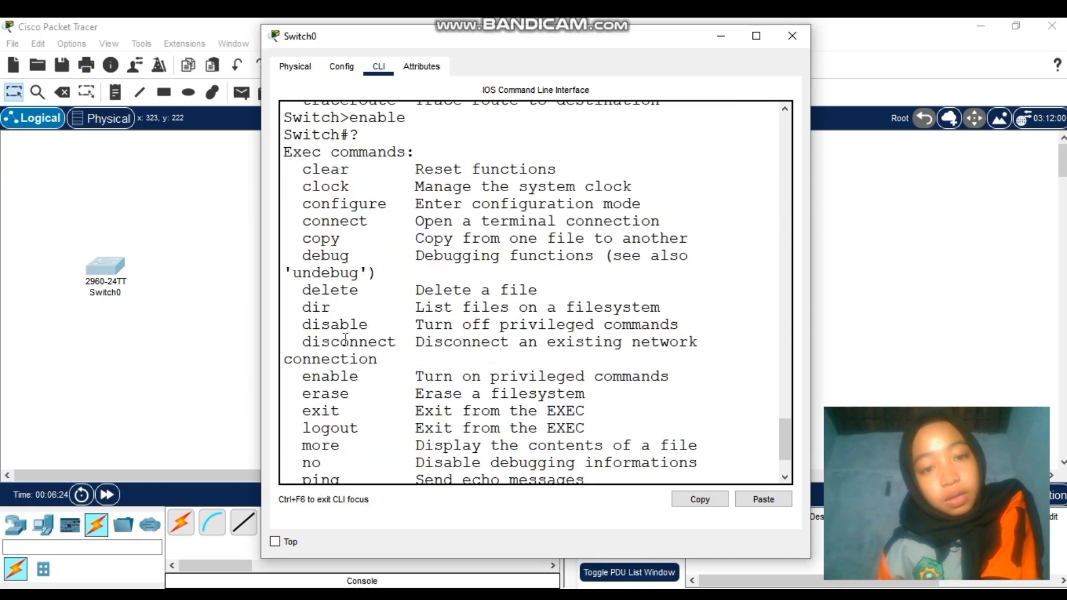
scroll(345, 338, up, 8)
scroll(337, 339, down, 1)
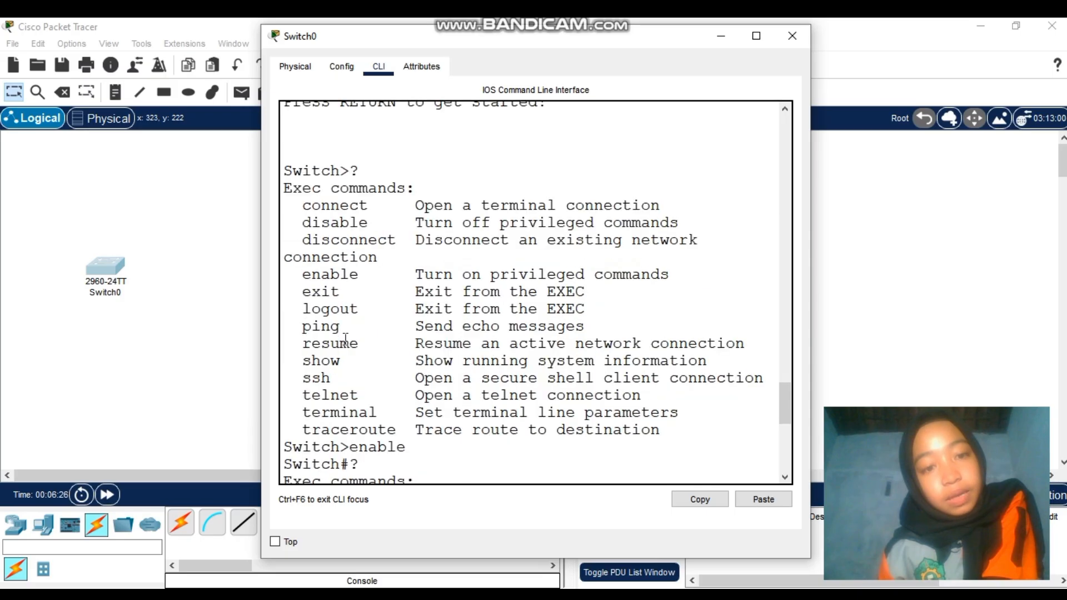
scroll(334, 337, down, 8)
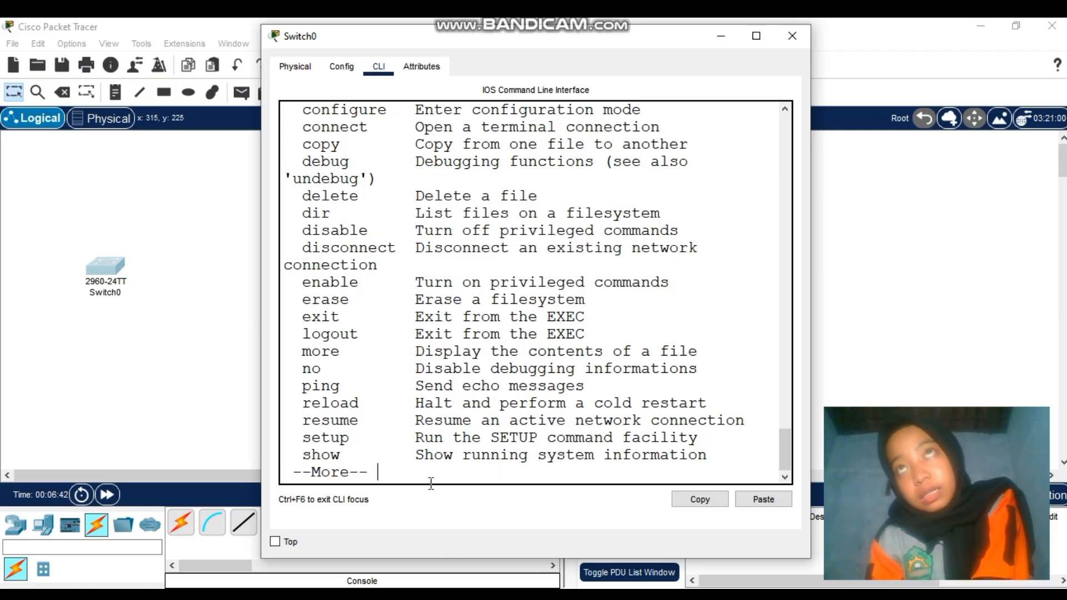
key(Return)
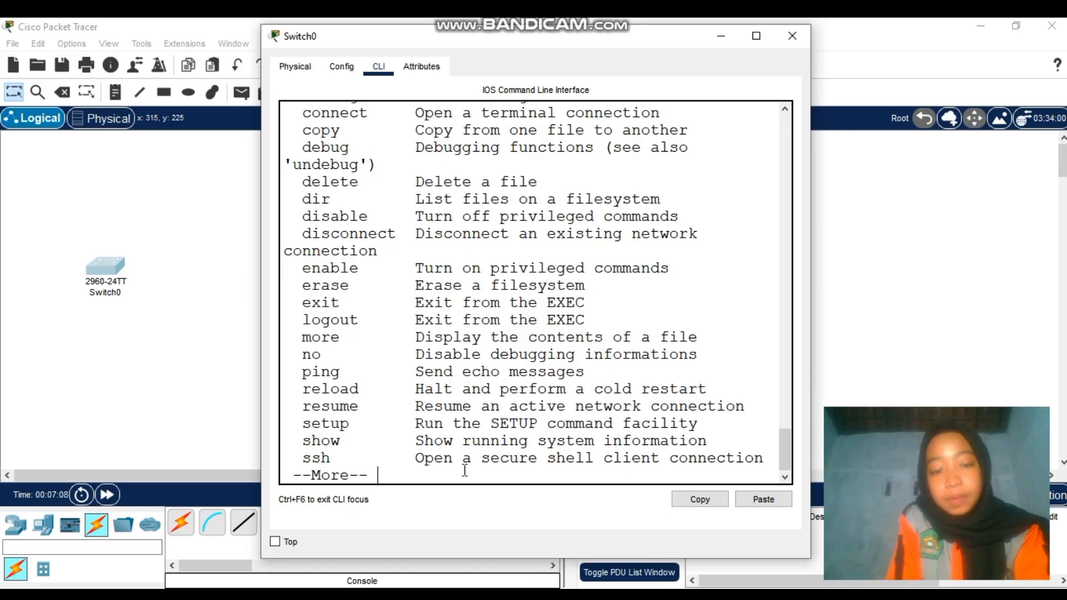
key(space)
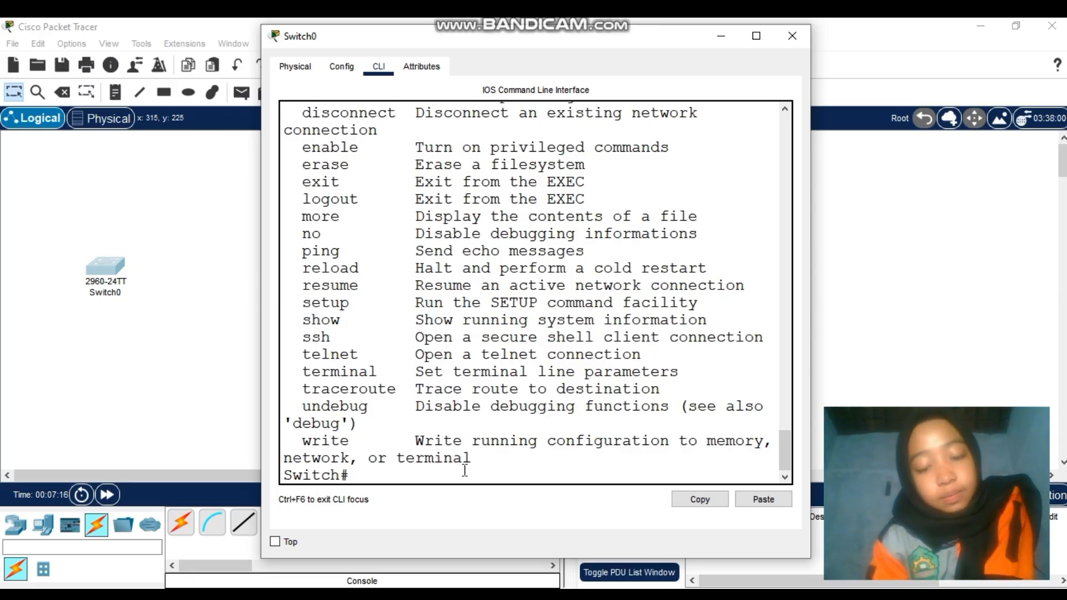
Enter global configuration mode with conf t
text(c)
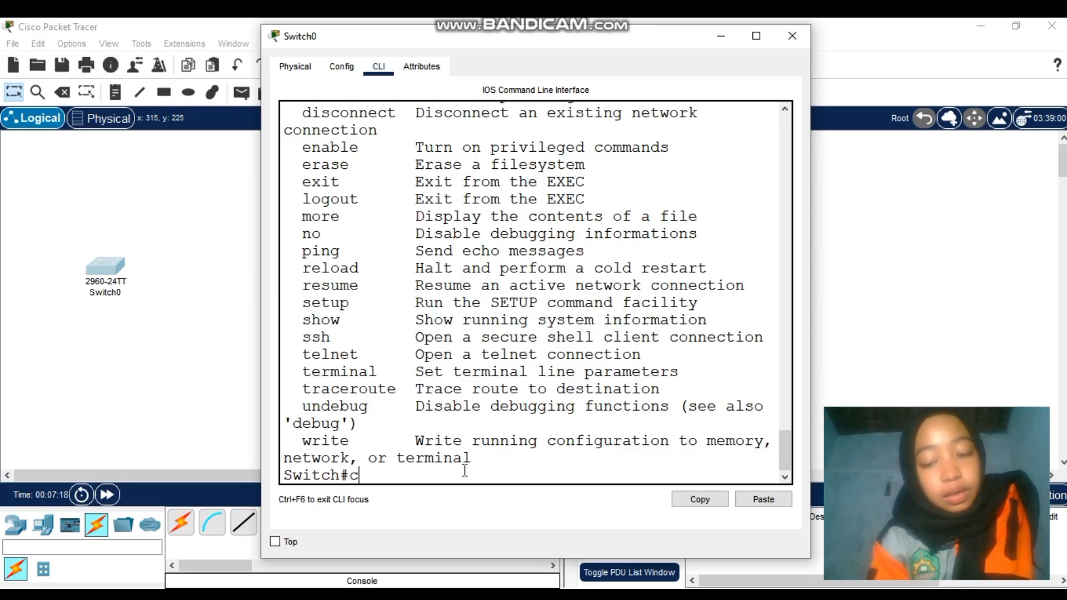
text(onf t)
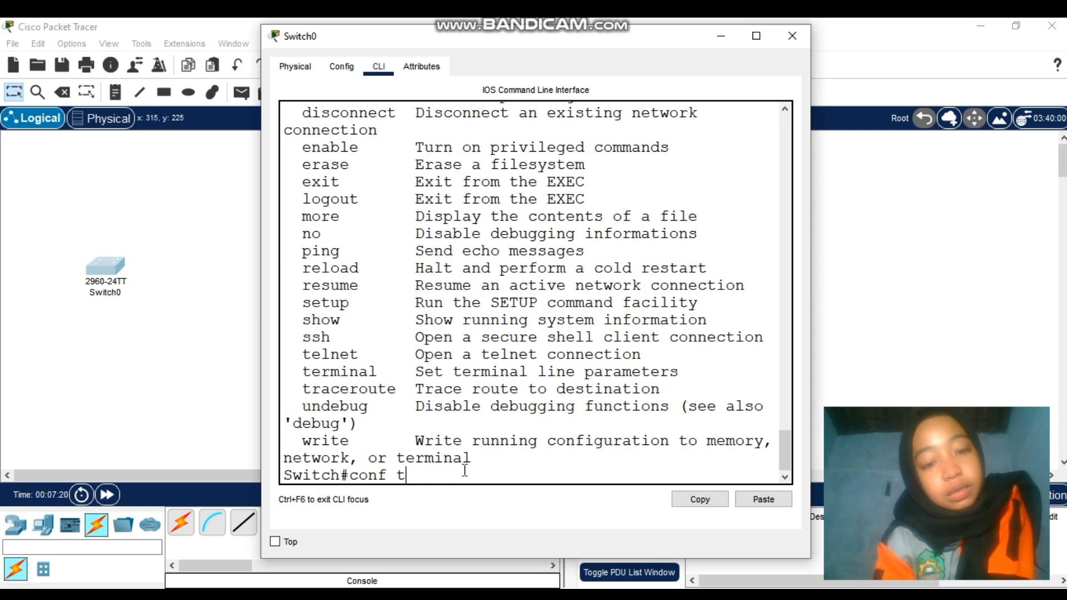
key(Return)
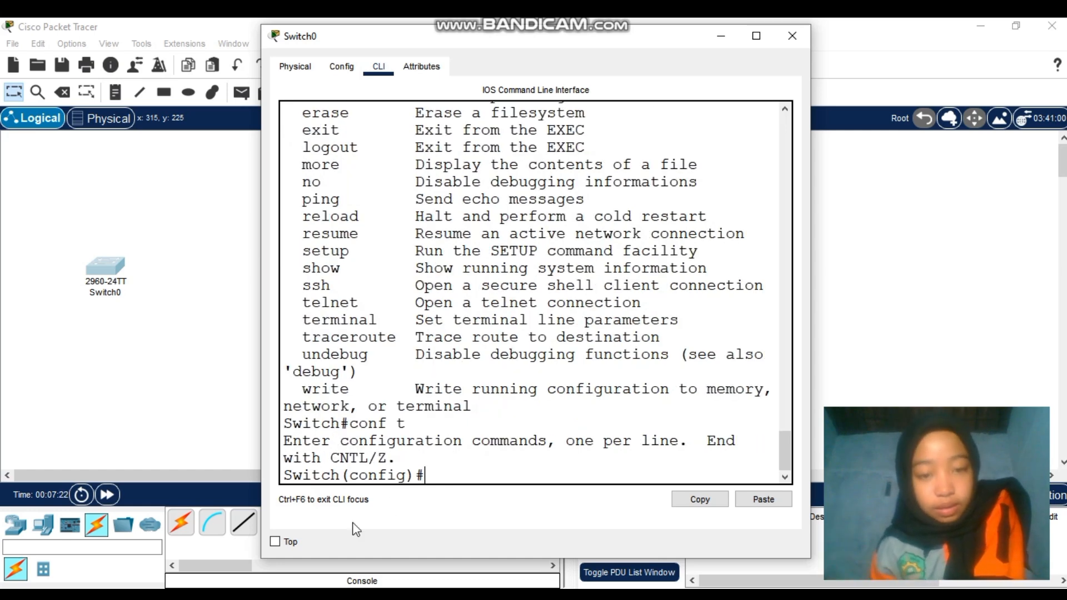
drag(349, 476, 407, 475)
click(437, 473)
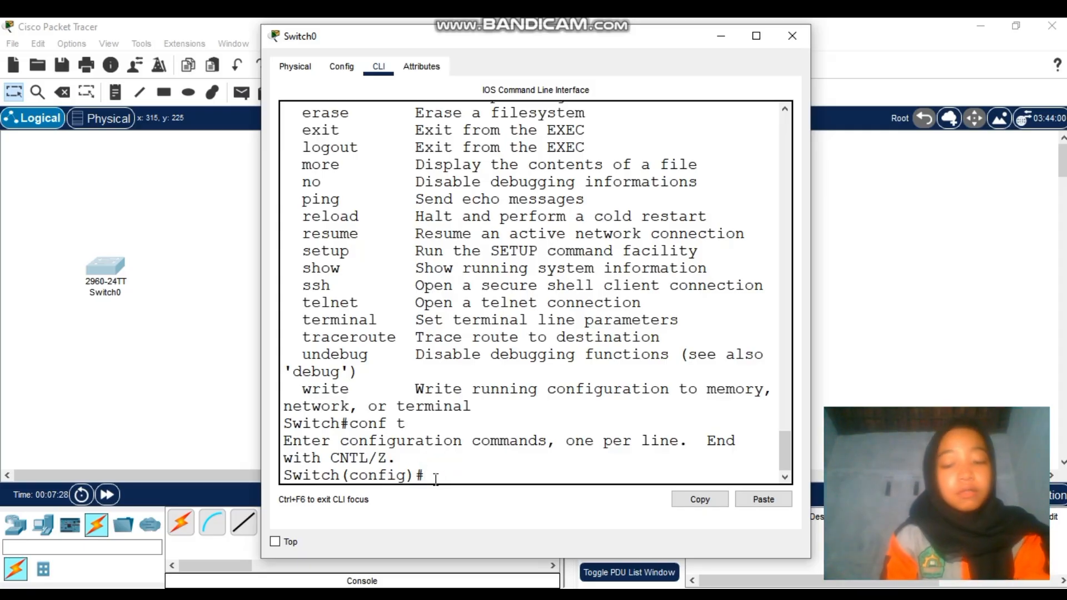
List the global configuration commands with ?, paging through to vtp
text(?)
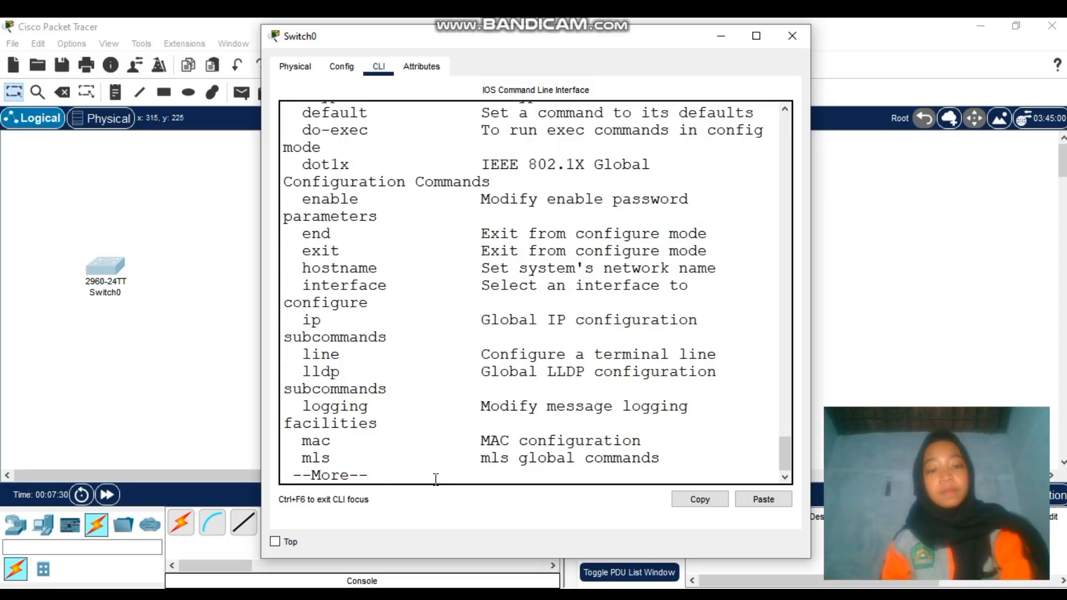
scroll(430, 478, up, 5)
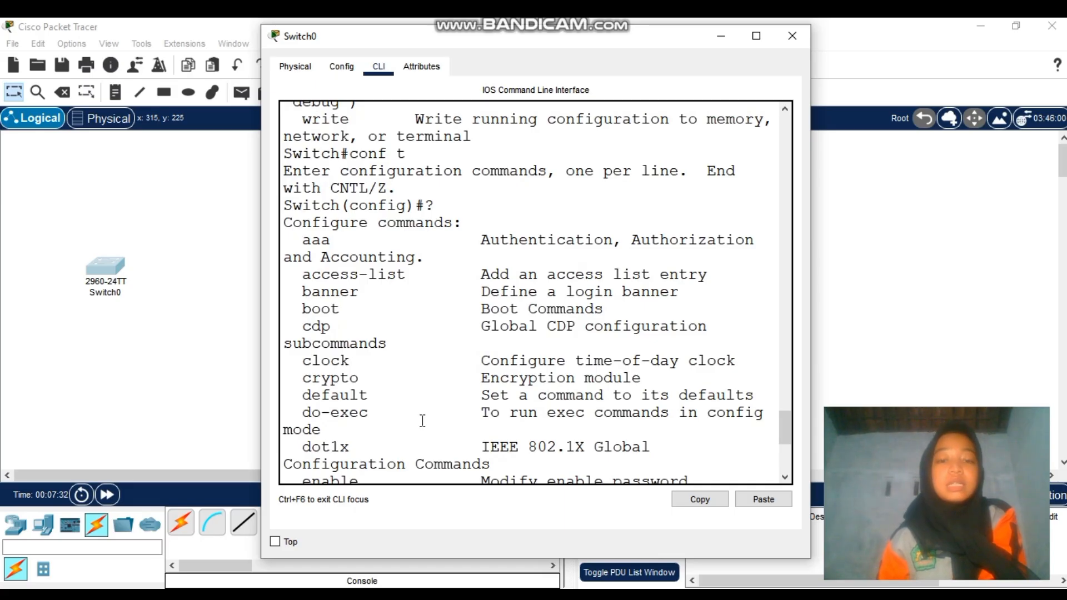
scroll(423, 421, up, 1)
scroll(423, 421, down, 5)
scroll(422, 420, up, 6)
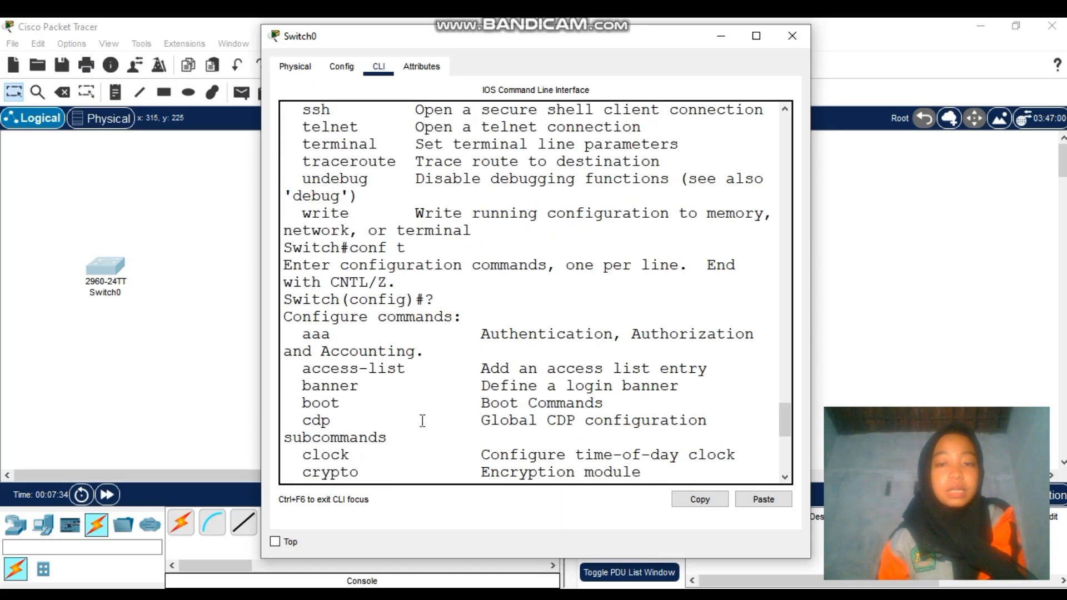
scroll(423, 421, up, 20)
scroll(422, 421, down, 5)
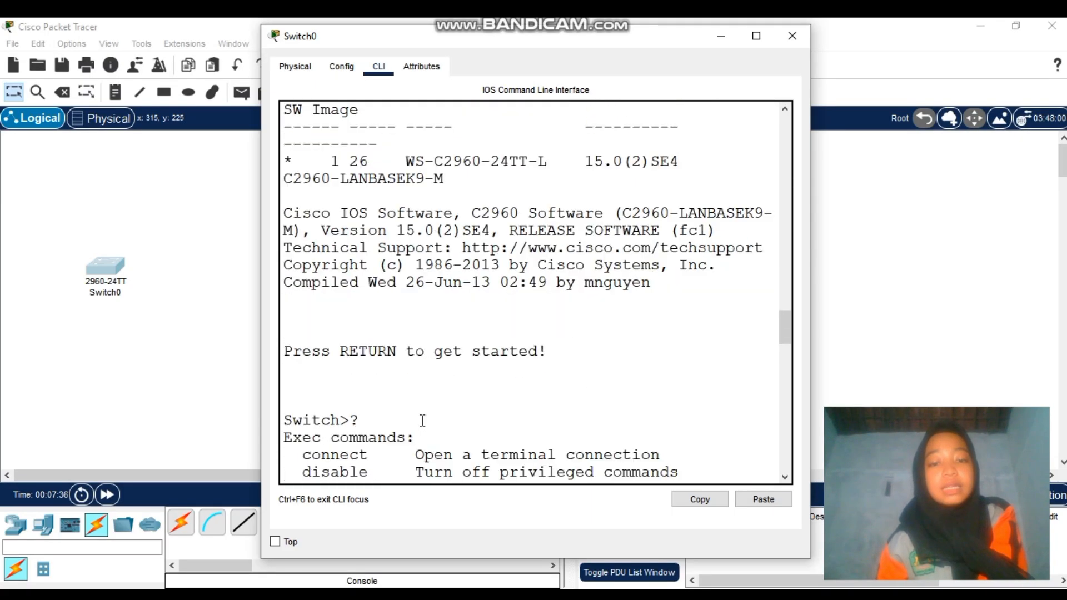
scroll(423, 421, down, 20)
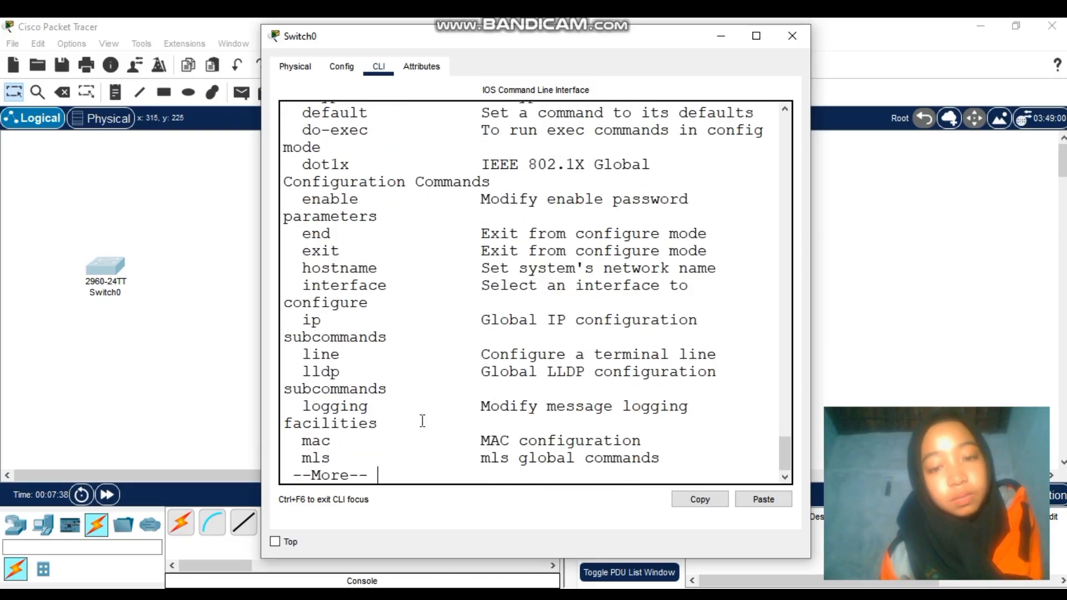
scroll(422, 421, down, 1)
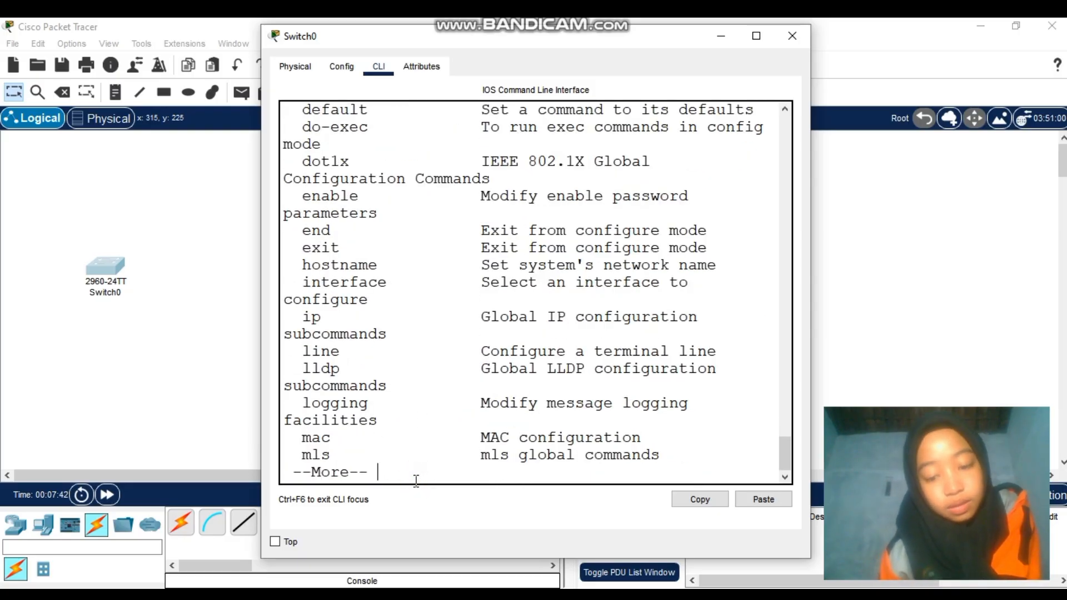
key(Return)
key(space)
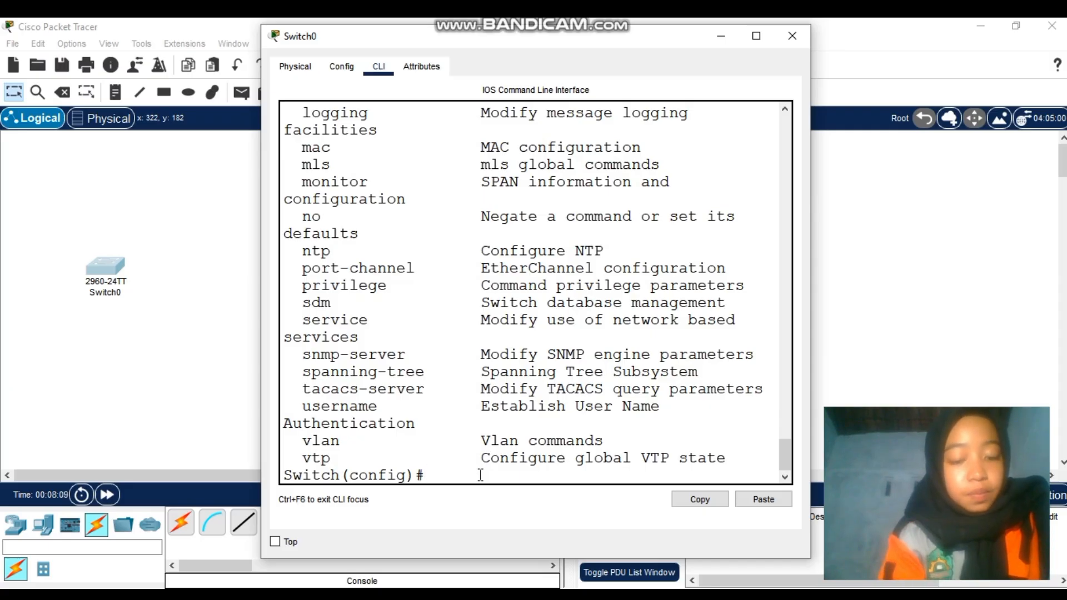
Configure a plain enable password on Switch0 with the enable password command
text(enab)
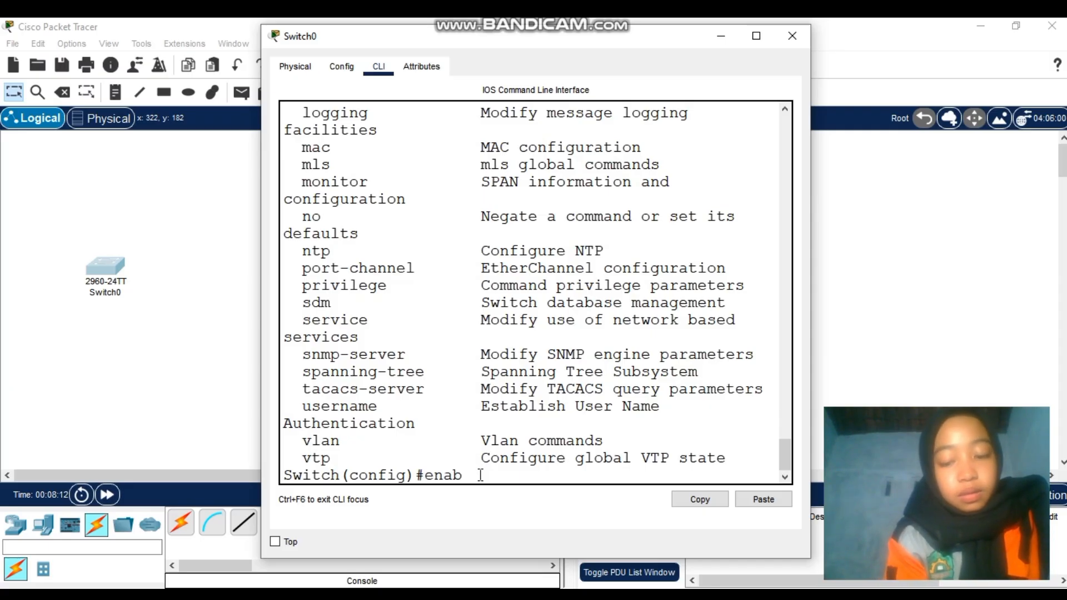
text(le)
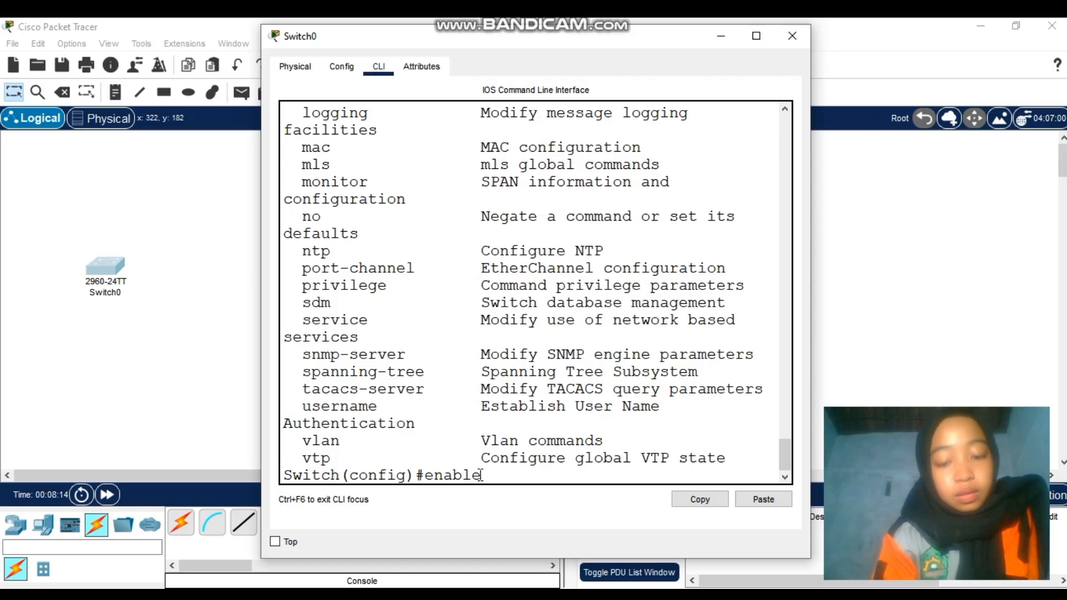
text( passw)
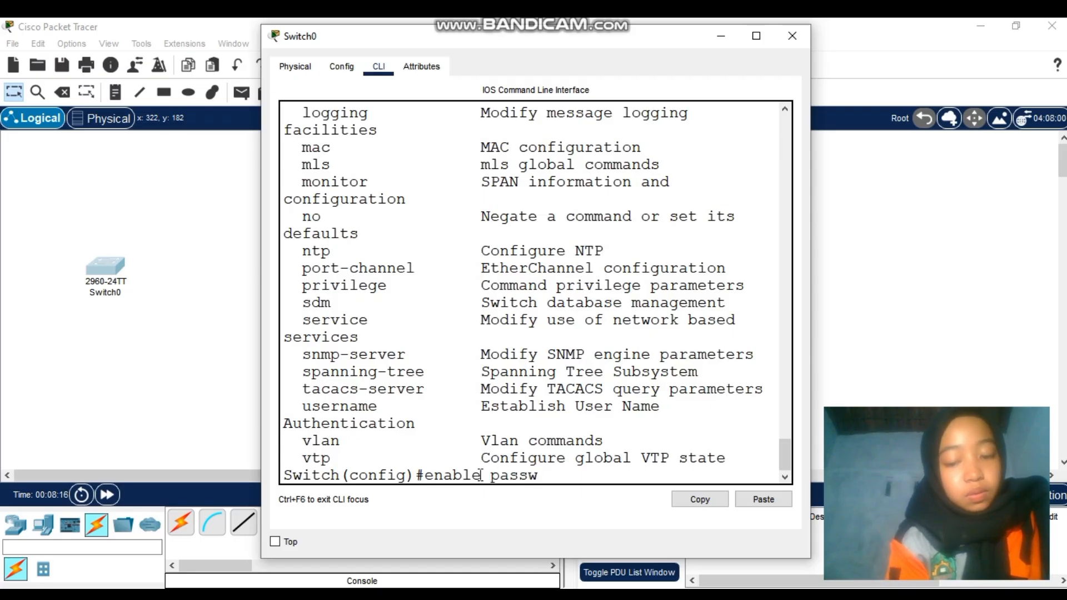
text(ord)
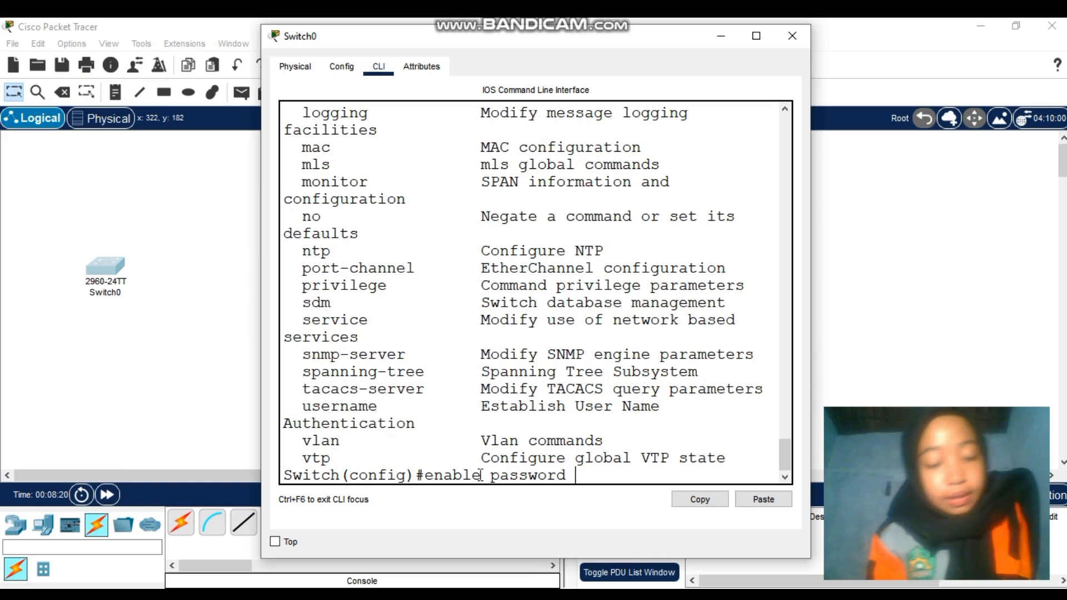
text( abcd)
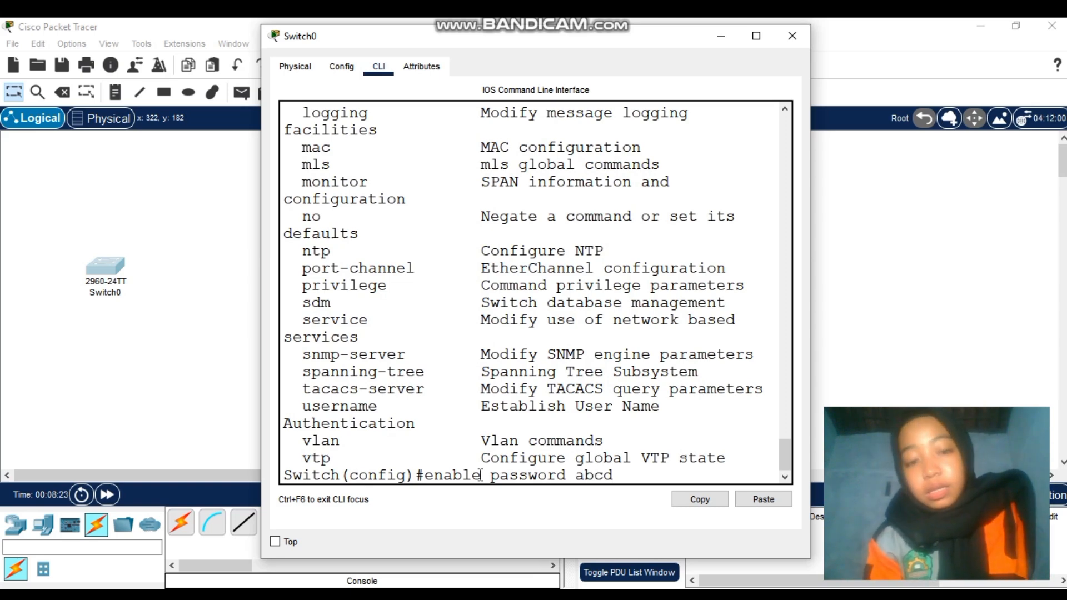
key(Return)
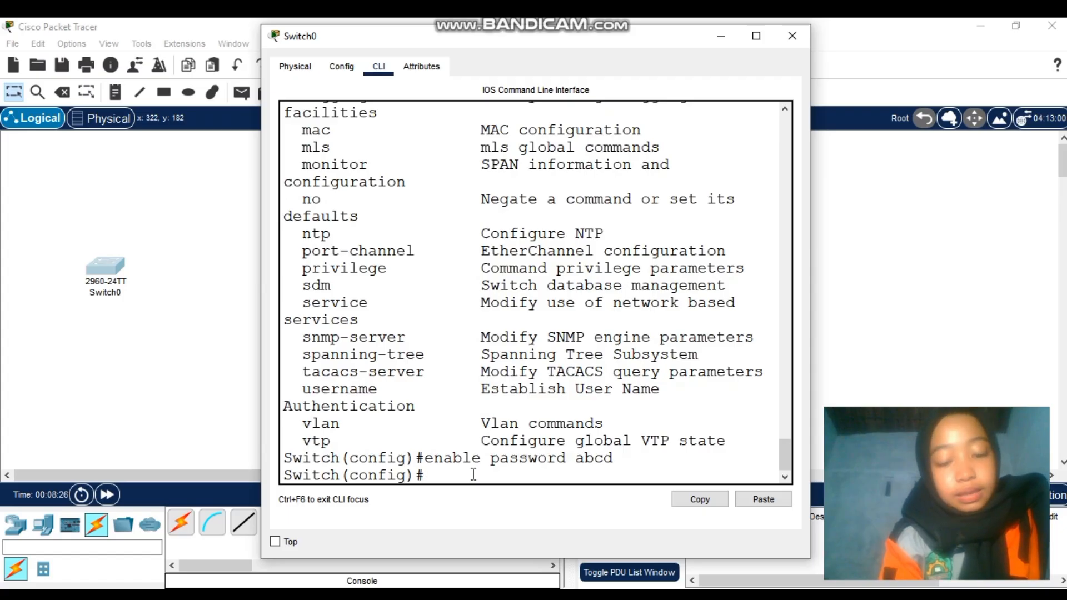
text(e)
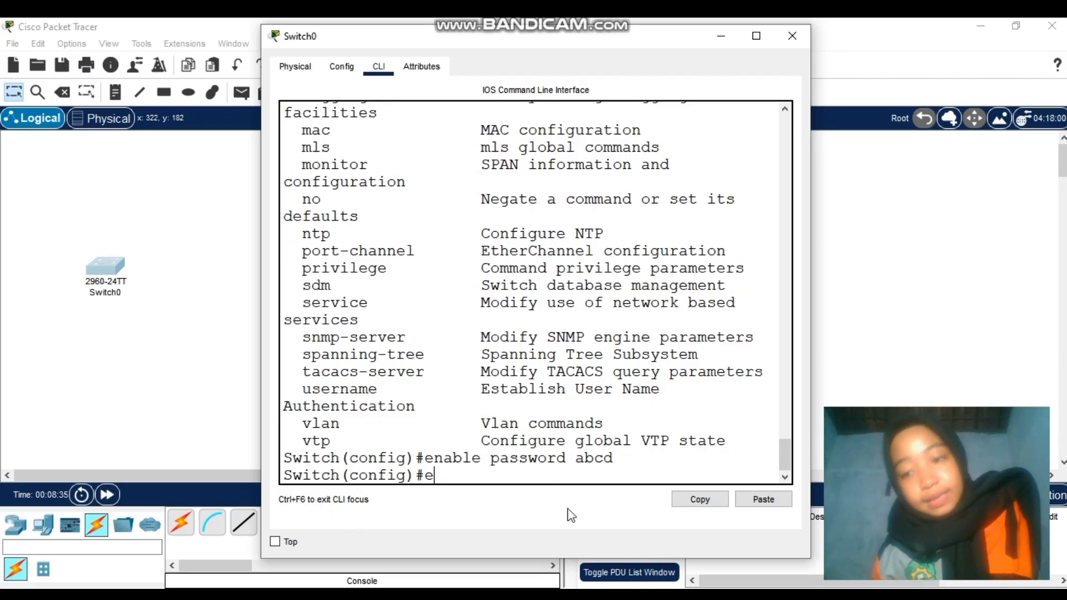
Exit configuration mode and the console session, restarting the switch console
text(x)
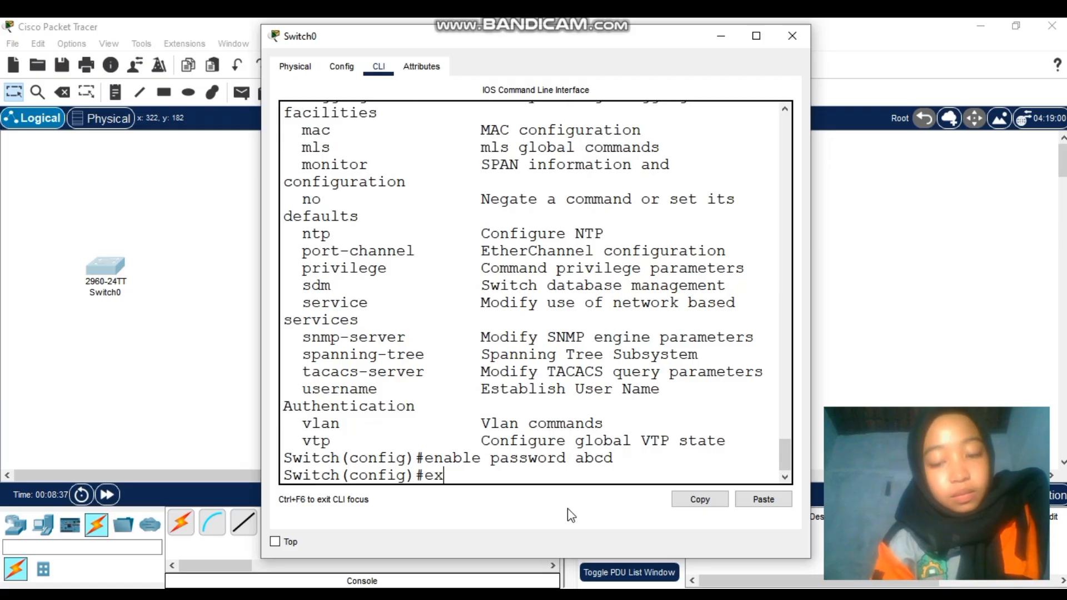
text(it)
key(Return)
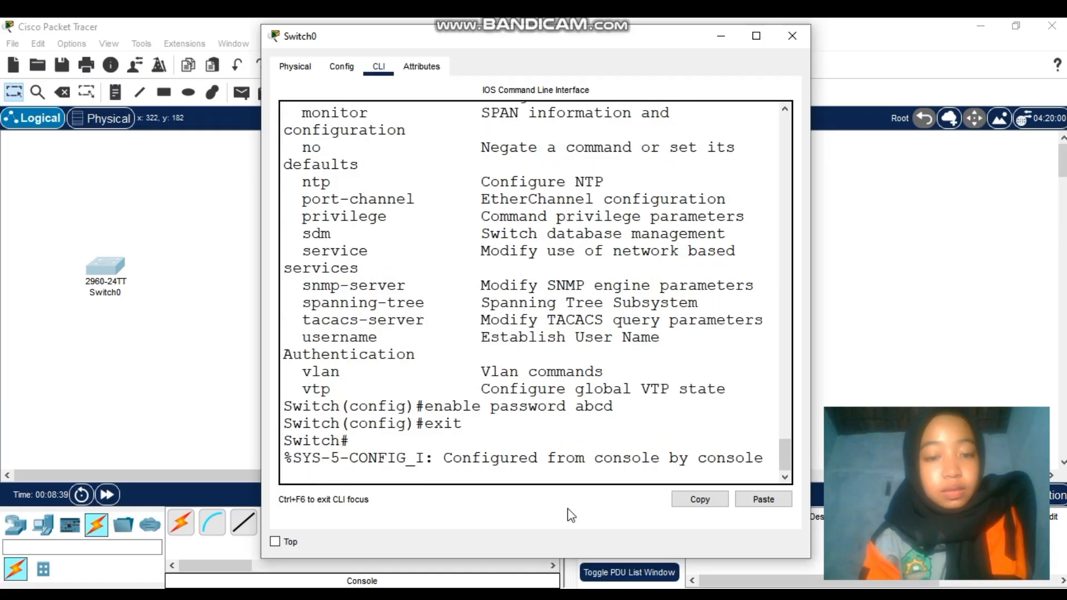
text(e)
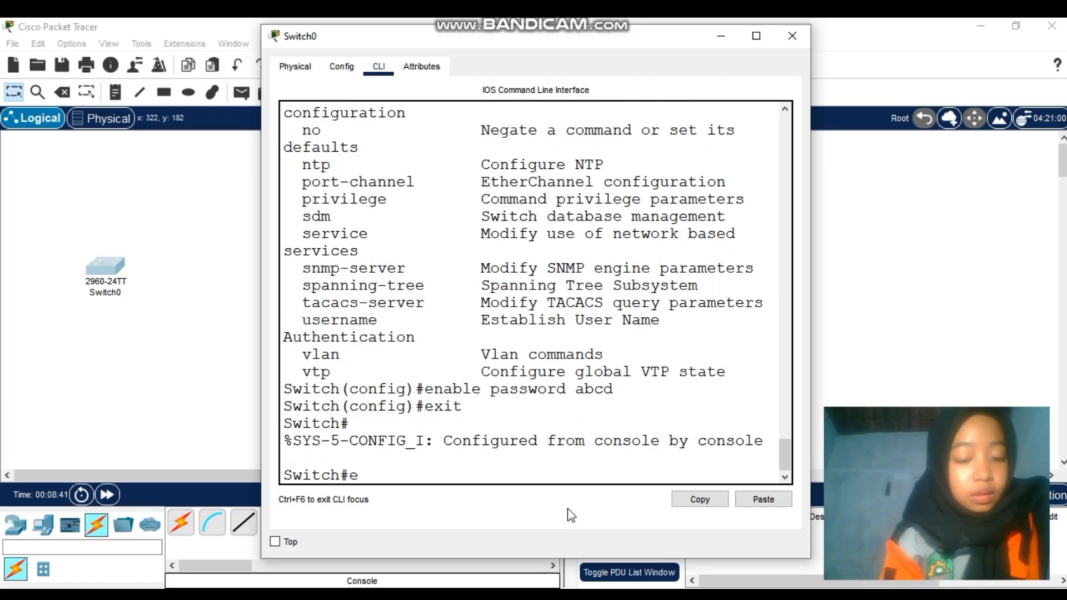
text(xi)
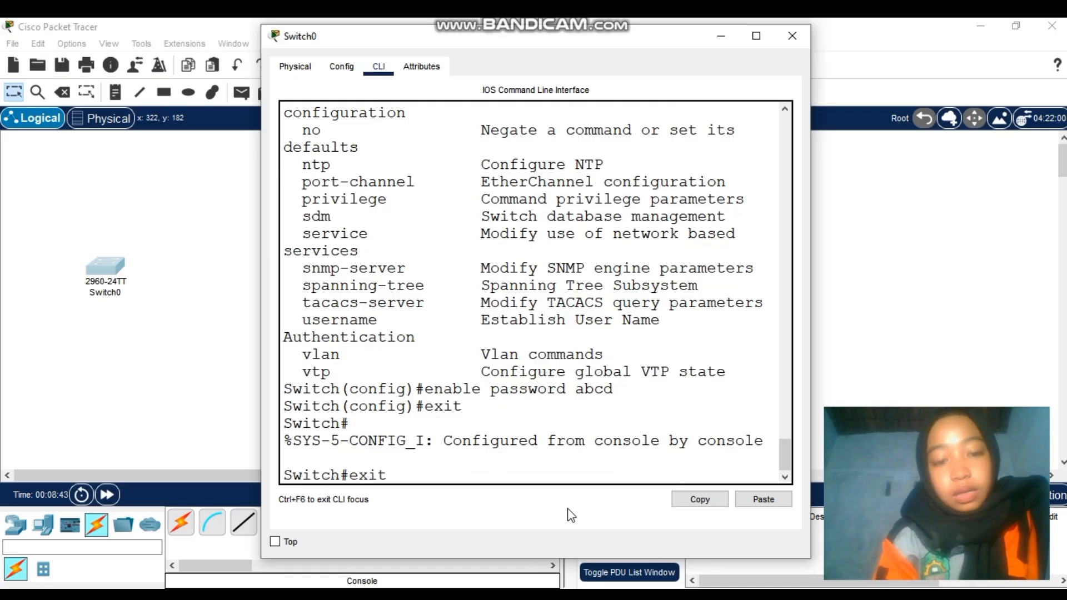
text(t)
key(Return)
key(Return)
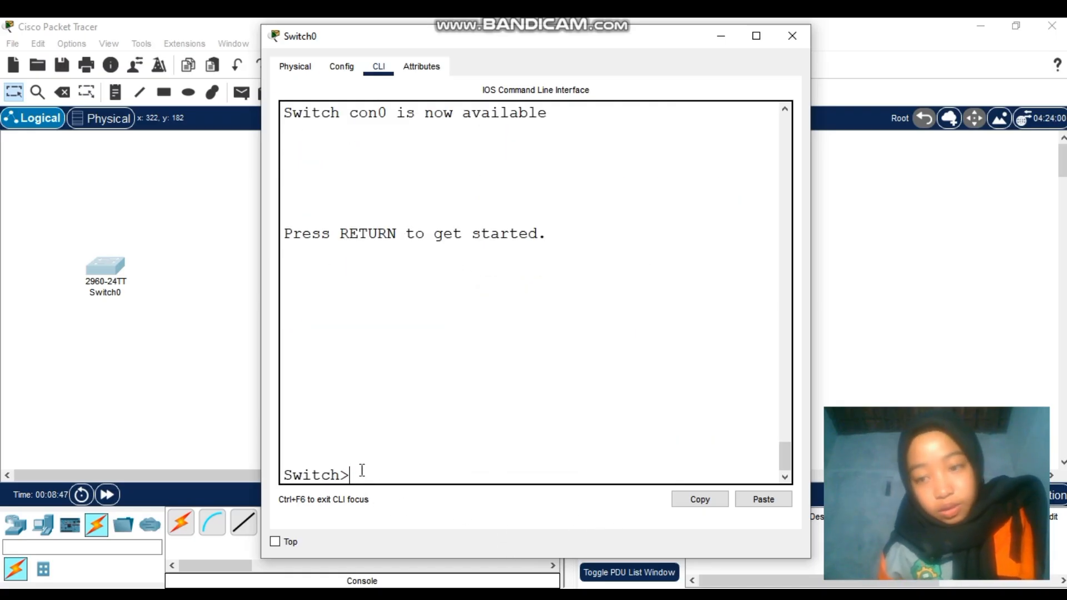
Run enable and enter the enable password to reach Switch#
text(e)
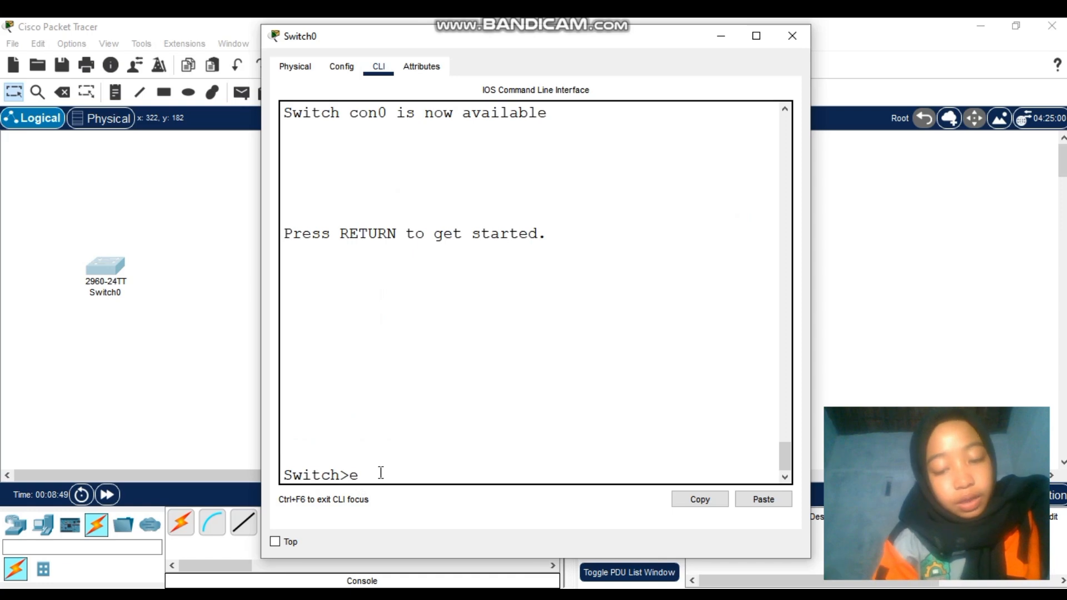
text(nabl)
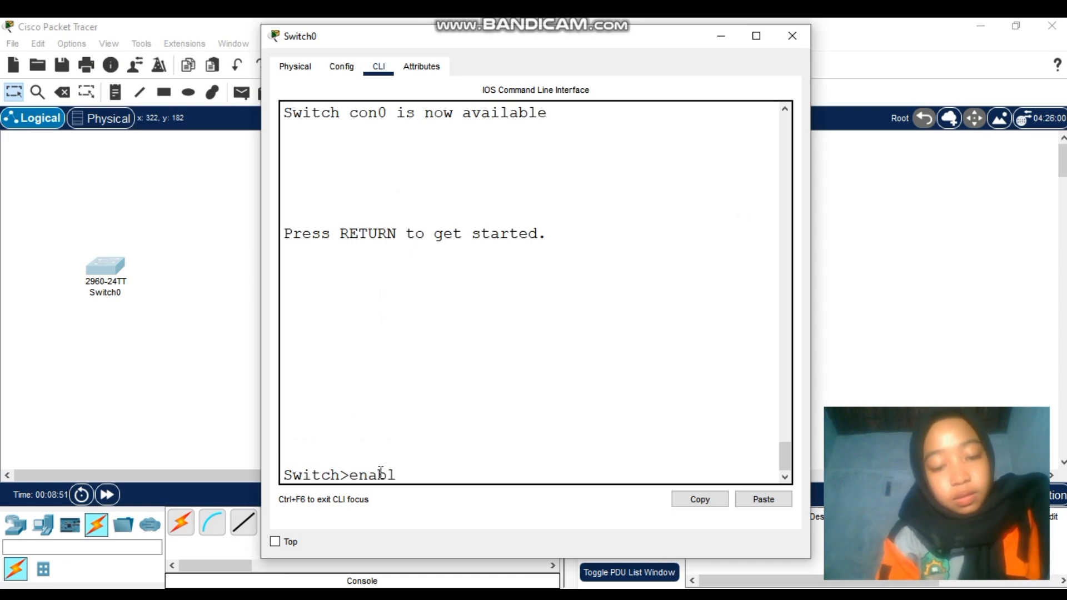
text(e)
key(Return)
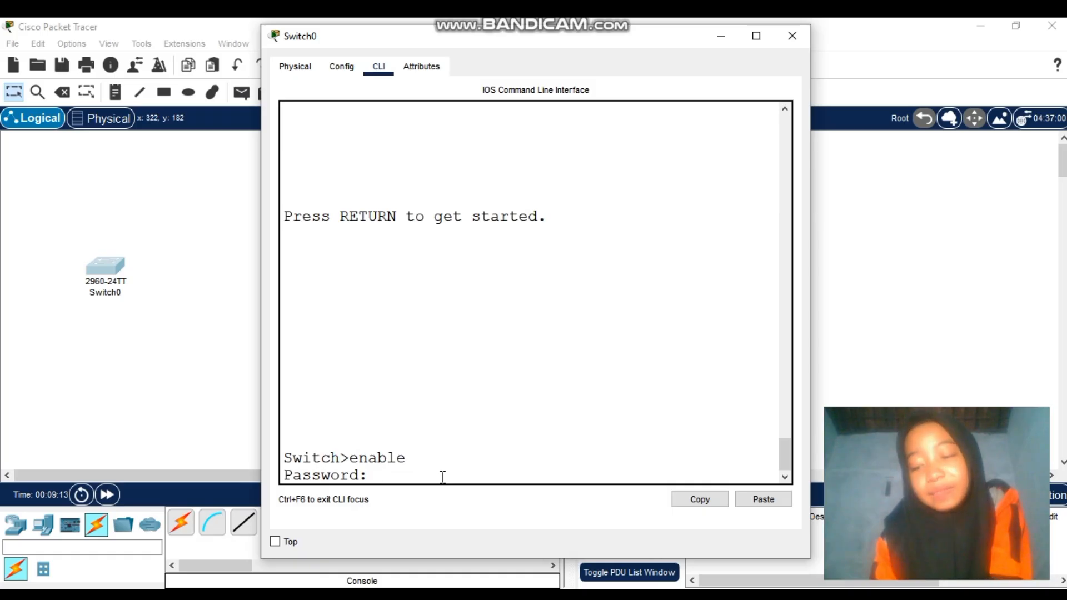
key(Return)
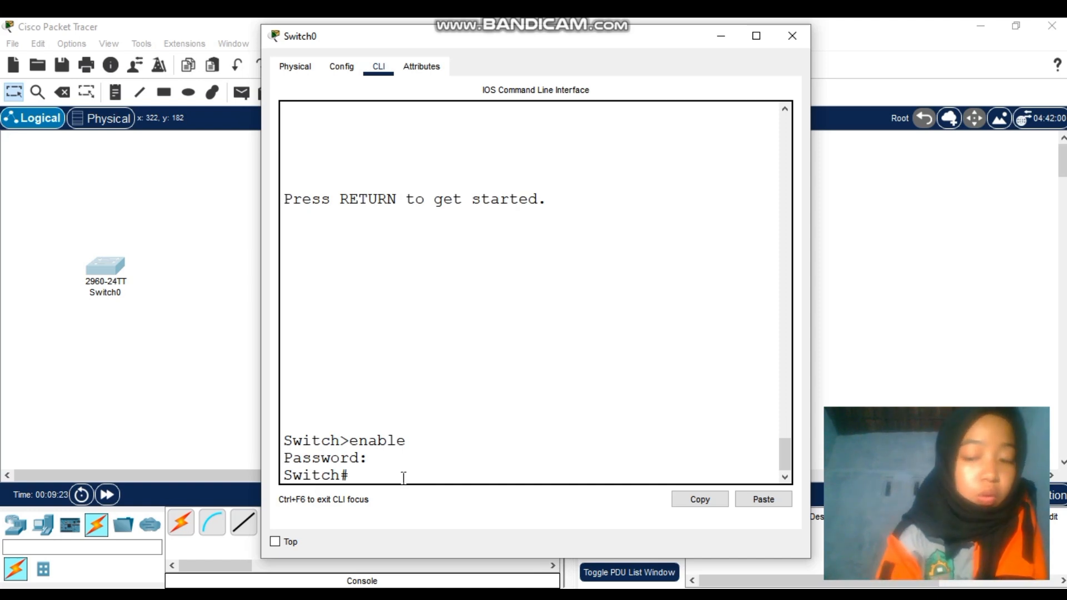
Display the running configuration and spot the plain-text enable password
text(ho)
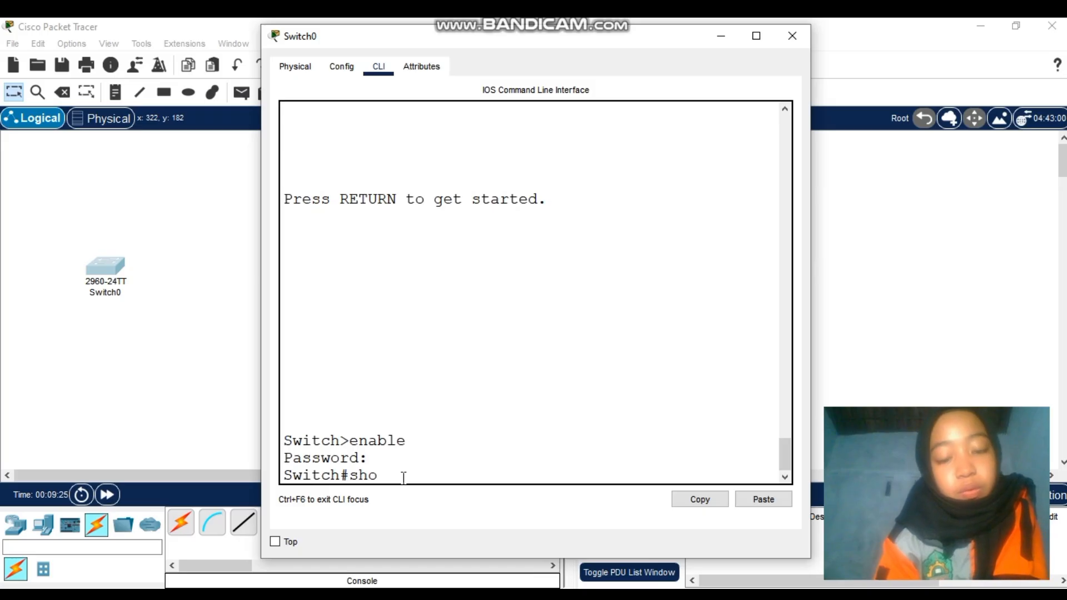
text(w mu)
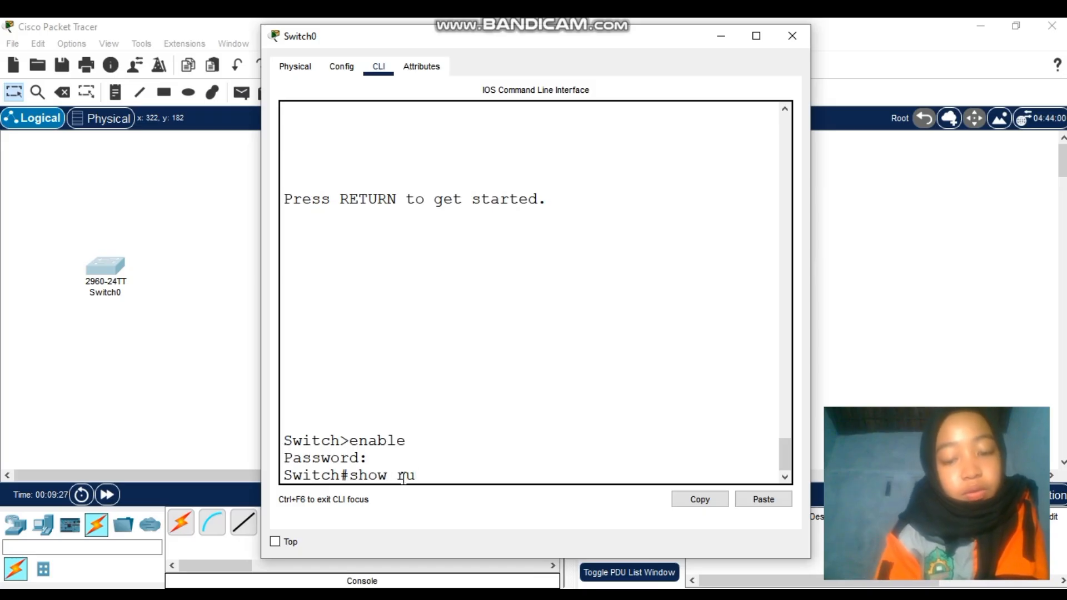
text(n)
key(Return)
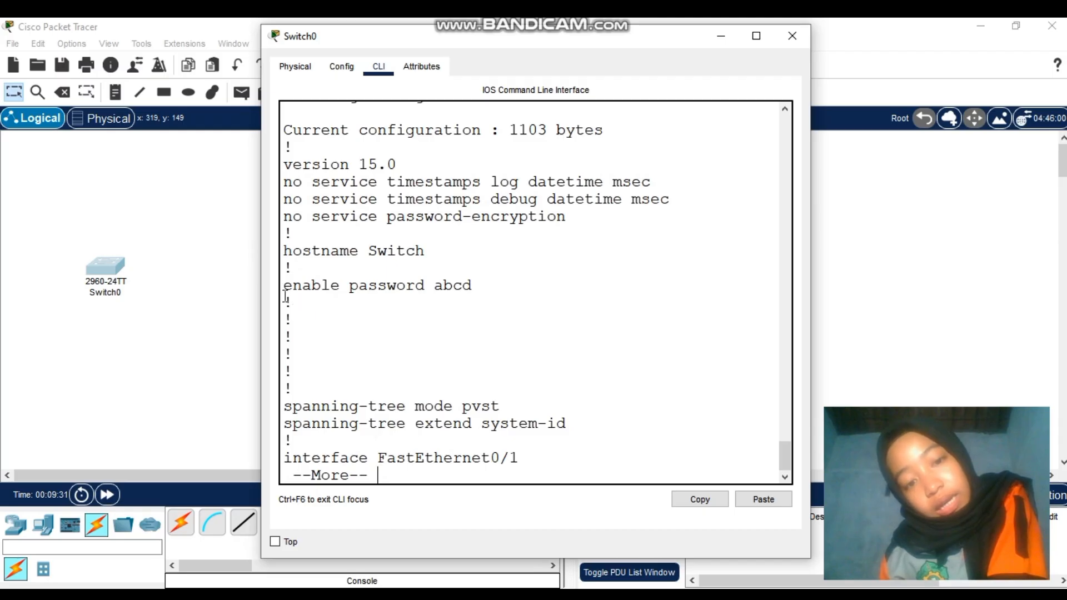
drag(284, 296, 320, 306)
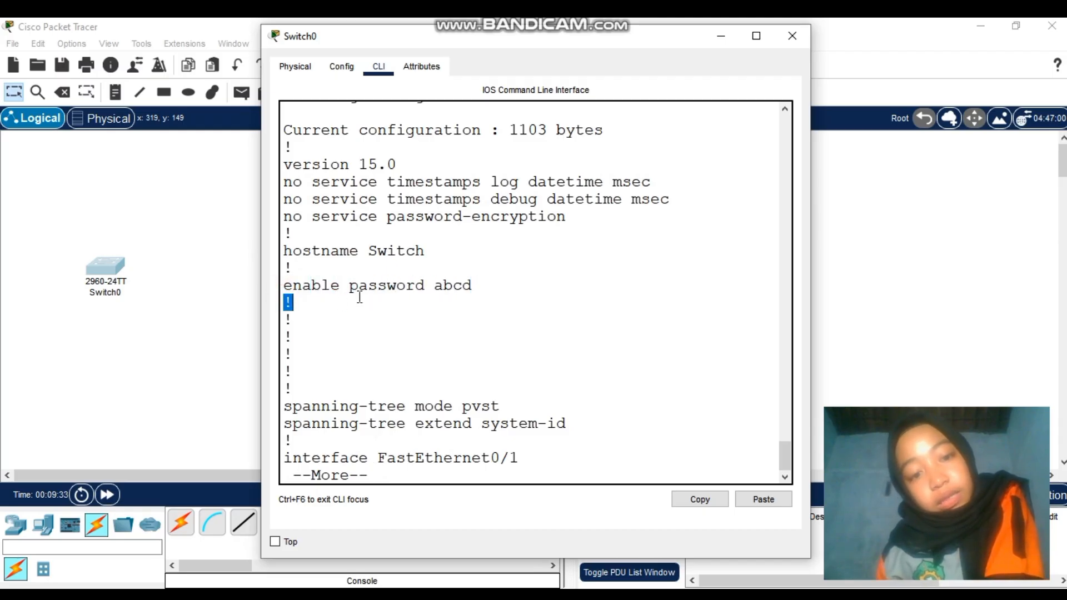
click(359, 315)
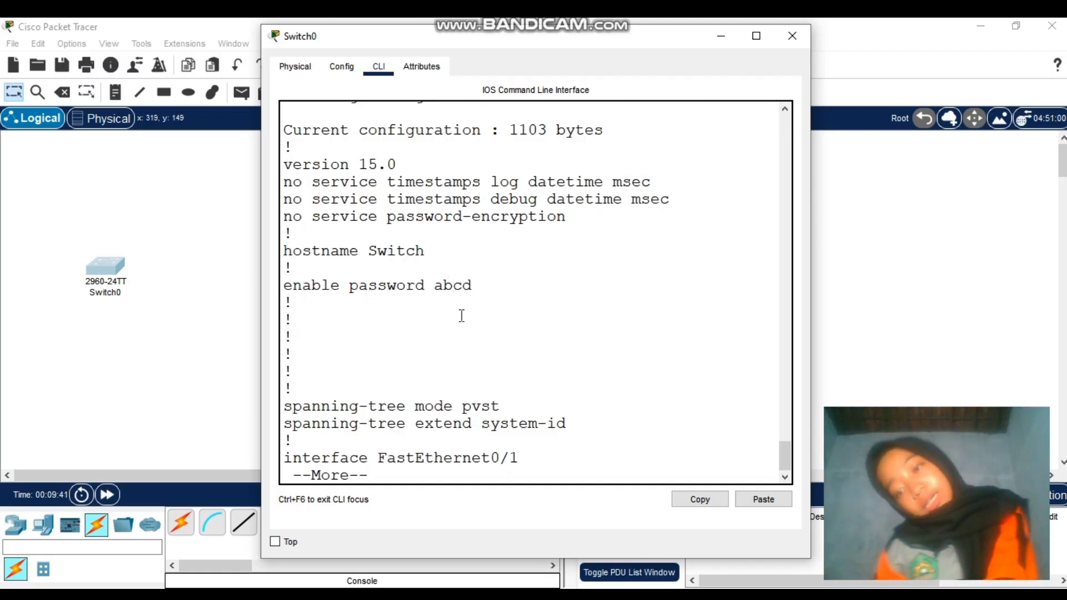
Scroll the show run output and stop its paging with Ctrl+C
scroll(442, 355, up, 2)
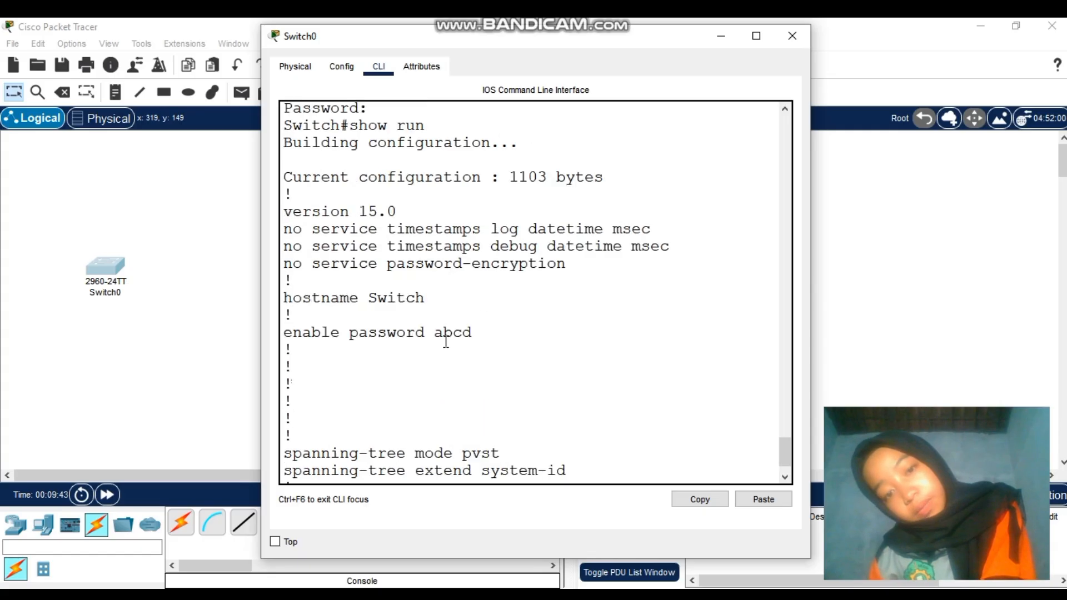
scroll(445, 341, up, 1)
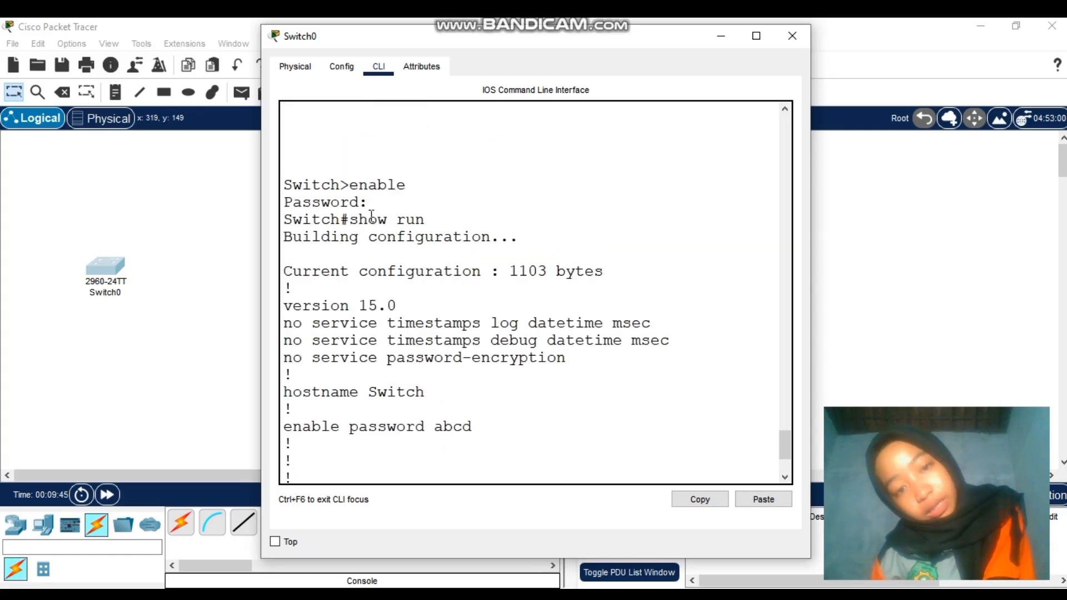
scroll(405, 315, down, 3)
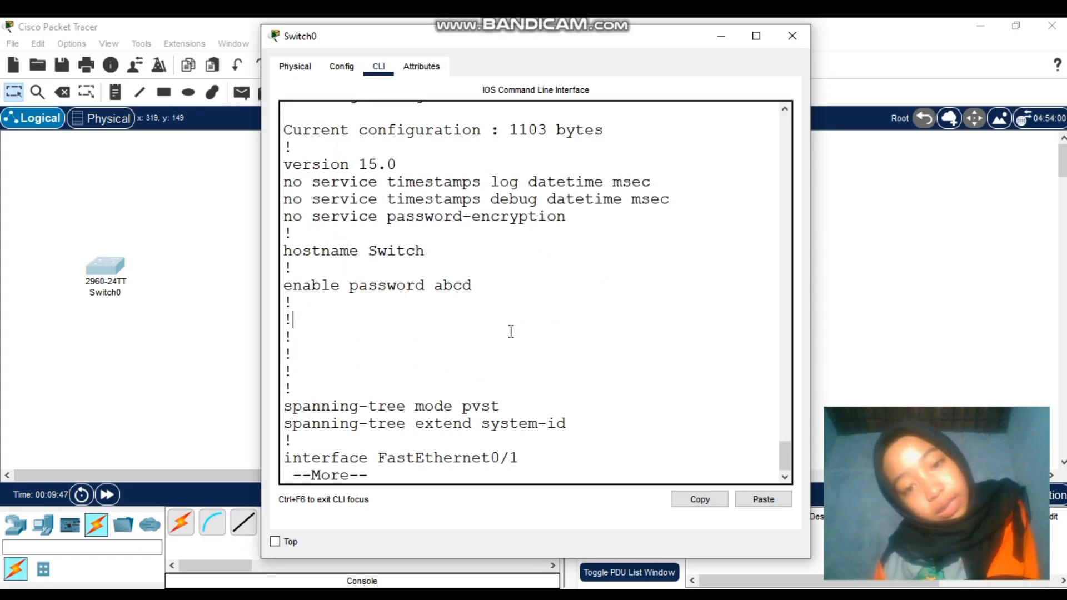
click(465, 479)
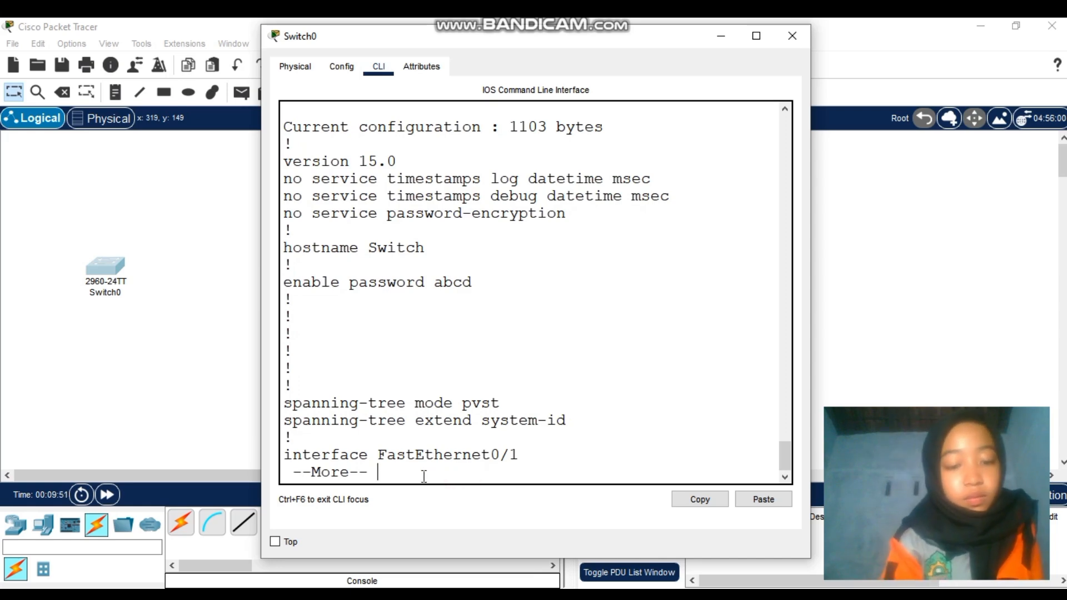
key(ctrl+c)
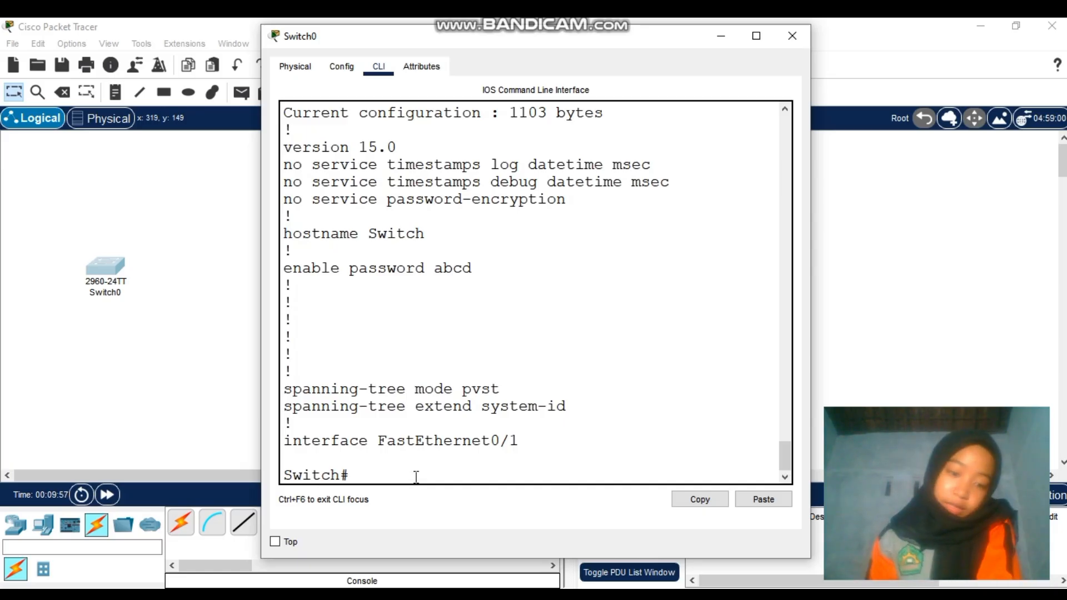
Try the enable secret command at the privileged prompt, then enter global configuration mode with conf t
text(ena)
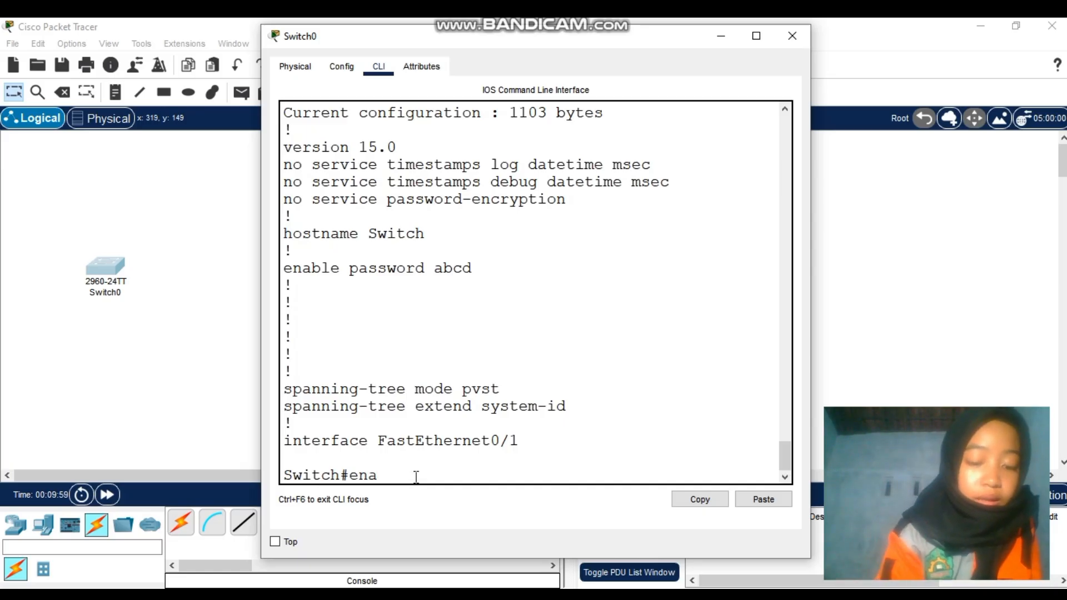
text(ble)
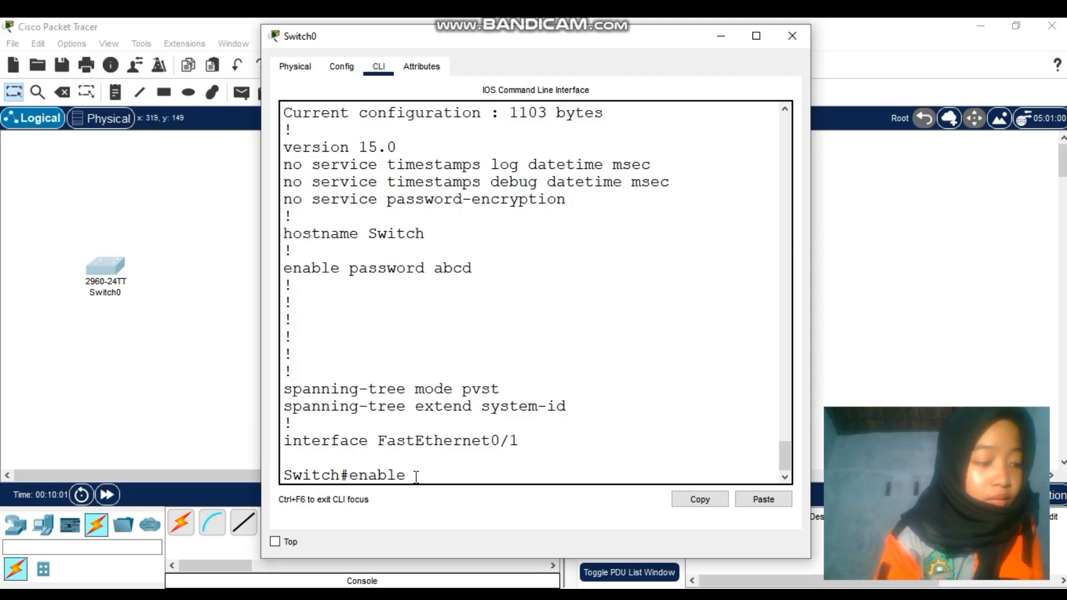
text( secret)
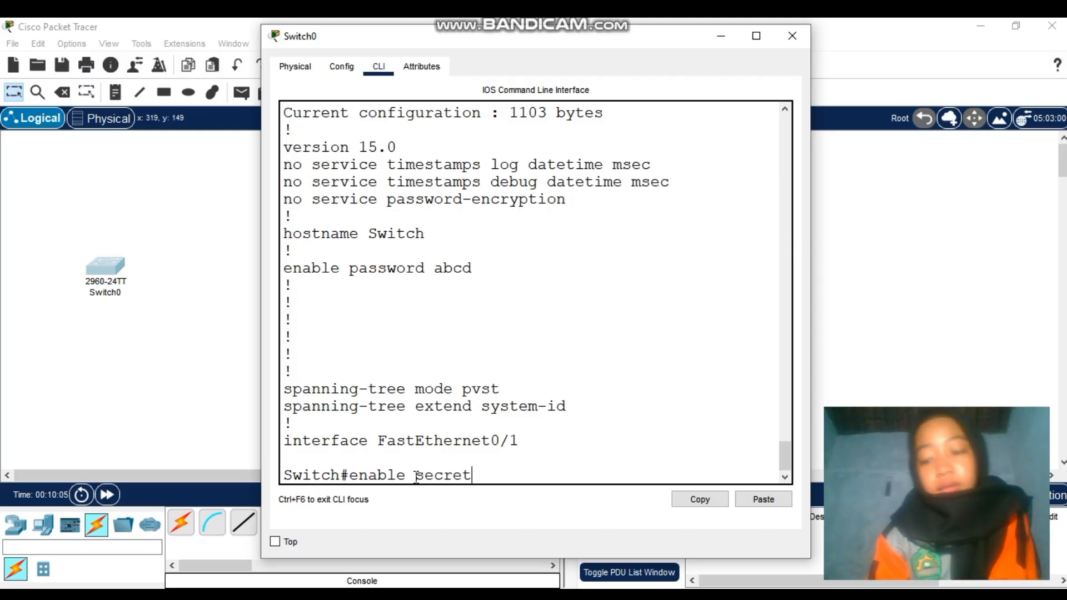
text( ab)
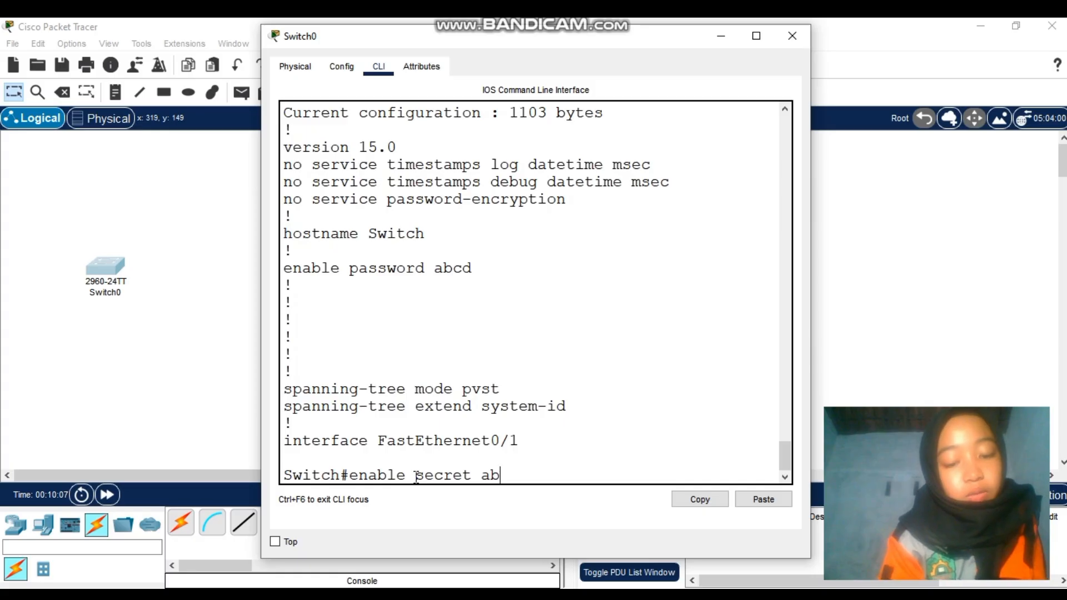
text(cd)
key(Return)
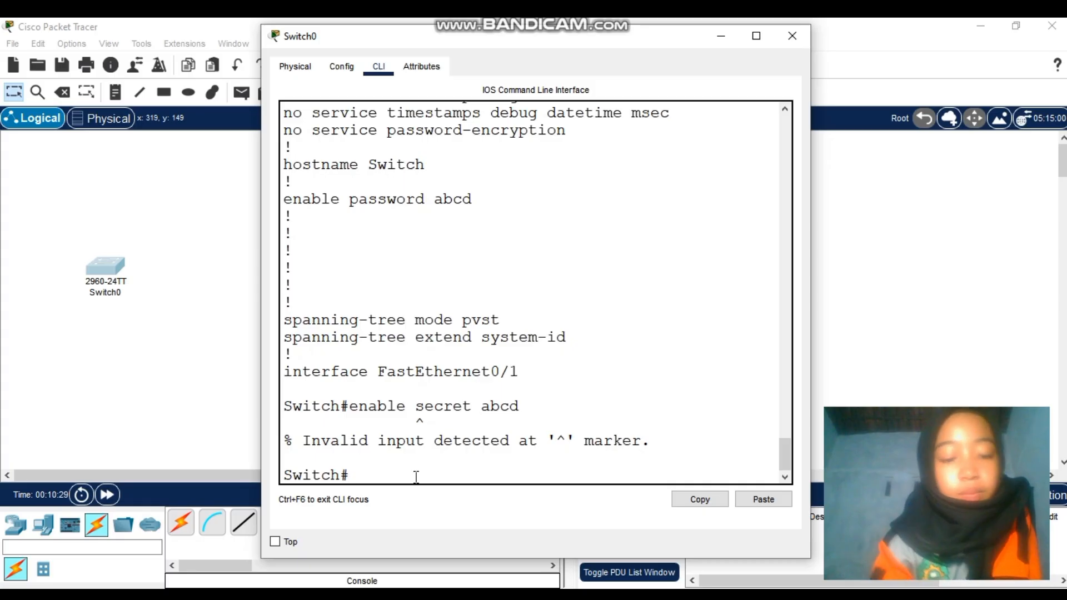
text(e)
key(BackSpace)
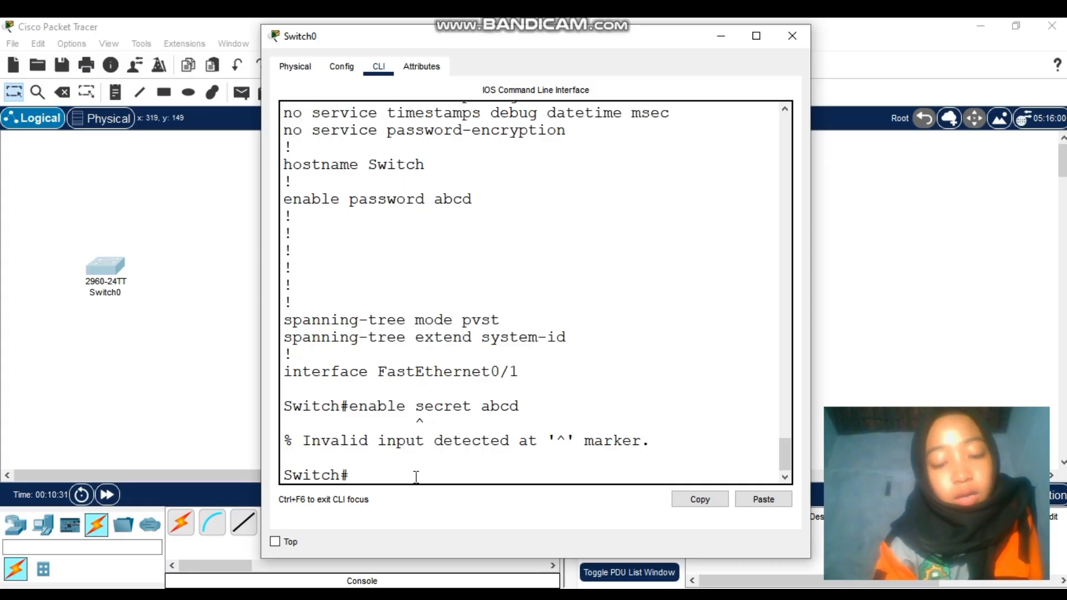
text(conf)
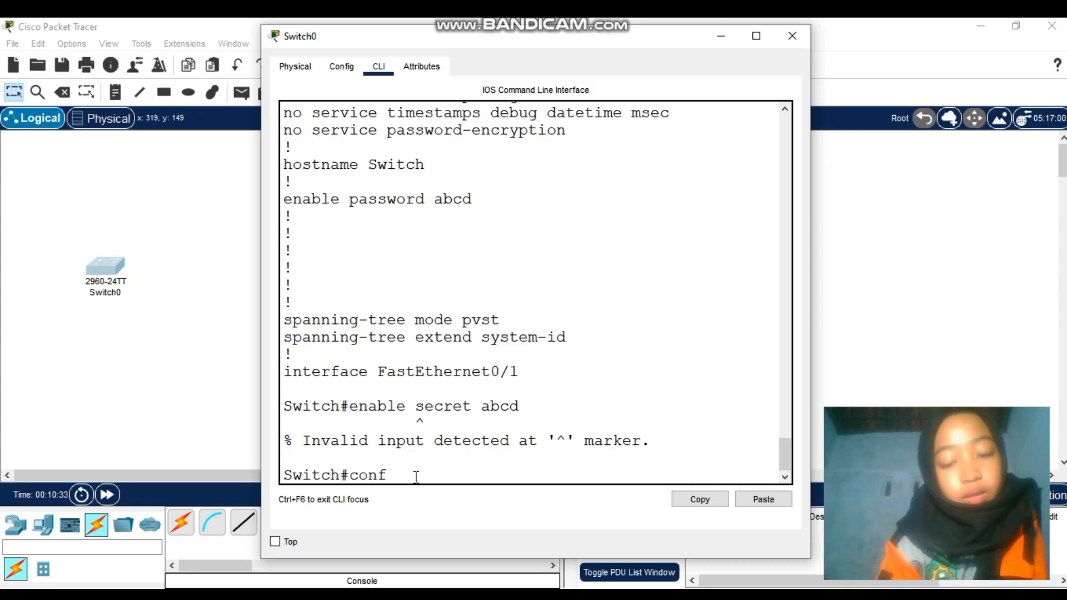
text( t)
key(Return)
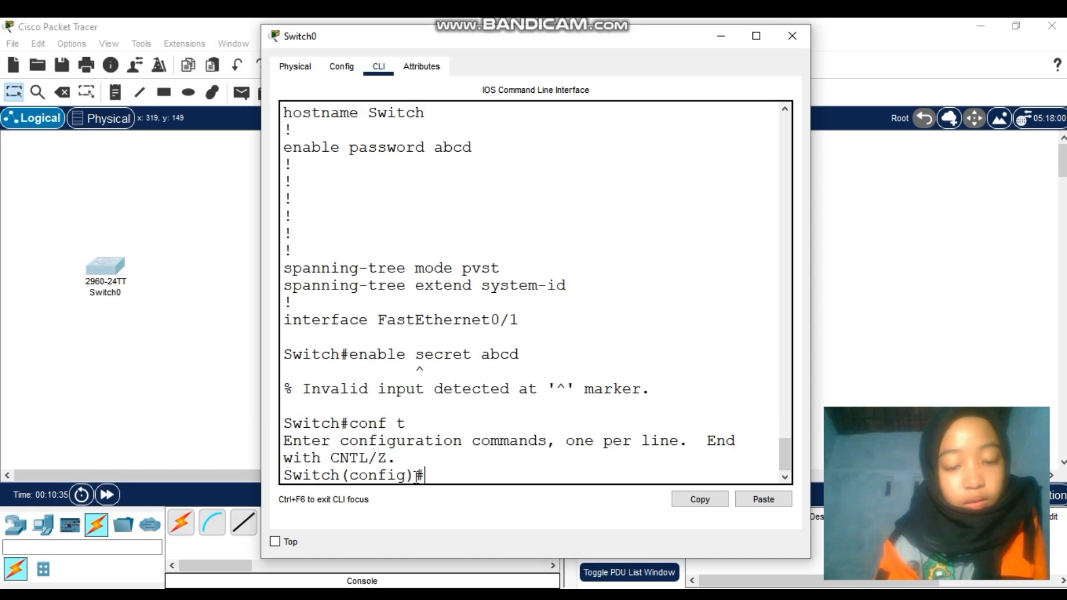
Set the enable secret to the same value as the existing enable password
text(enab)
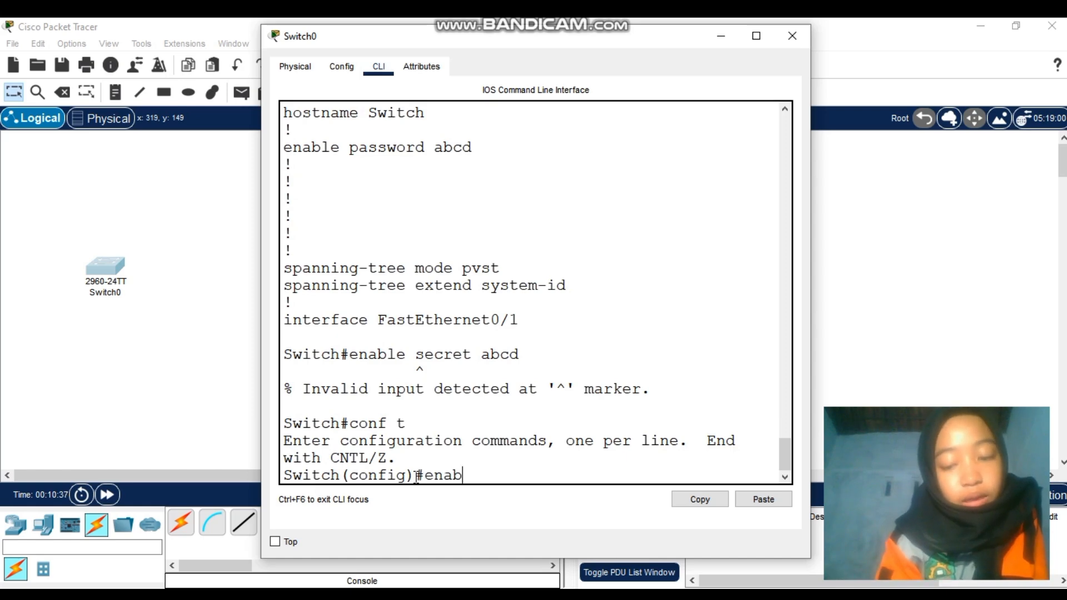
text(le secret)
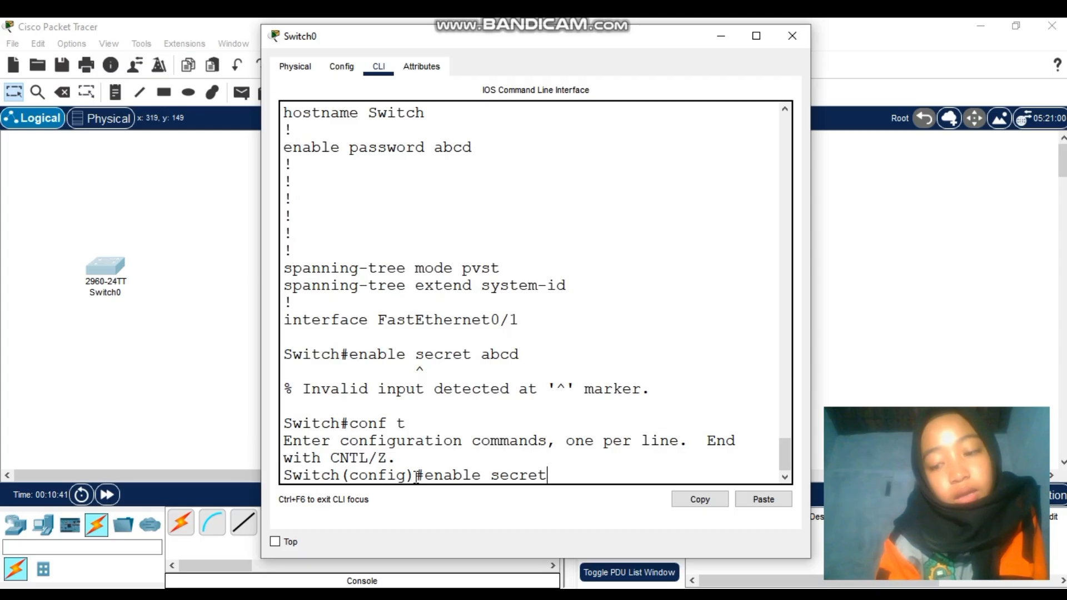
key(Return)
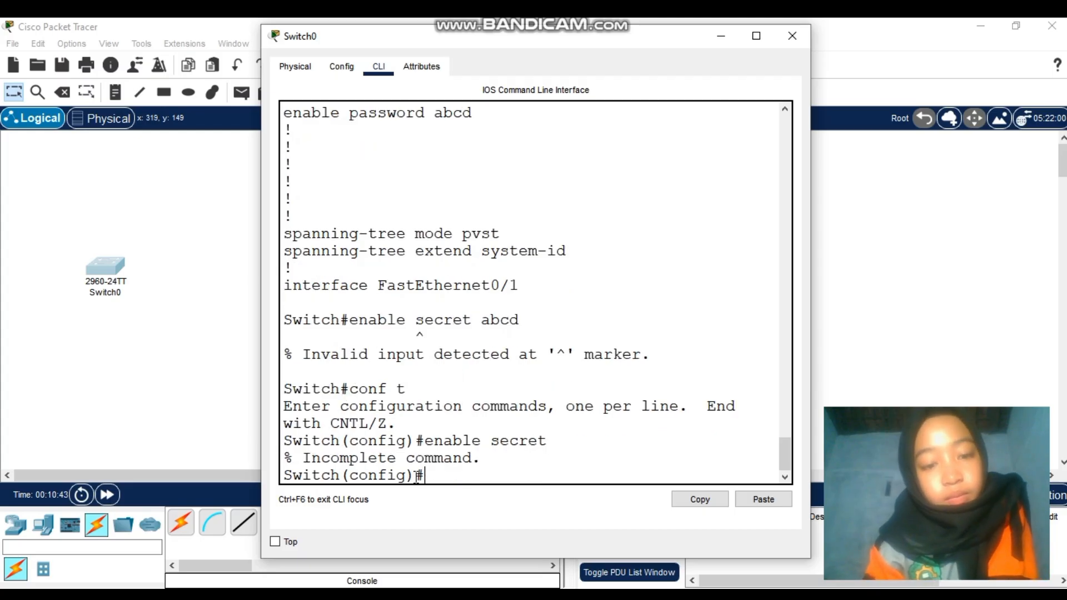
key(Up)
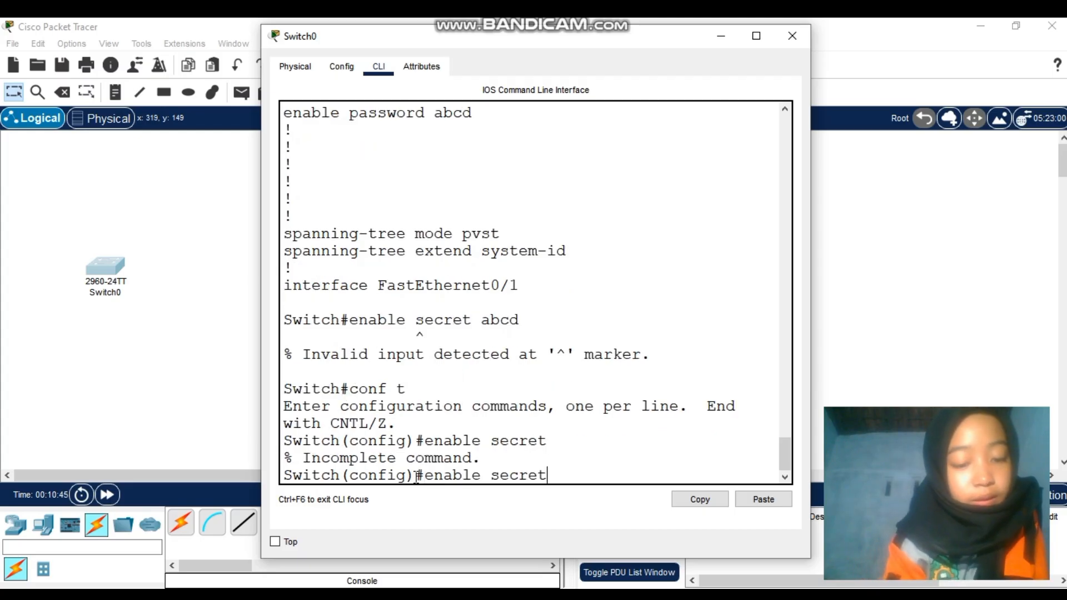
text(abcd)
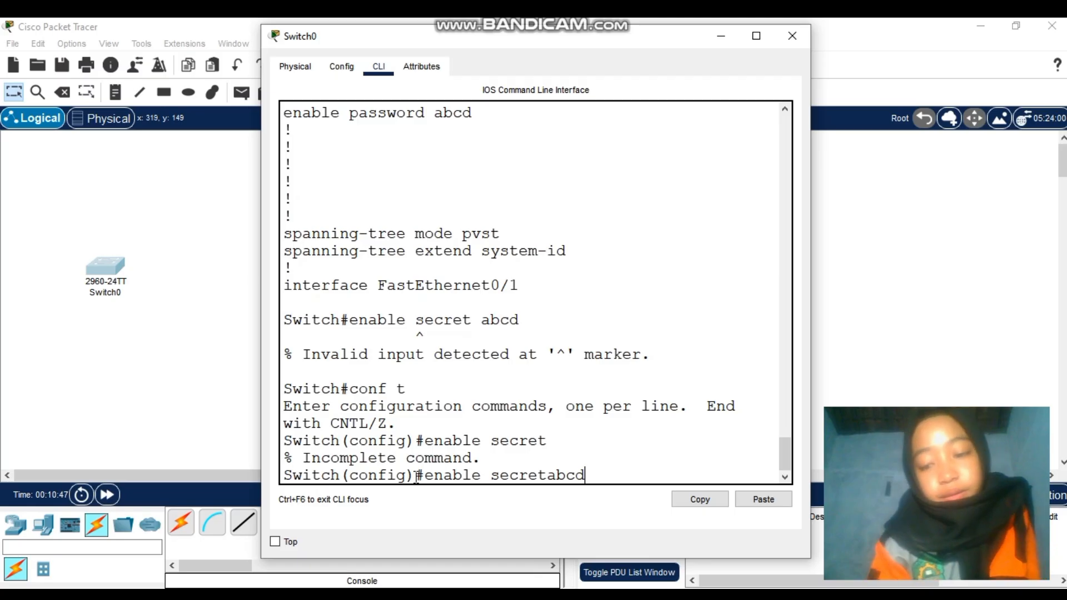
key(BackSpace)
key(BackSpace)
key(BackSpace)
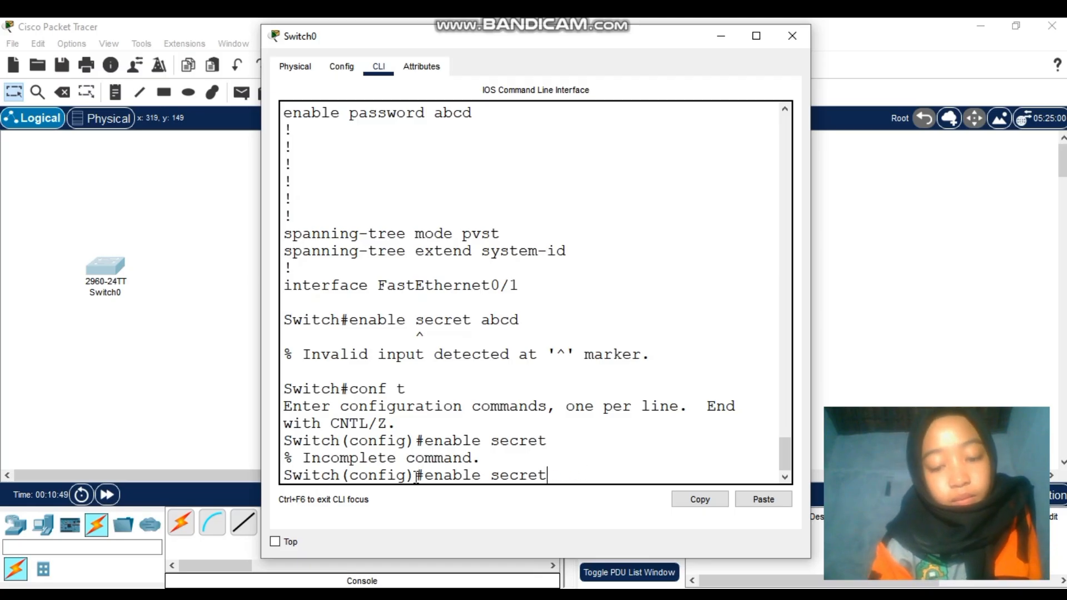
text(abcd)
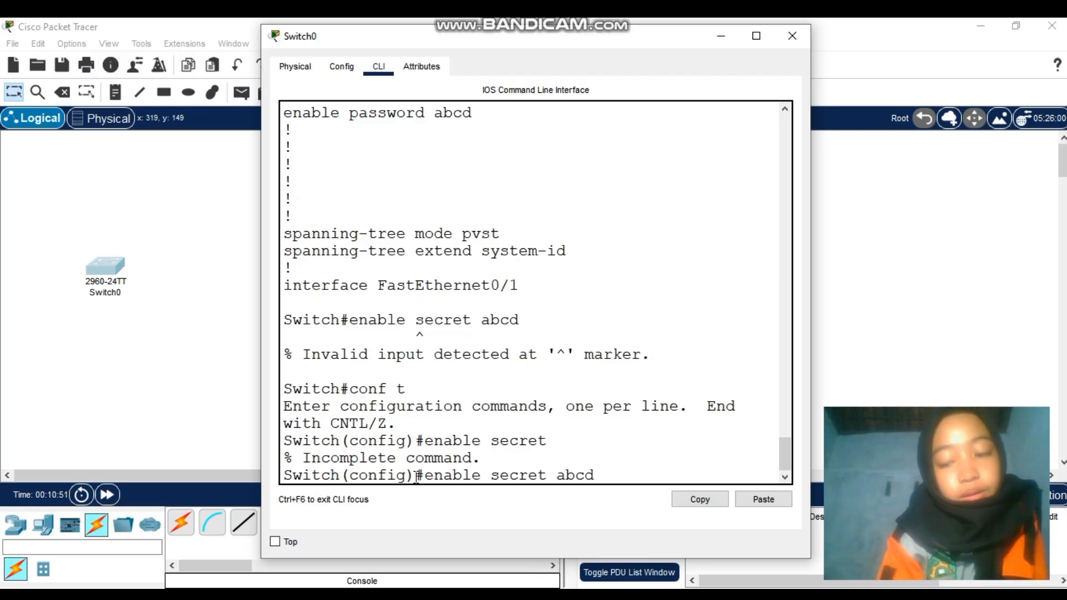
key(Return)
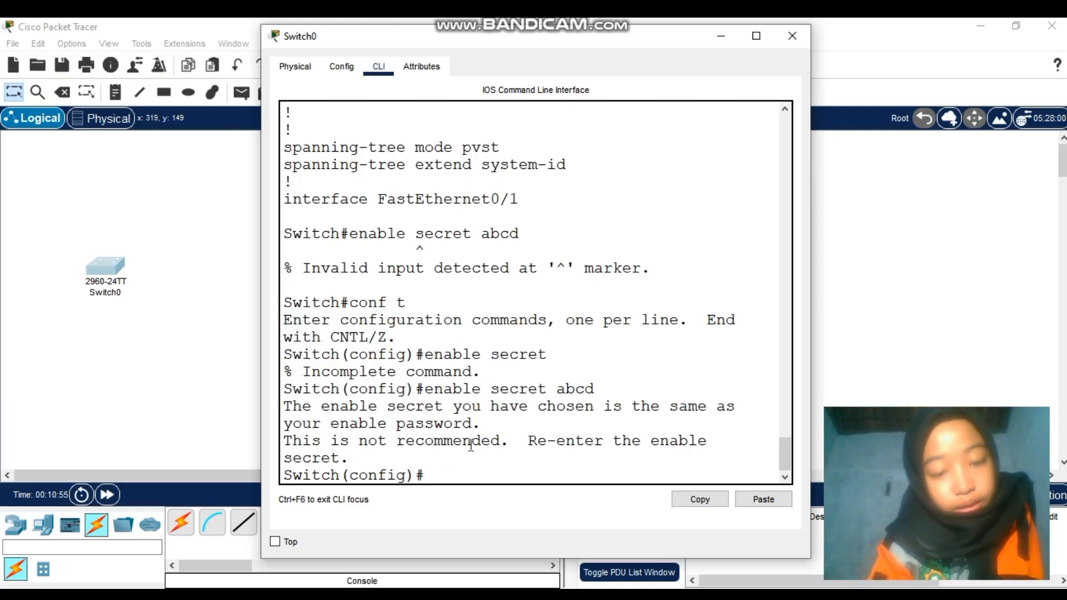
Exit global configuration mode and end the console session
text(e)
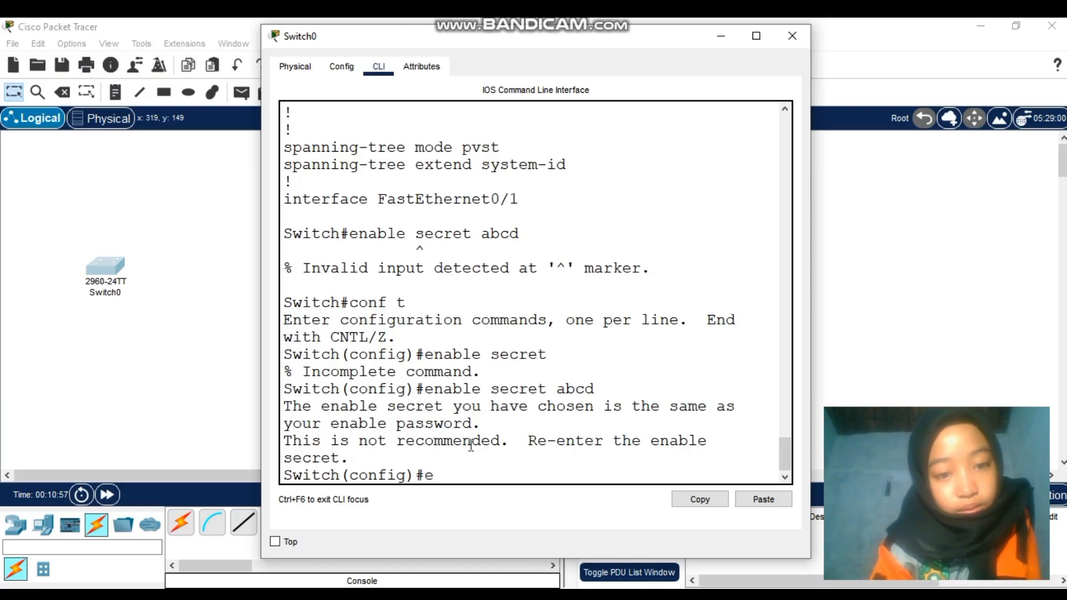
text(x)
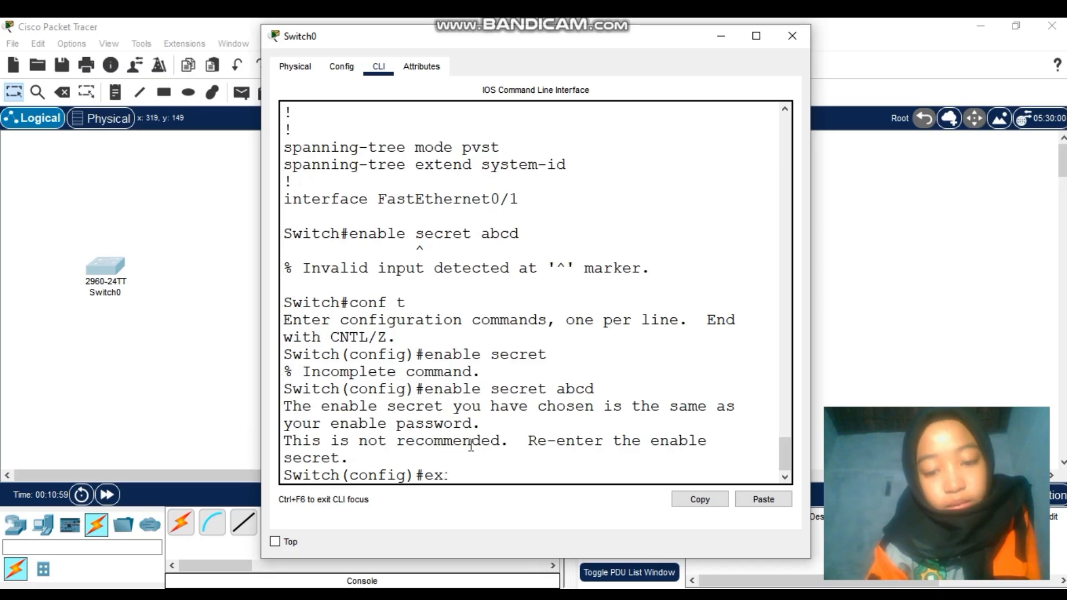
text(it)
key(Return)
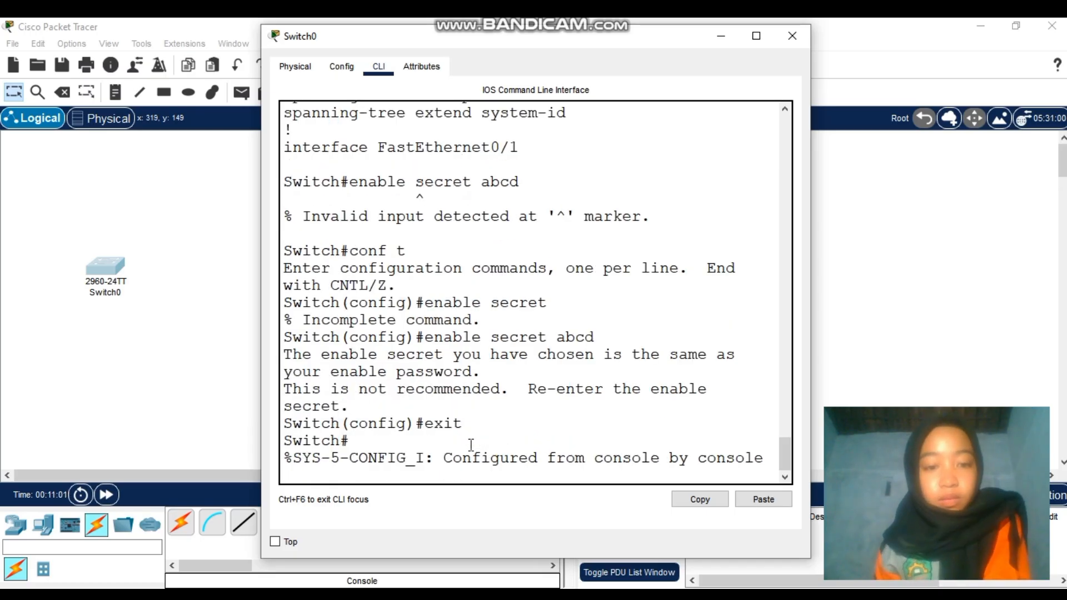
key(Return)
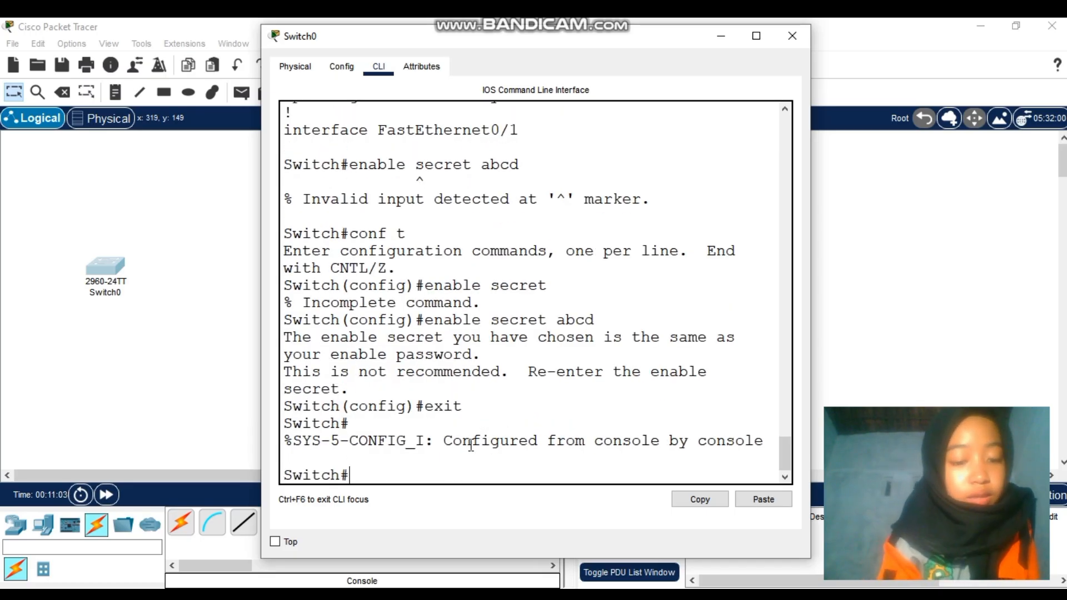
text(exit)
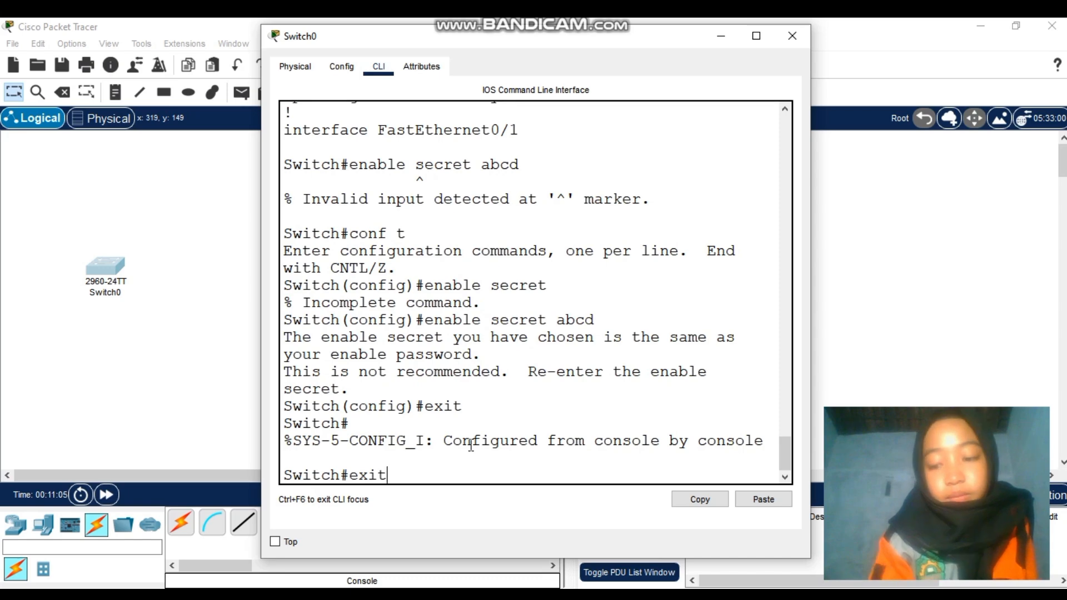
key(Return)
key(Return)
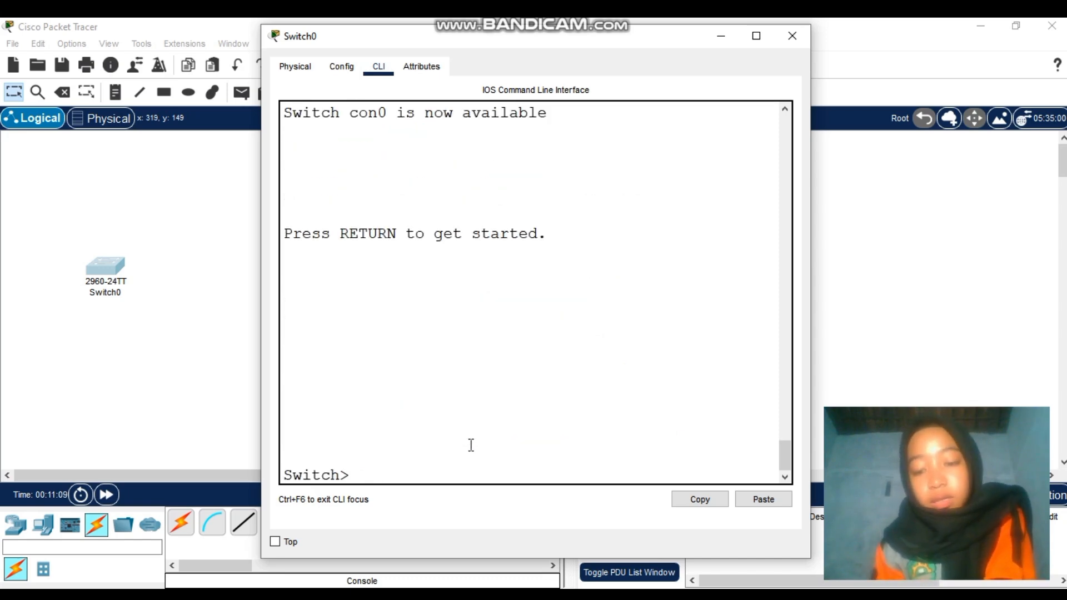
Log in to privileged mode with the enable password and run show run
text(en)
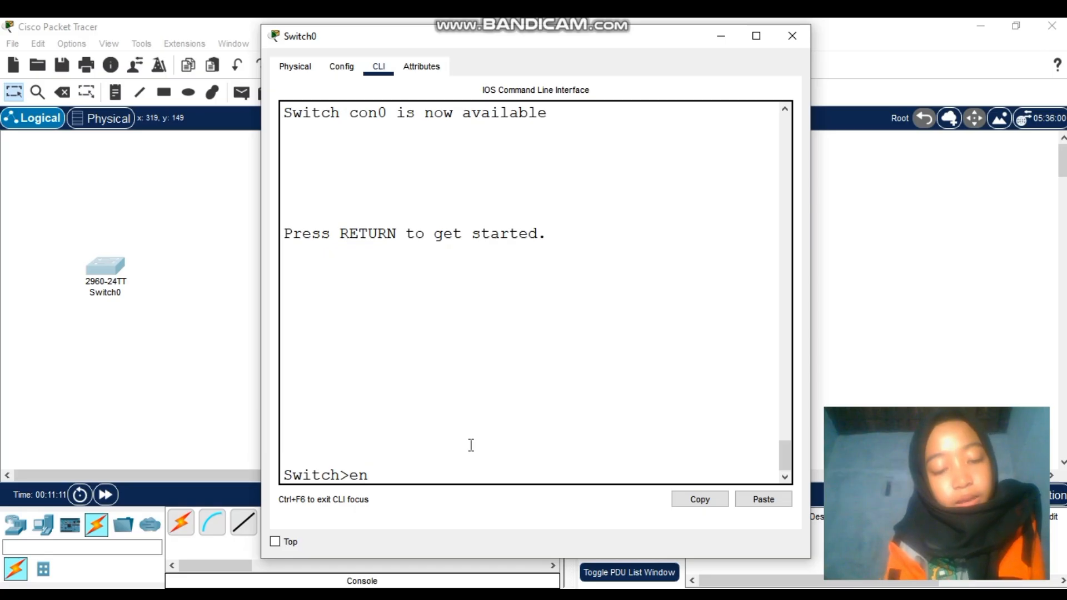
text(able)
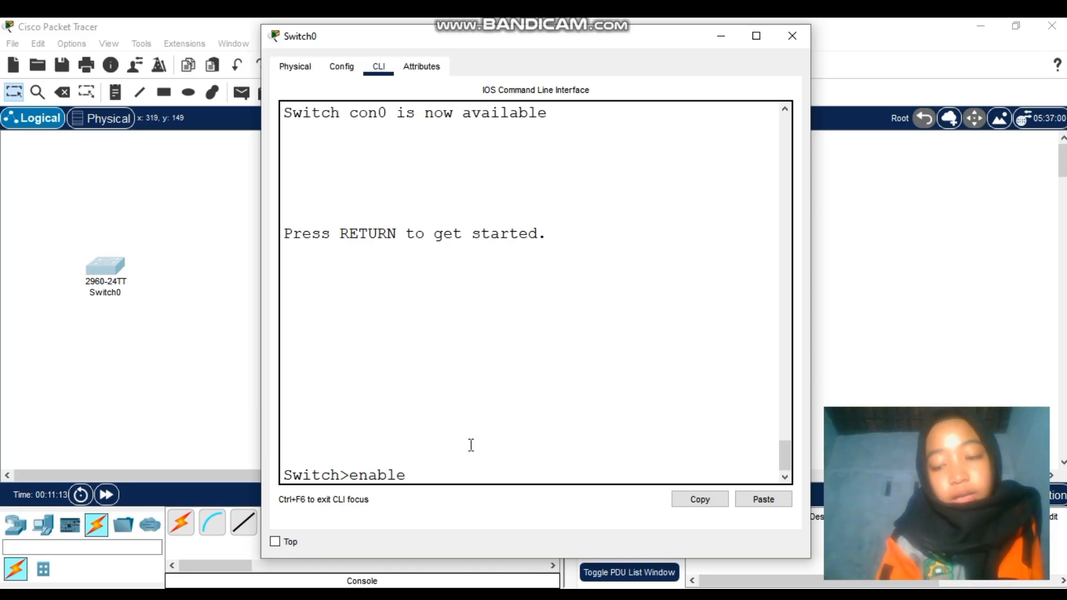
key(Return)
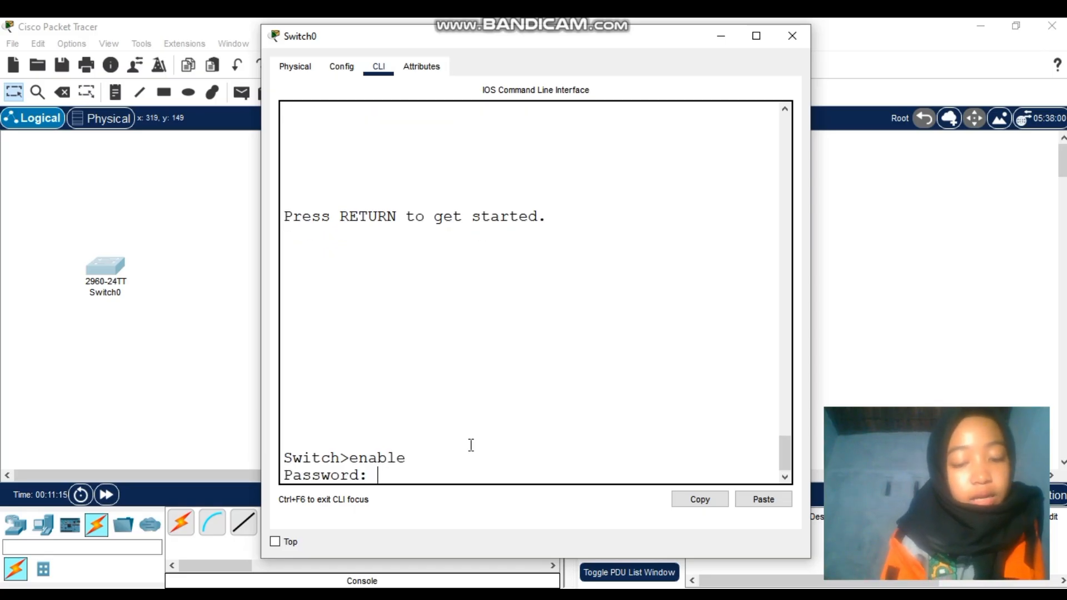
key(Return)
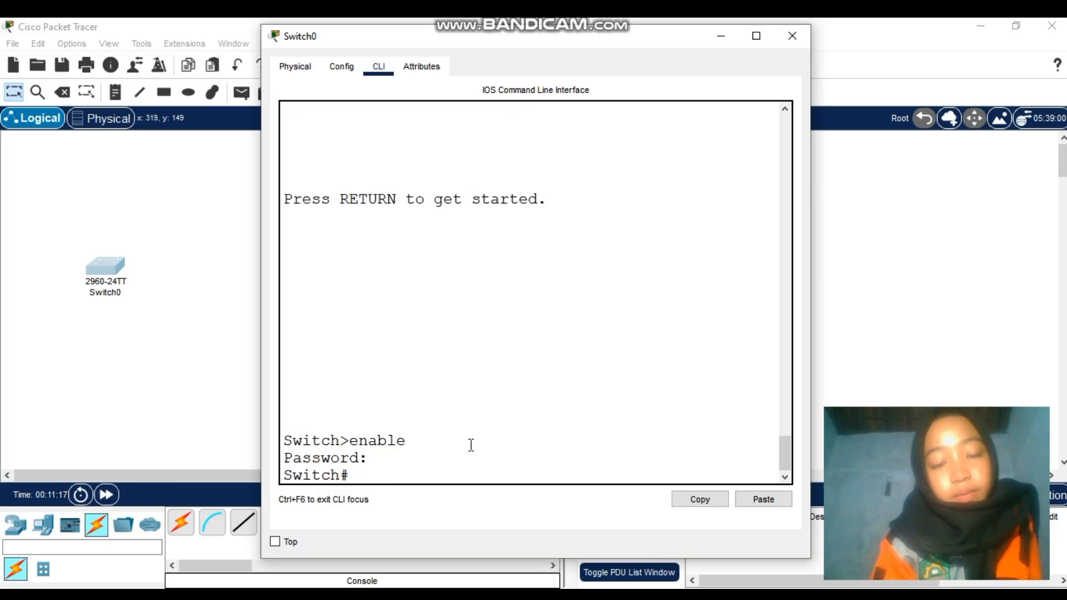
text(s)
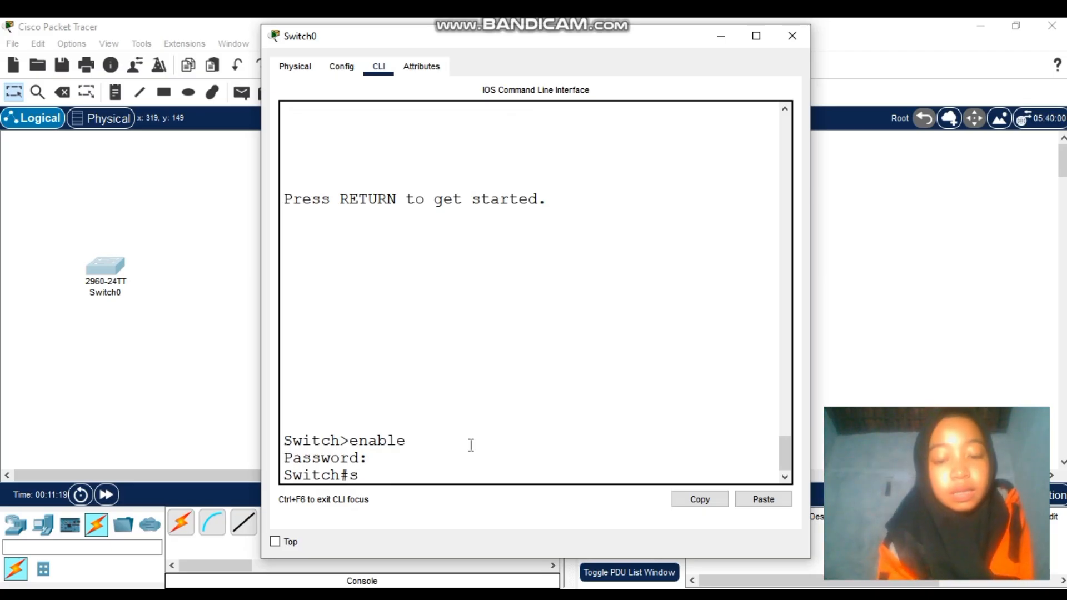
text(how run)
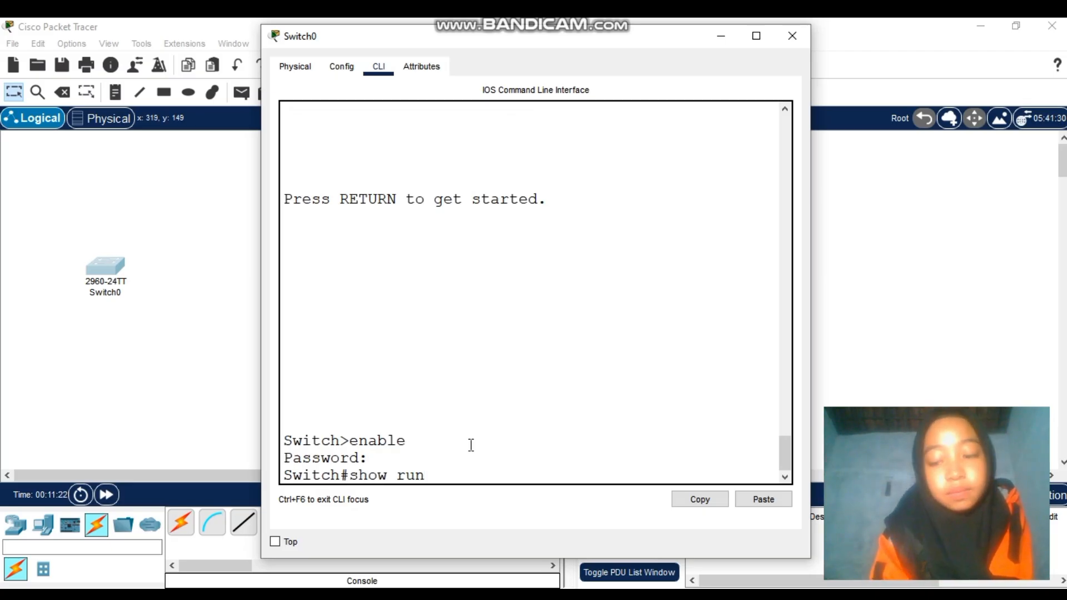
key(Return)
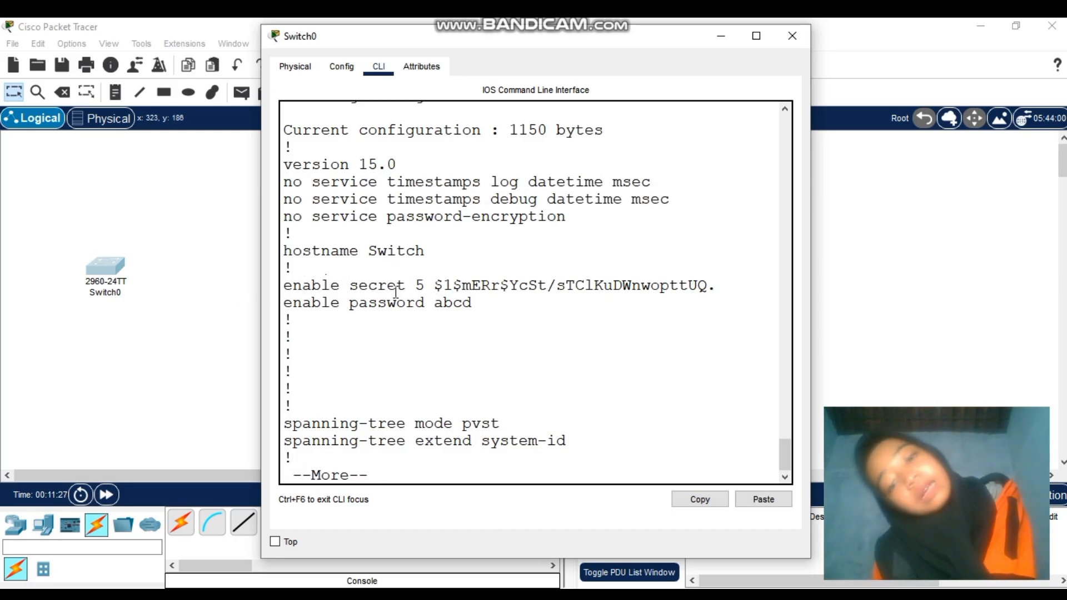
drag(424, 286, 717, 279)
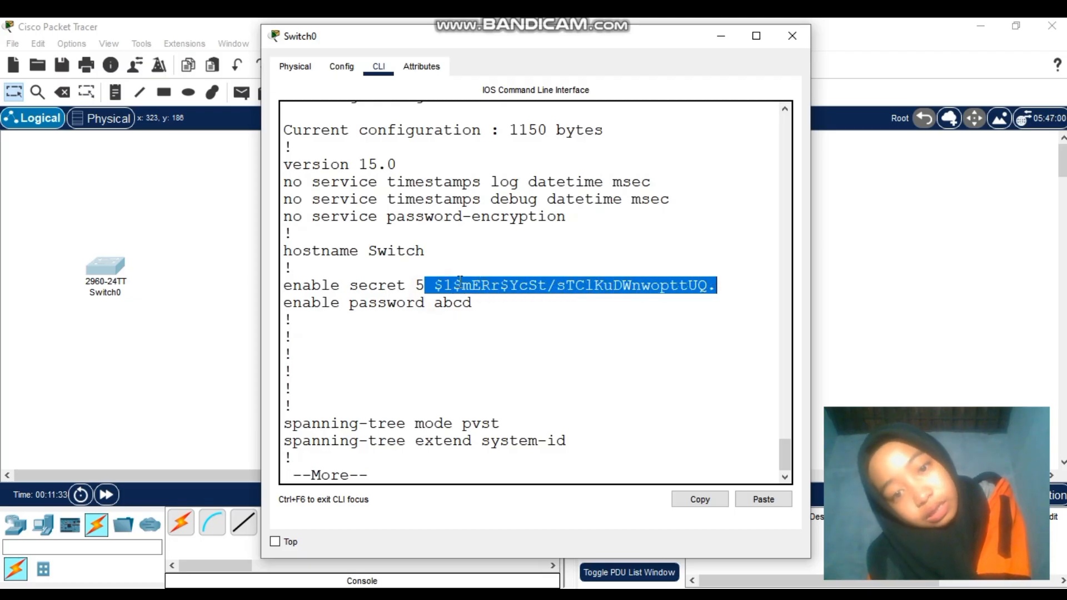
click(509, 306)
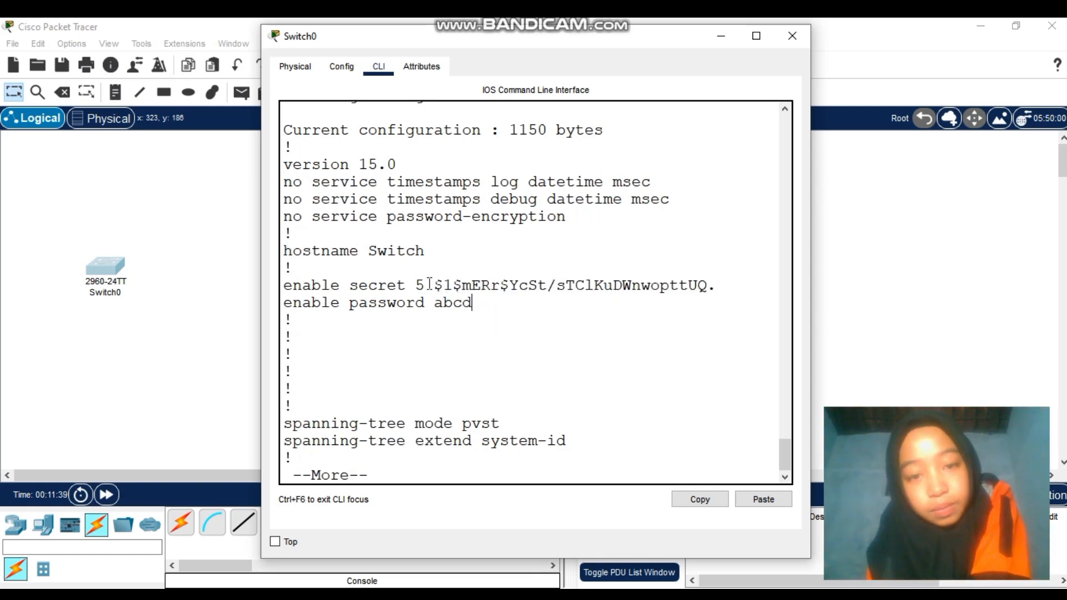
drag(426, 285, 716, 280)
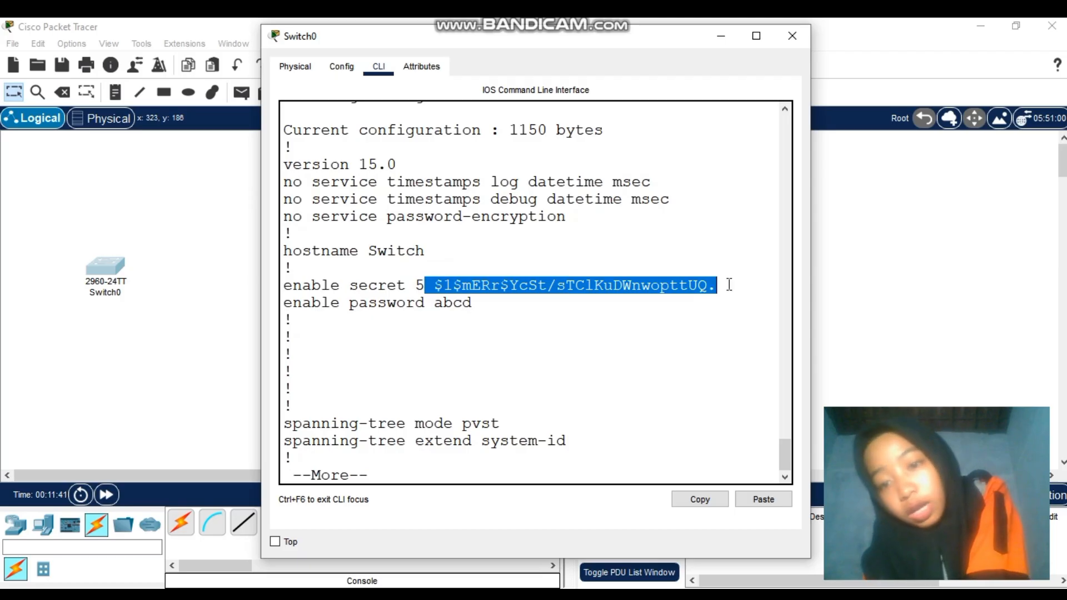
click(674, 337)
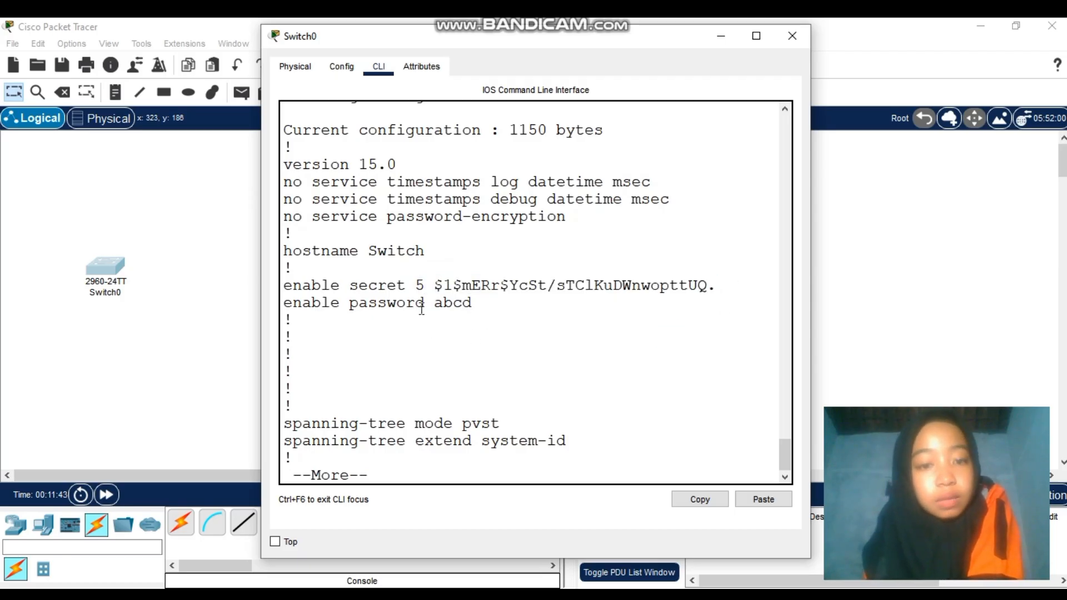
drag(432, 304, 492, 309)
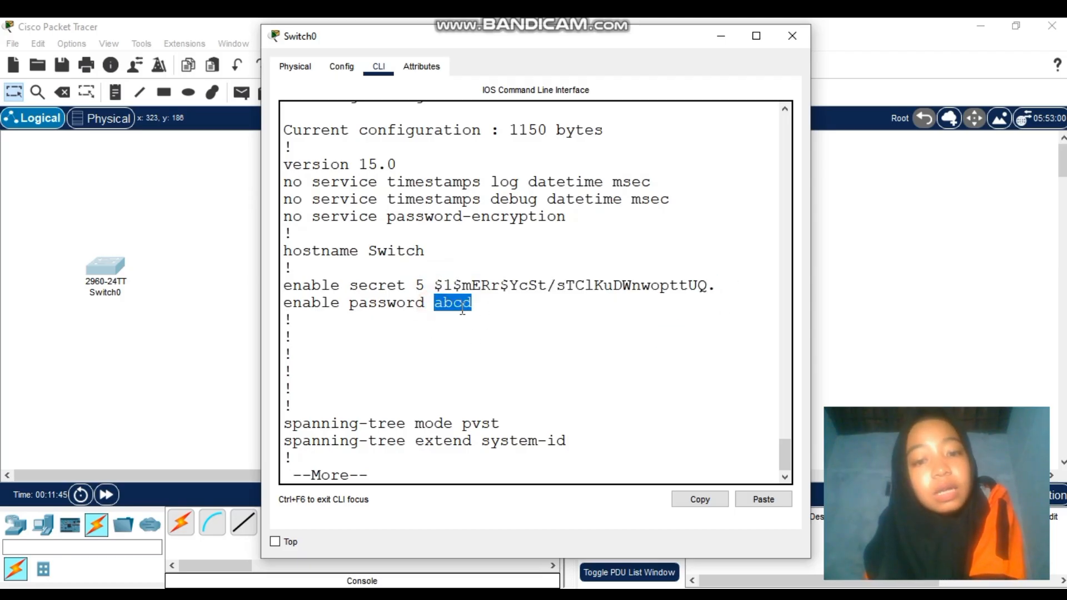
drag(427, 304, 498, 311)
click(498, 310)
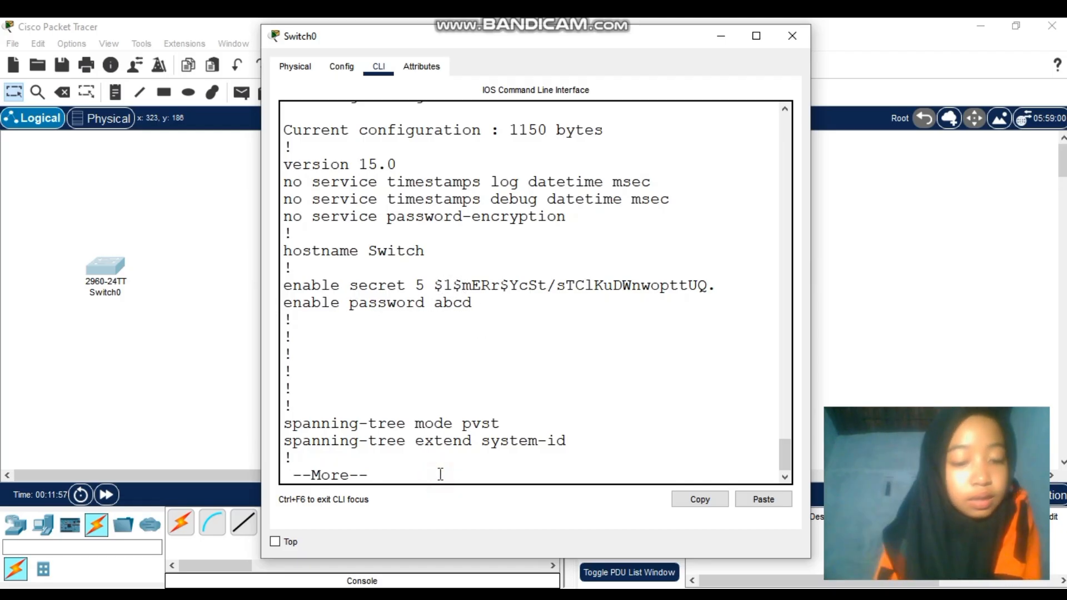
Enter global configuration mode with conf t and apply service password-encryption
text(q)
text(conf t)
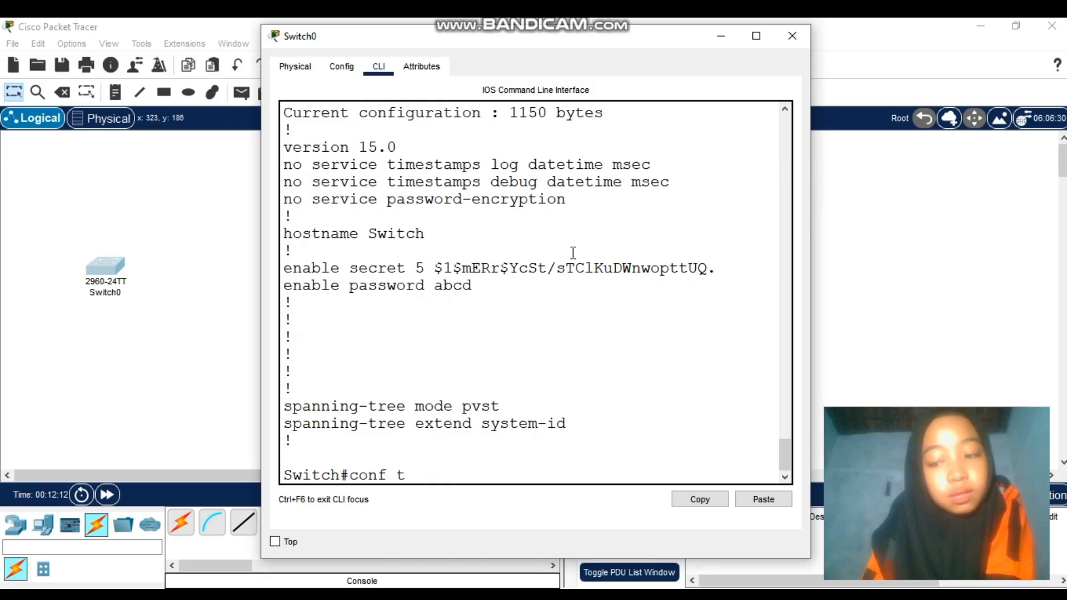
key(BackSpace)
key(BackSpace)
key(BackSpace)
key(BackSpace)
key(BackSpace)
key(BackSpace)
text(c)
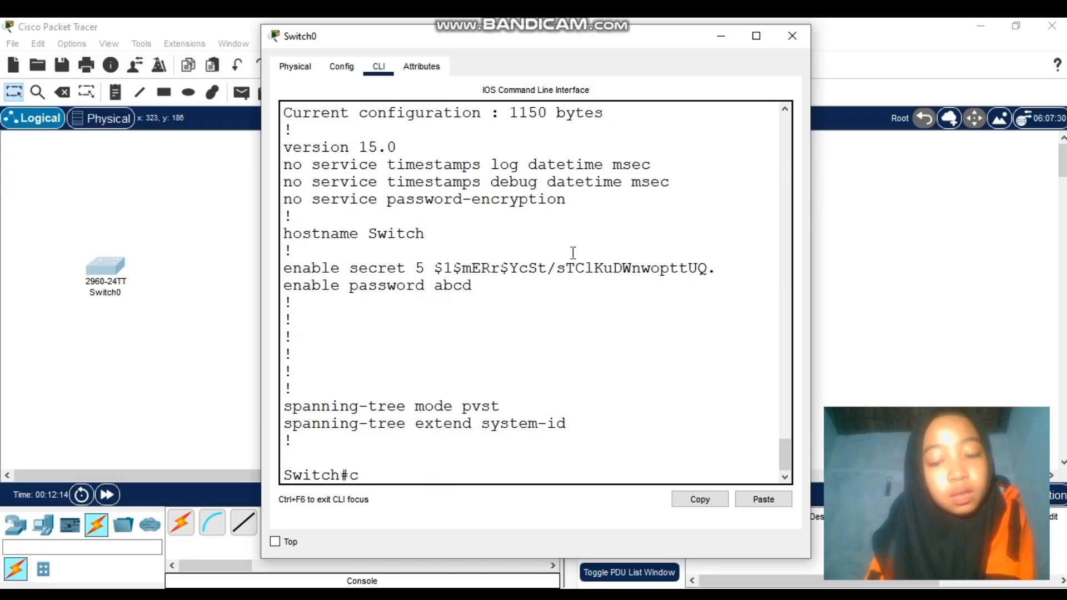
text(onf t)
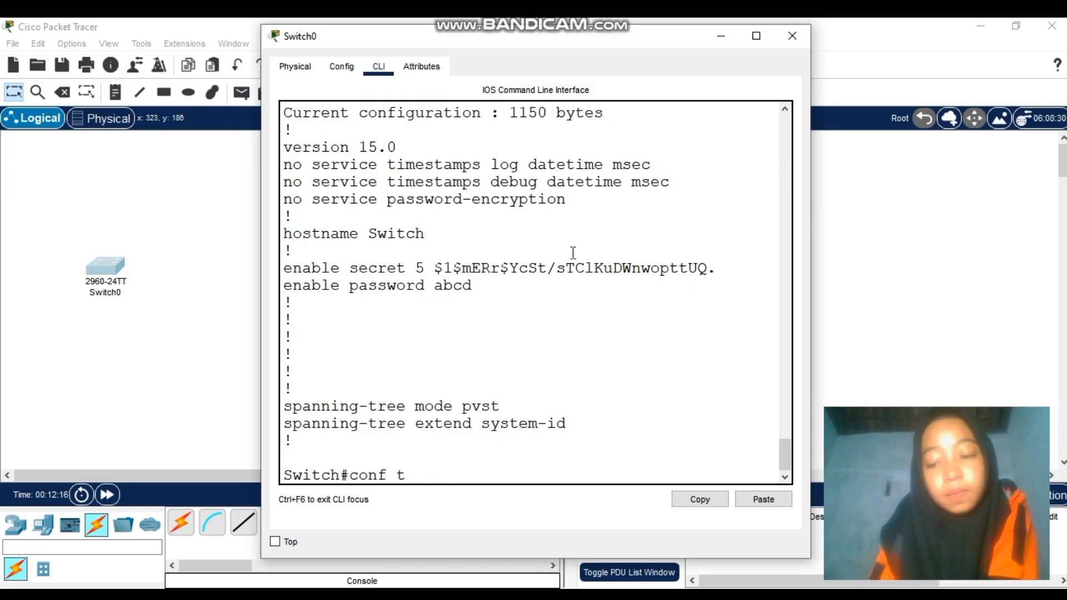
key(Return)
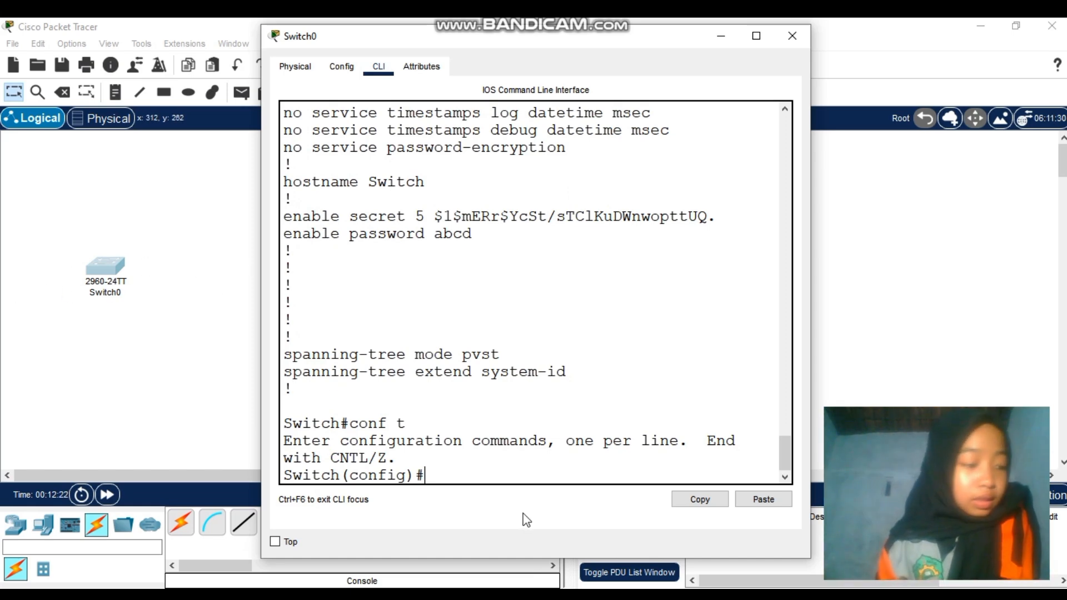
text(se)
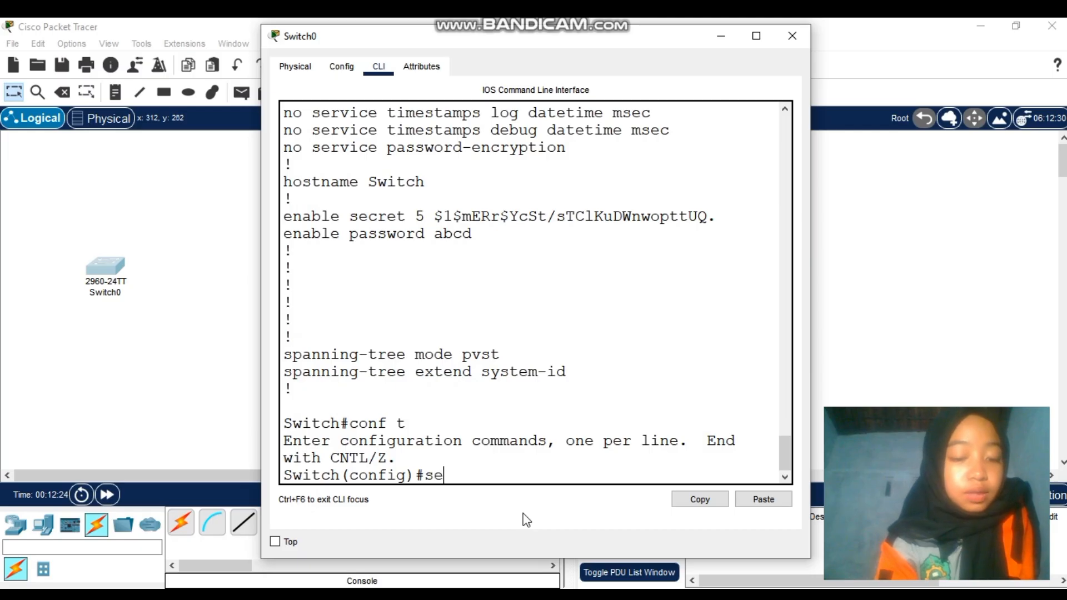
text(rvic)
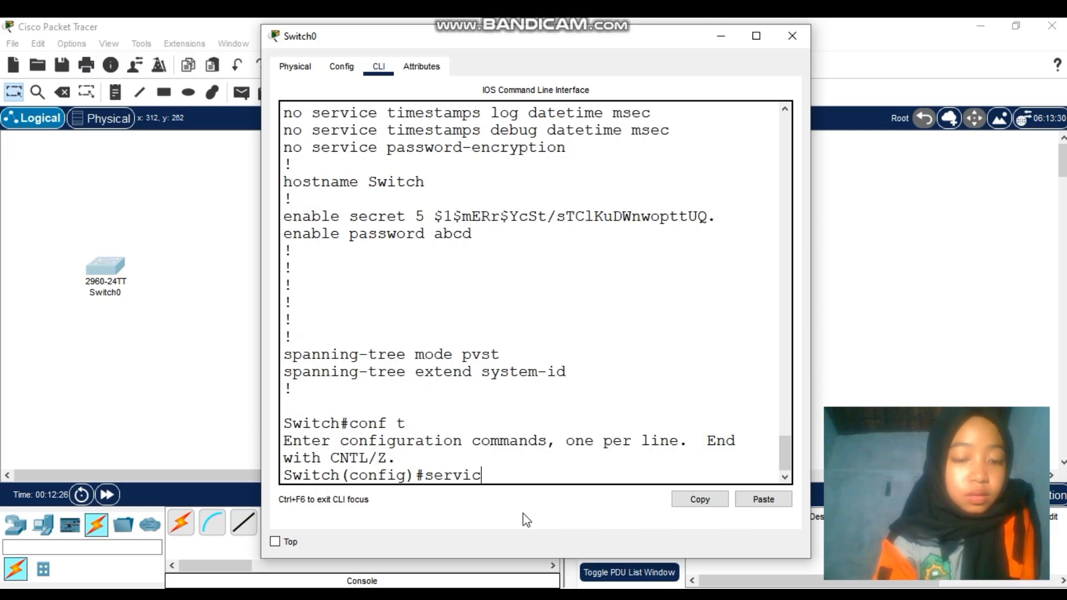
text(e)
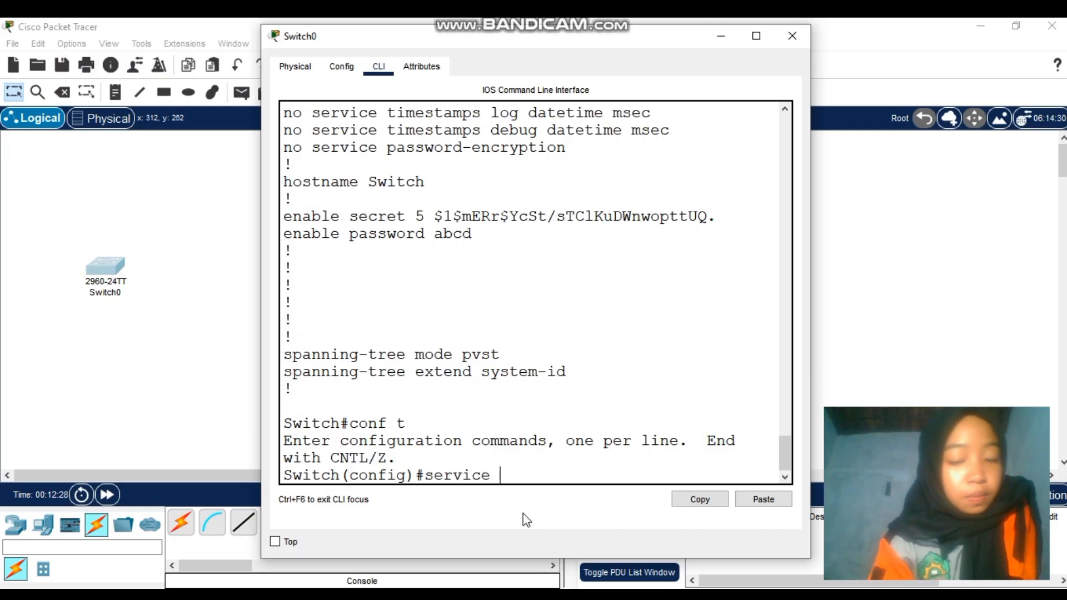
text( passw)
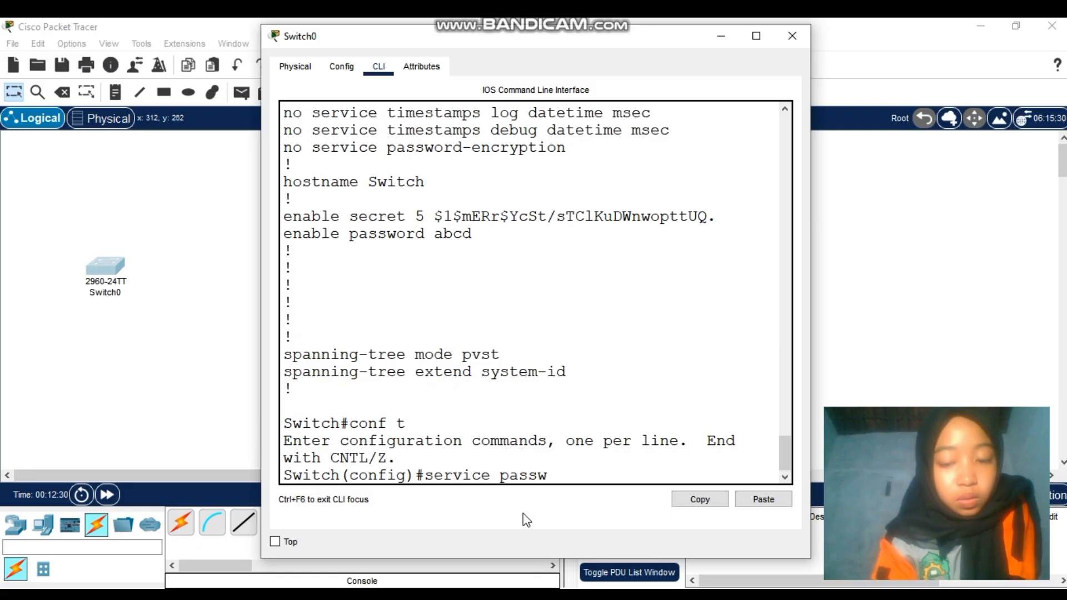
text(ord)
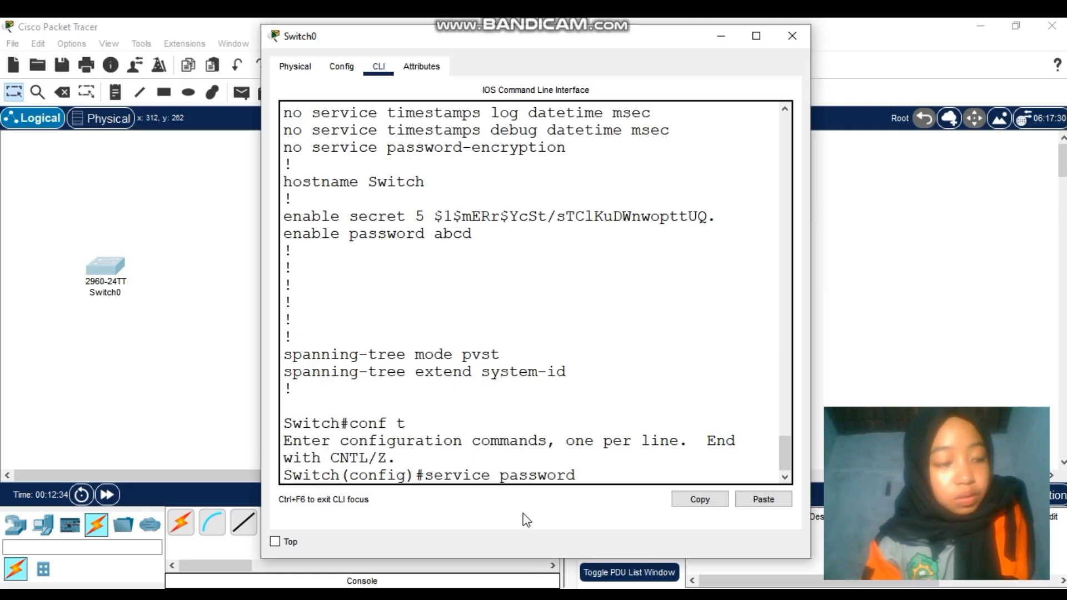
text(-)
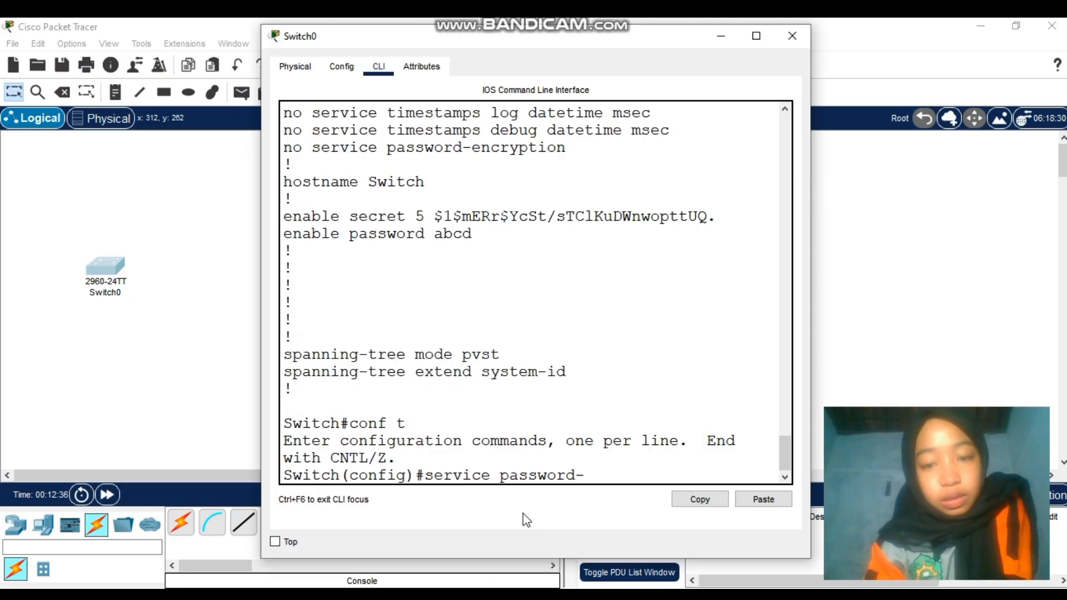
text(encr)
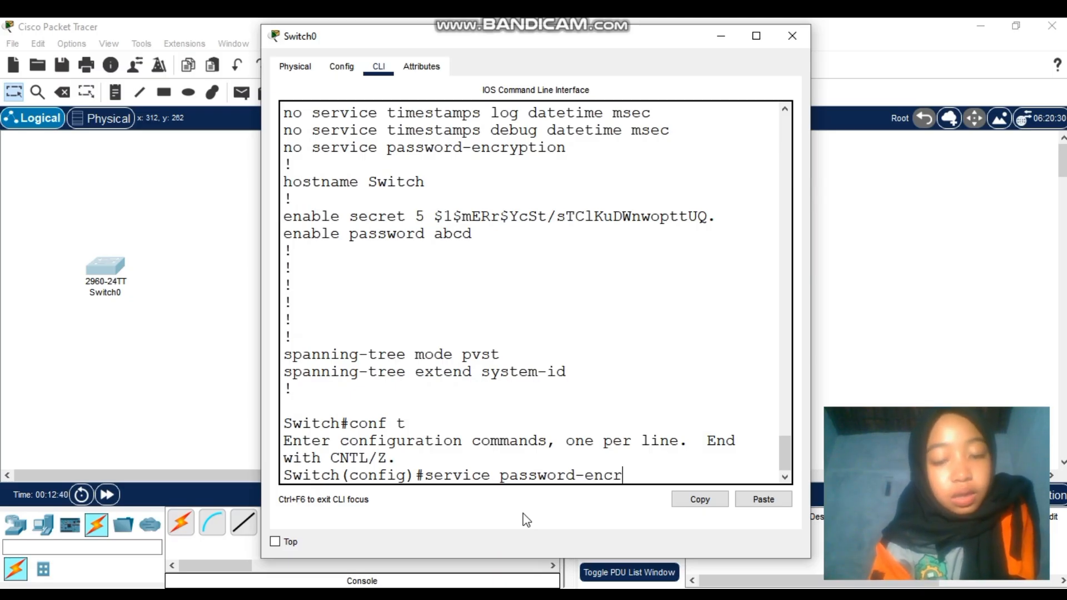
text(yp)
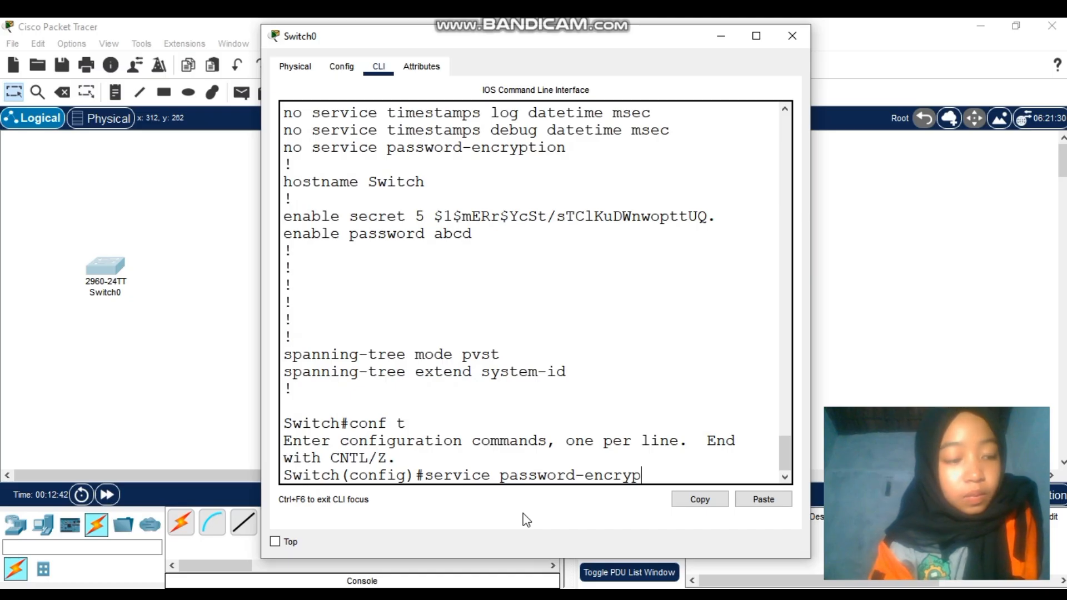
text(tion)
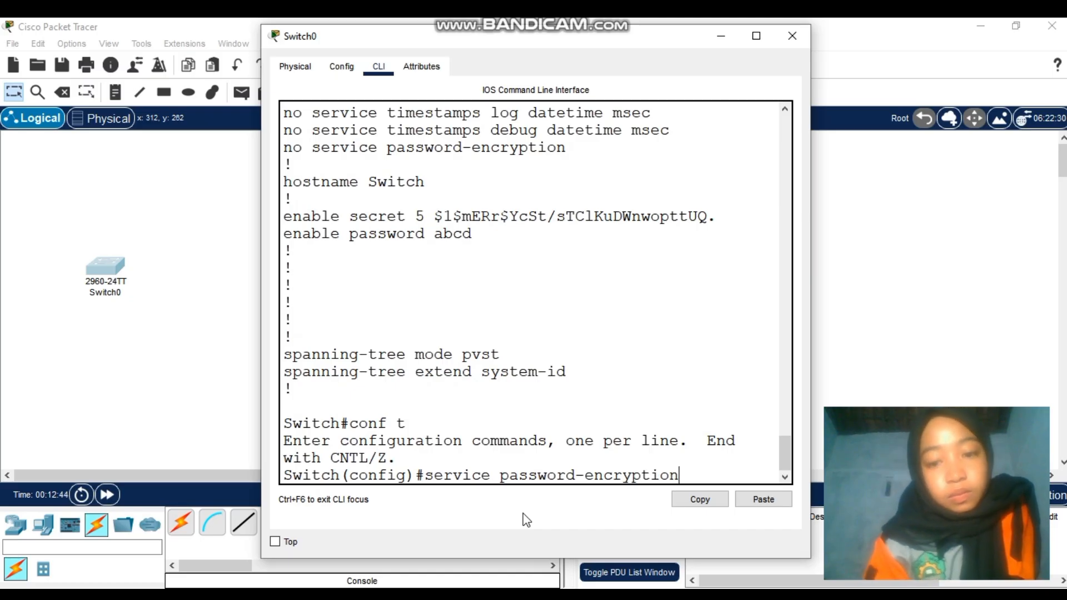
key(Return)
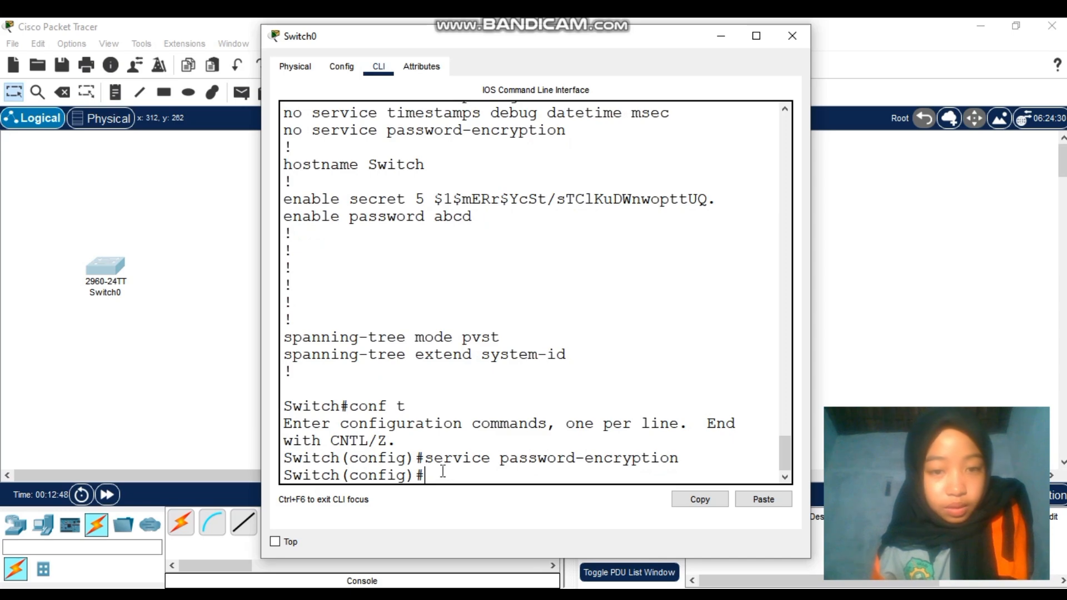
Exit configuration mode and run show run to confirm the type 7 encrypted enable password
text(ex)
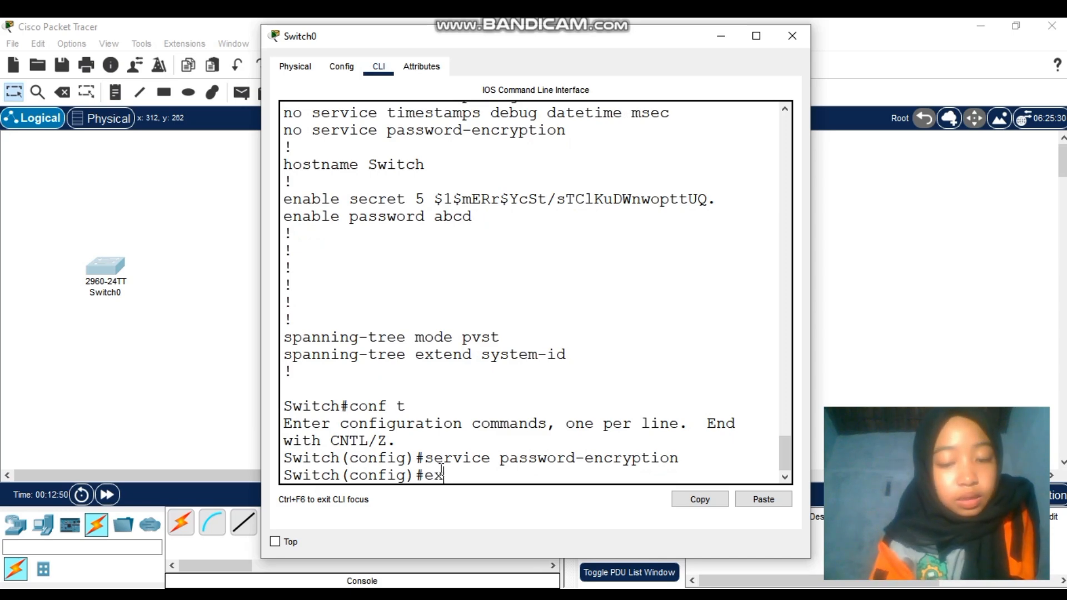
text(it)
key(Return)
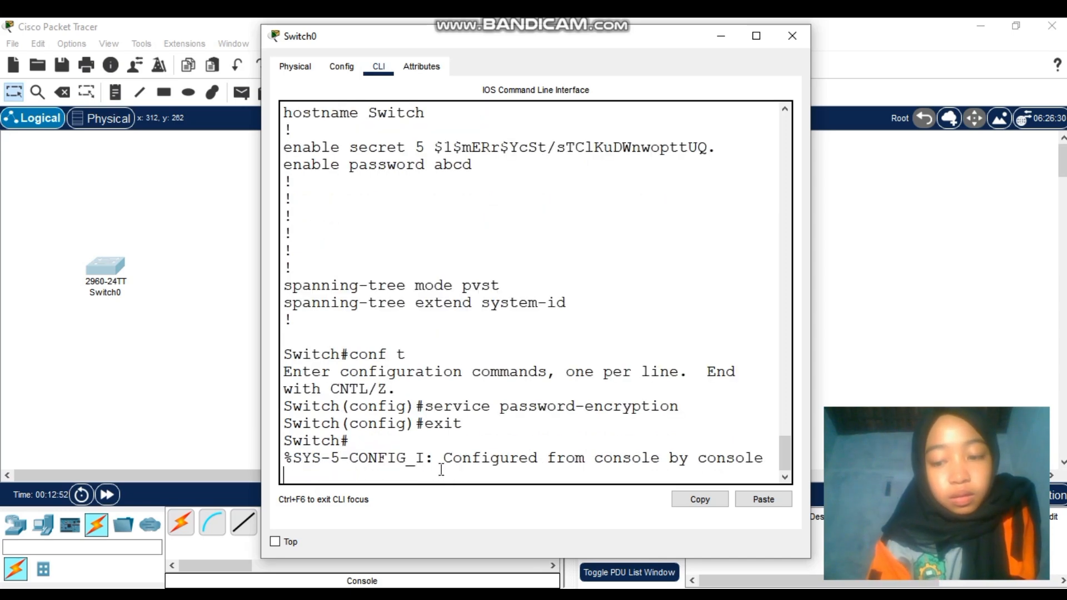
text(sh)
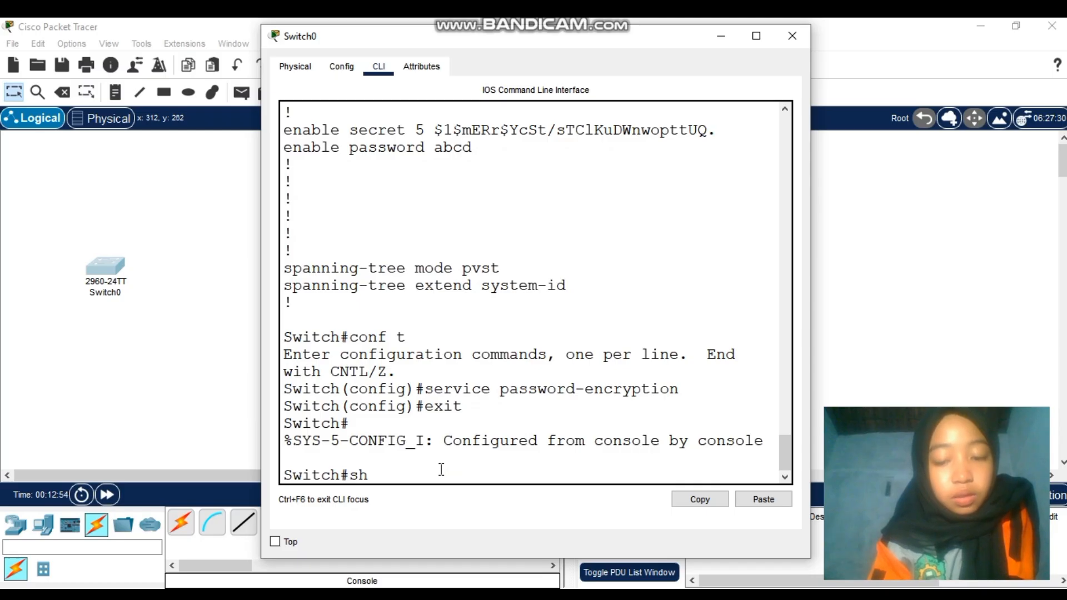
text(ow ru)
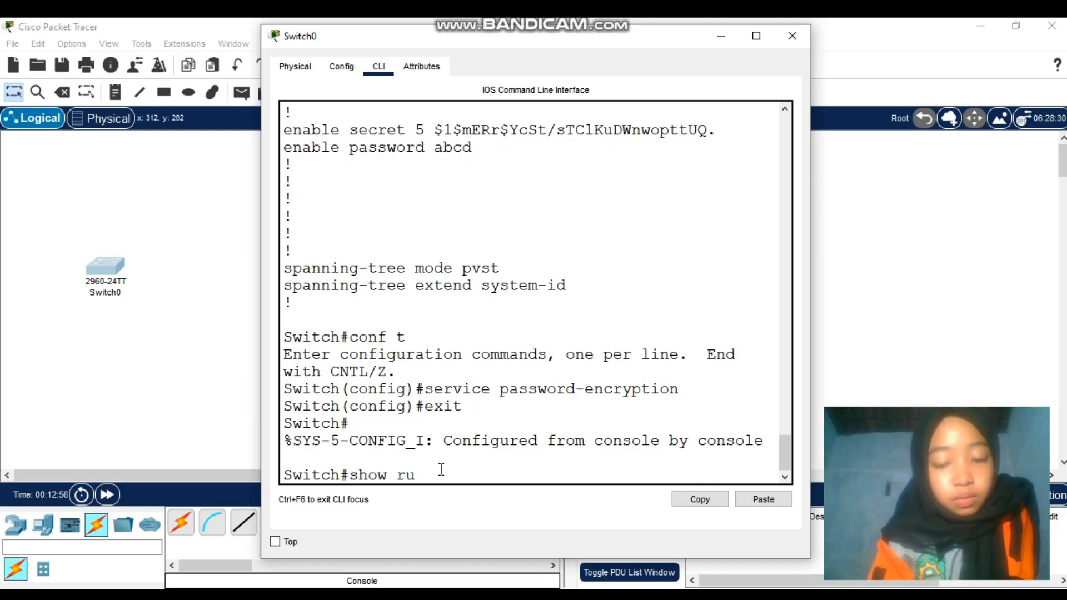
text(n)
key(Return)
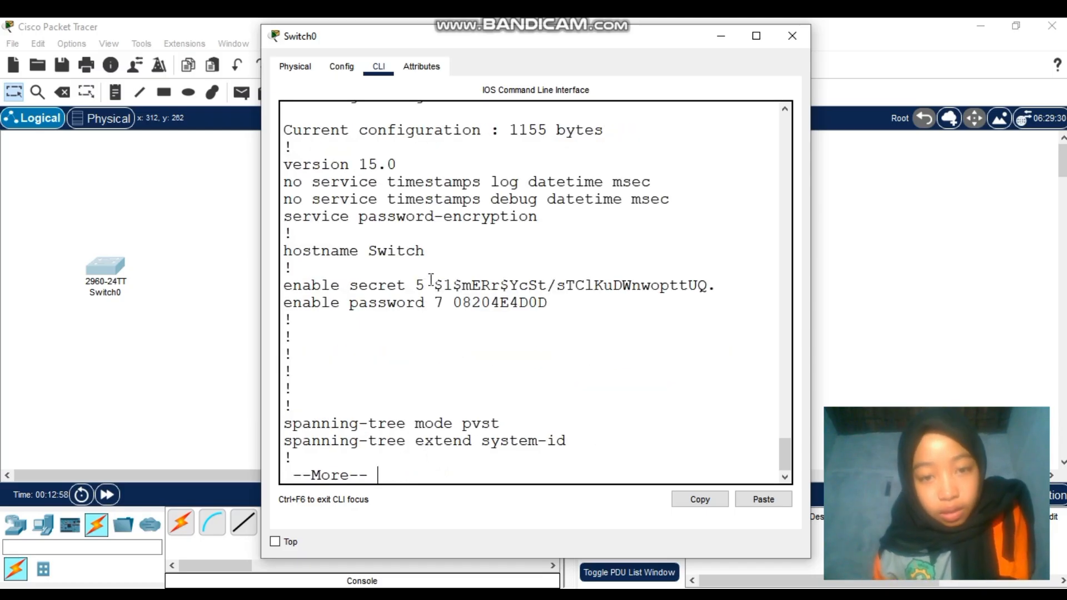
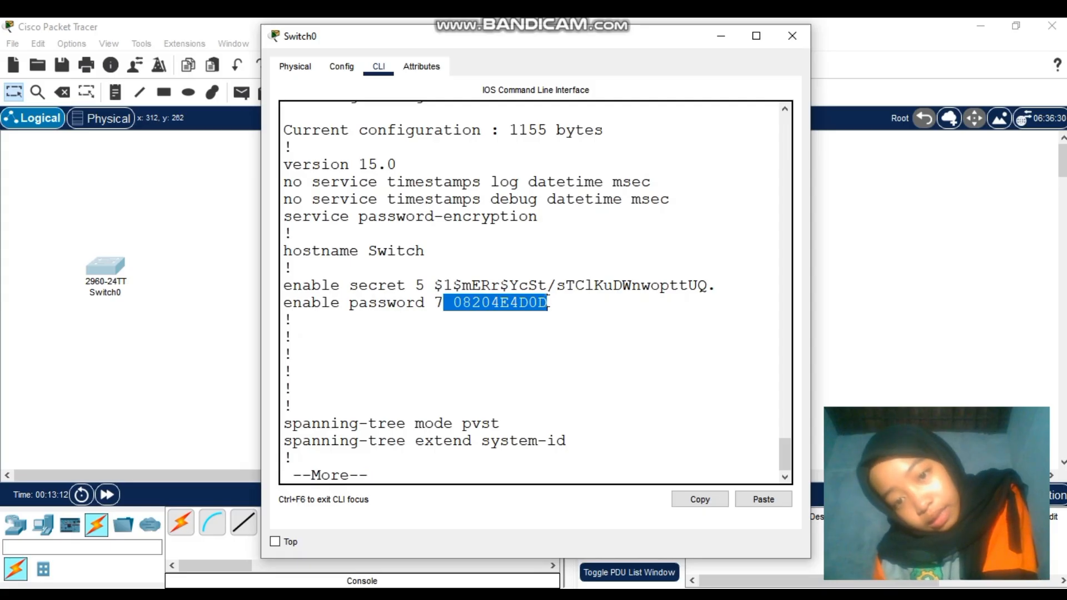
click(565, 336)
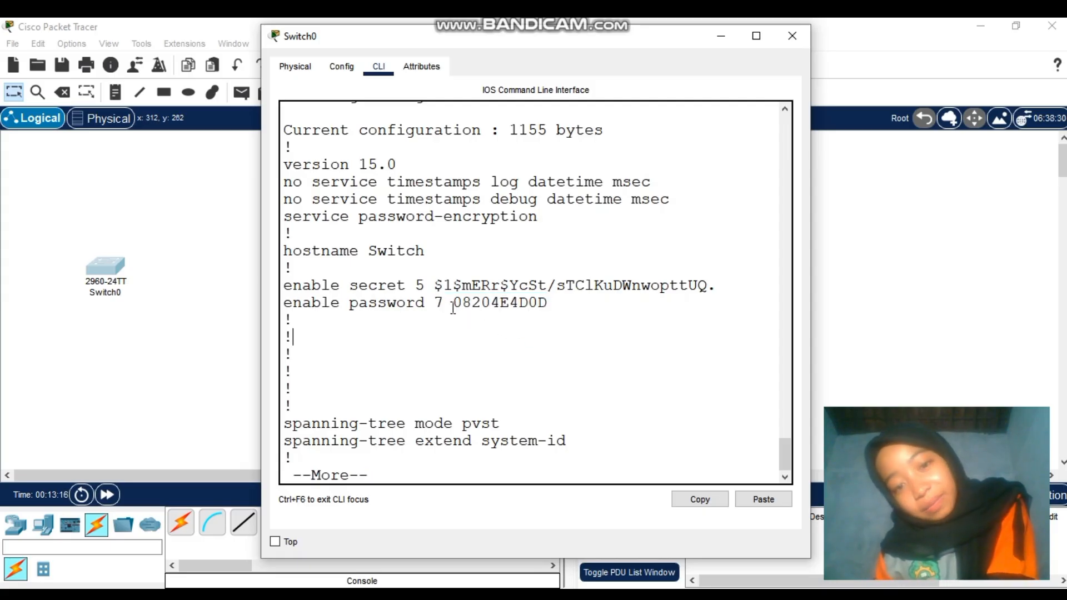
drag(455, 305, 555, 297)
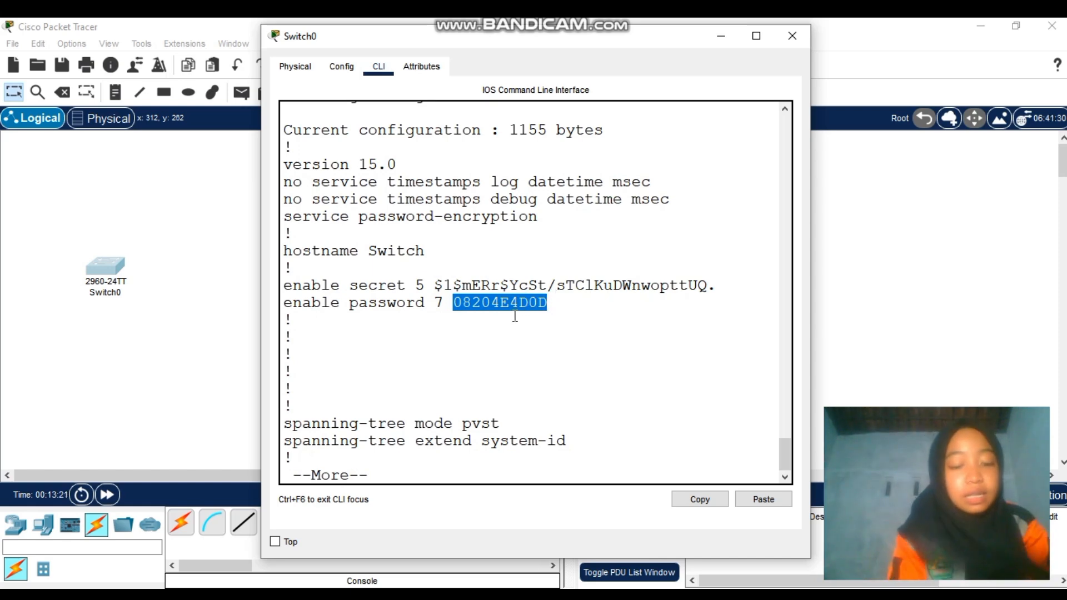
key(ctrl+c)
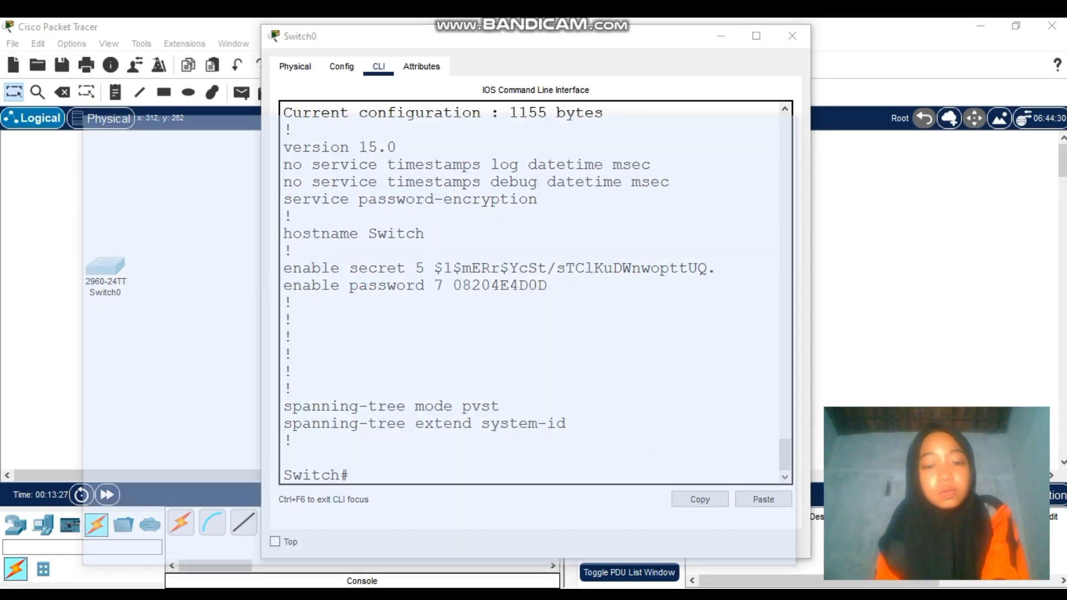
key(alt+Tab)
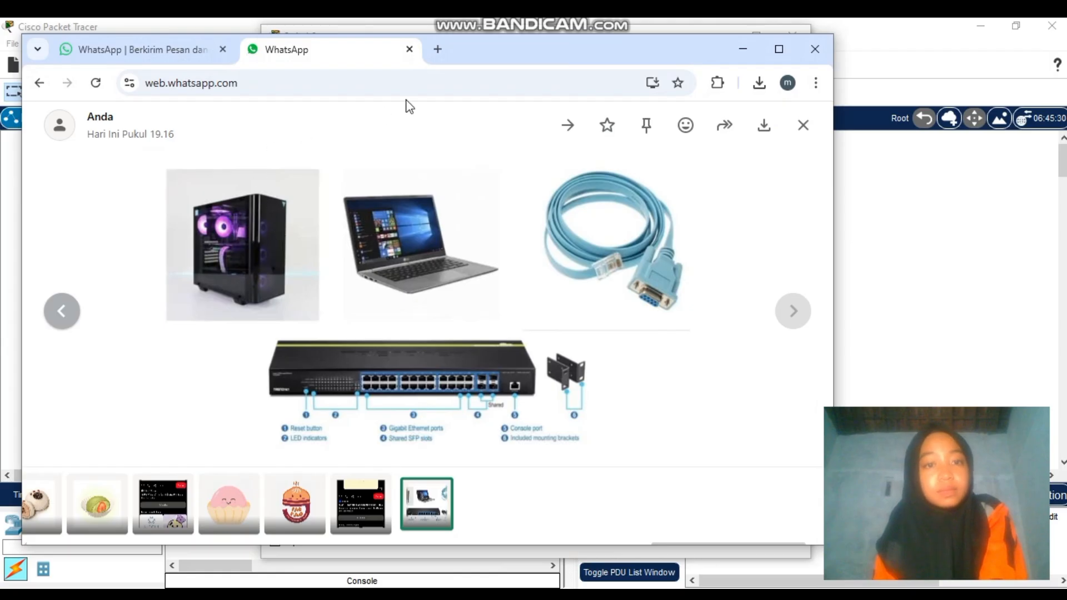
click(438, 49)
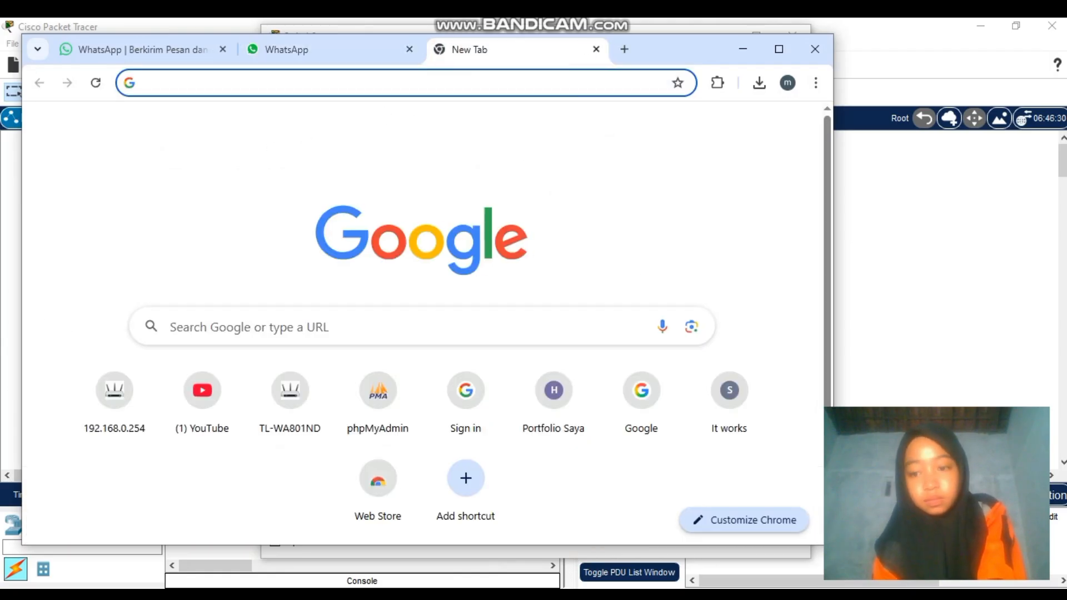
Connect the computer to the secured Wi-Fi network from the Windows taskbar
click(925, 597)
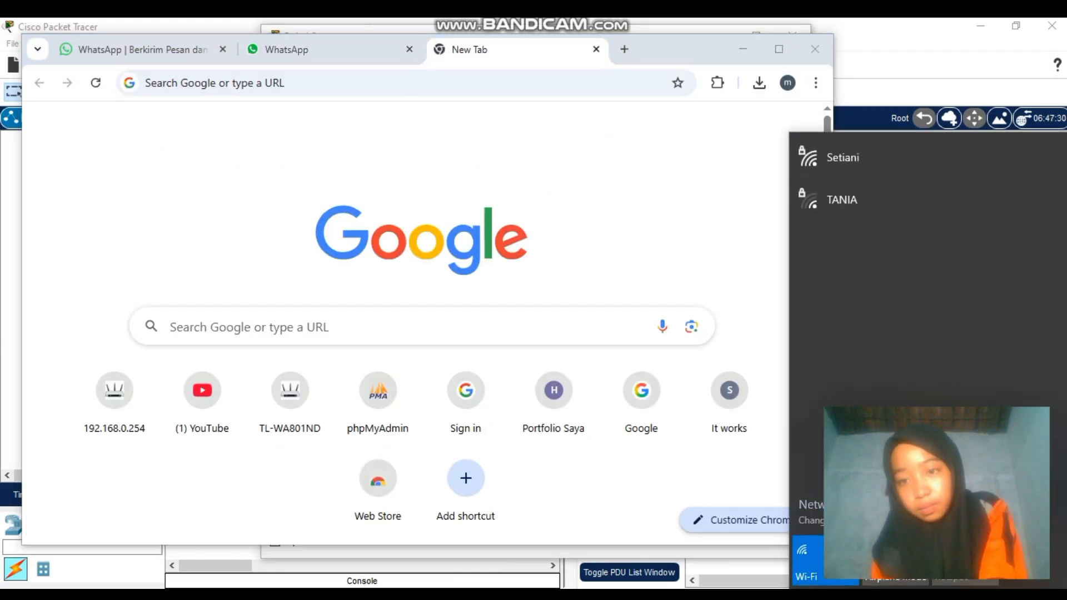
click(815, 162)
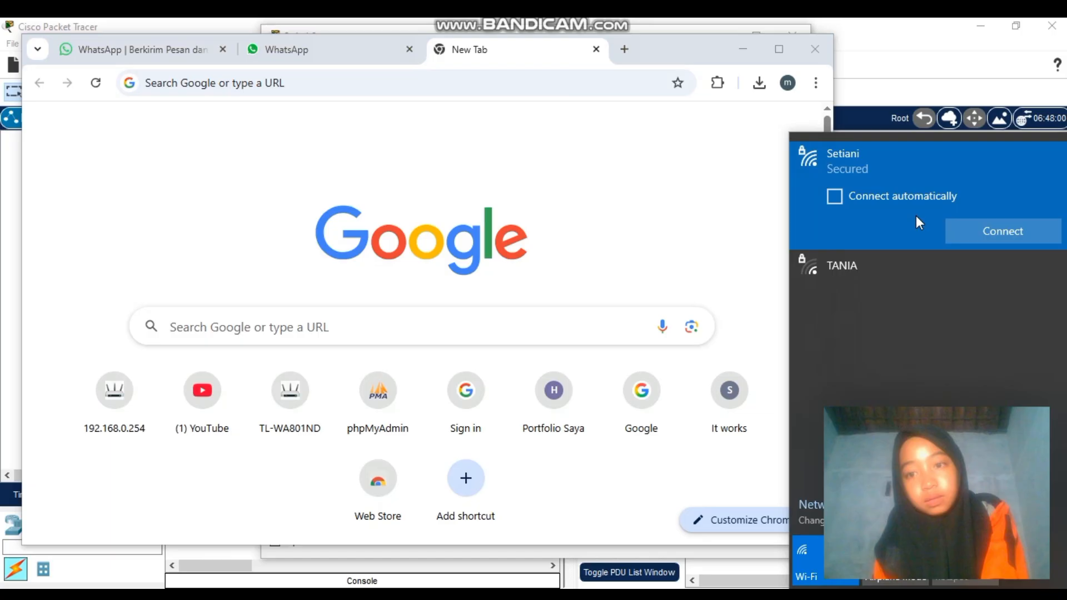
click(960, 226)
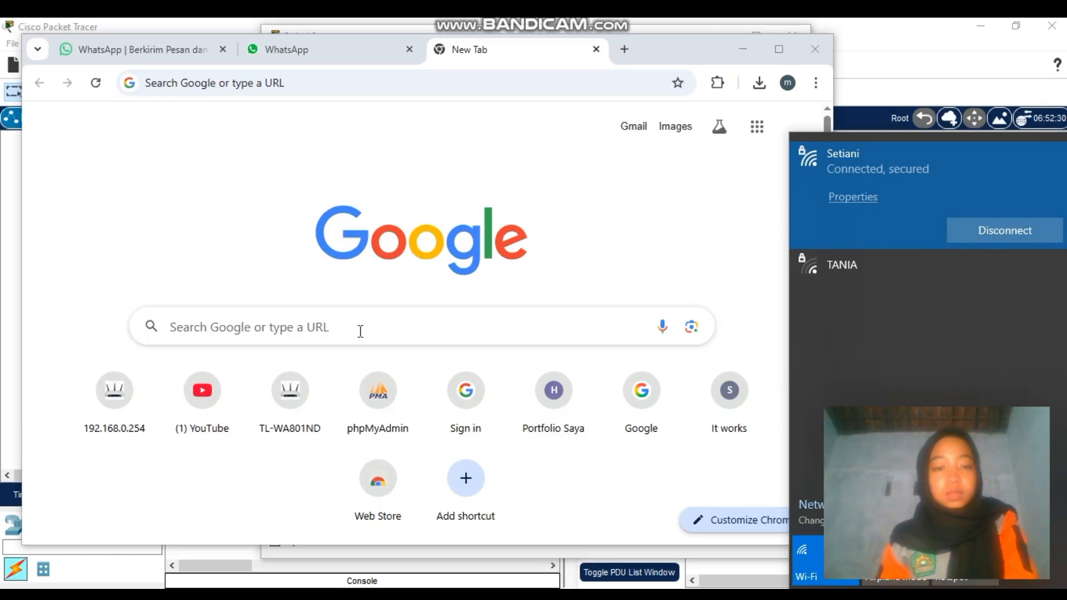
click(360, 331)
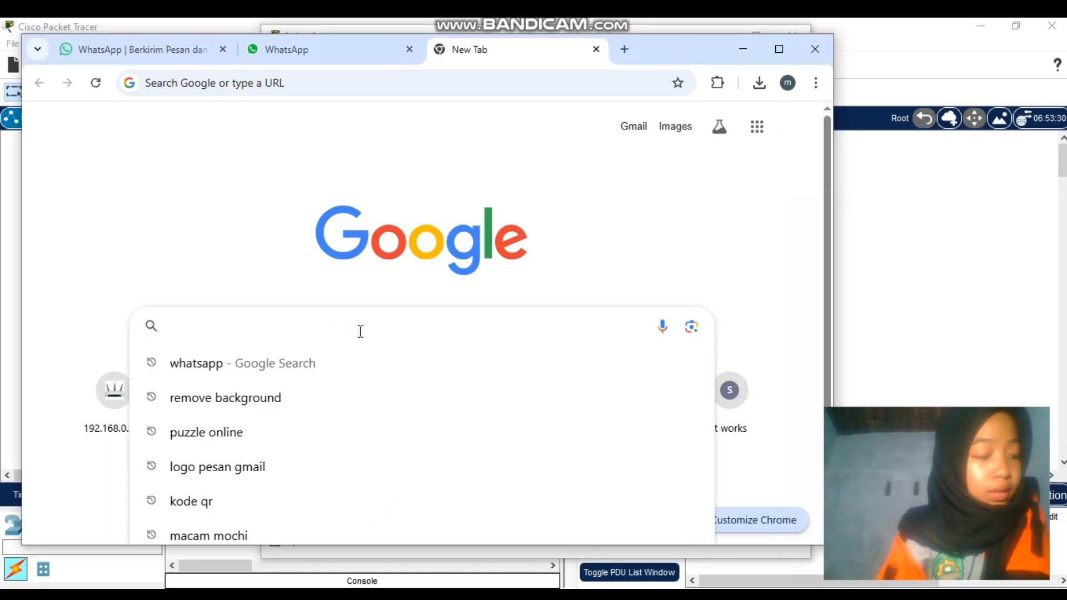
Enter the query 'cisco password decryp' in the Google search box
text(c)
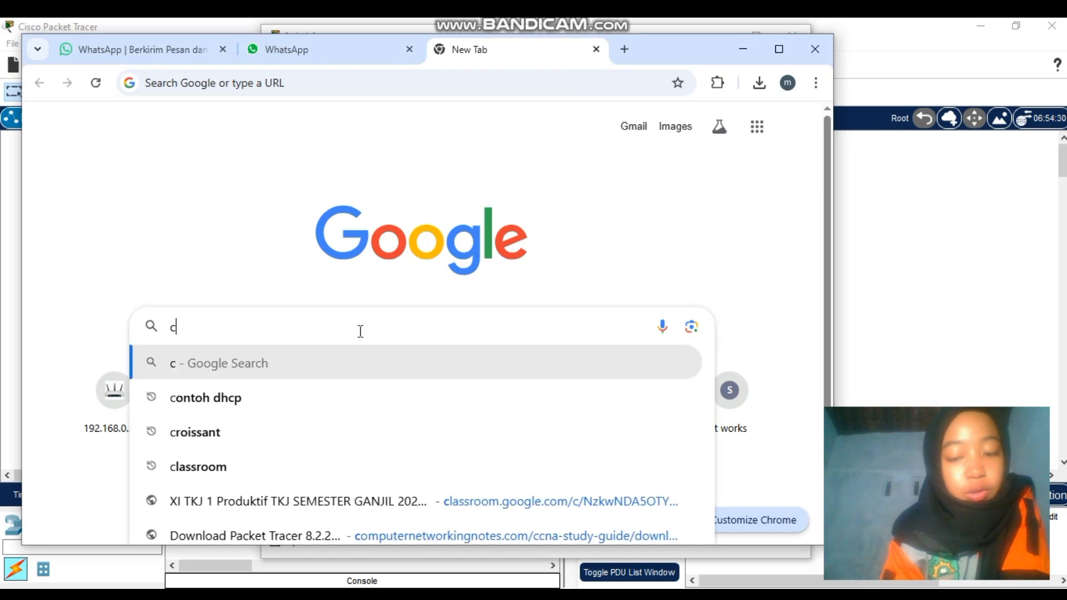
text(isco)
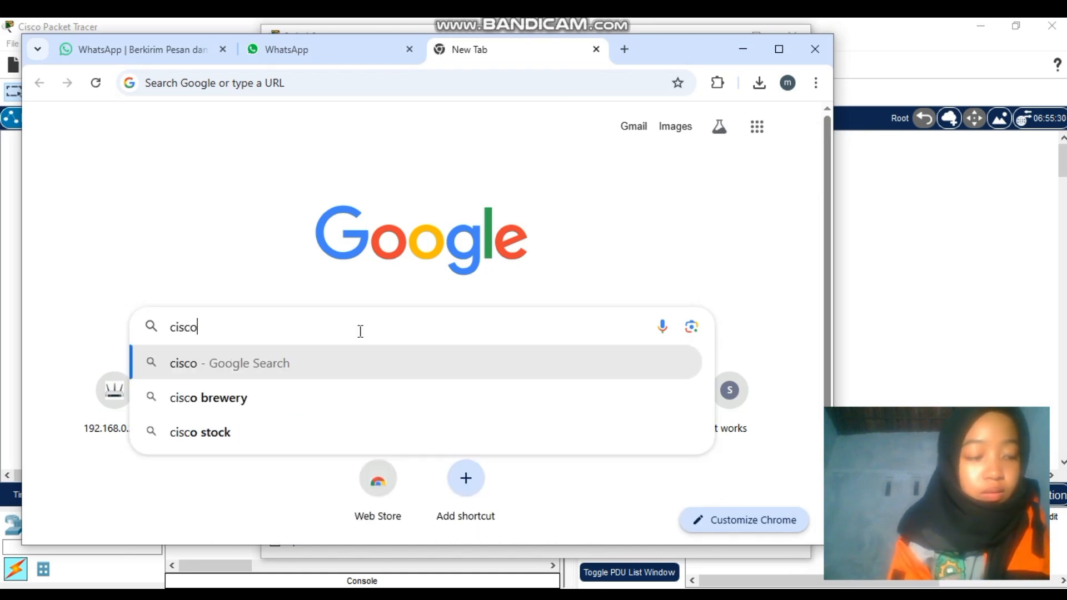
text( pa)
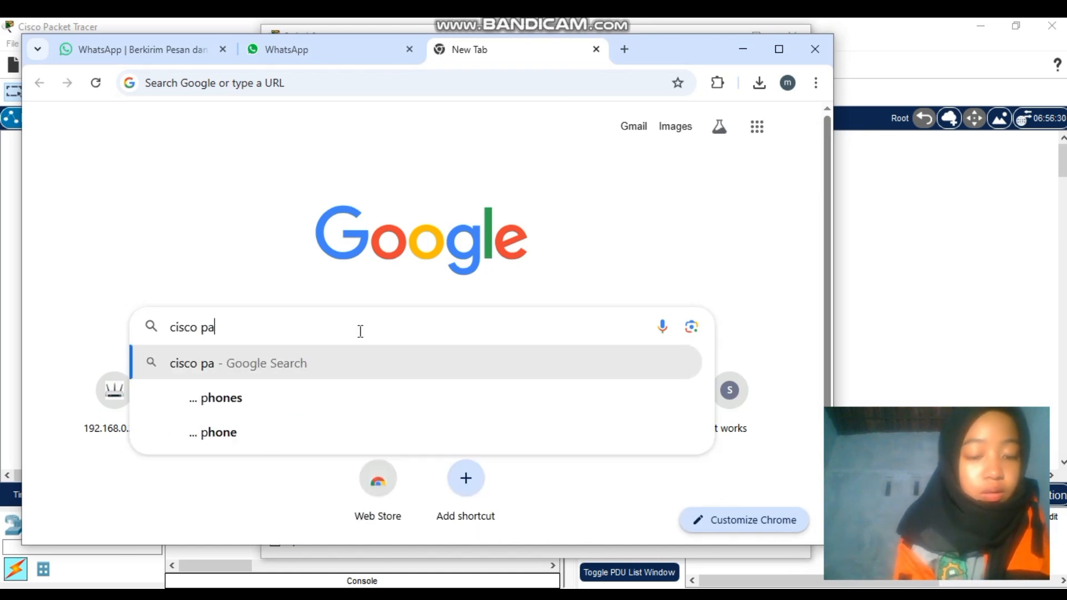
text(sswo)
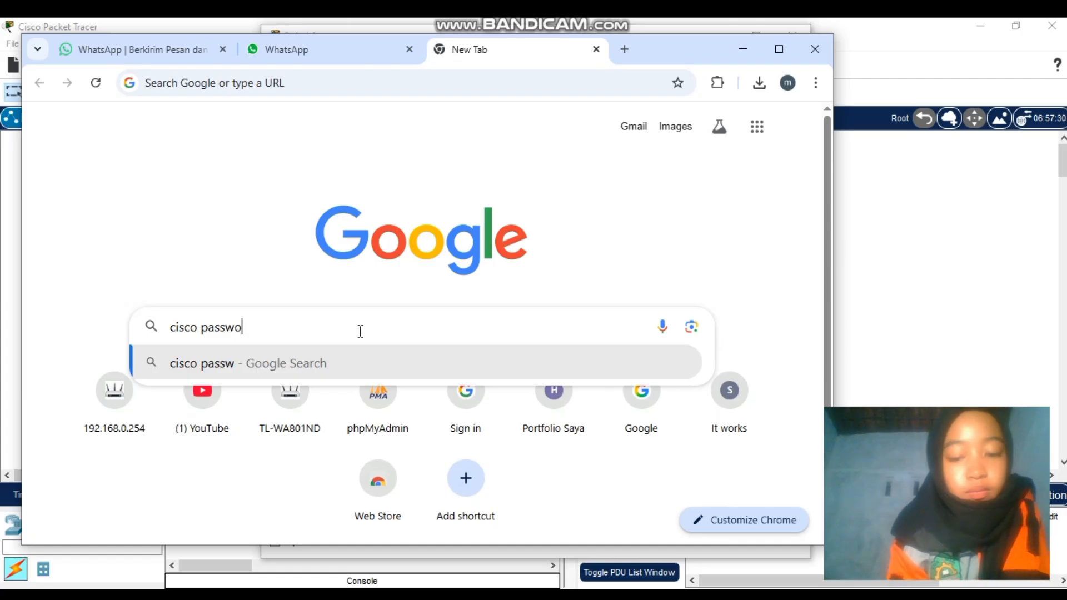
text(rd)
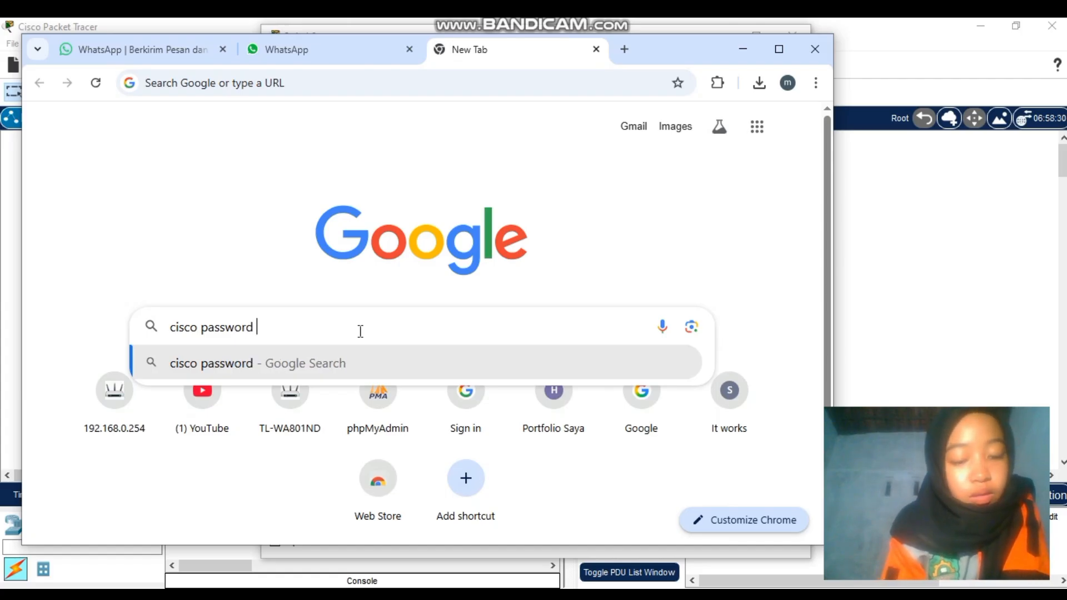
text( dec)
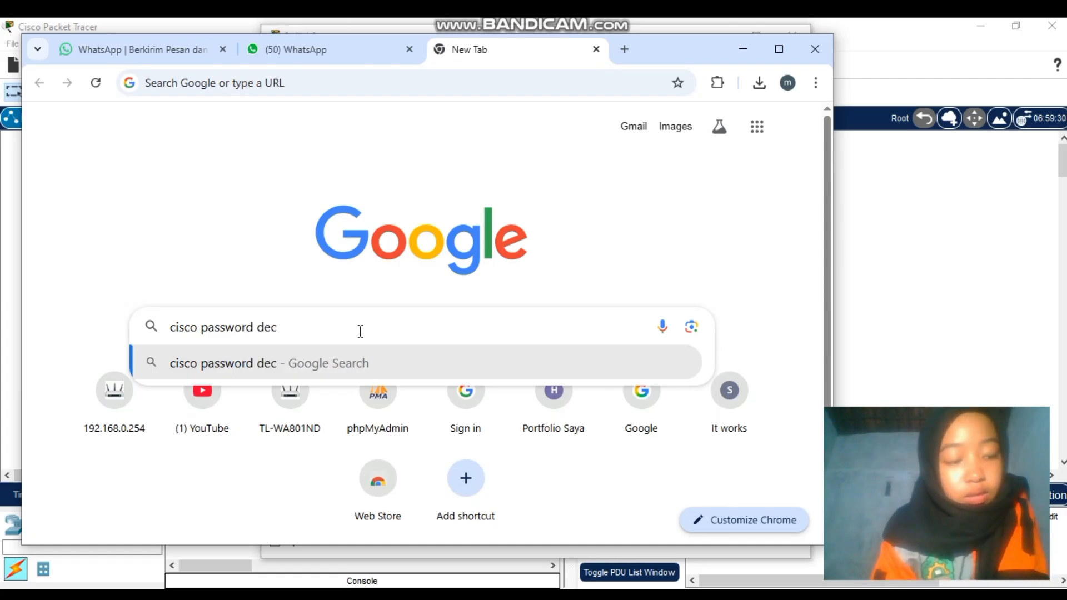
text(ryp)
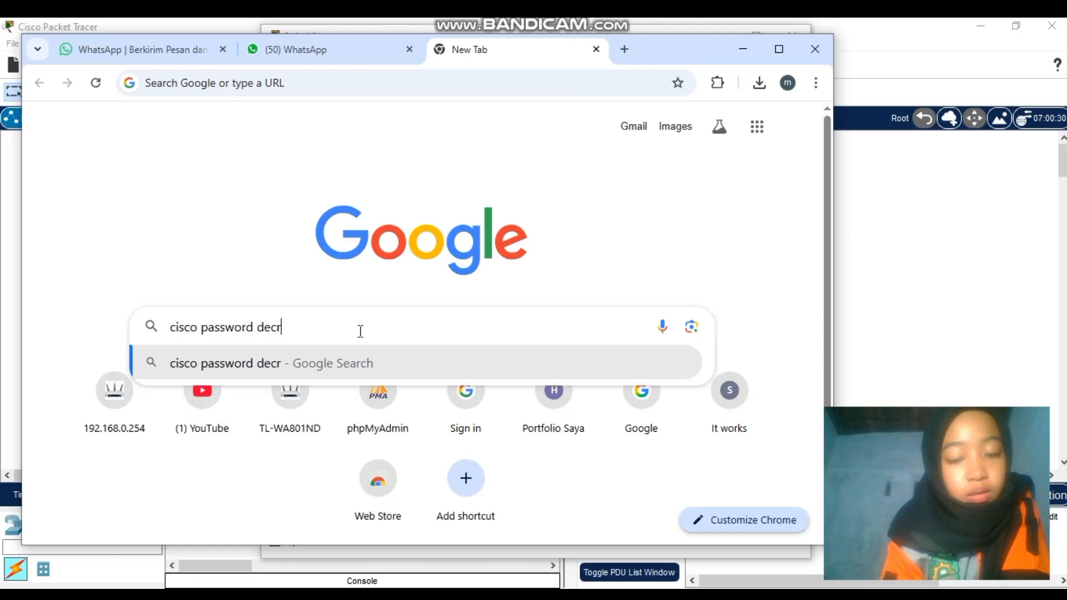
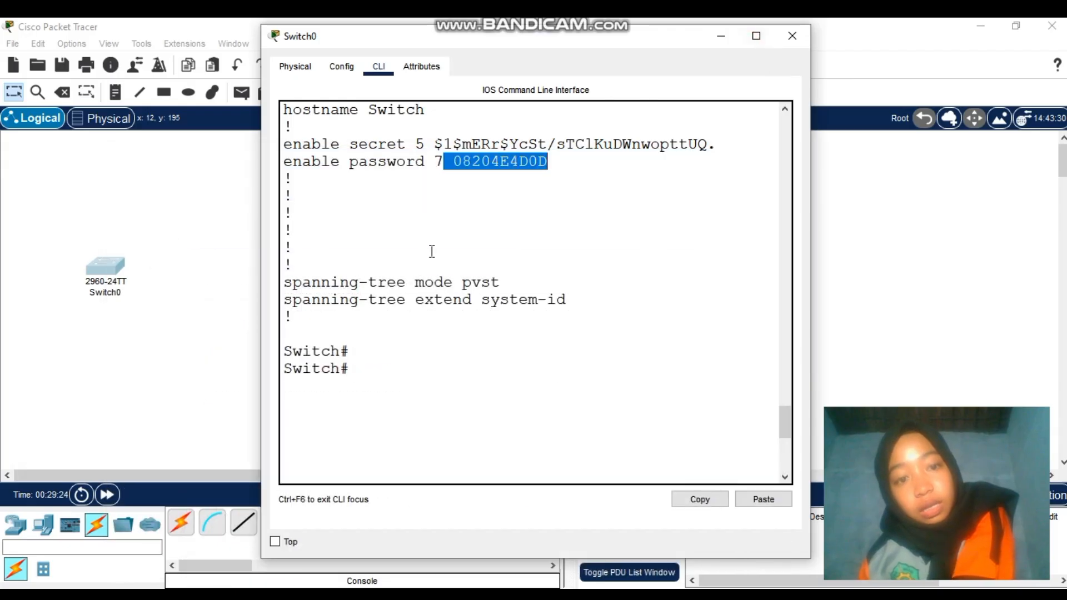
Clear the selected text in Switch0's CLI and close Switch0's configuration window
click(424, 257)
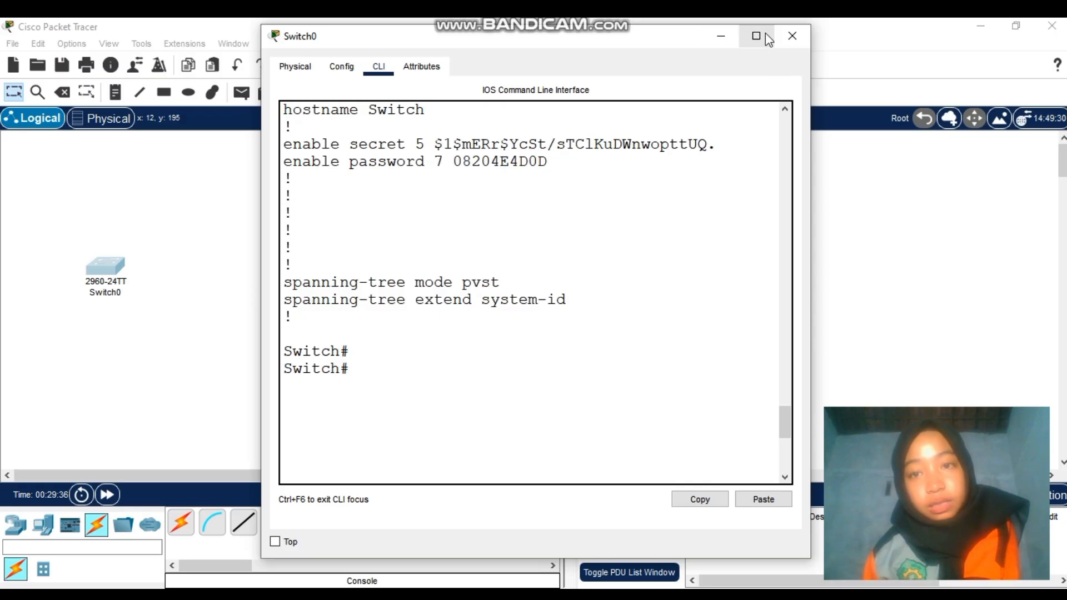
click(792, 36)
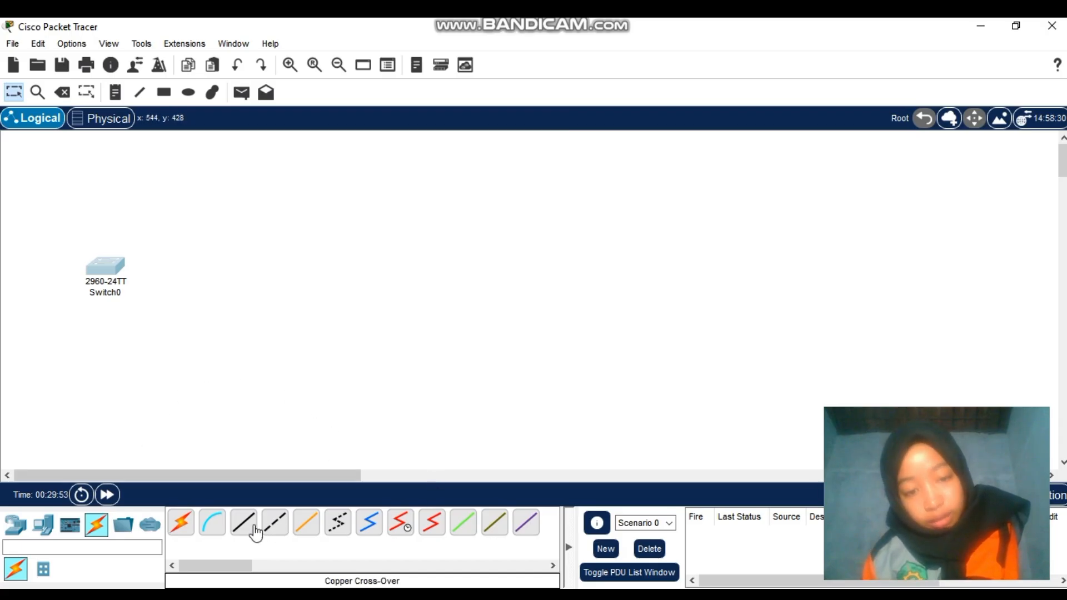
Place a 2811 router and a second 2960 switch below it on the workspace
click(15, 526)
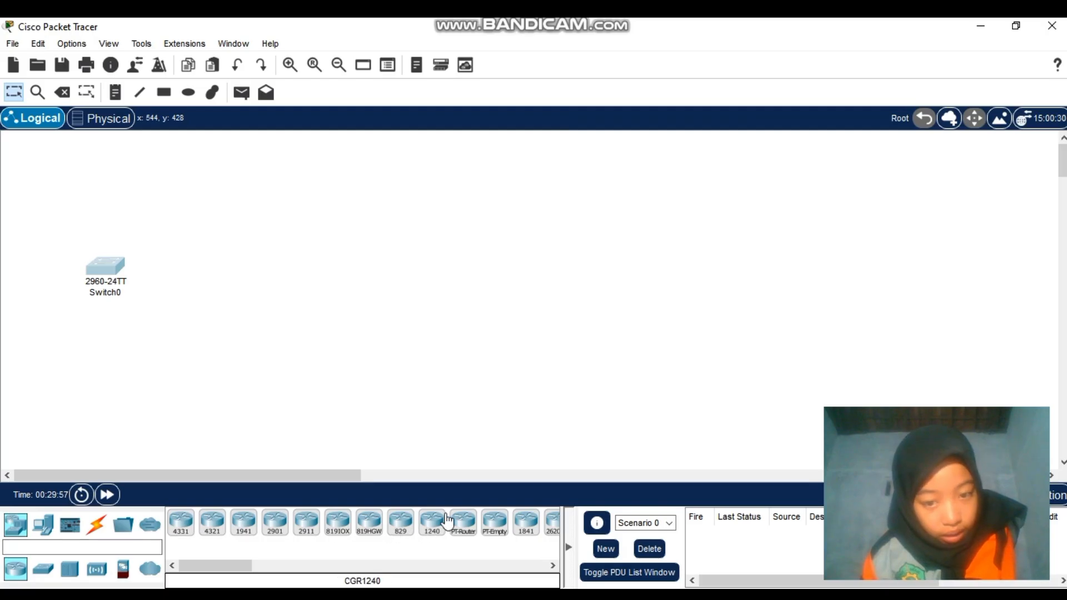
click(552, 566)
click(552, 566)
click(552, 566)
click(551, 566)
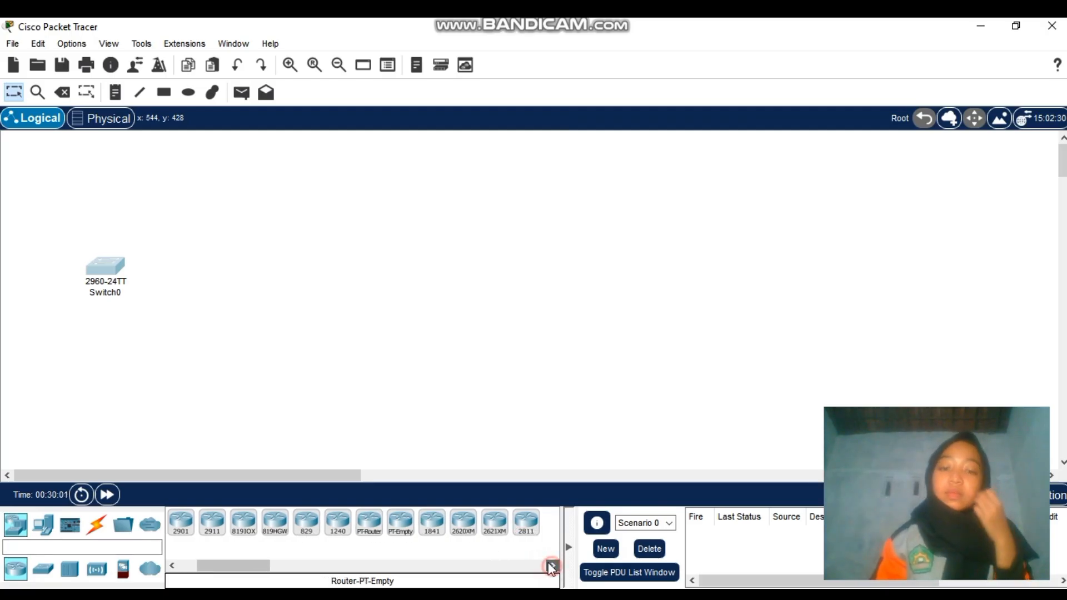
click(523, 523)
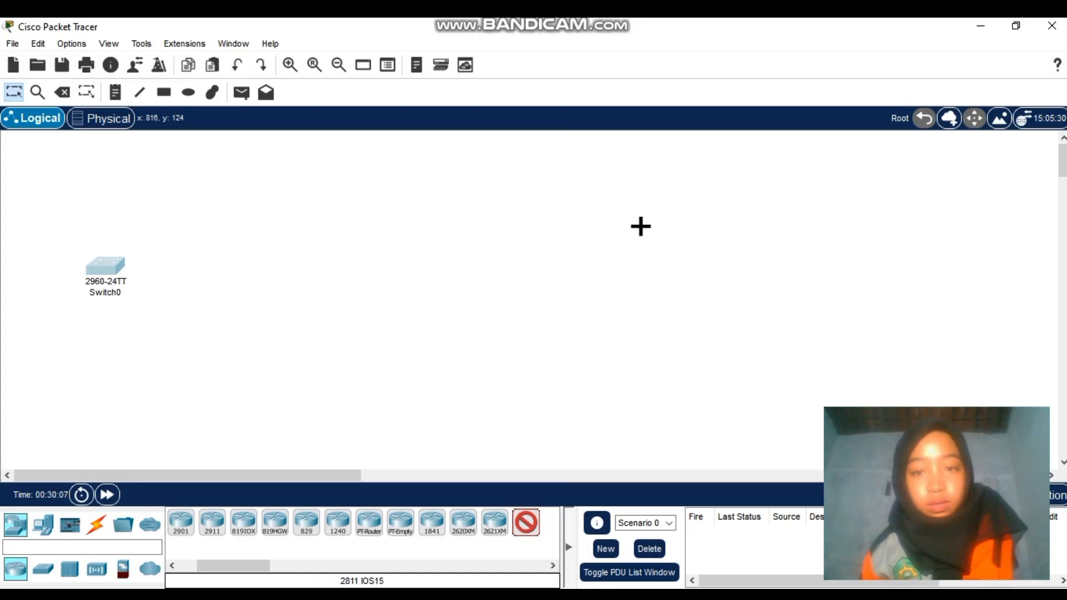
click(641, 224)
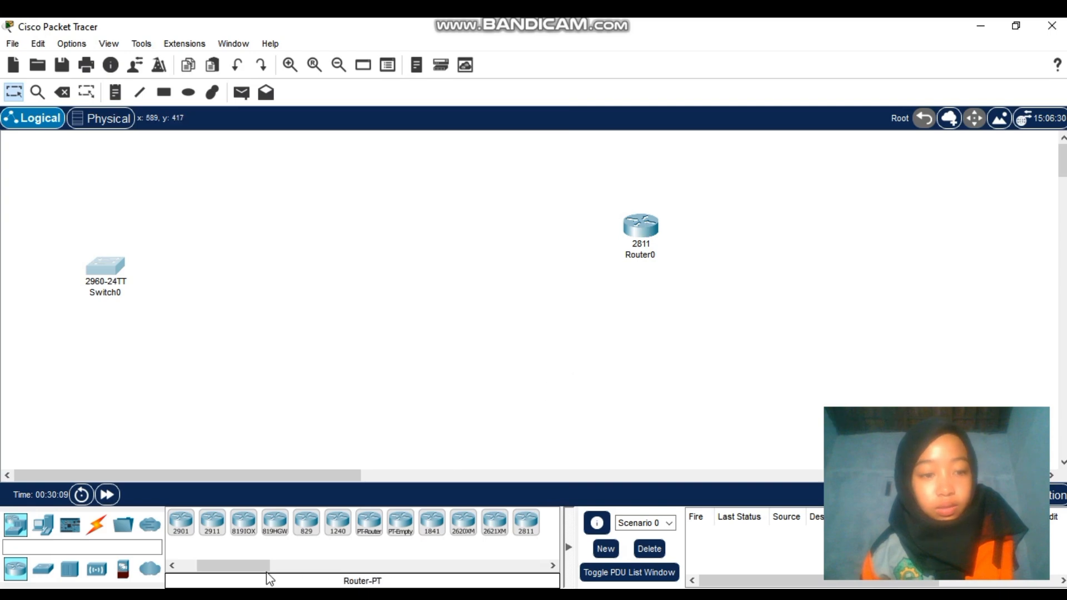
click(43, 569)
click(181, 522)
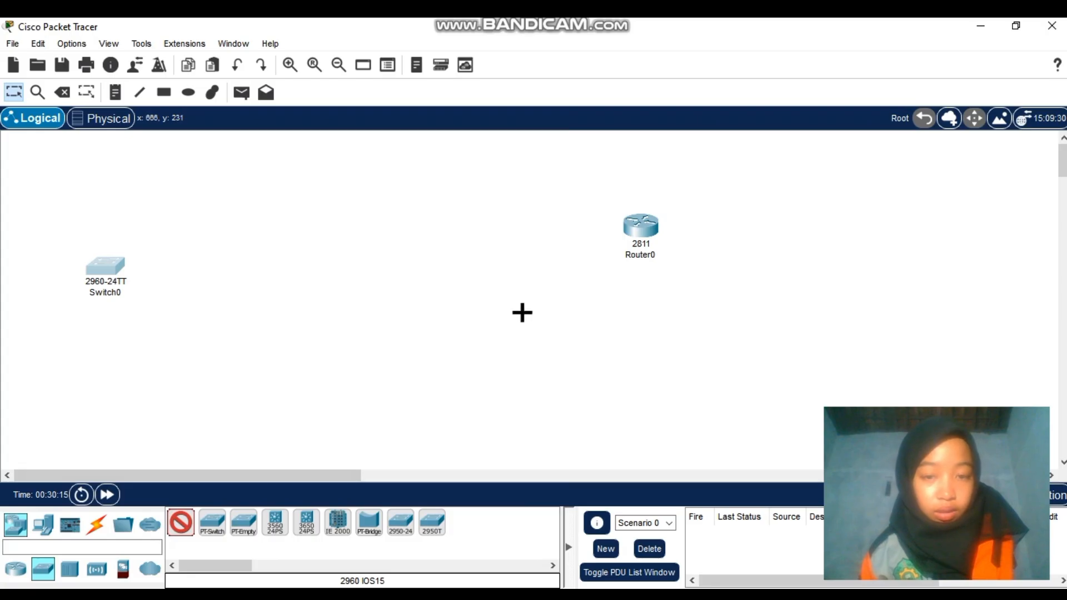
click(514, 305)
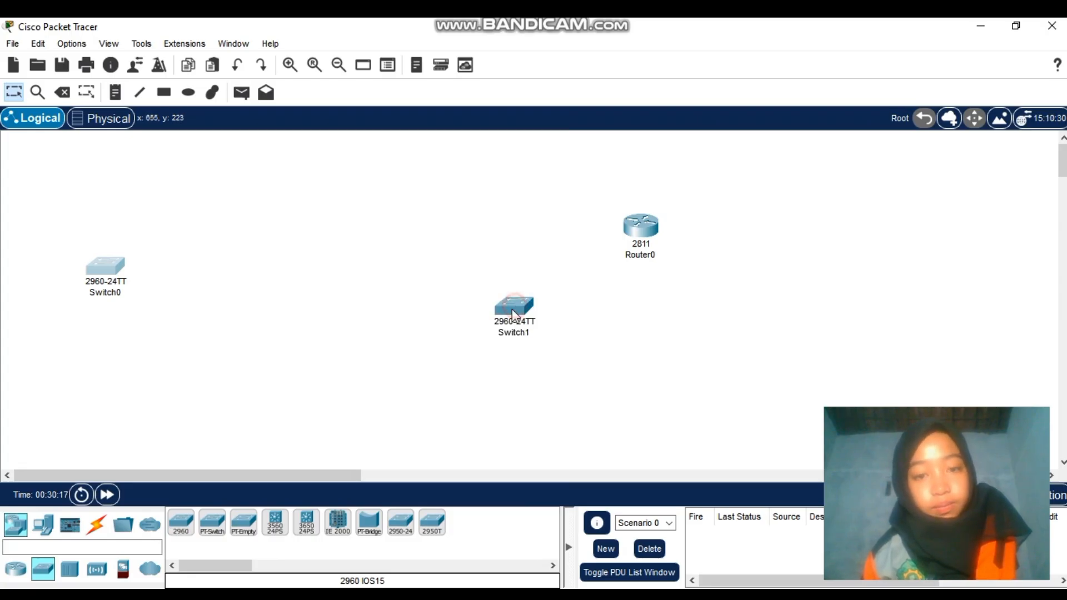
Add three generic PCs: PC1 and PC2 below Switch1, and PC3 right of the router
click(40, 528)
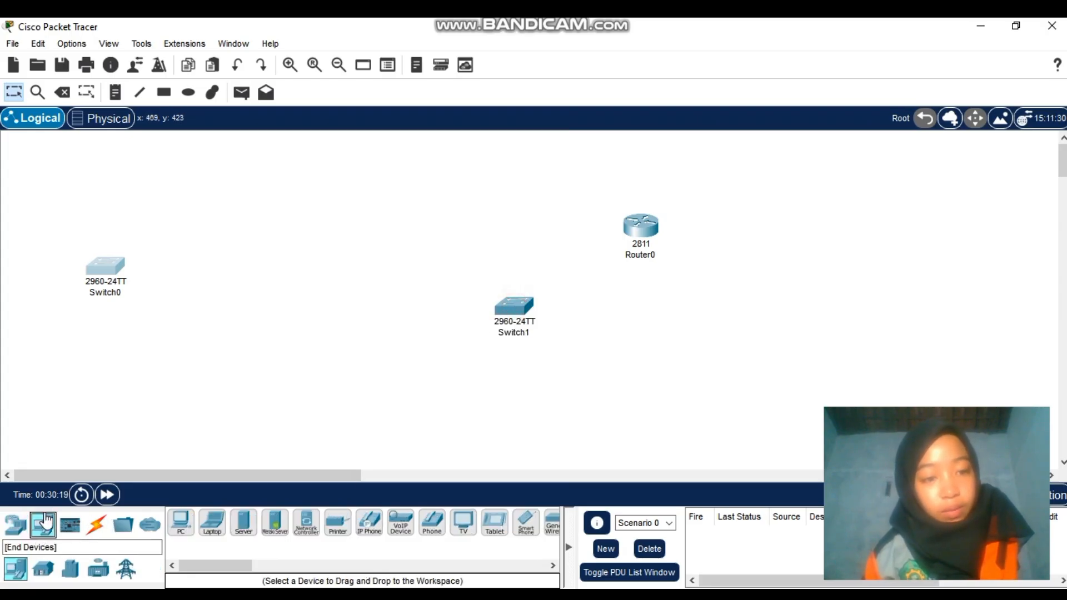
click(181, 523)
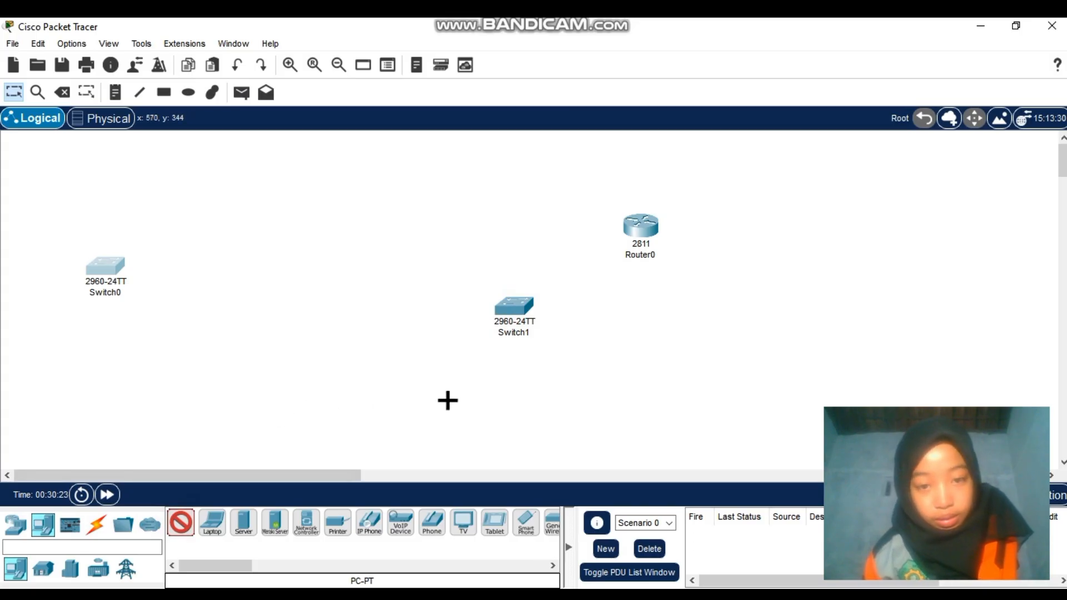
click(452, 405)
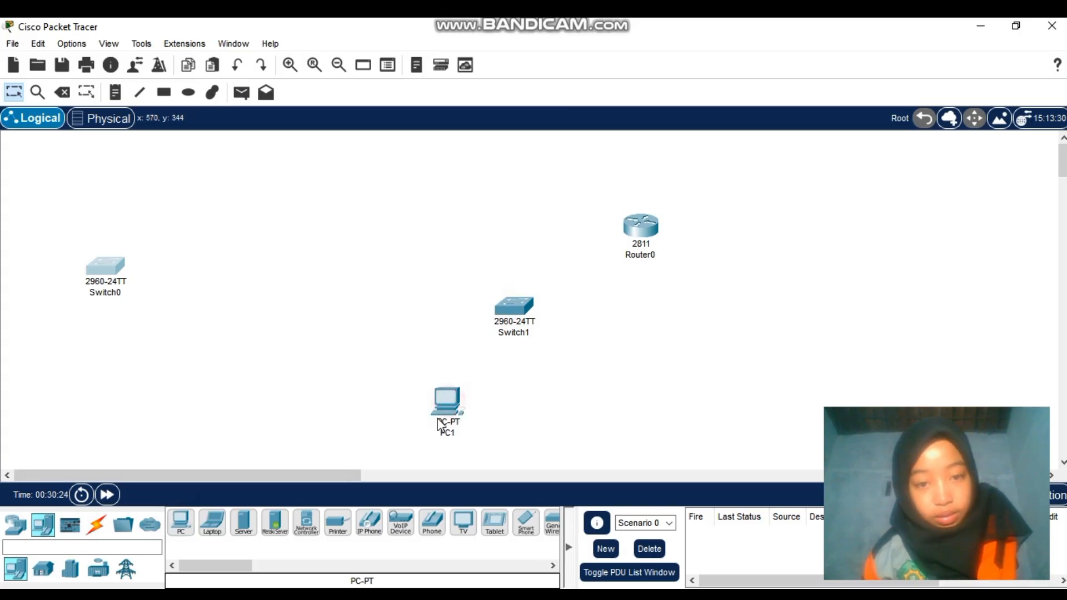
click(180, 522)
click(587, 403)
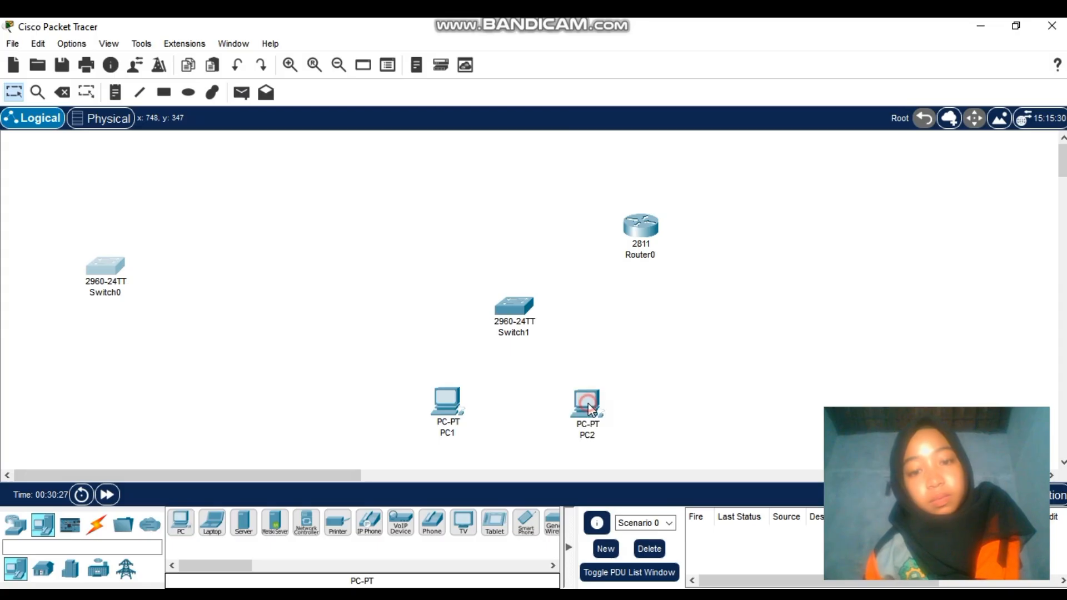
click(183, 533)
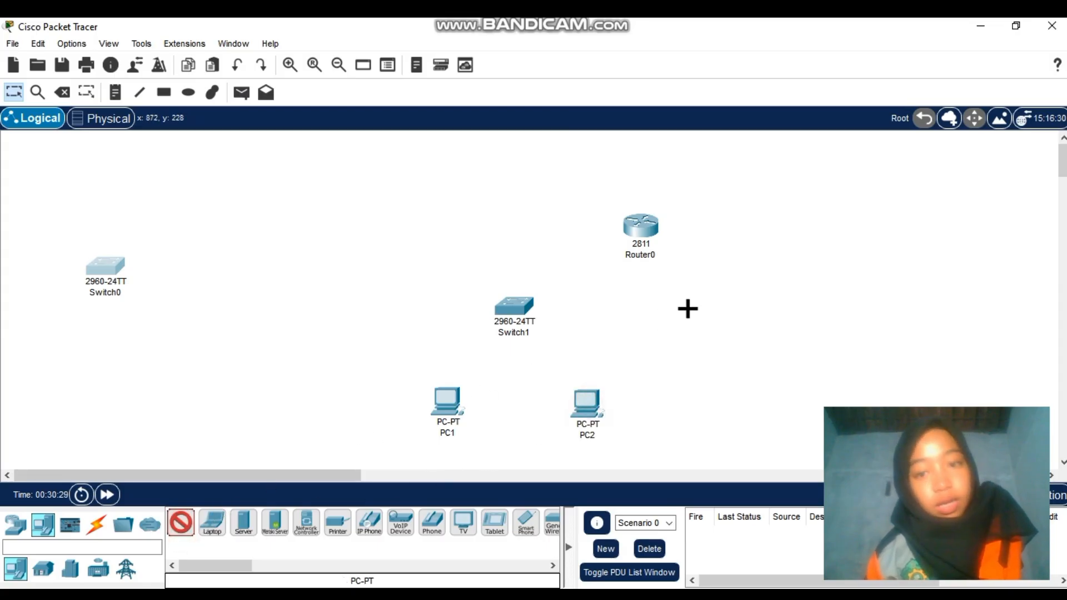
click(794, 252)
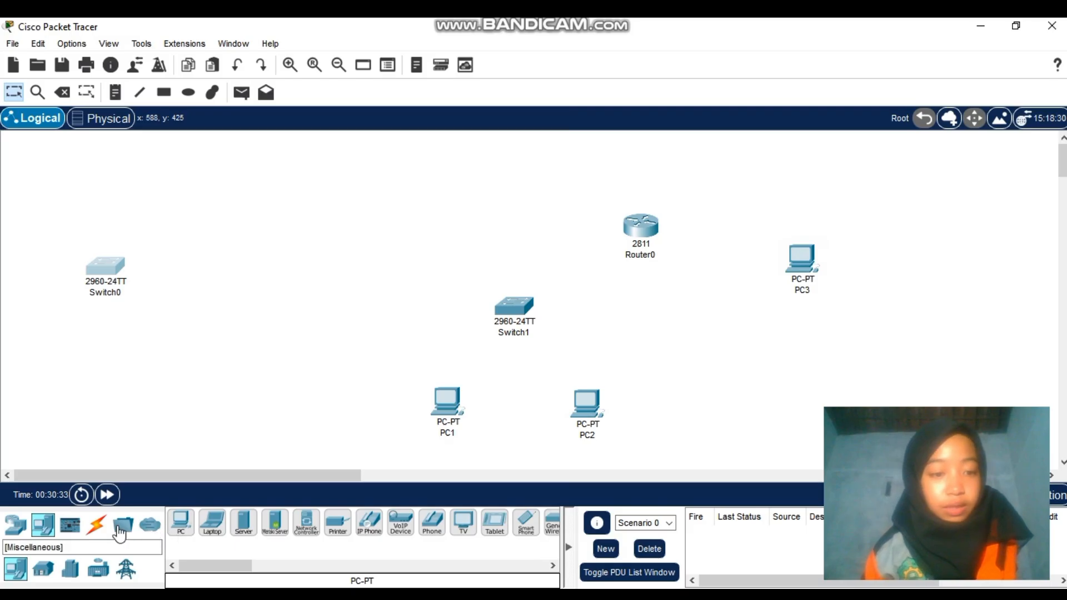
click(97, 526)
Cable Router0 to Switch1 and Switch1 to PC1 using the automatic connection type
click(192, 527)
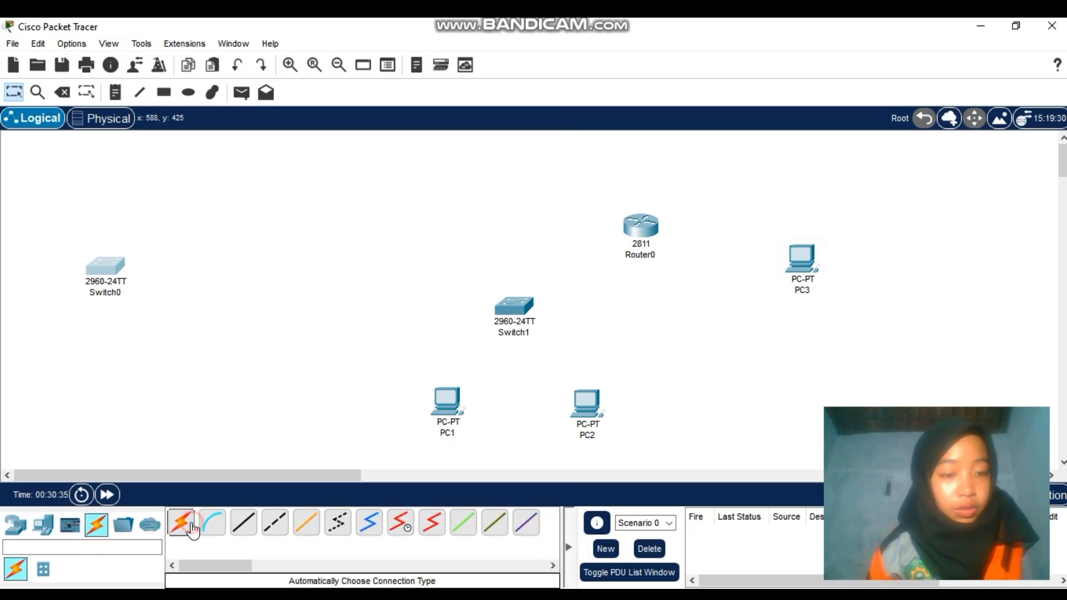
click(640, 232)
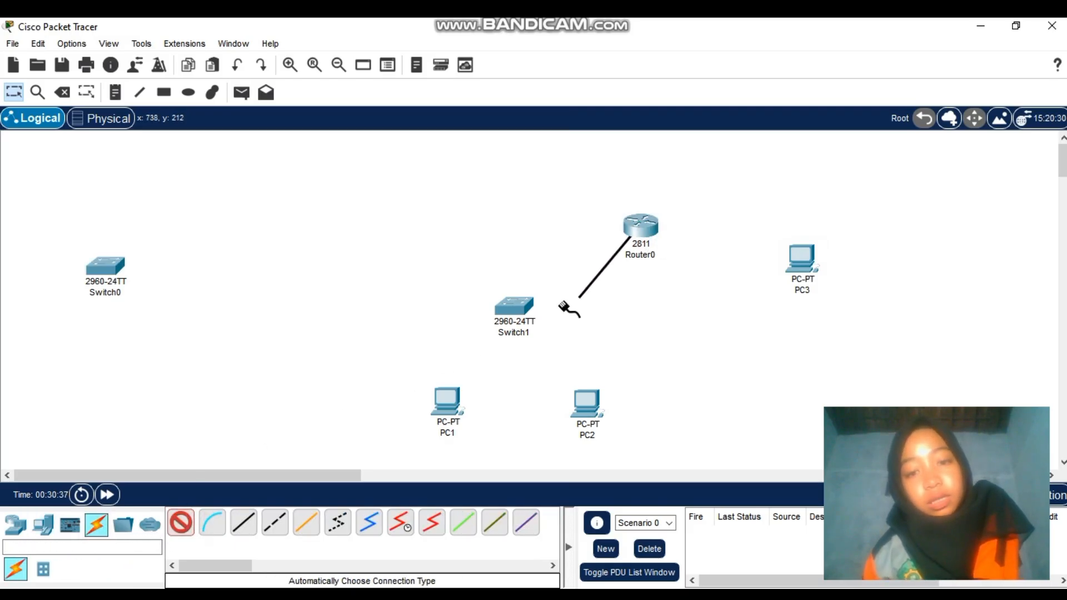
click(513, 307)
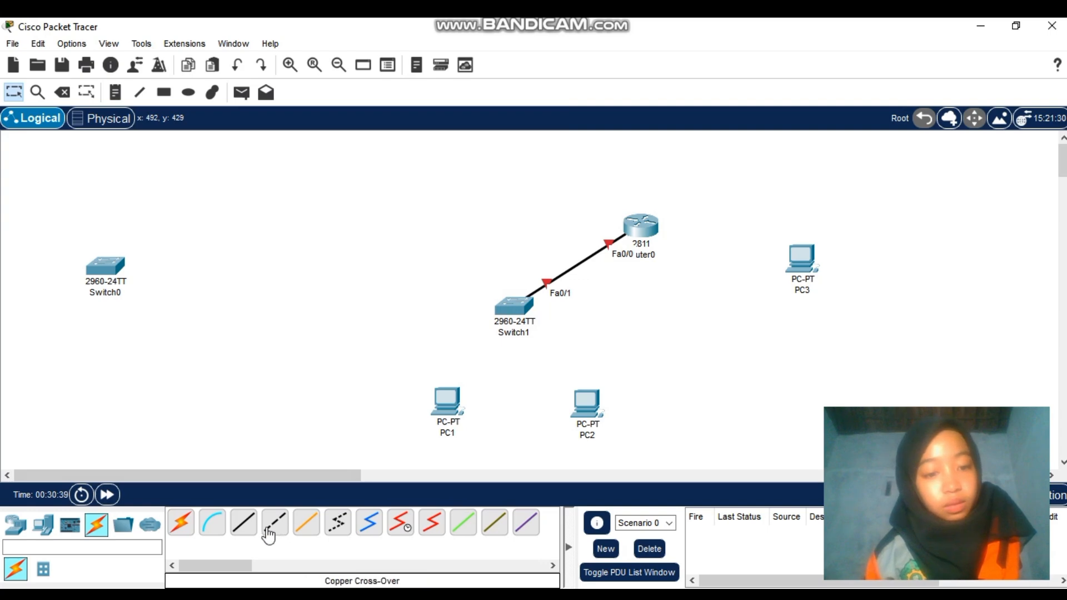
click(183, 527)
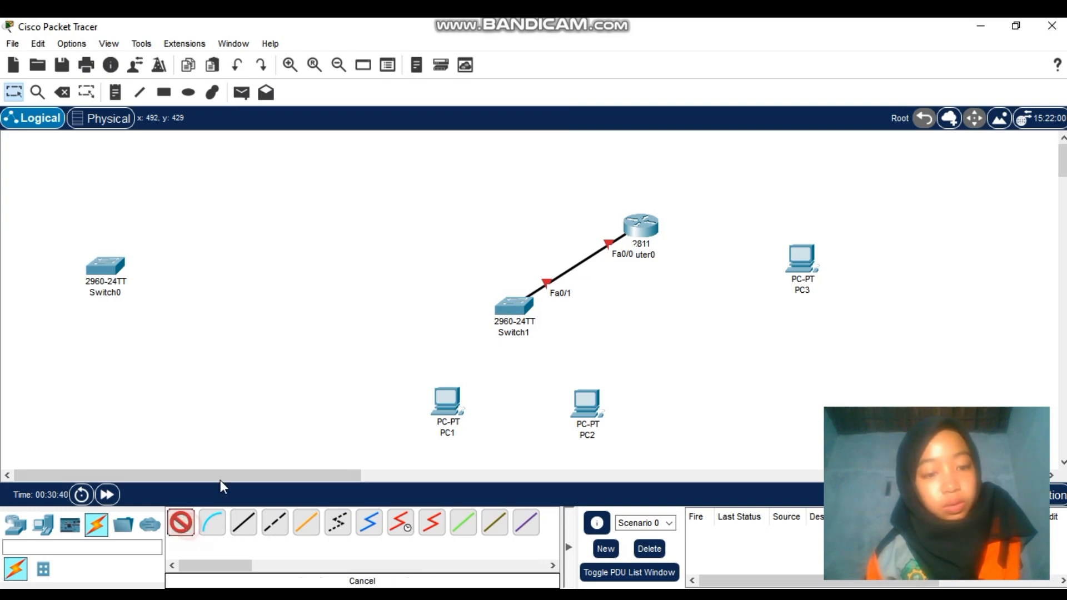
click(513, 317)
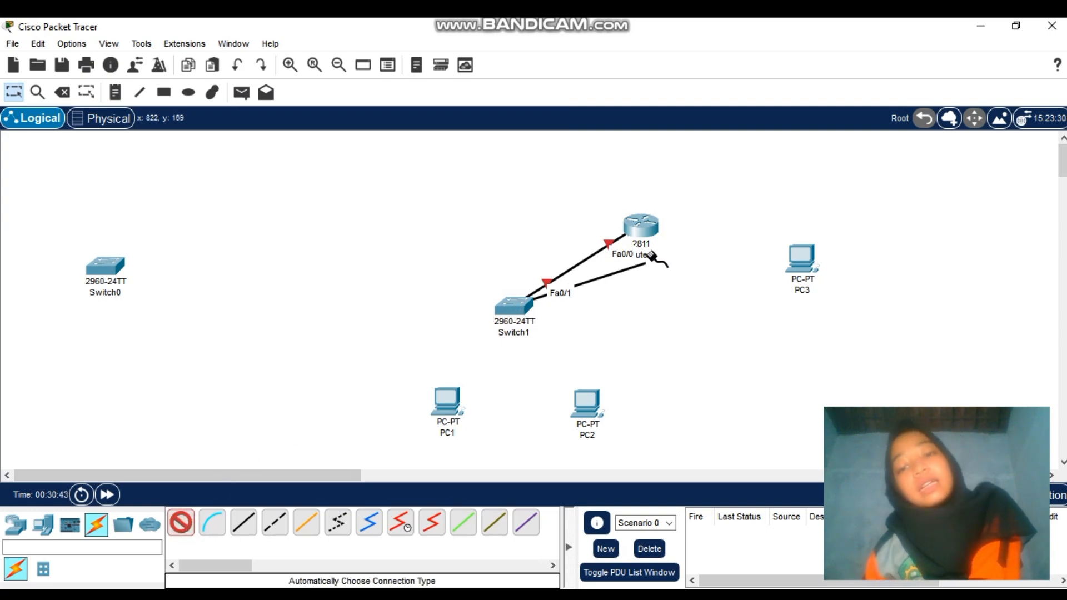
click(454, 401)
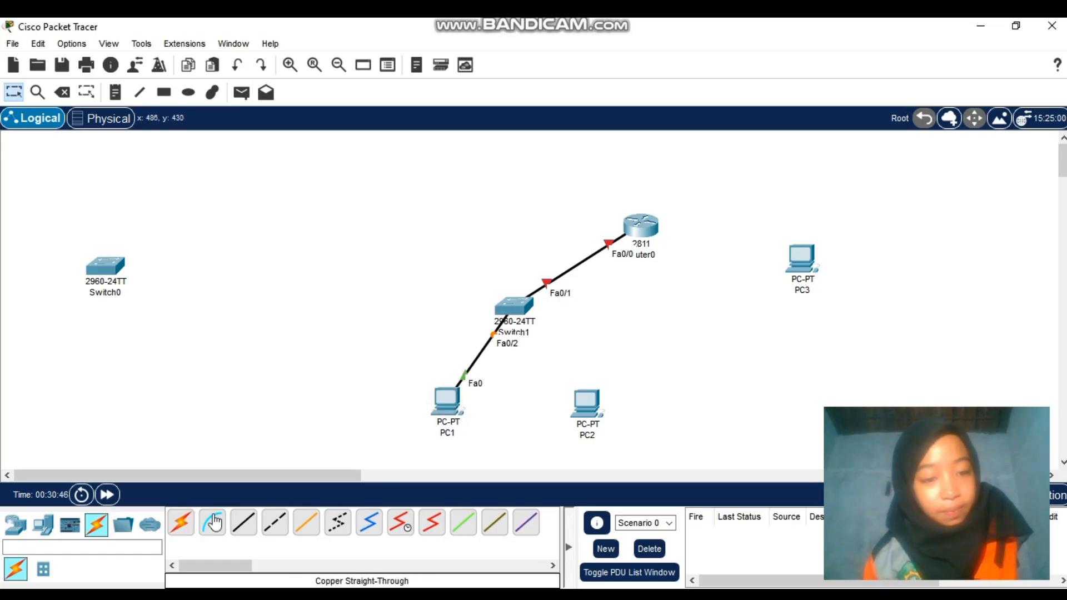
Cable Switch1 to PC2 and Router0 to PC3, then select Switch1, PC1 and PC2 together
click(180, 522)
click(516, 313)
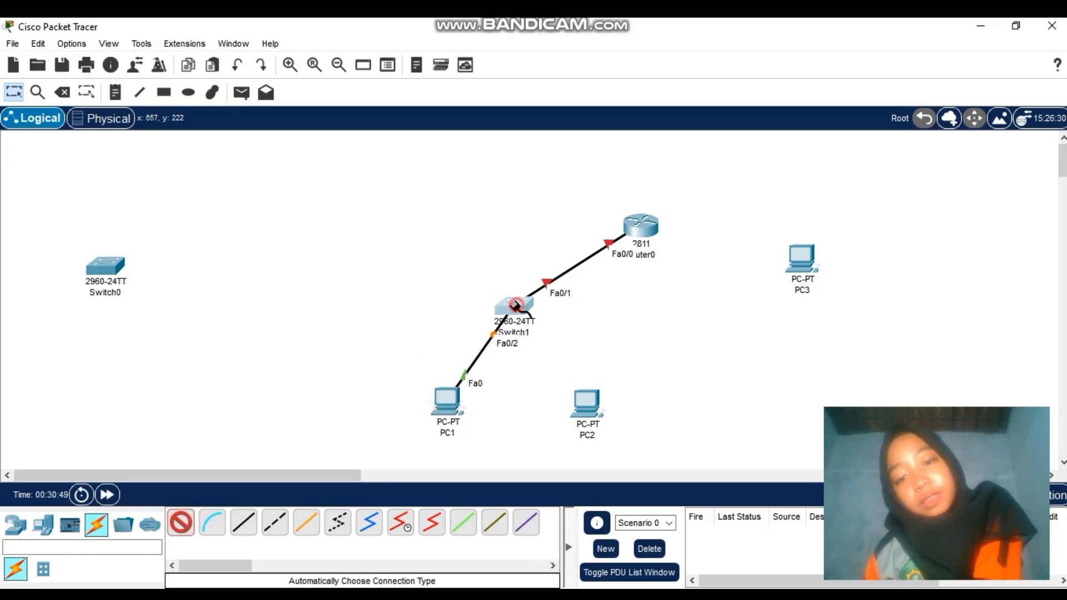
click(586, 403)
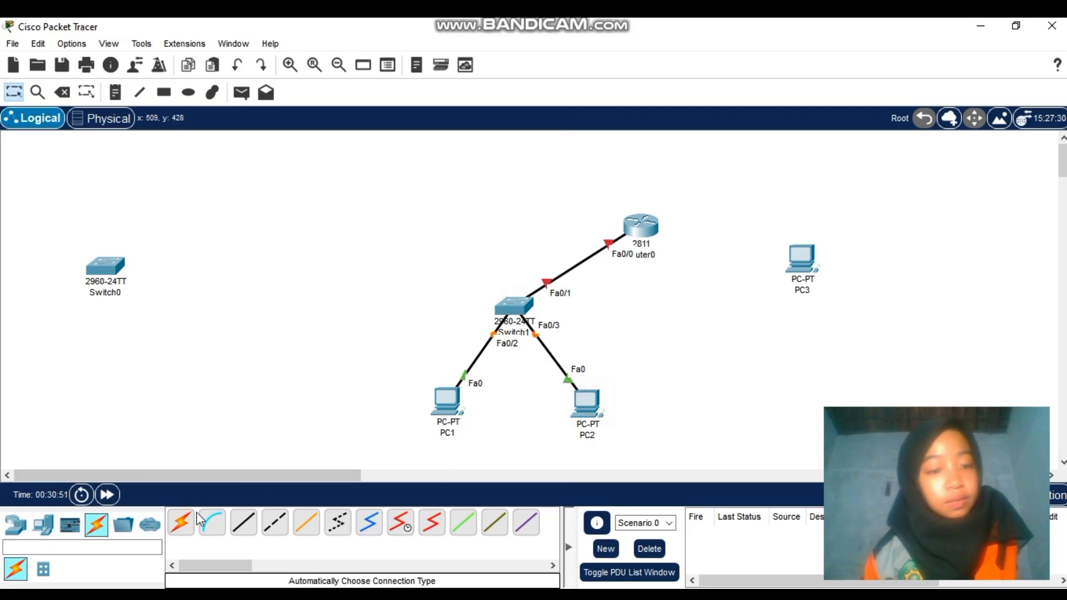
click(181, 523)
click(638, 229)
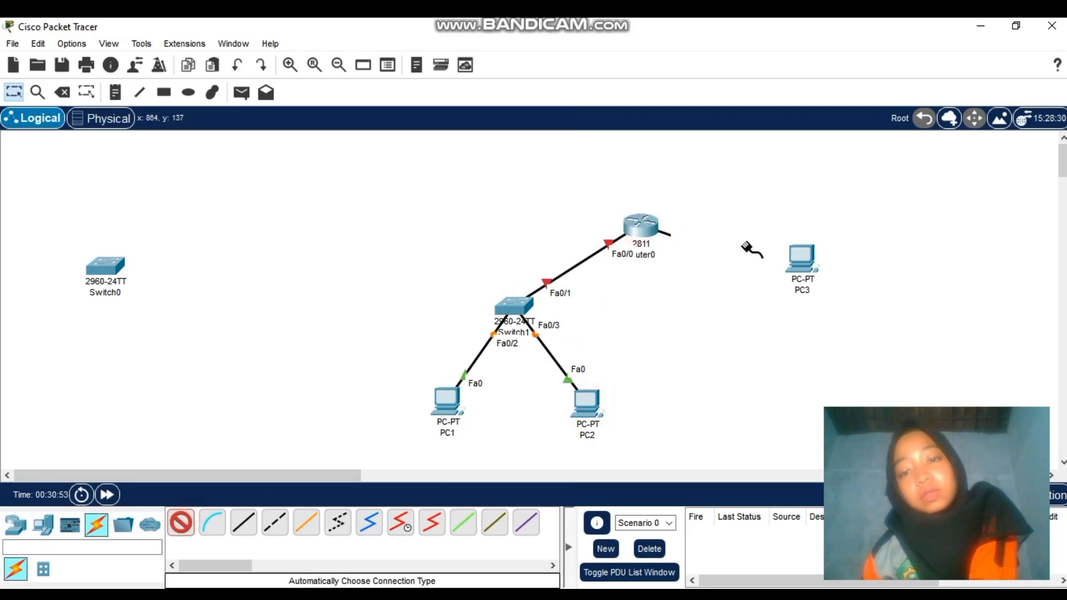
click(802, 258)
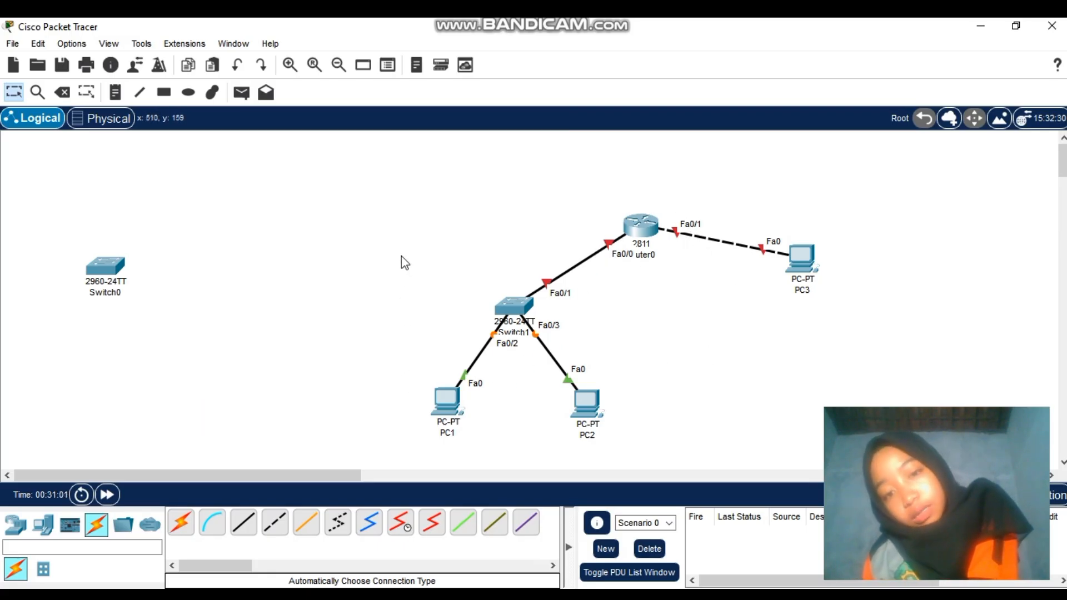
drag(402, 255, 617, 456)
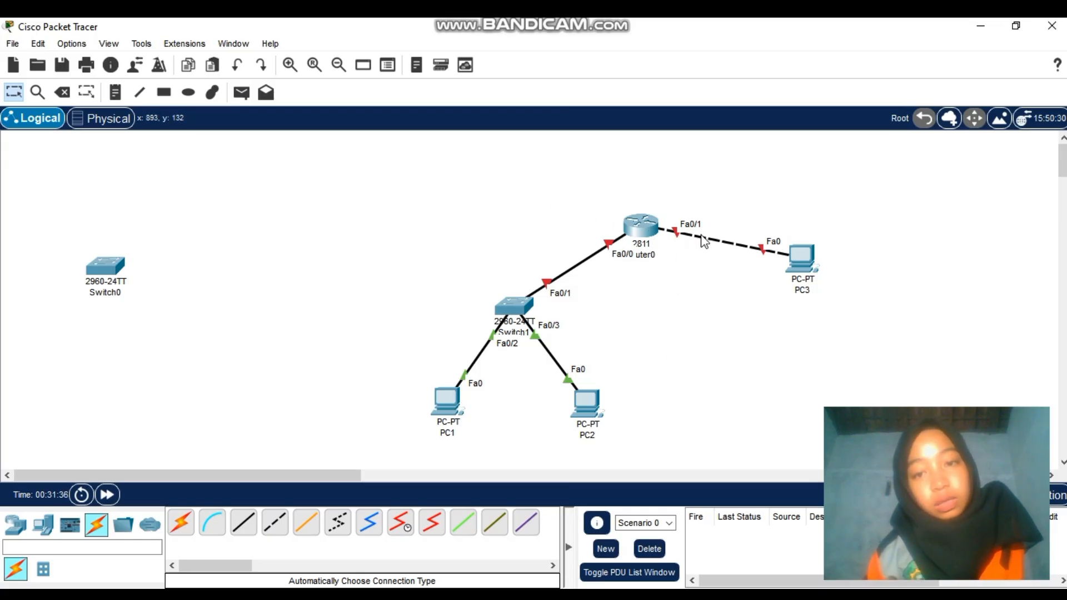
Open and close Router0's configuration window, cancelling an accidental deletion of Router0
click(638, 224)
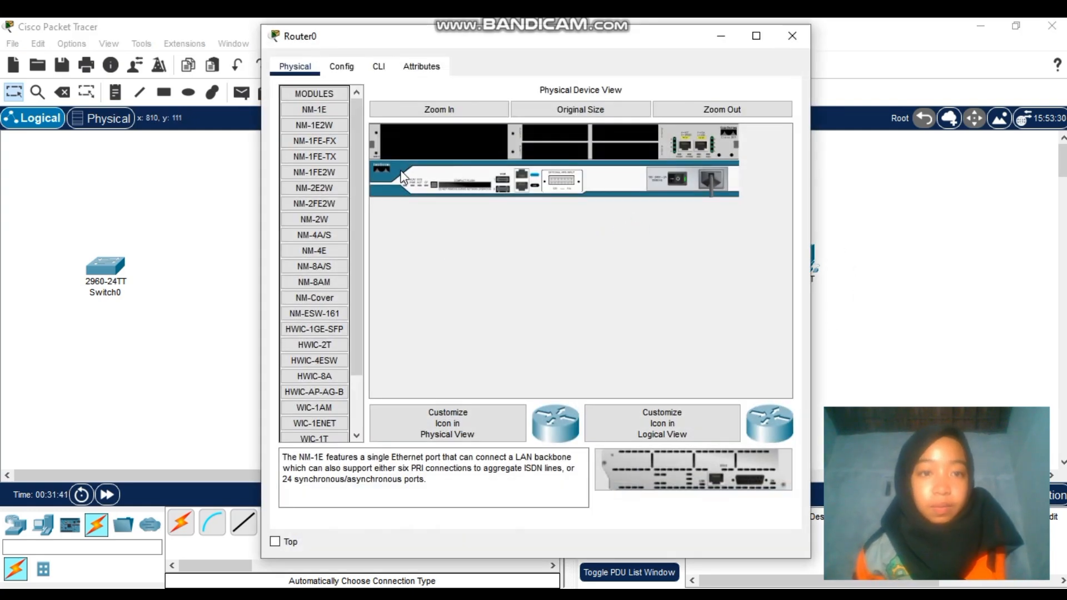
click(791, 37)
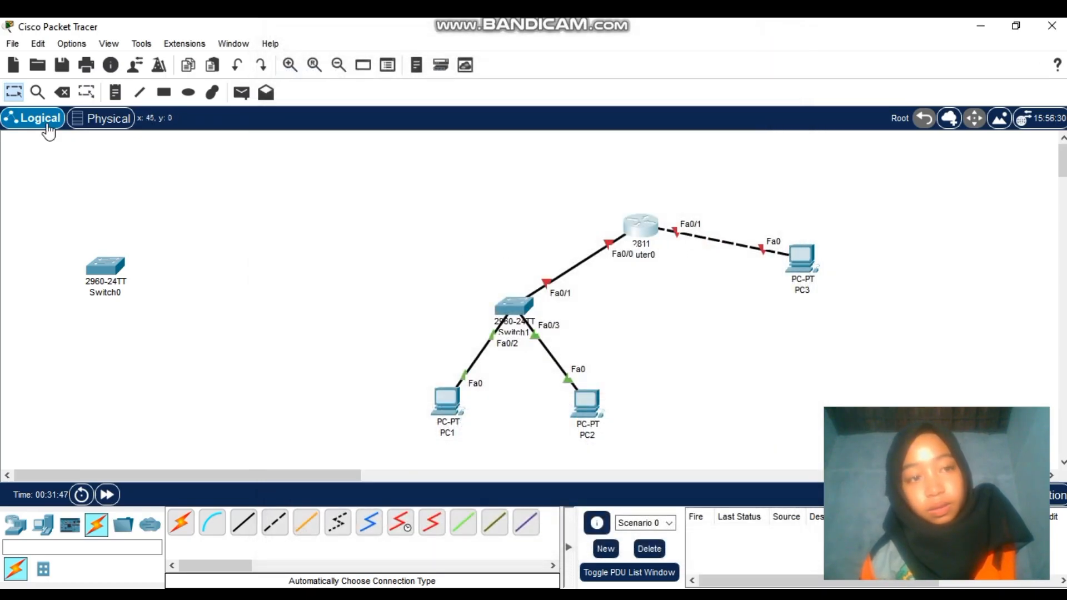
click(61, 92)
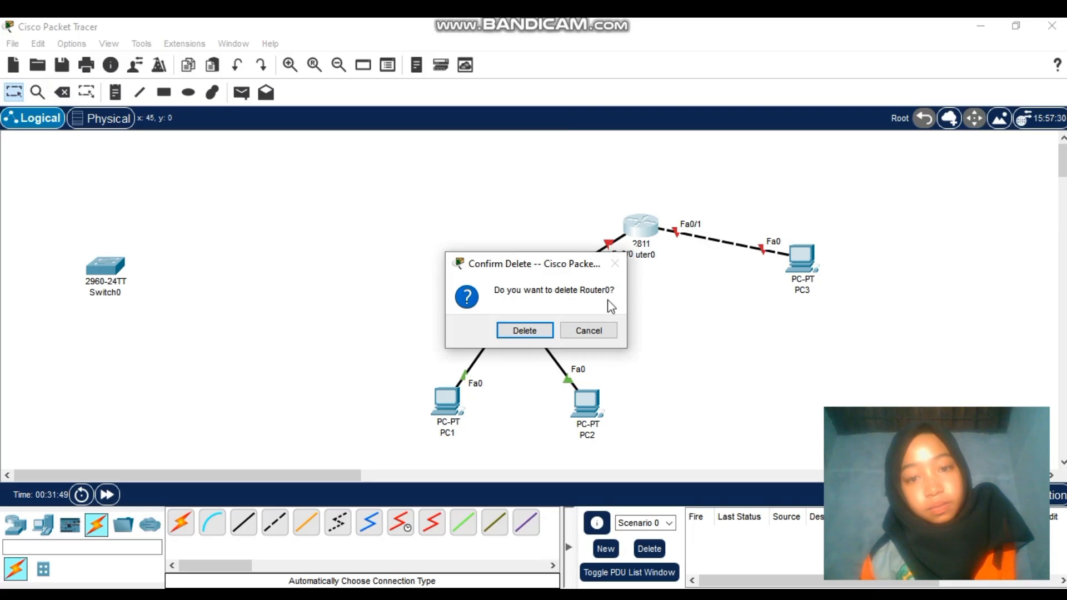
click(588, 333)
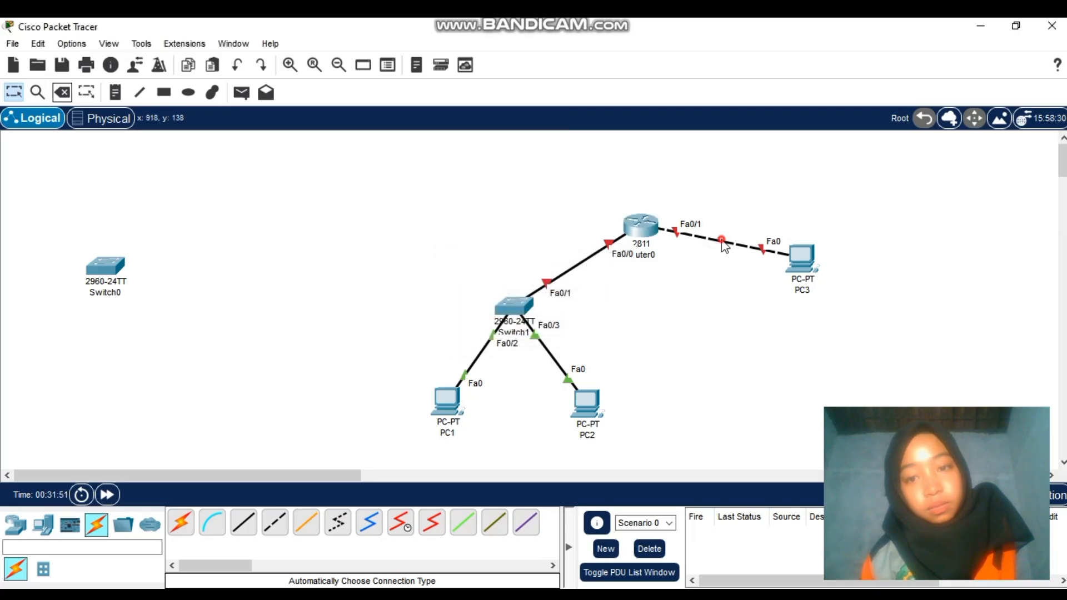
Delete the Router0–PC3 link and recable Router0 Fa0/1 to PC3 Fa0 automatically
click(64, 94)
click(688, 234)
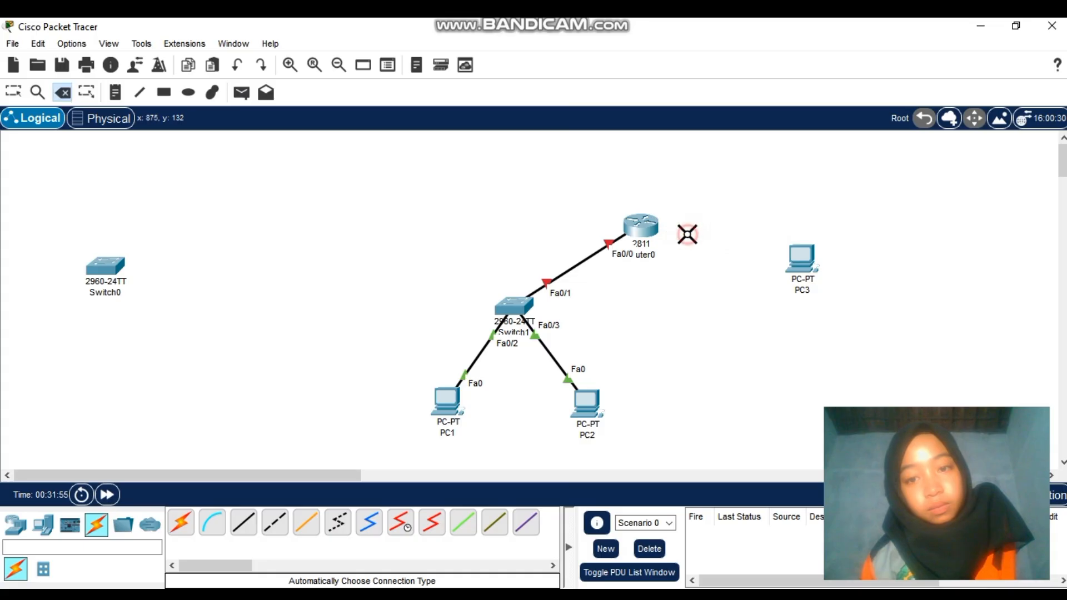
click(11, 94)
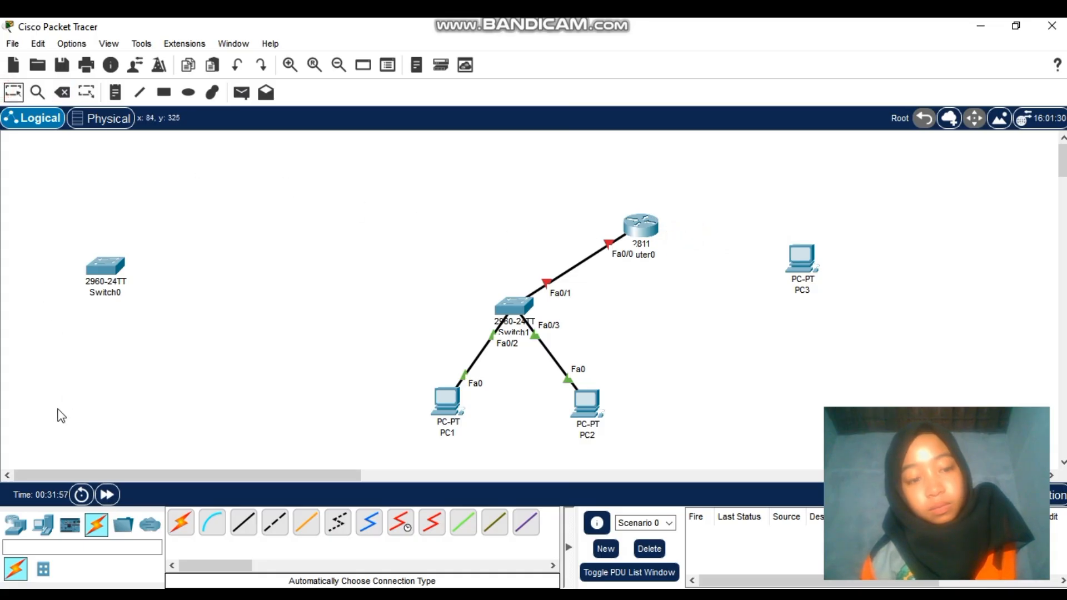
click(180, 522)
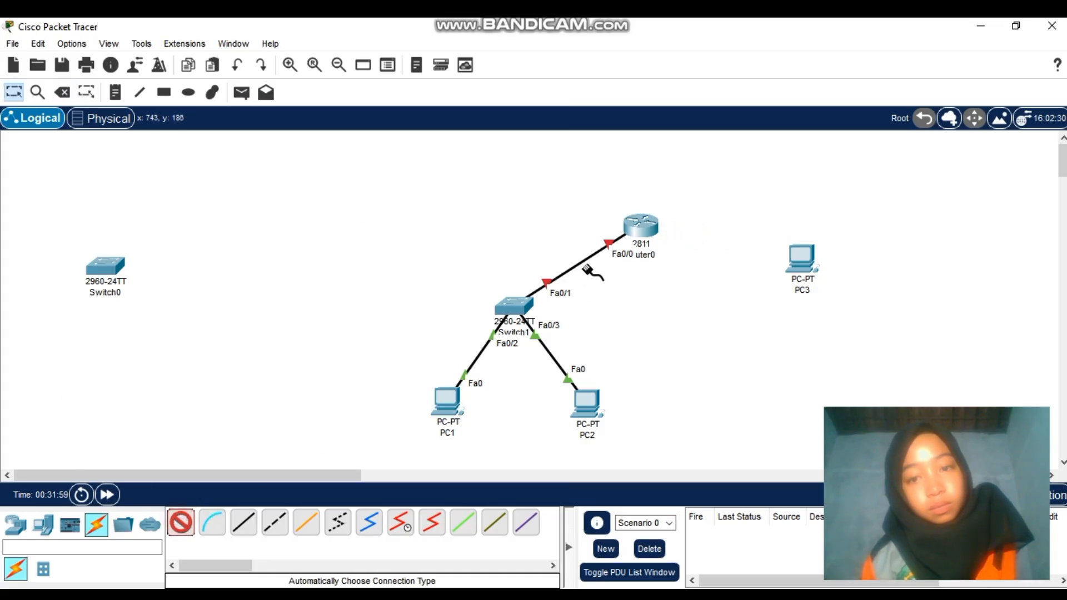
click(641, 226)
click(798, 259)
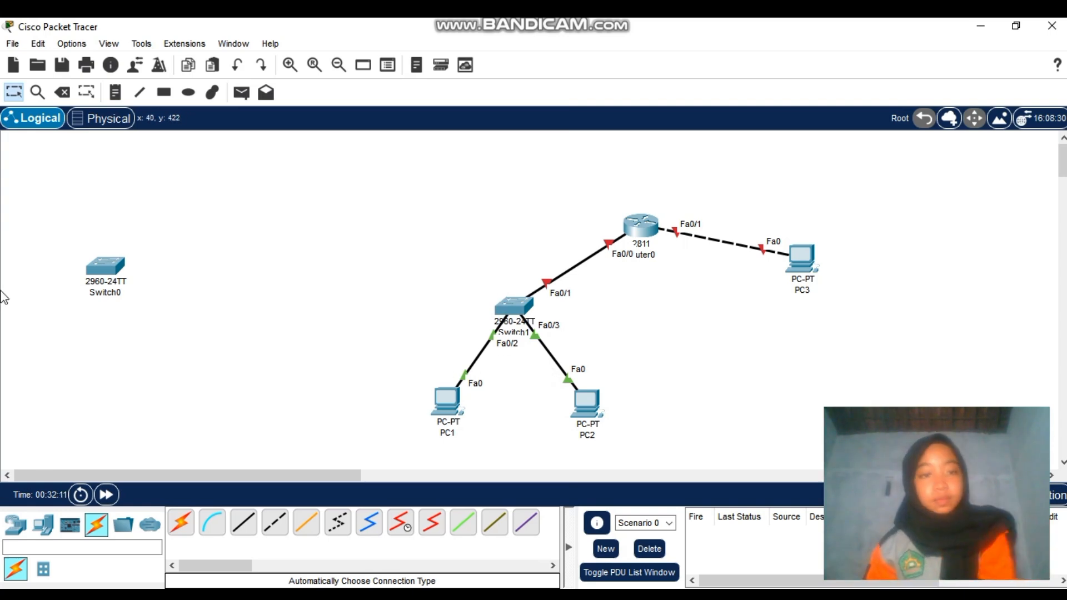
Add notes 10.10.10.0/24 by the Router0–Switch1 link and 20.20.20.0/24 above the Router0–PC3 link
click(115, 93)
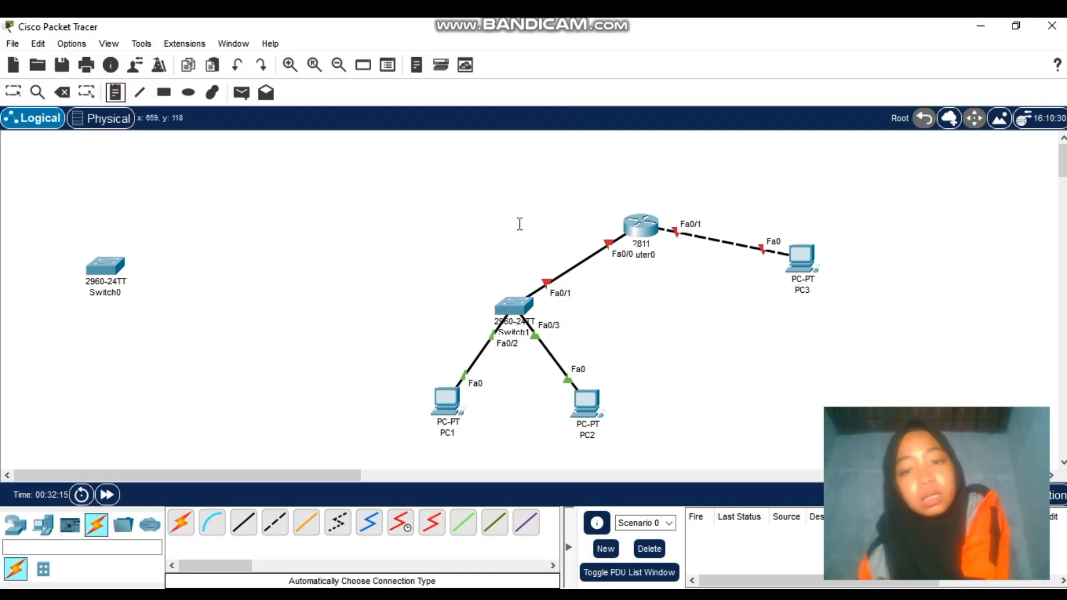
click(499, 222)
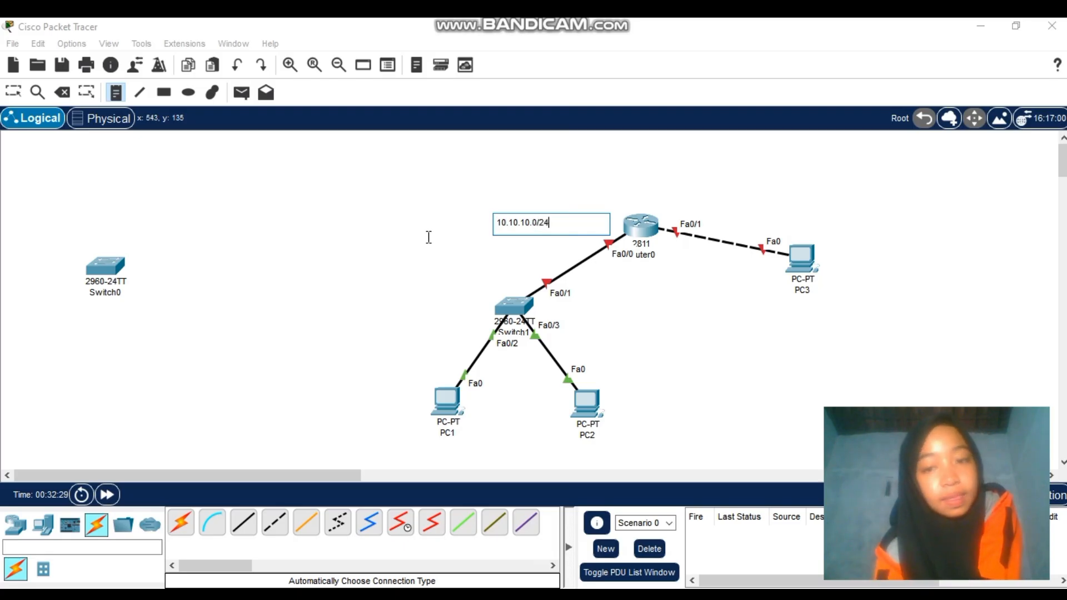
click(490, 175)
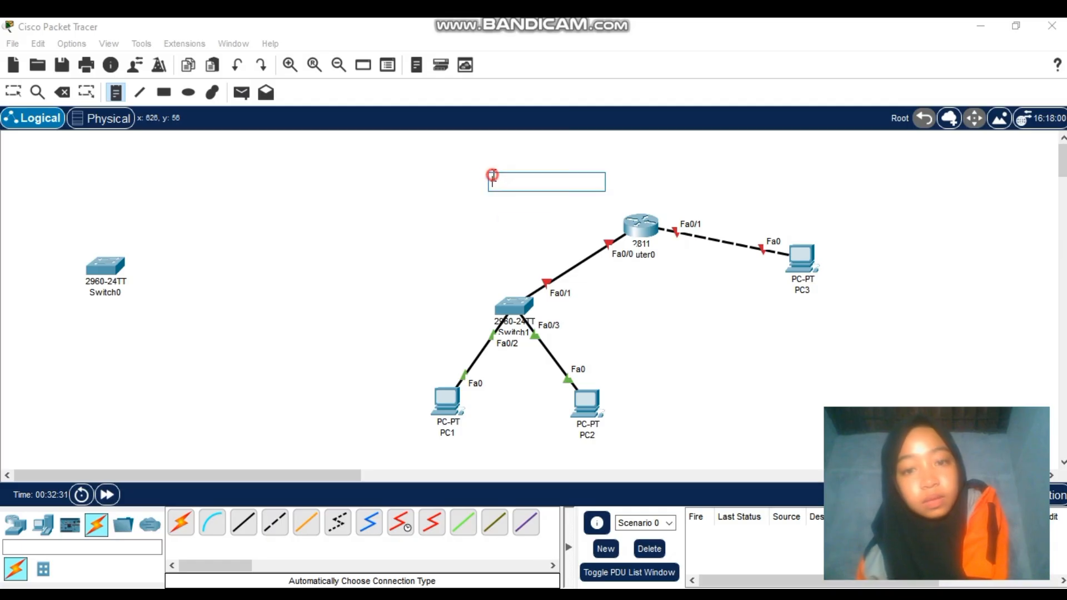
click(733, 220)
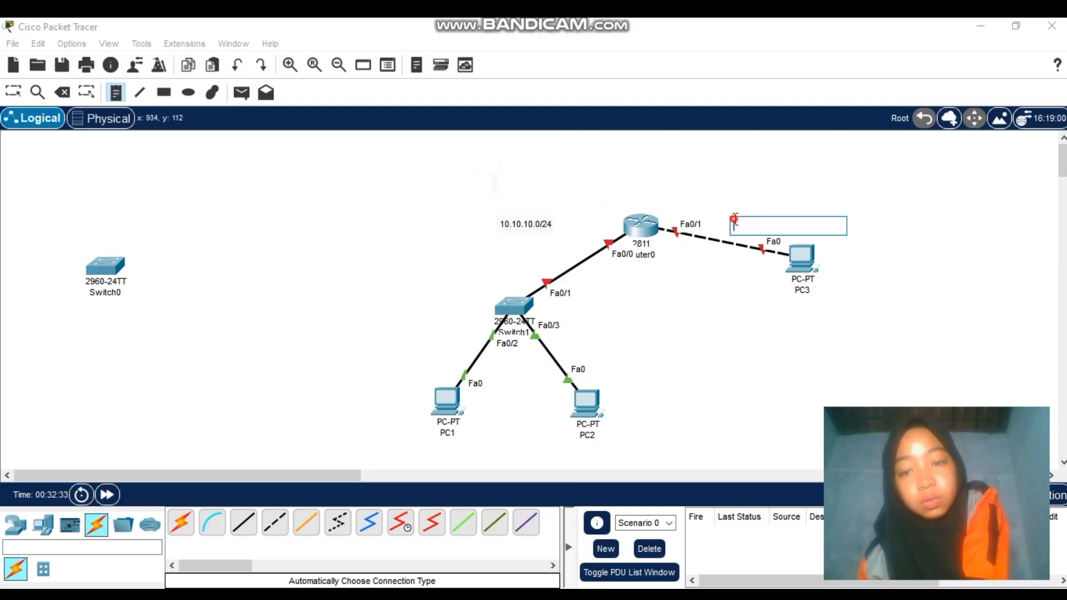
click(723, 209)
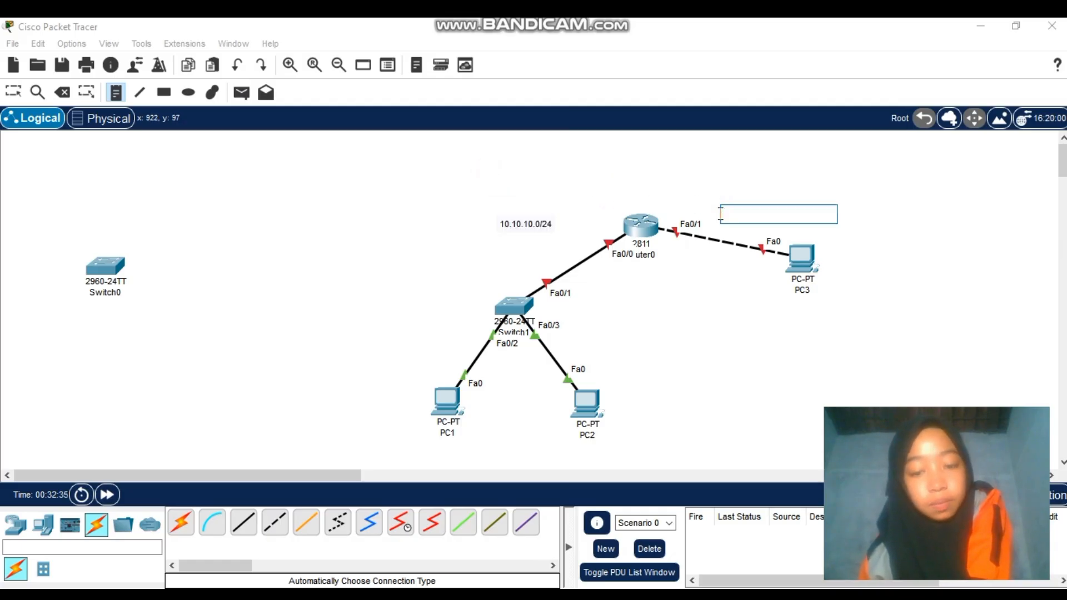
text(20.20.20.0/24)
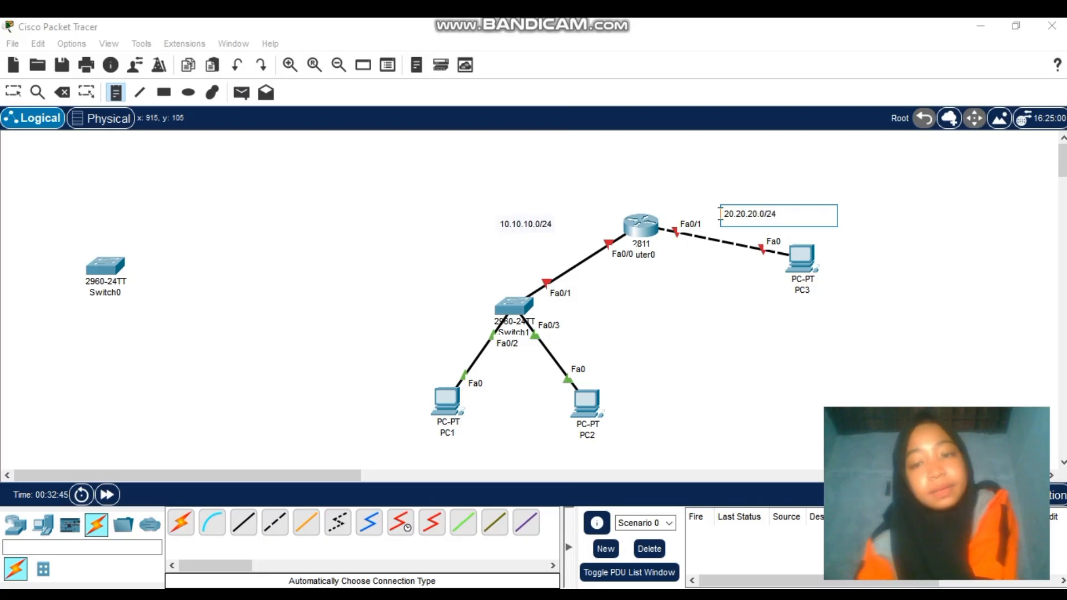
Add host-number notes: 1 on the Router0–Switch1 link, 2 by PC1, 3 by PC2
click(579, 251)
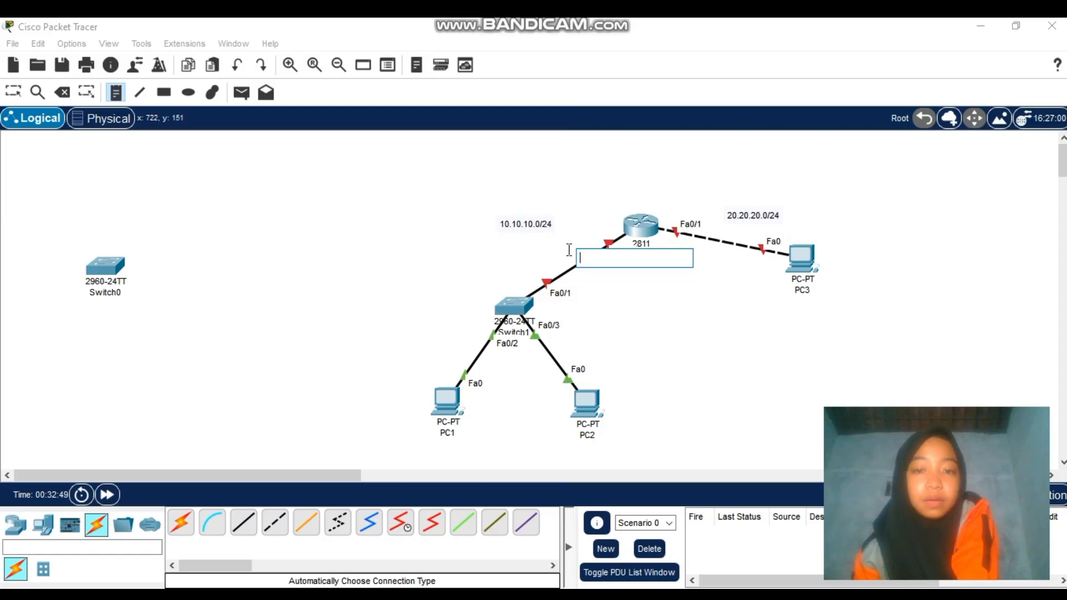
click(566, 249)
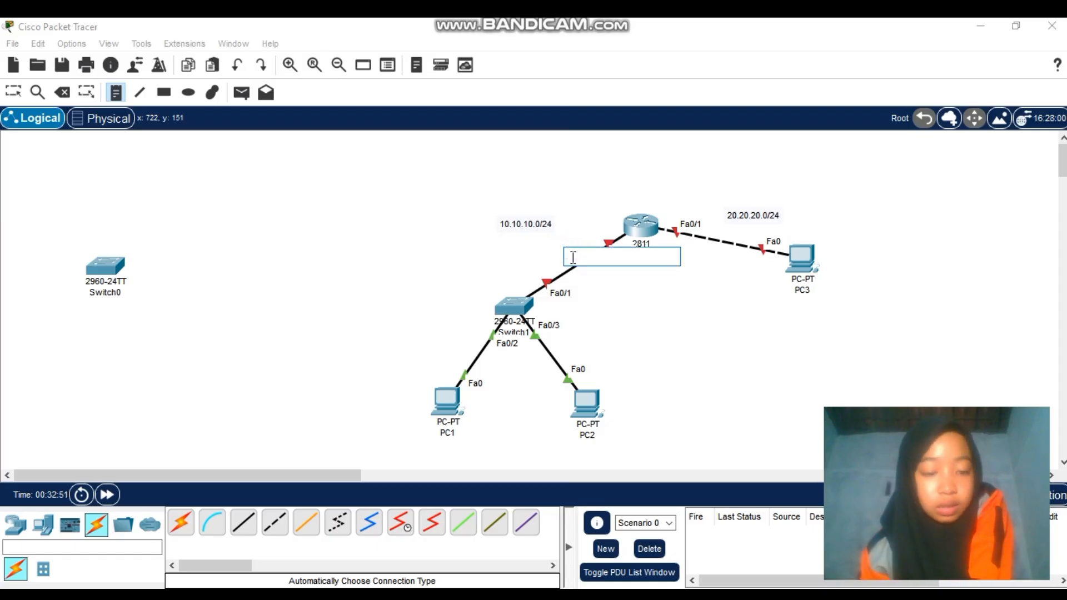
text(1)
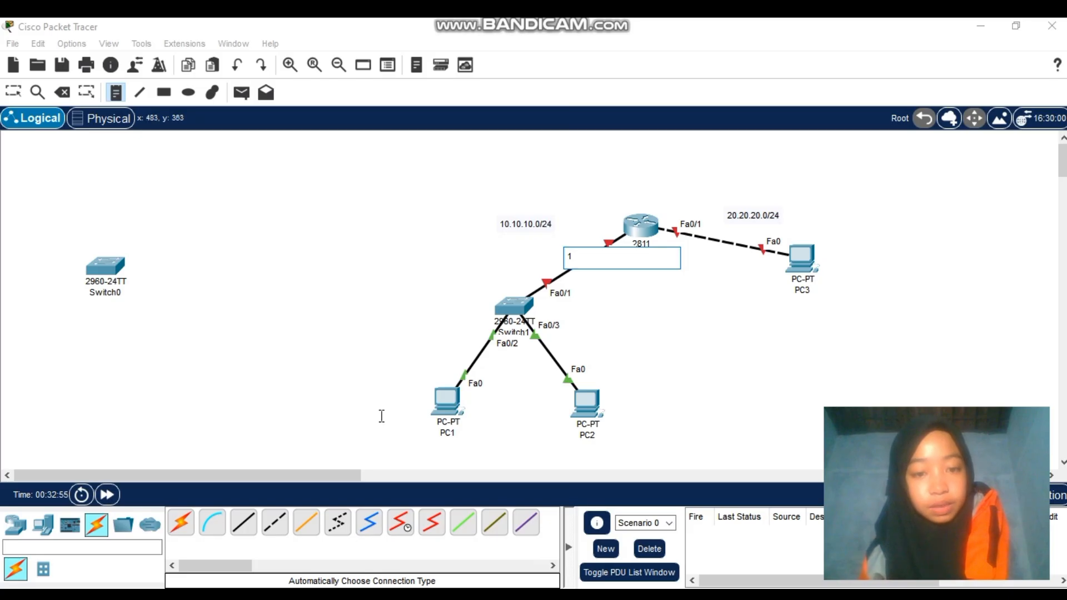
click(398, 395)
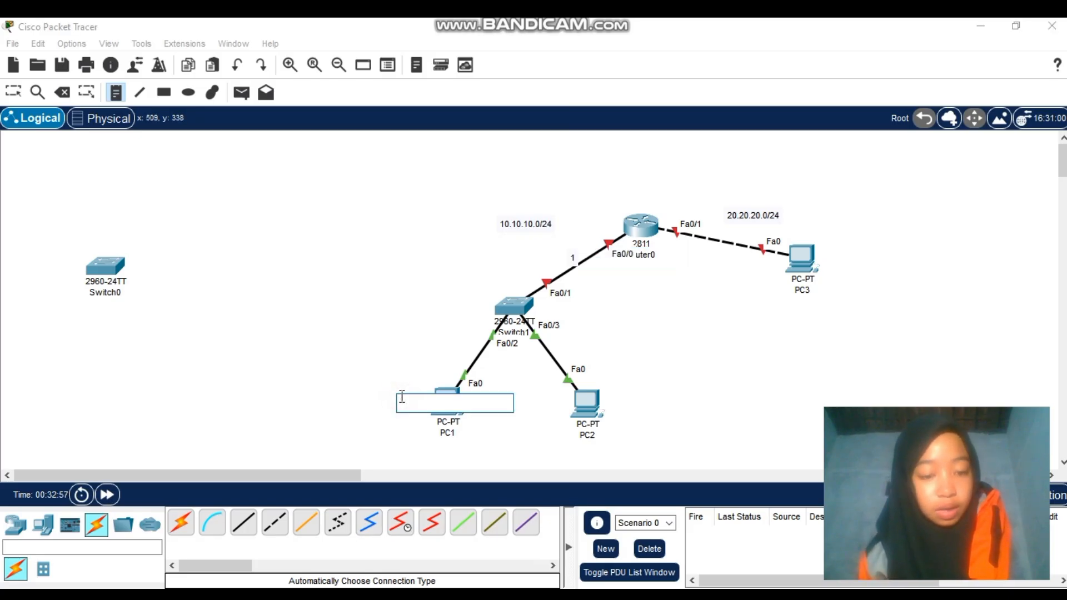
text(2)
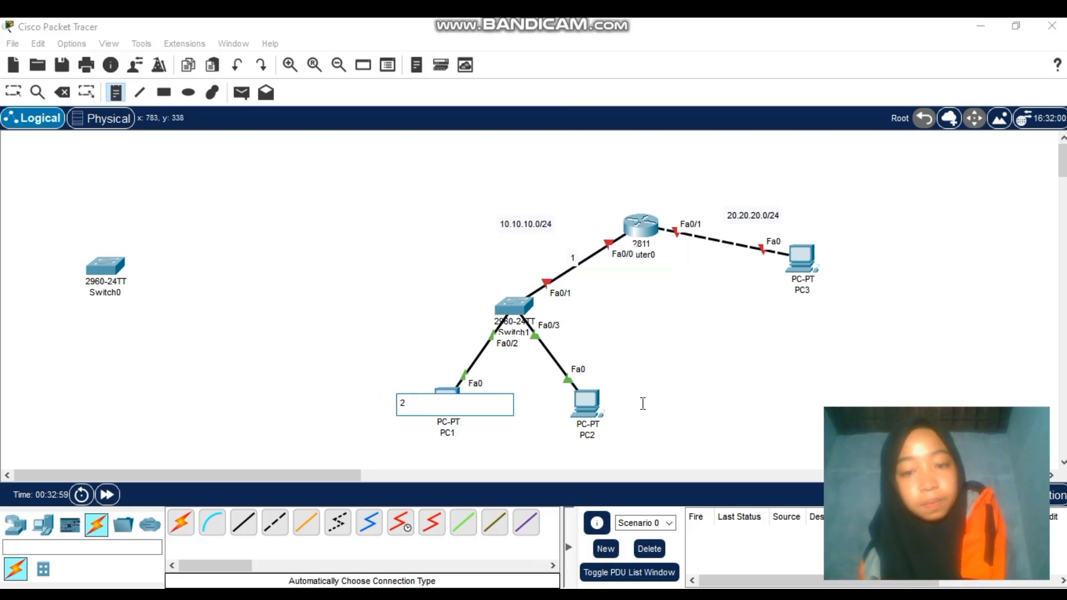
click(610, 424)
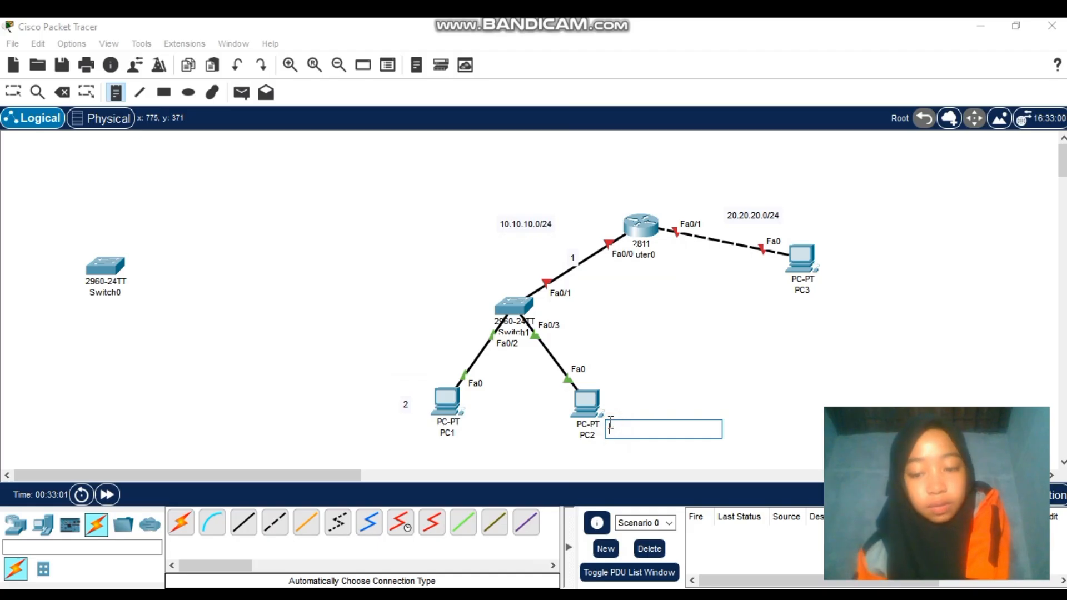
text(3)
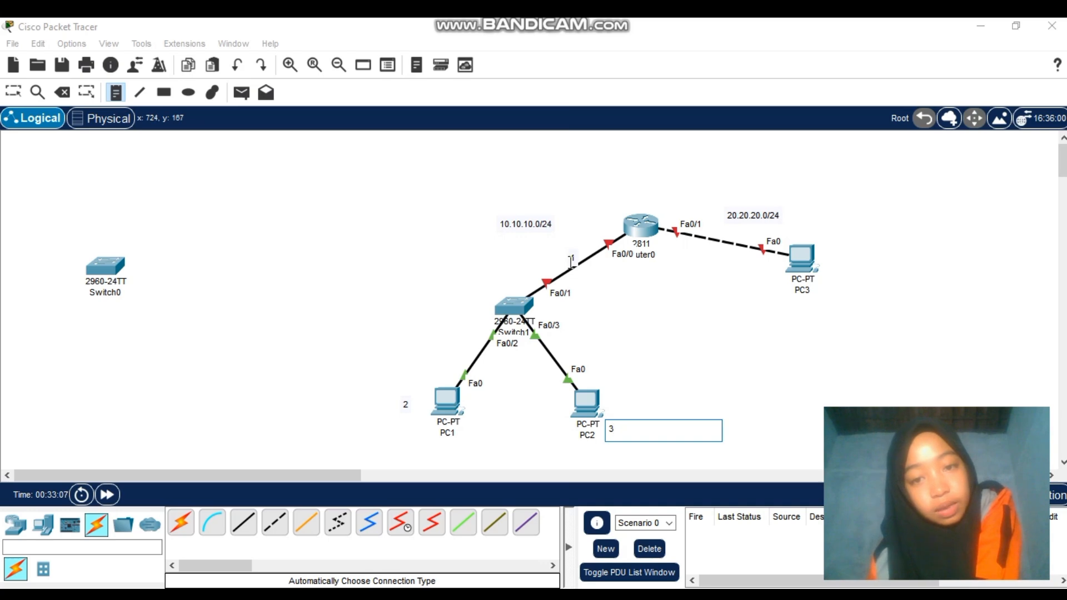
click(10, 90)
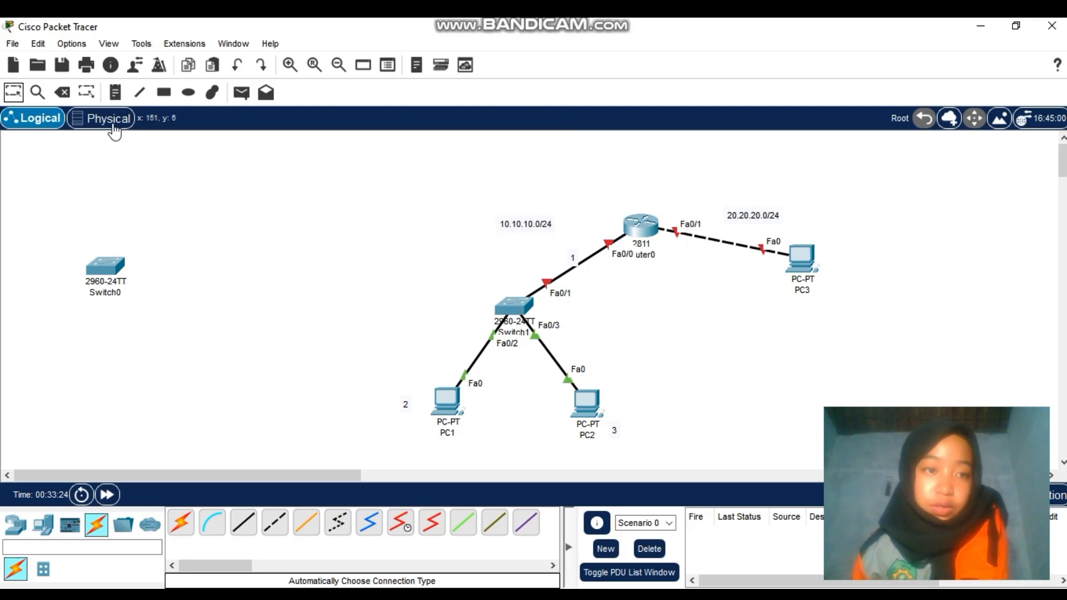
Add a host-number note 2 beside PC3
click(115, 92)
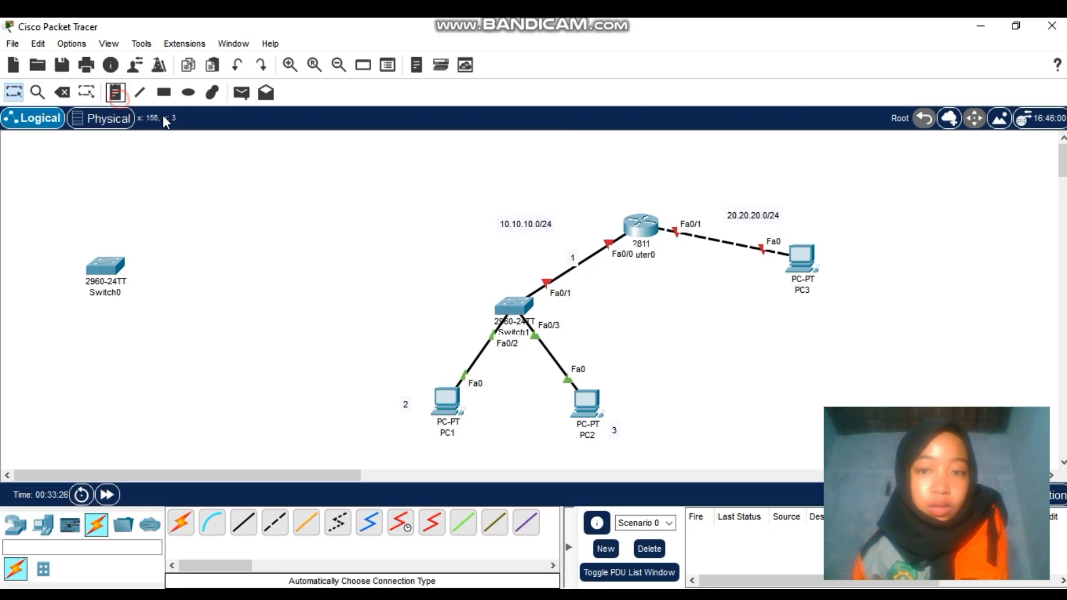
click(714, 232)
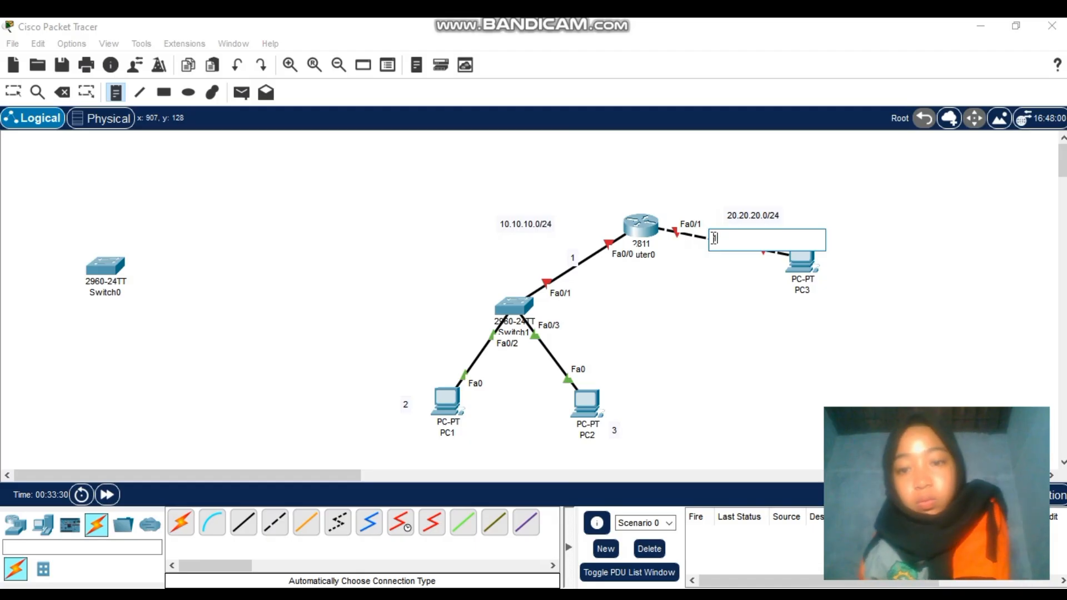
click(826, 278)
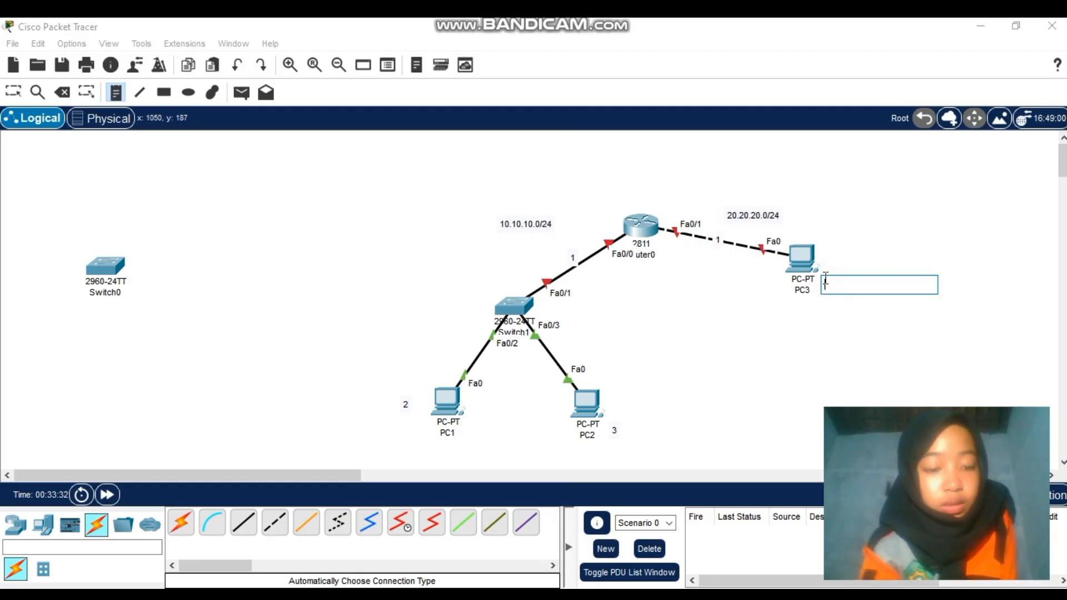
text(2)
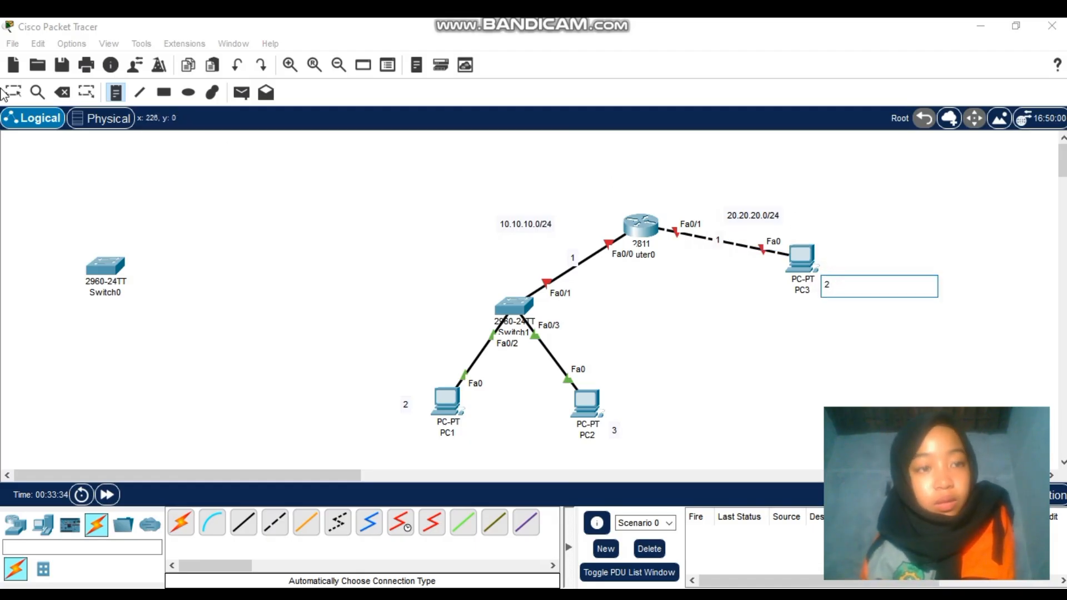
click(21, 95)
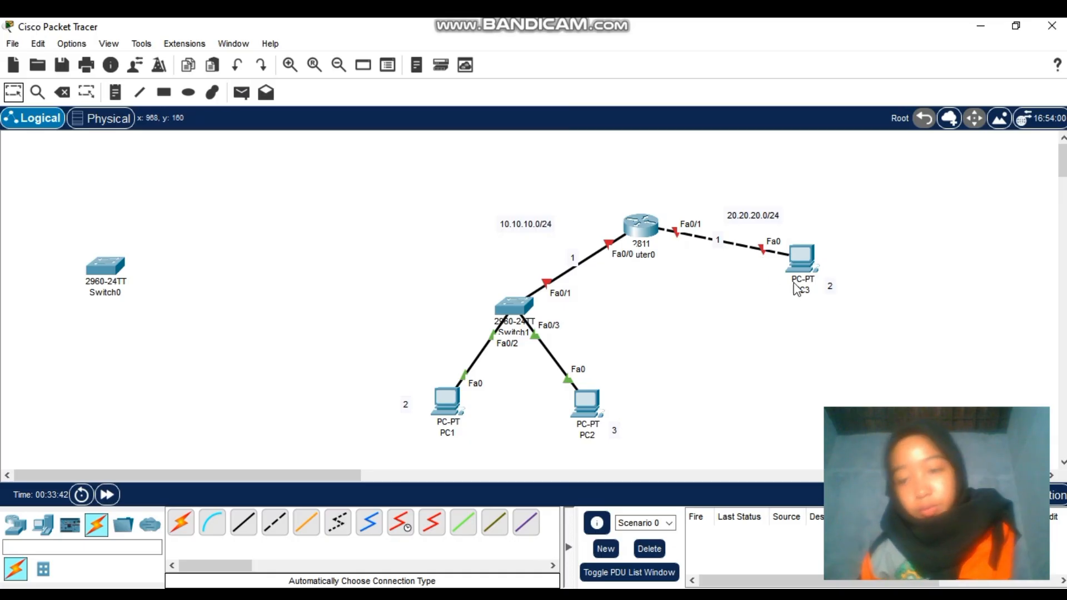
Open Router0, select FastEthernet0/0 under the Config tab, and switch to the CLI
click(641, 225)
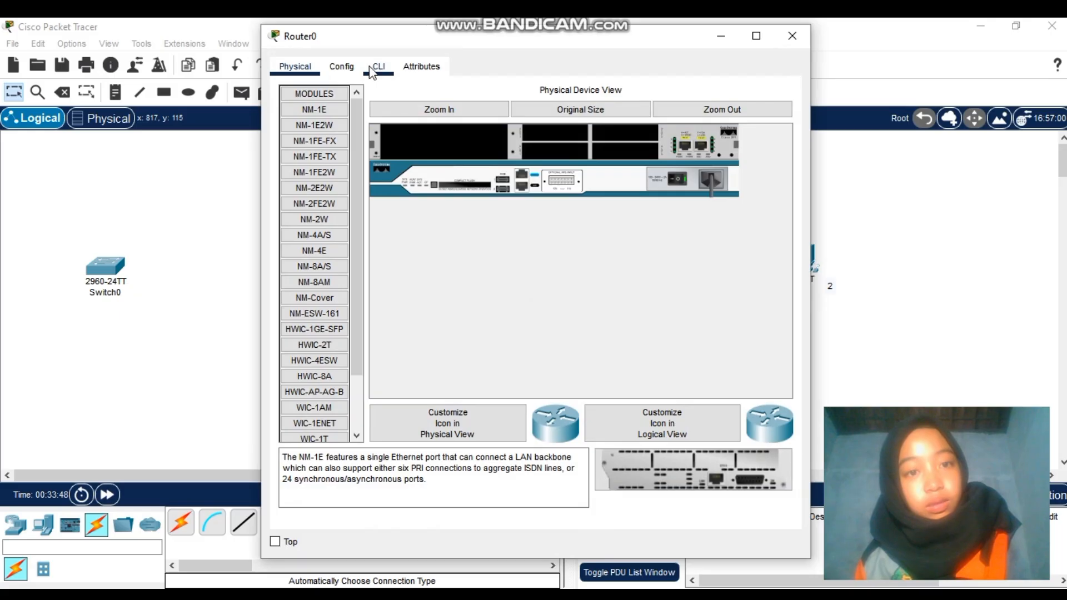
click(336, 67)
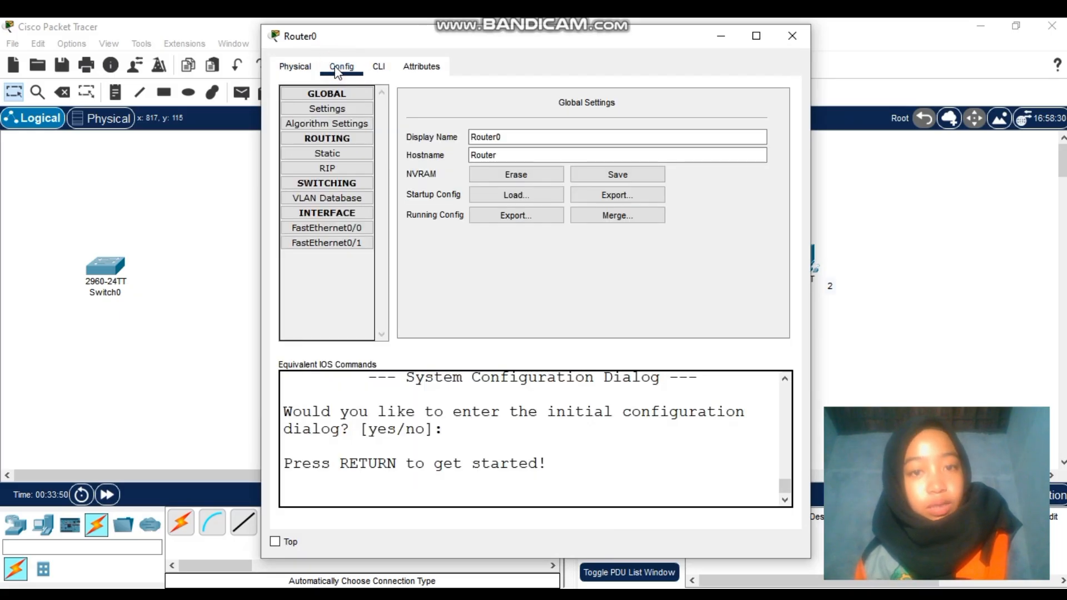
click(351, 228)
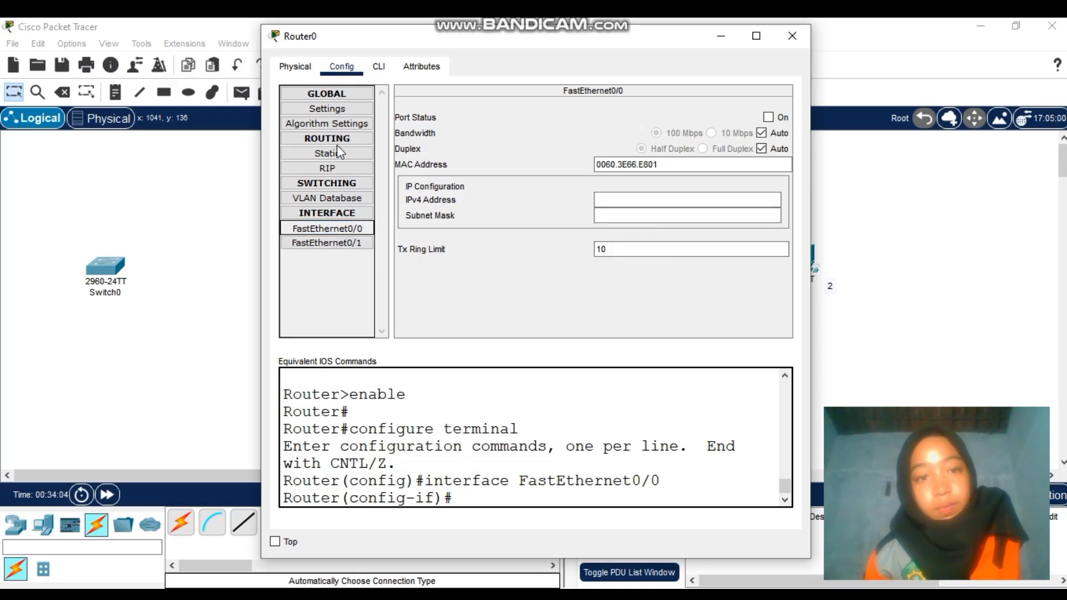
click(379, 68)
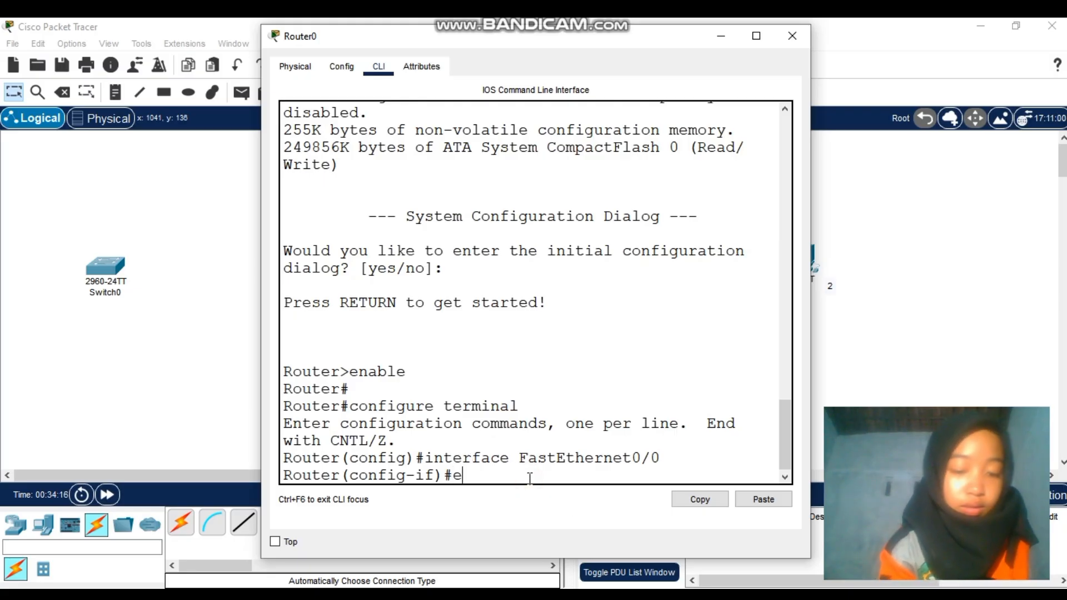
Enter interface fa0/0, run 'no shutdown' to bring it up, and exit to global configuration
text(xit)
key(Return)
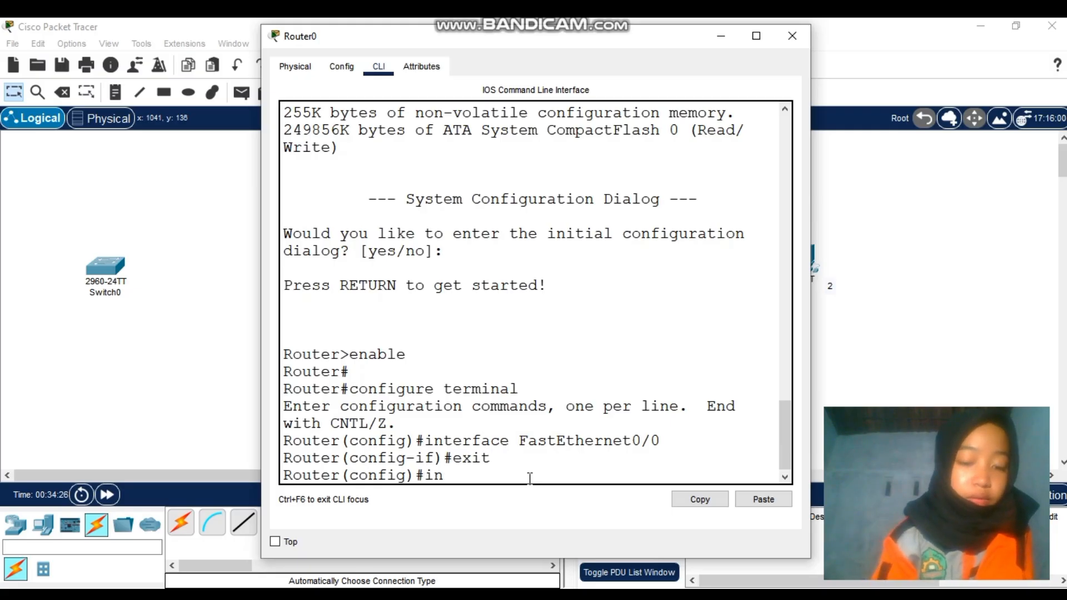
text(erfa)
text(c)
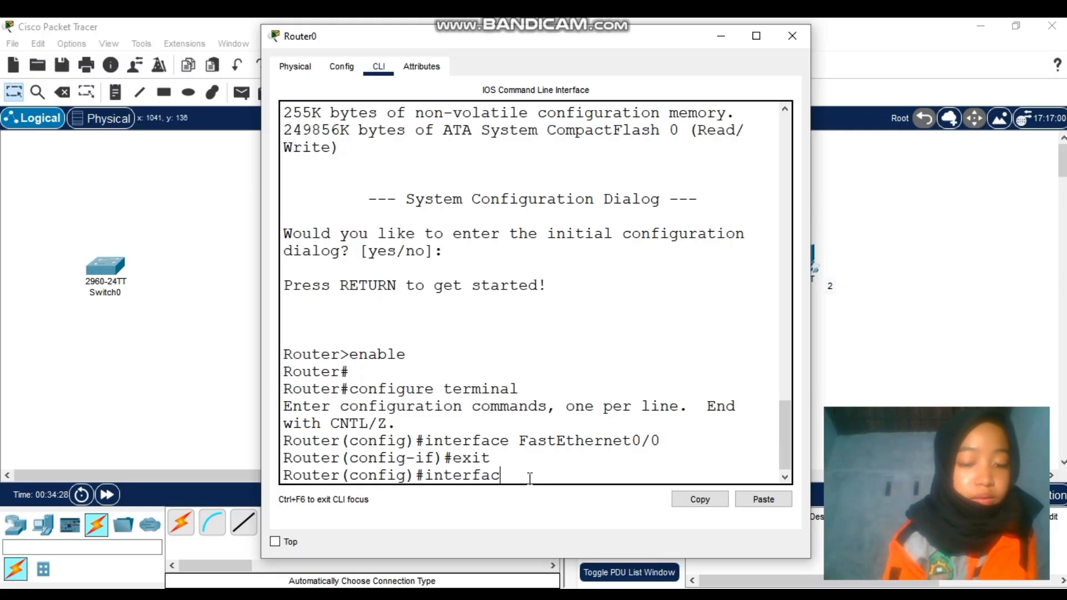
text(e fa0/0)
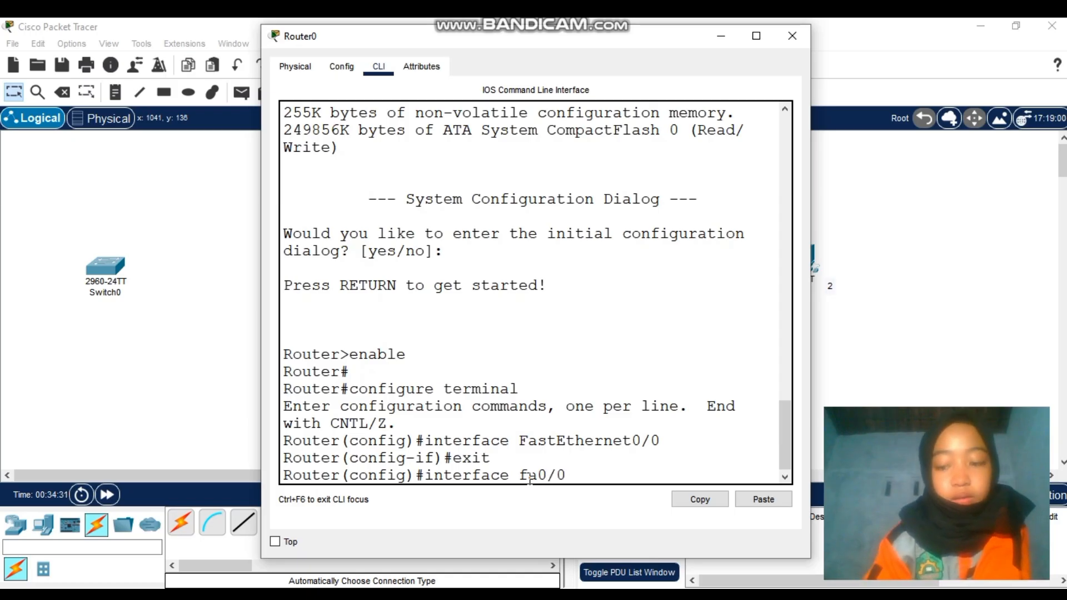
key(Return)
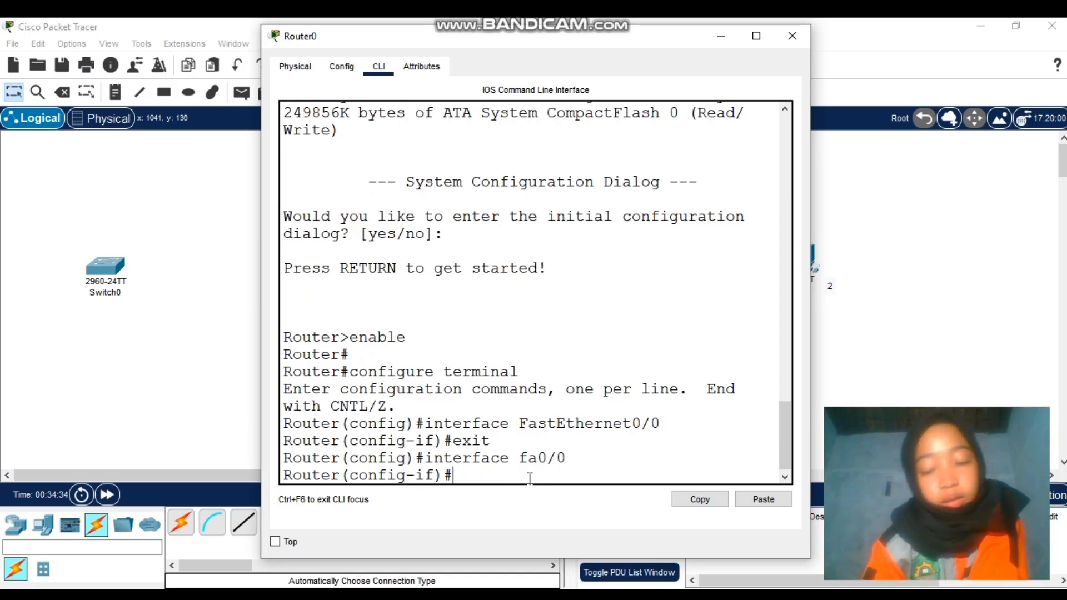
text(no)
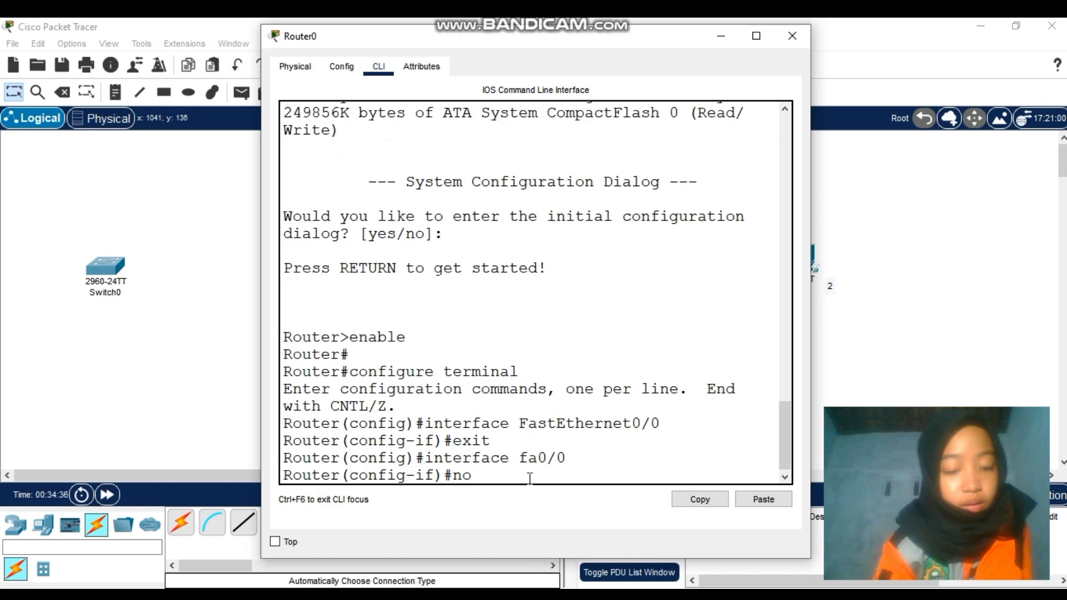
text( shutd)
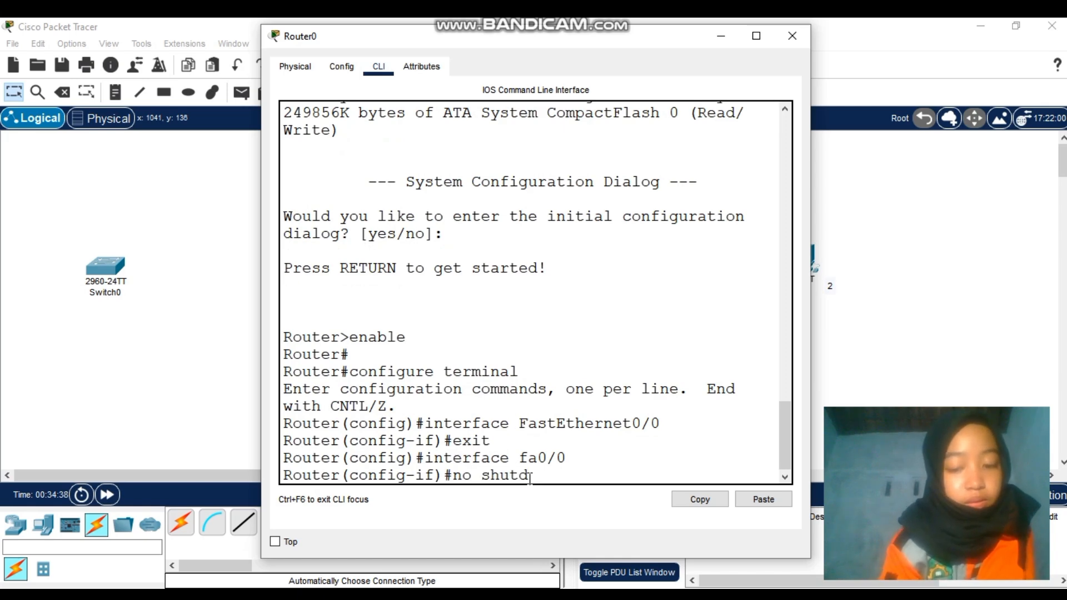
text(own)
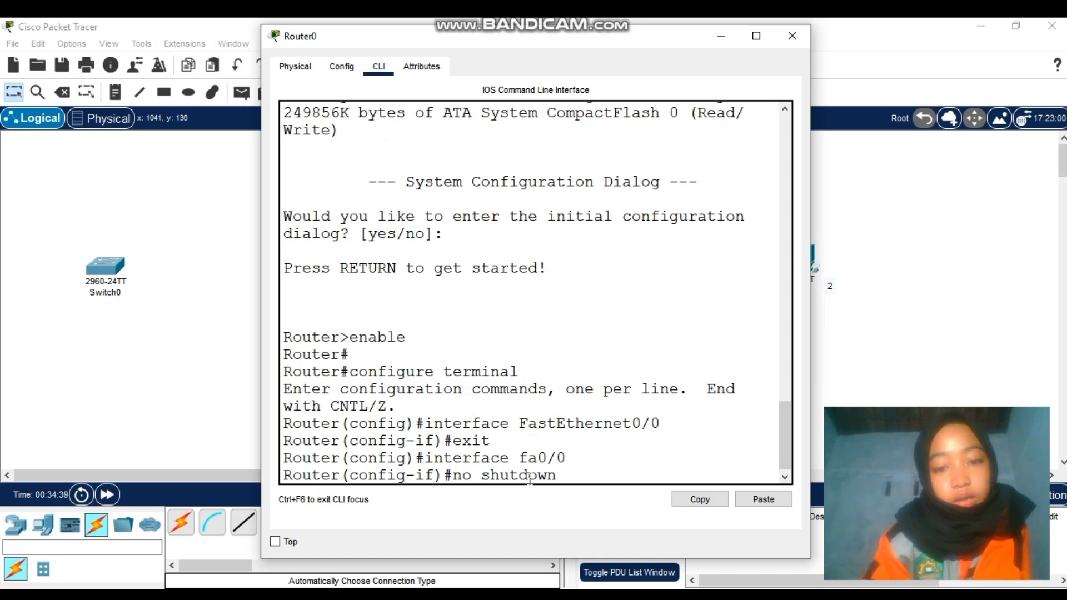
key(Return)
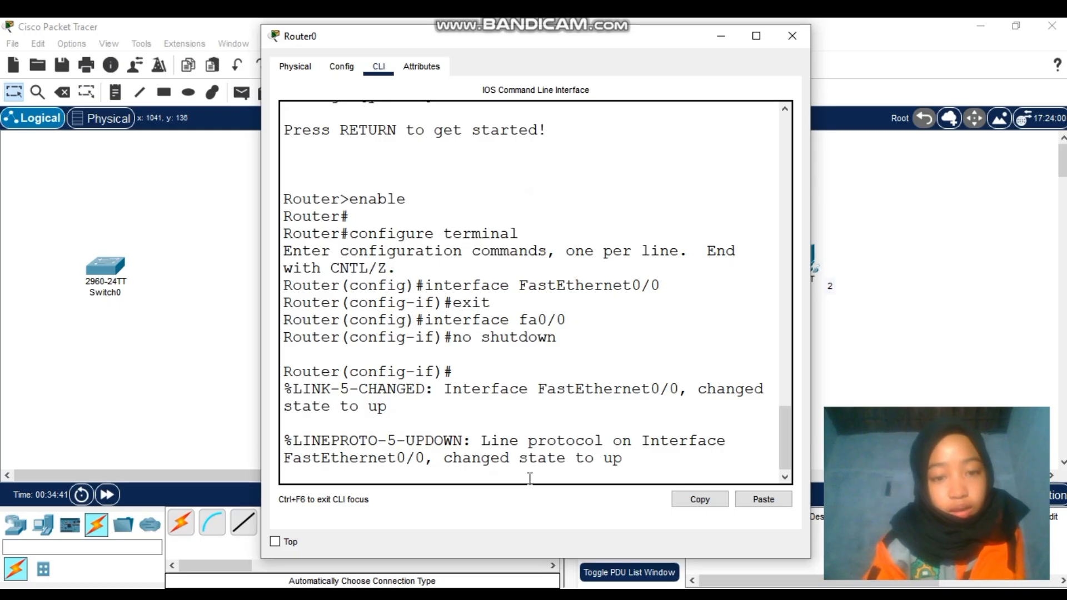
key(Return)
text(er(config-if)#e)
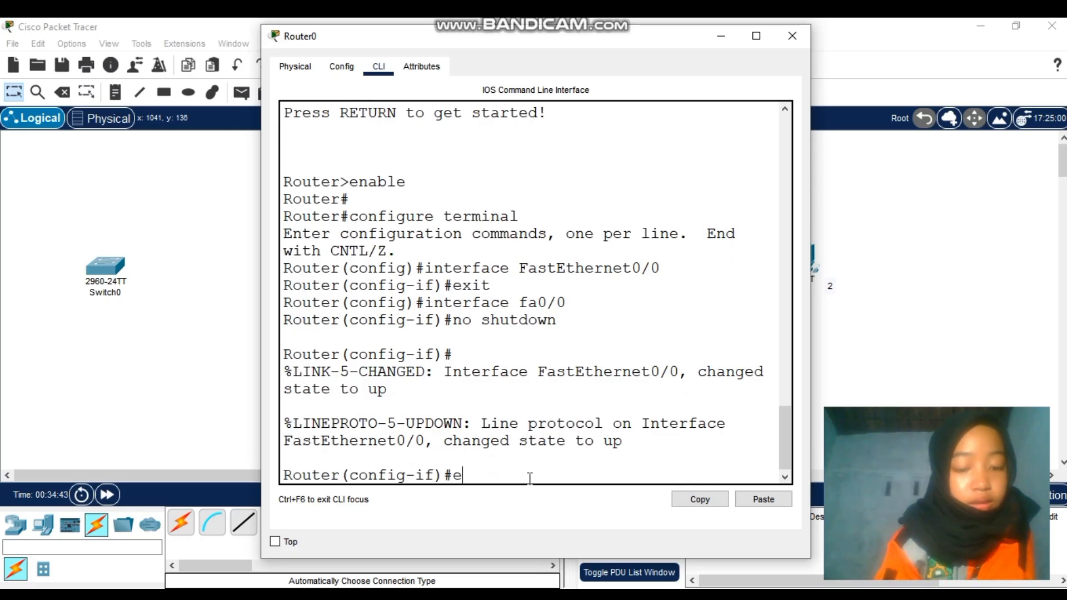
text(xit)
key(Return)
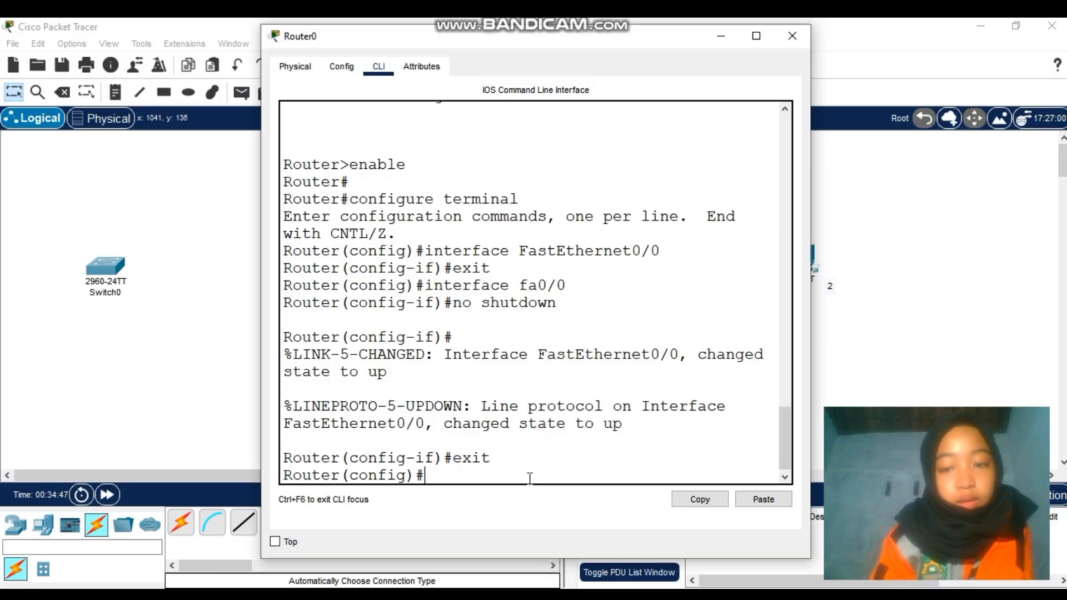
Minimize Router0 to view the topology, then reopen Router0's CLI
click(722, 35)
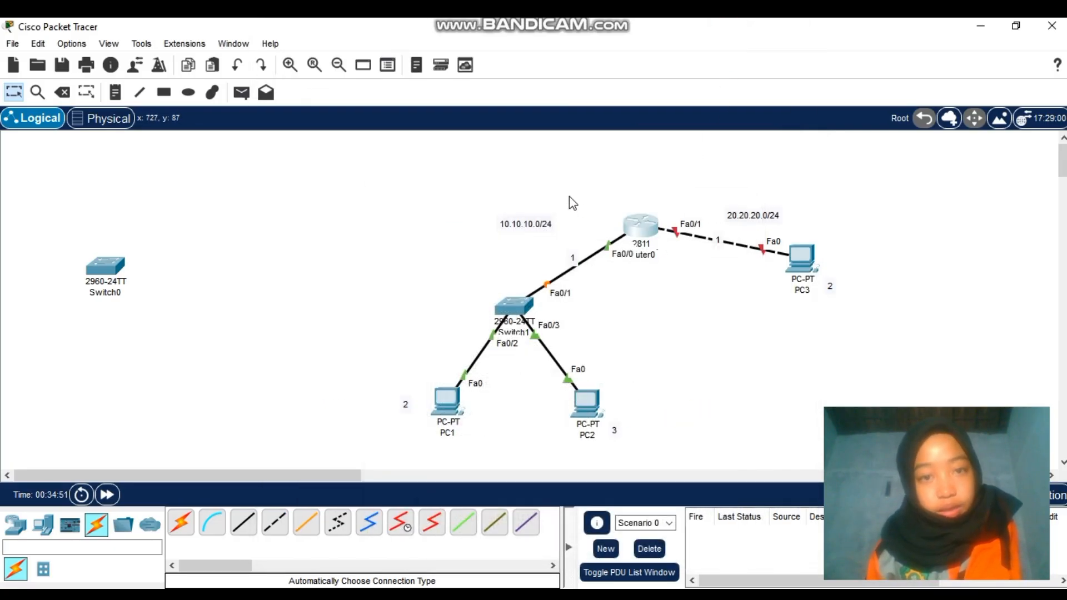
click(639, 220)
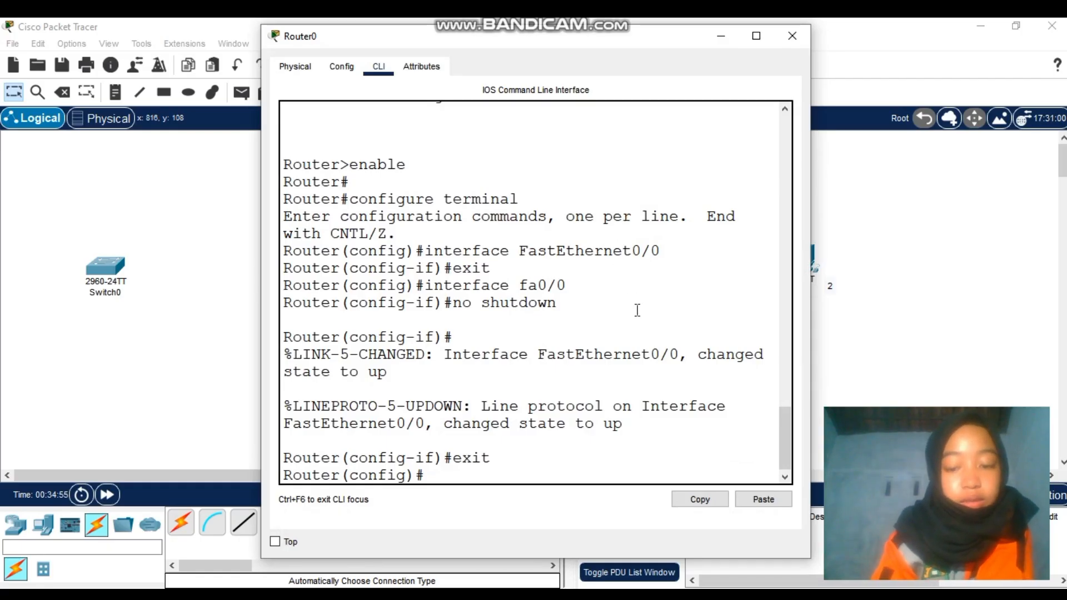
click(485, 477)
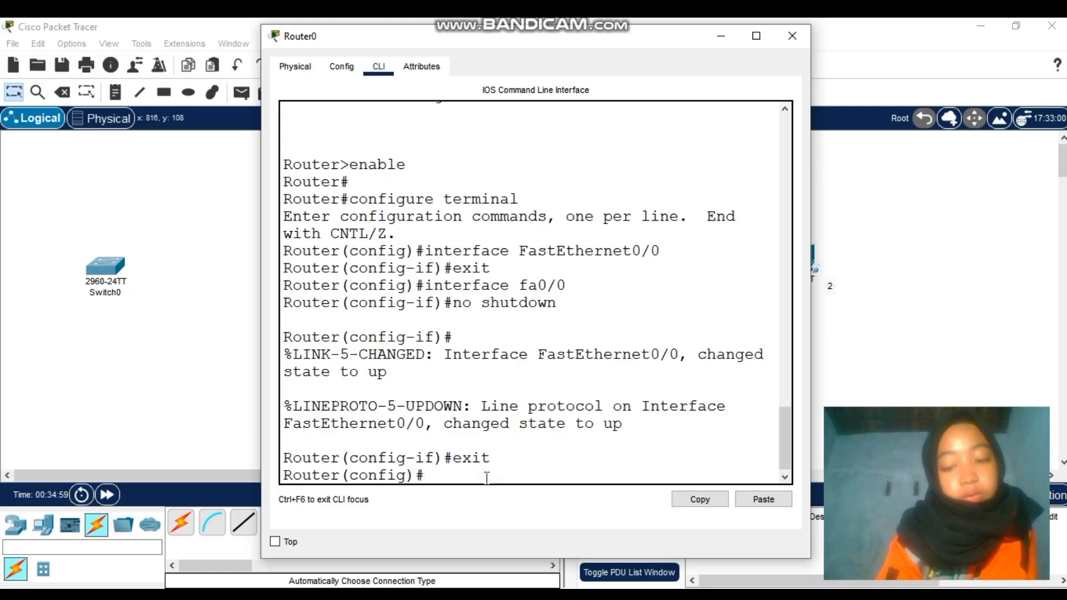
Enter interface fa0/1, exit it, then enter interface fa0/0
text(interfa)
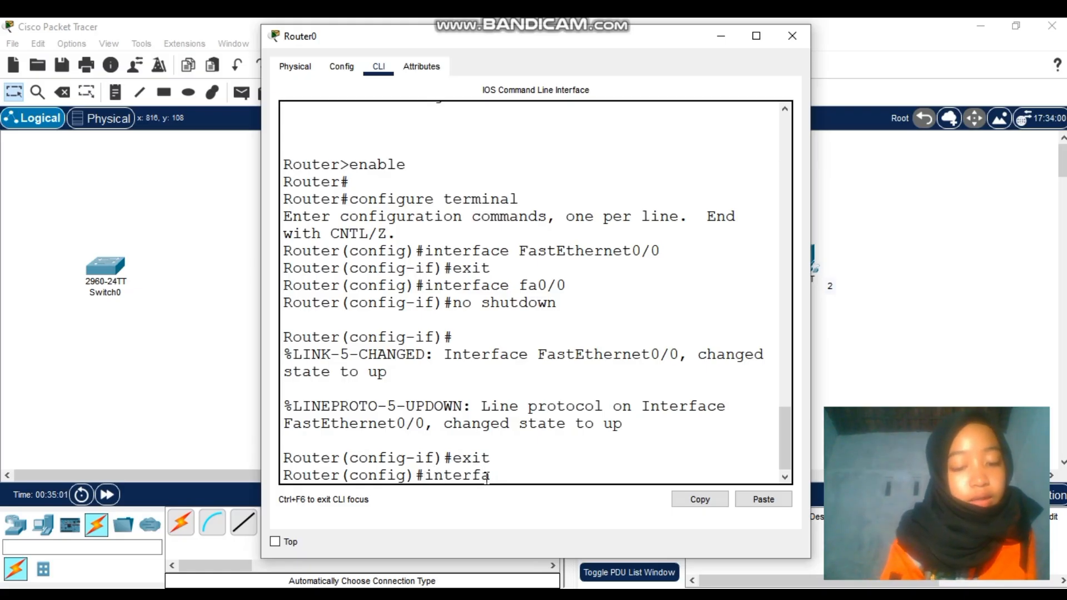
text(ce fa)
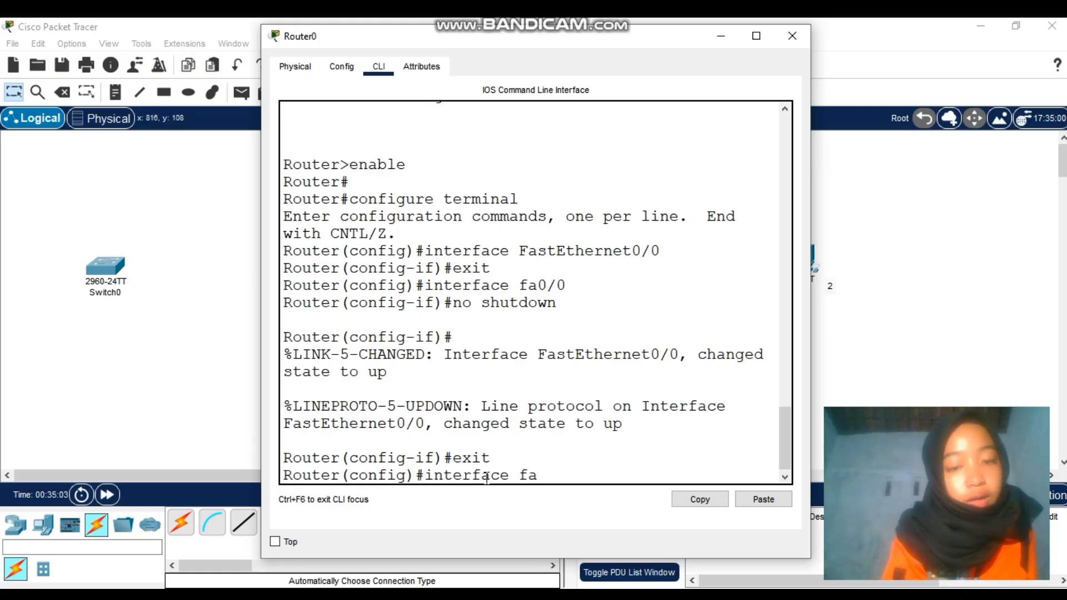
text(0/)
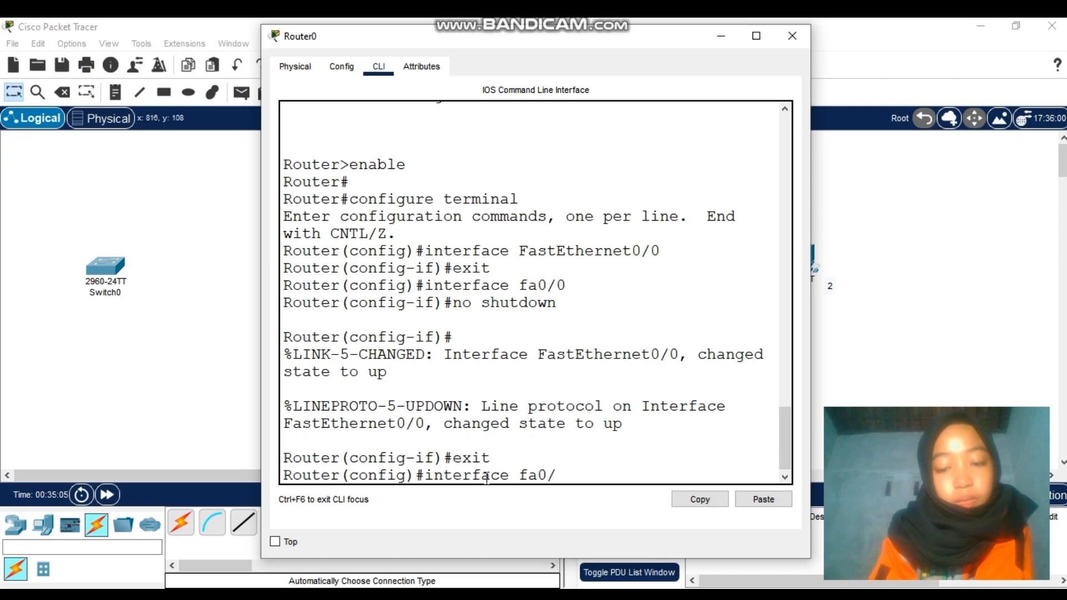
text(1)
key(Return)
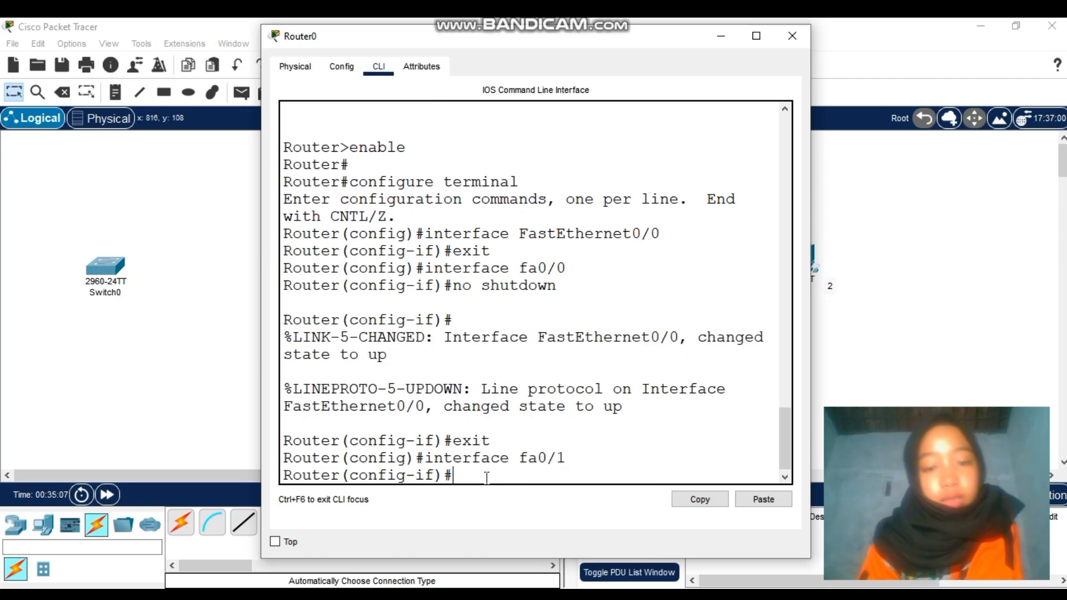
text(e)
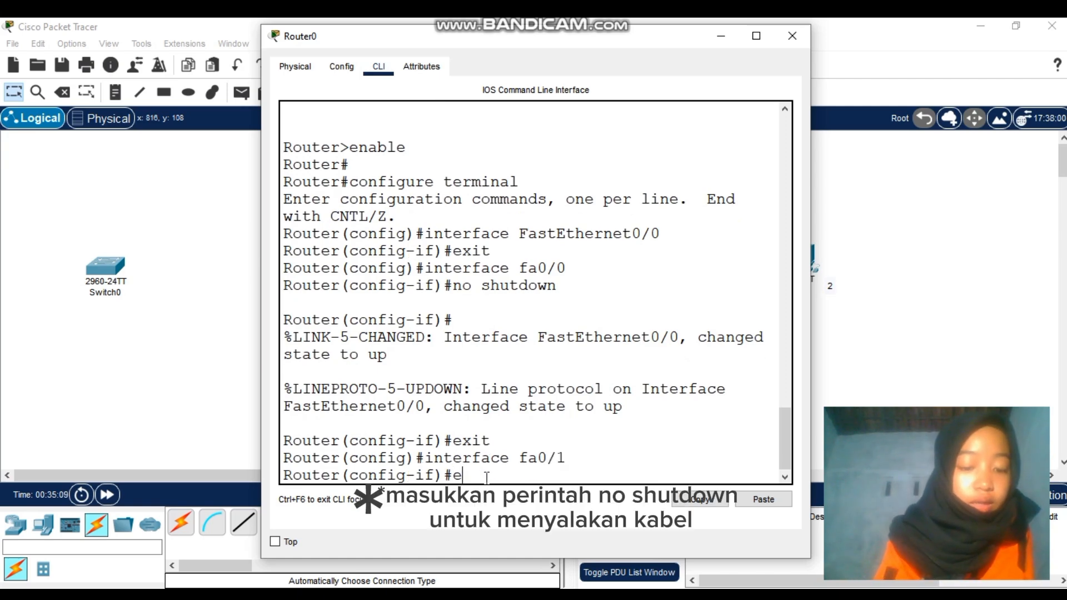
text(xit)
key(Return)
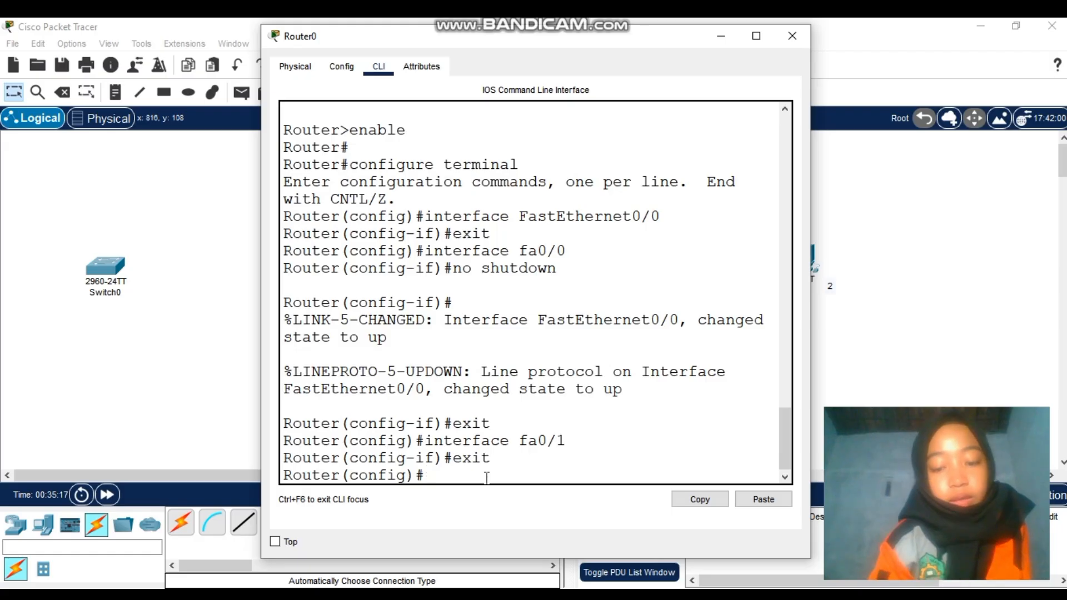
text(int)
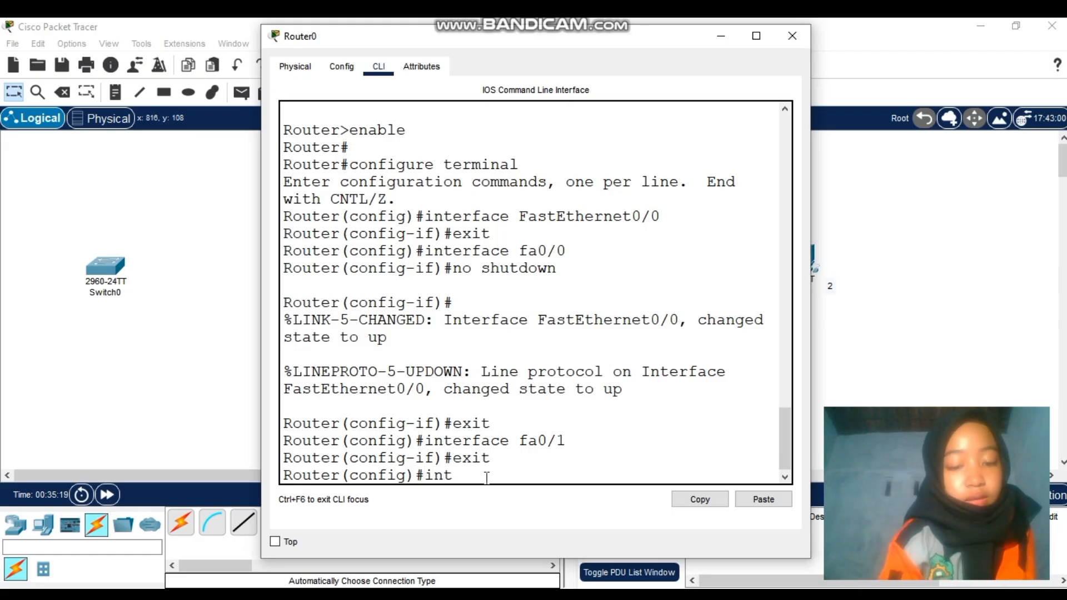
text(erfac)
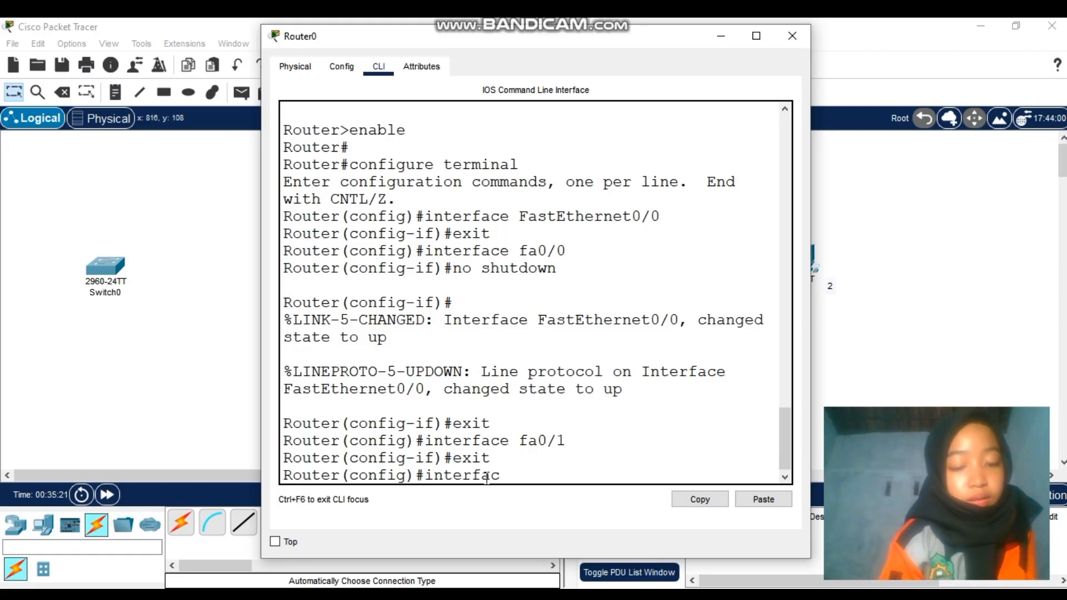
text(e )
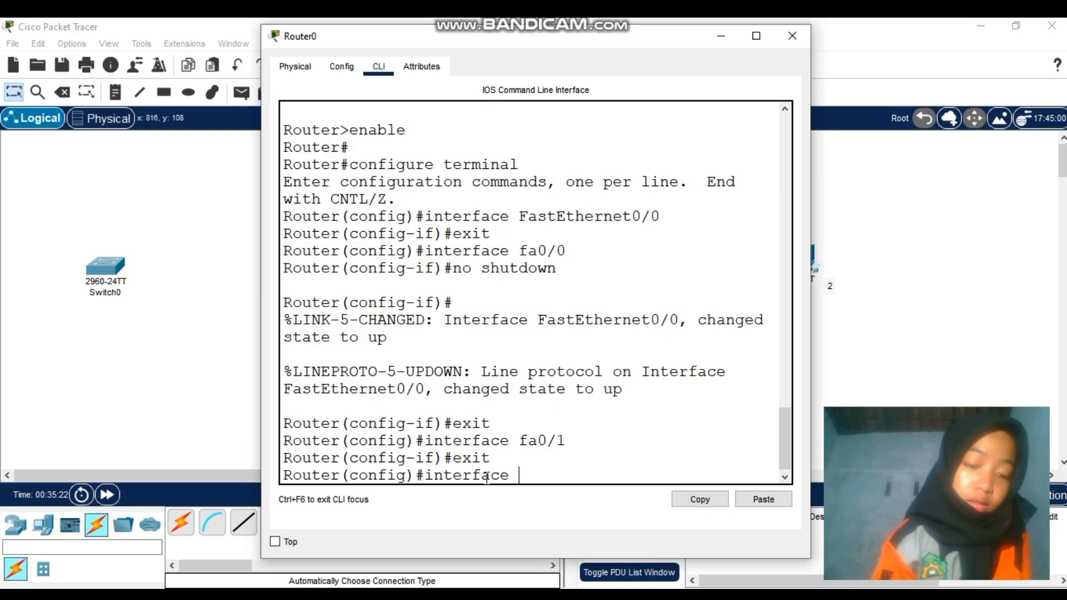
text(fa0/0)
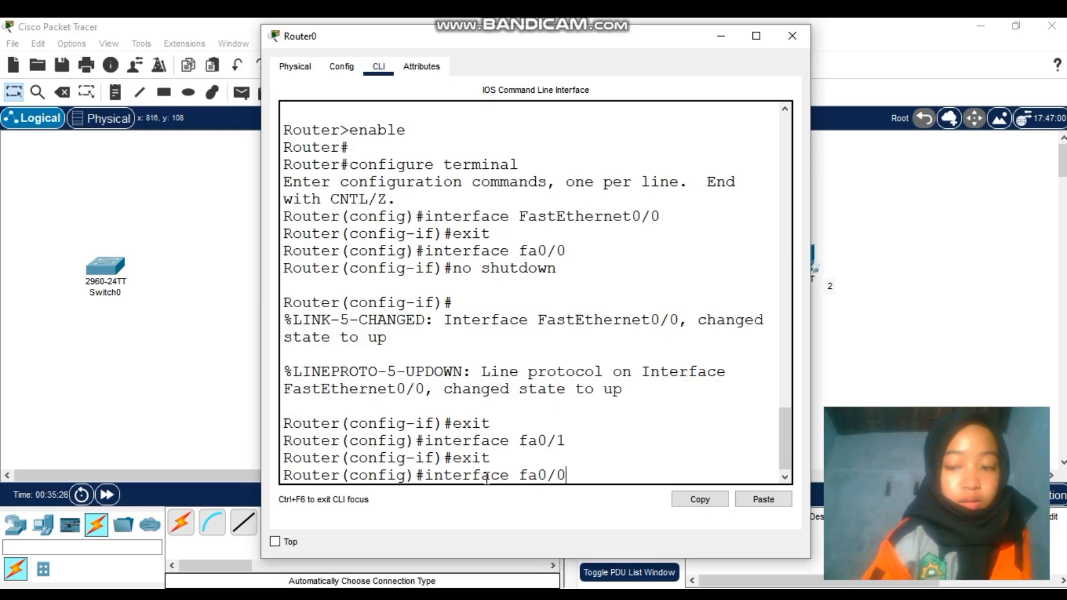
key(Return)
Assign fa0/0 the address 10.10.10.1 255.255.255.0 and exit interface configuration
text(ip a)
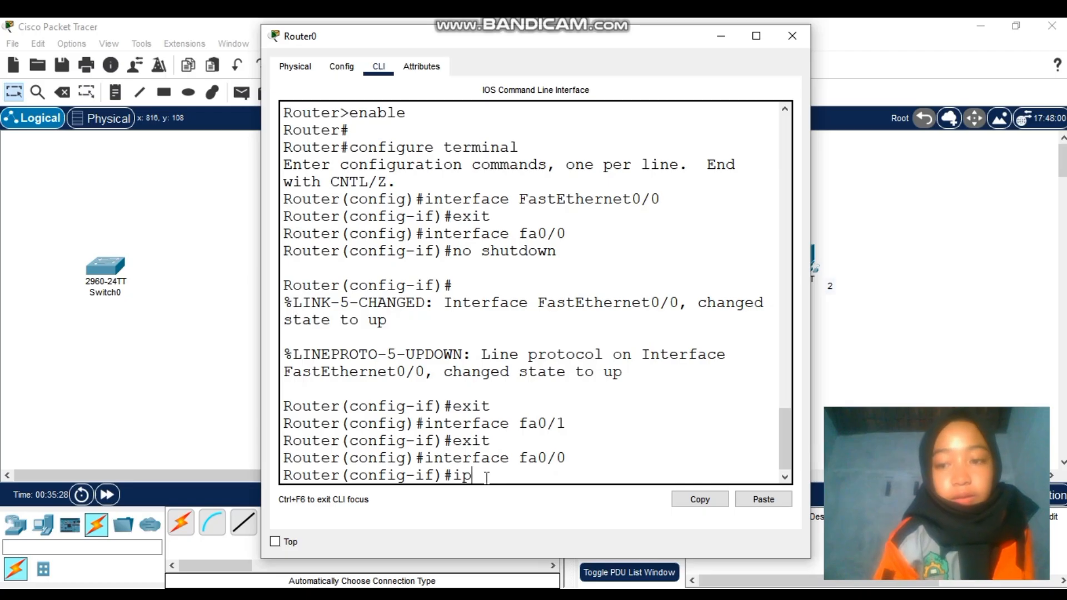
text(ddress)
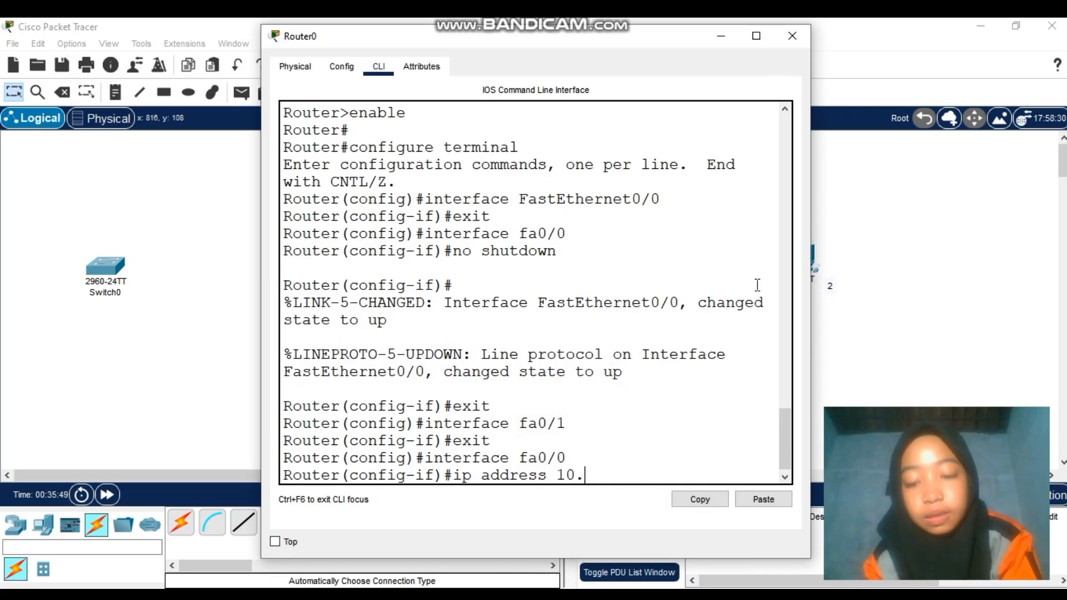
text(10)
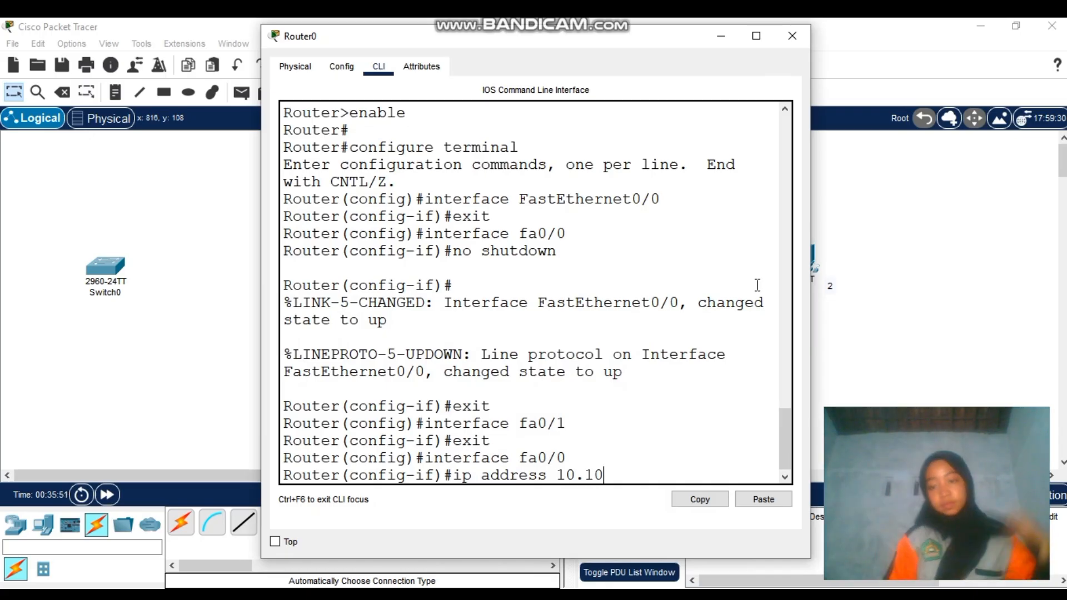
text(.)
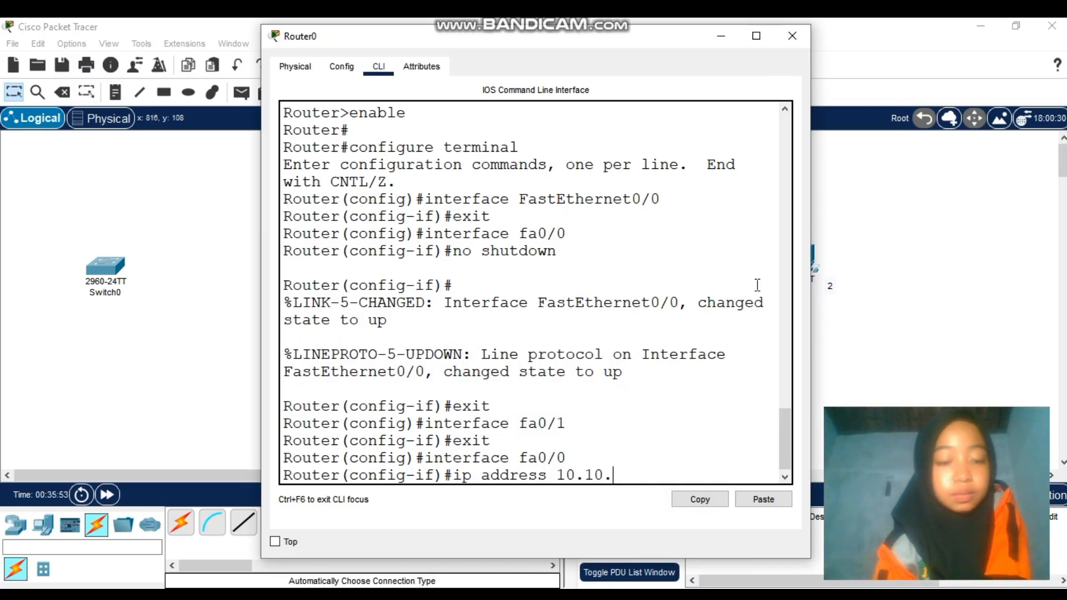
text(10)
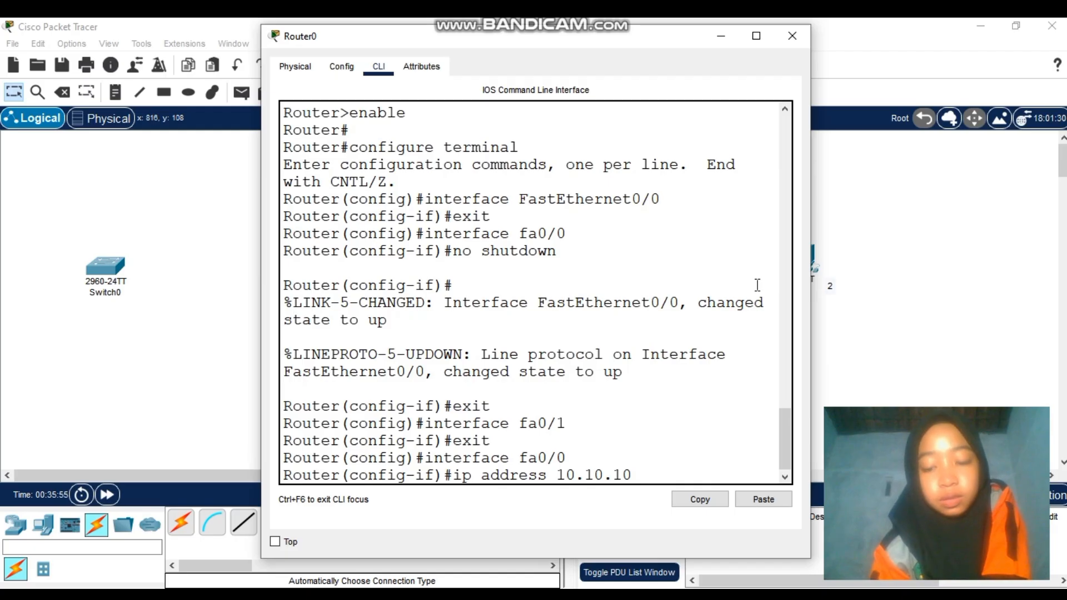
text(.1)
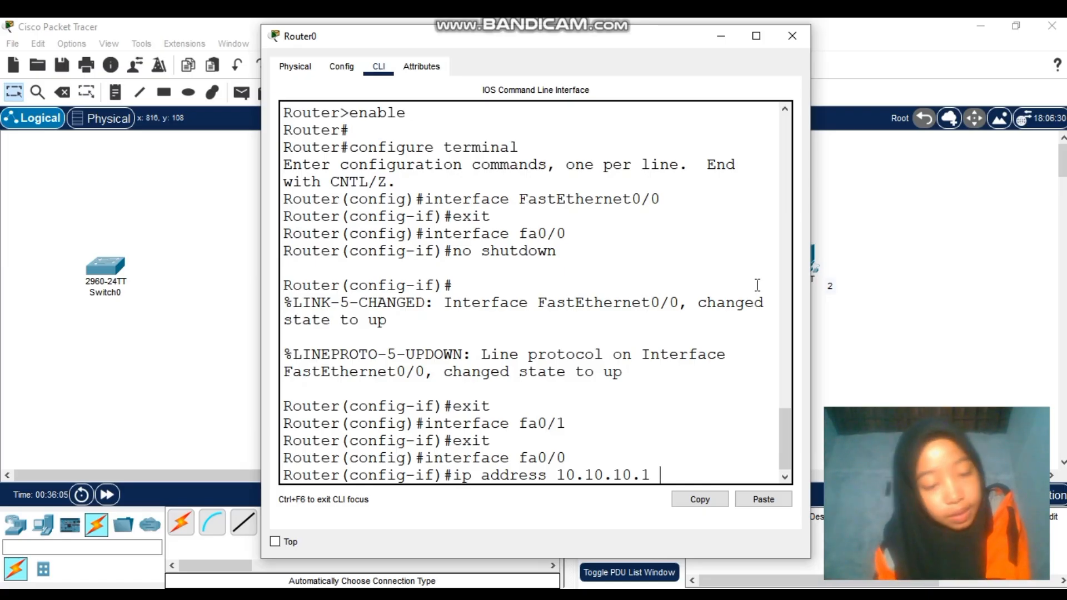
text(25)
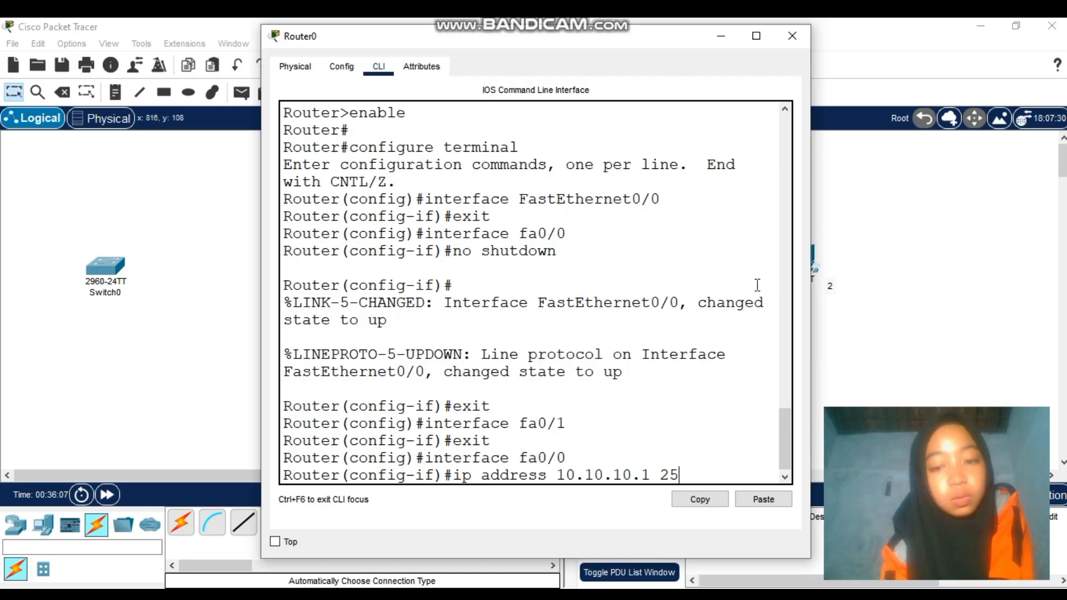
text(5.25)
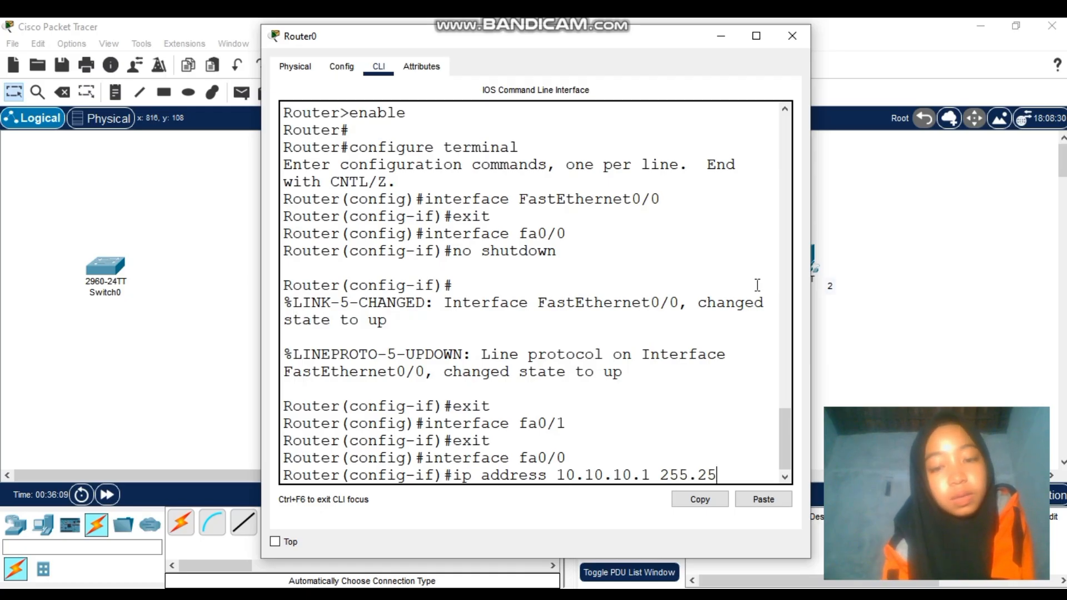
text(5.255.2)
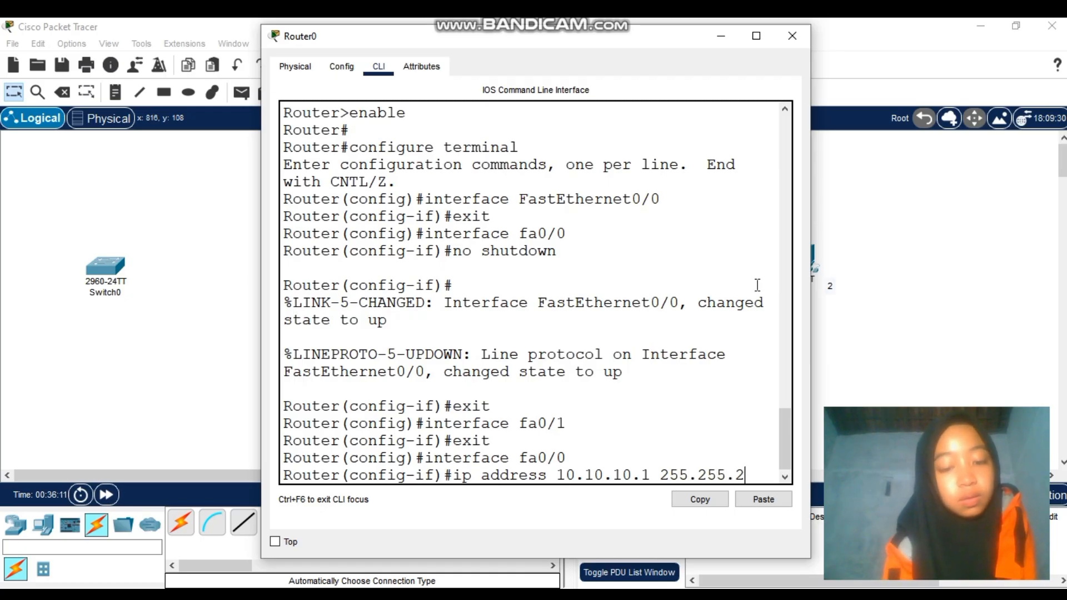
text(.0)
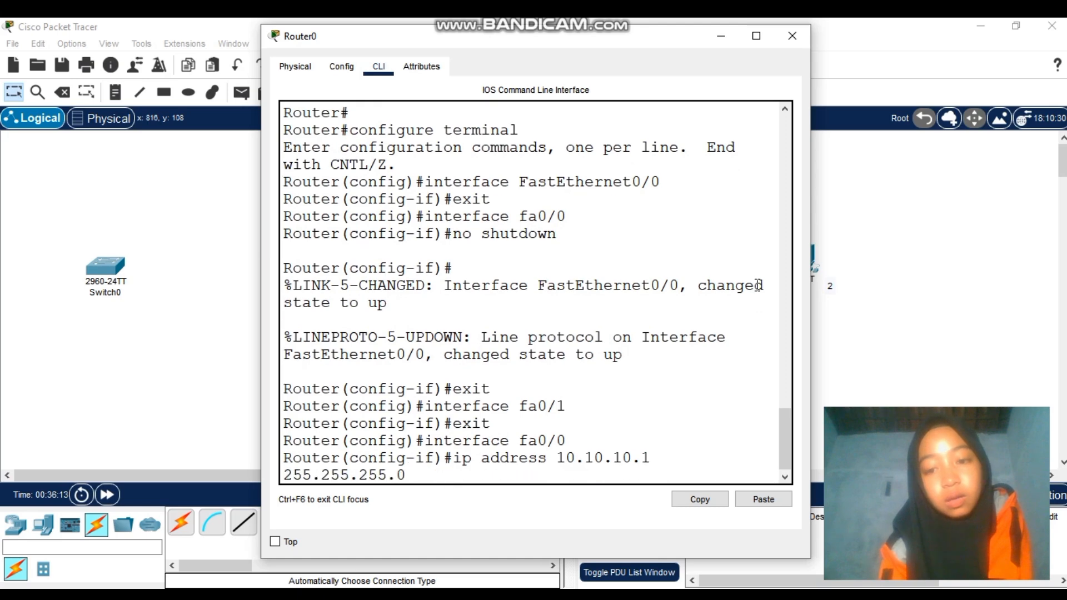
key(Return)
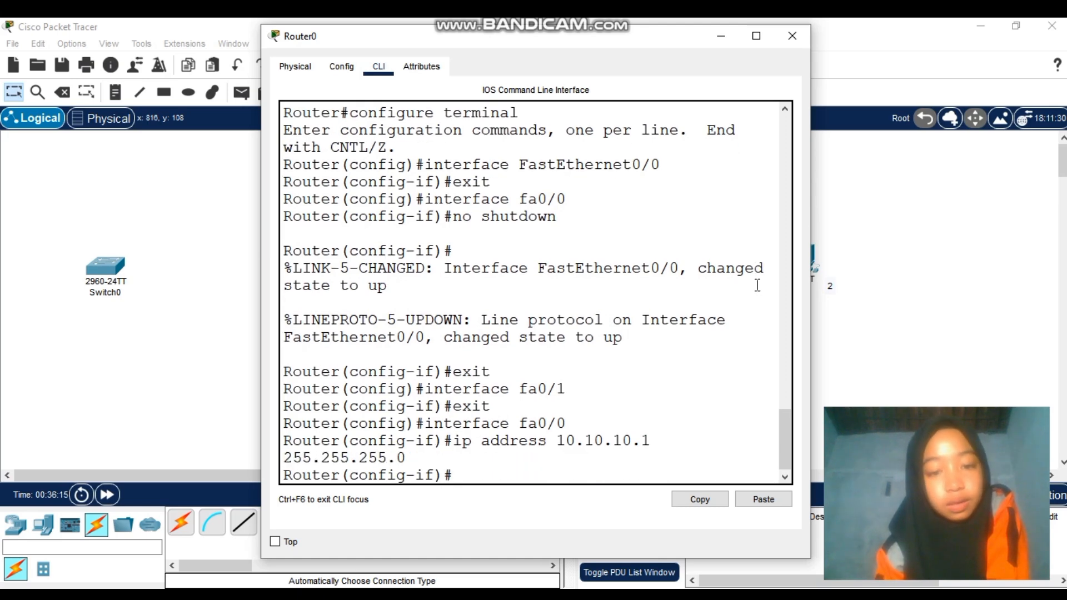
text(e)
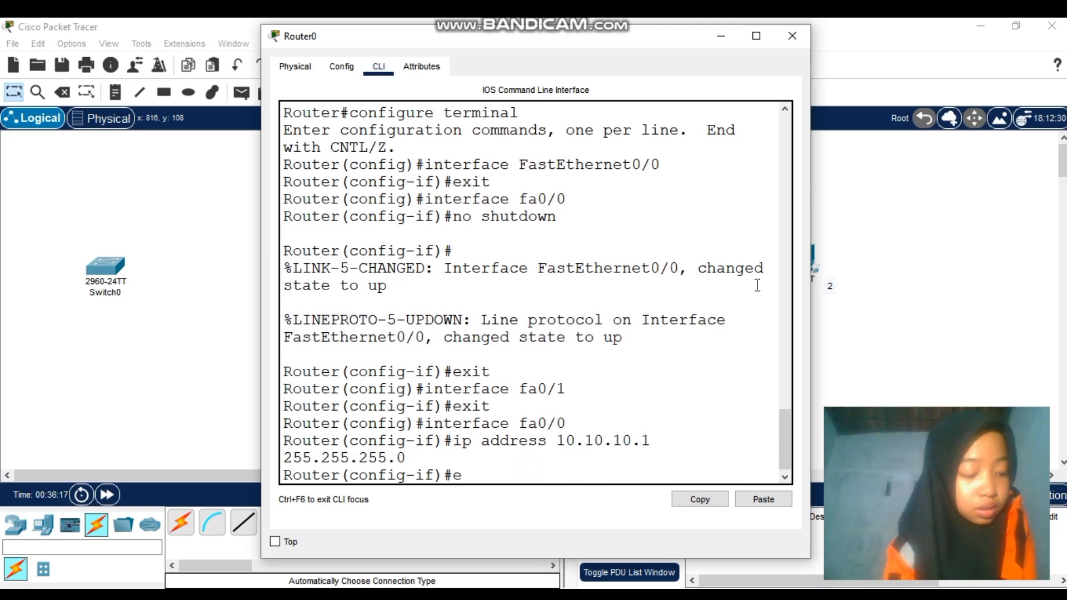
text(xit)
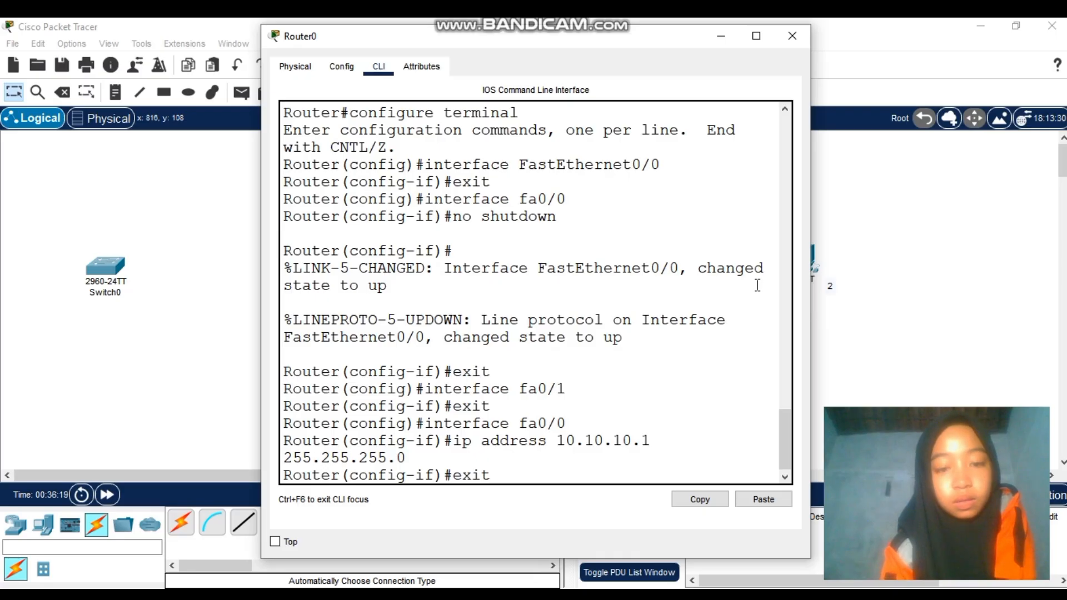
key(Return)
text(i)
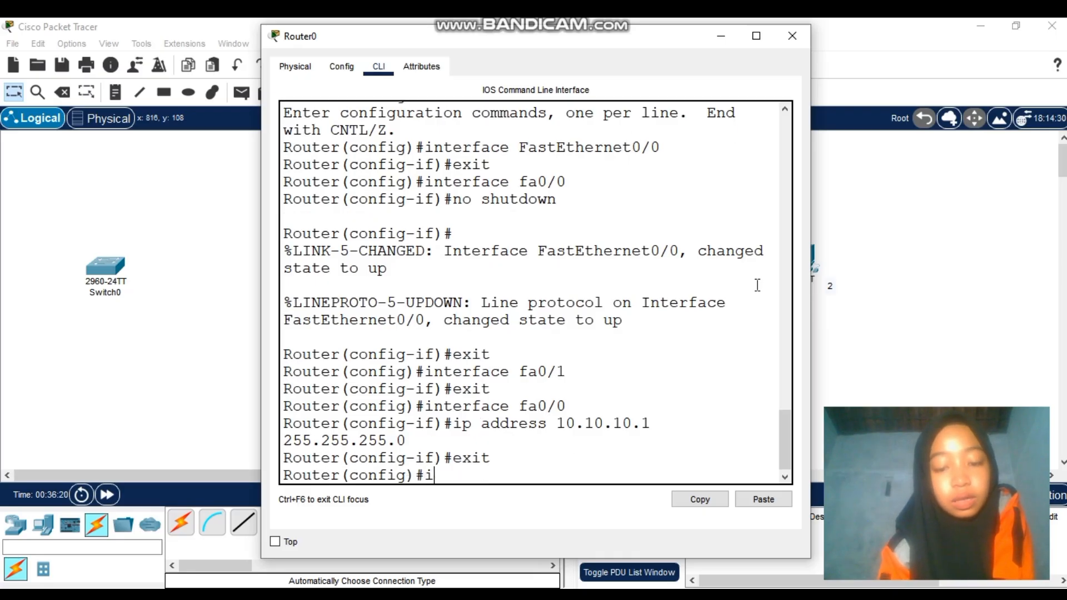
text(nterfa)
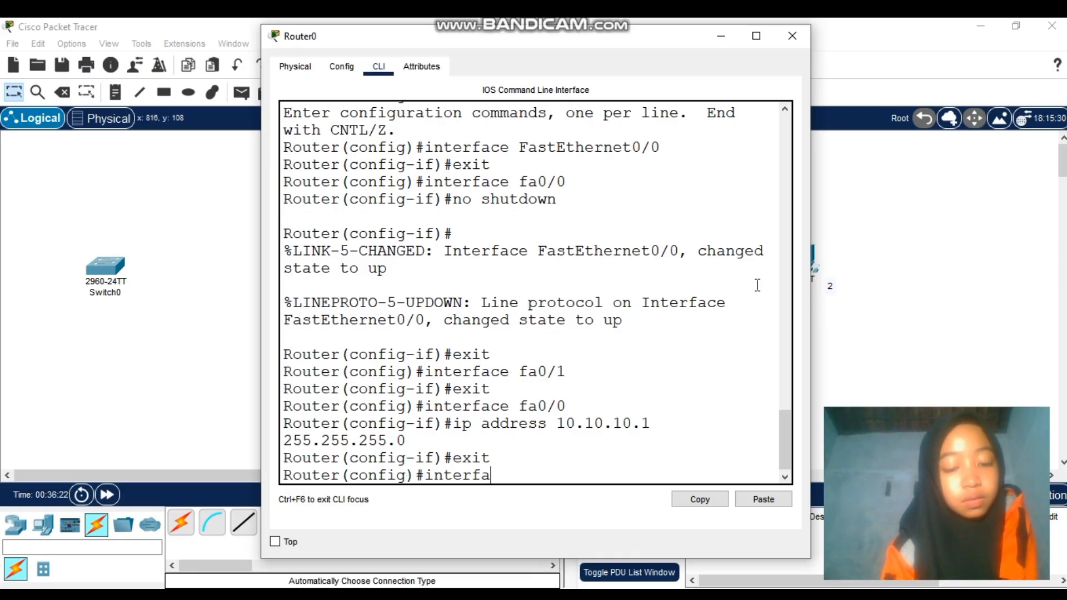
text(ce fa)
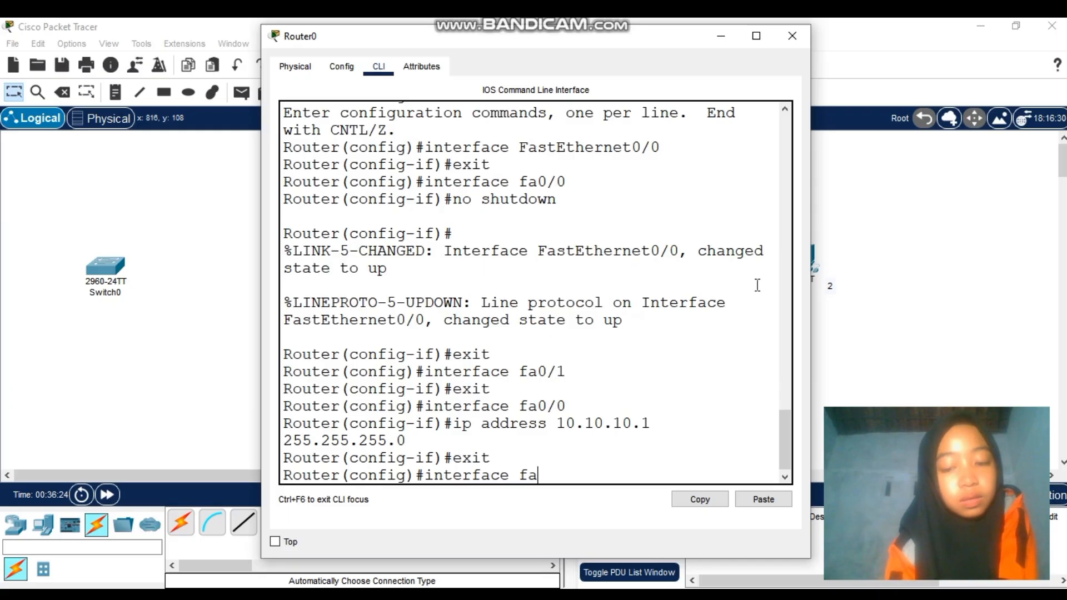
text(0/1)
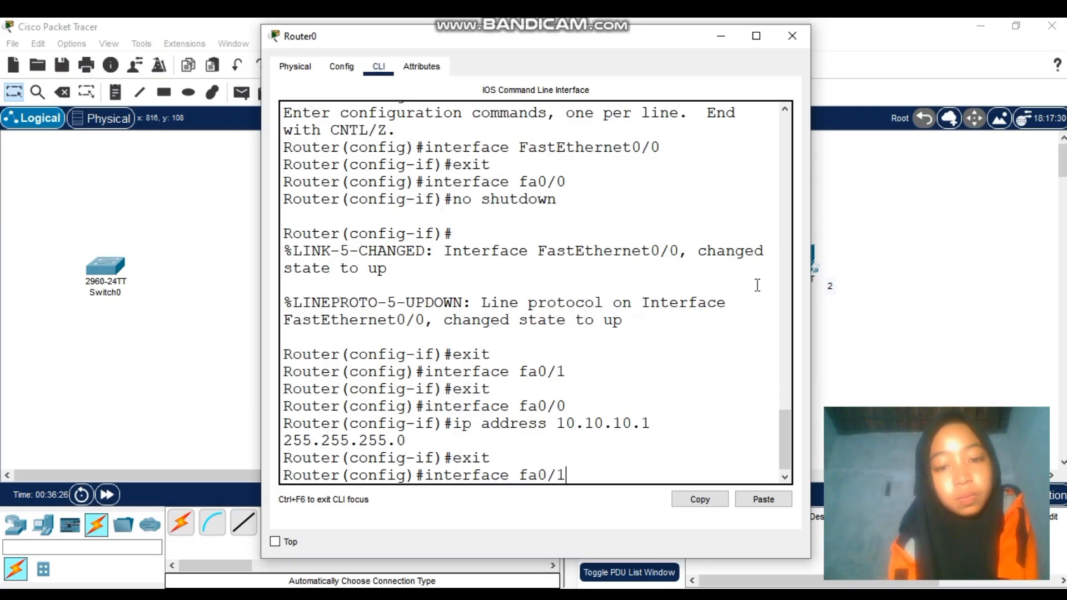
Enter fa0/1, assign it 20.20.20.1 255.255.255.0, and exit to global configuration
key(Return)
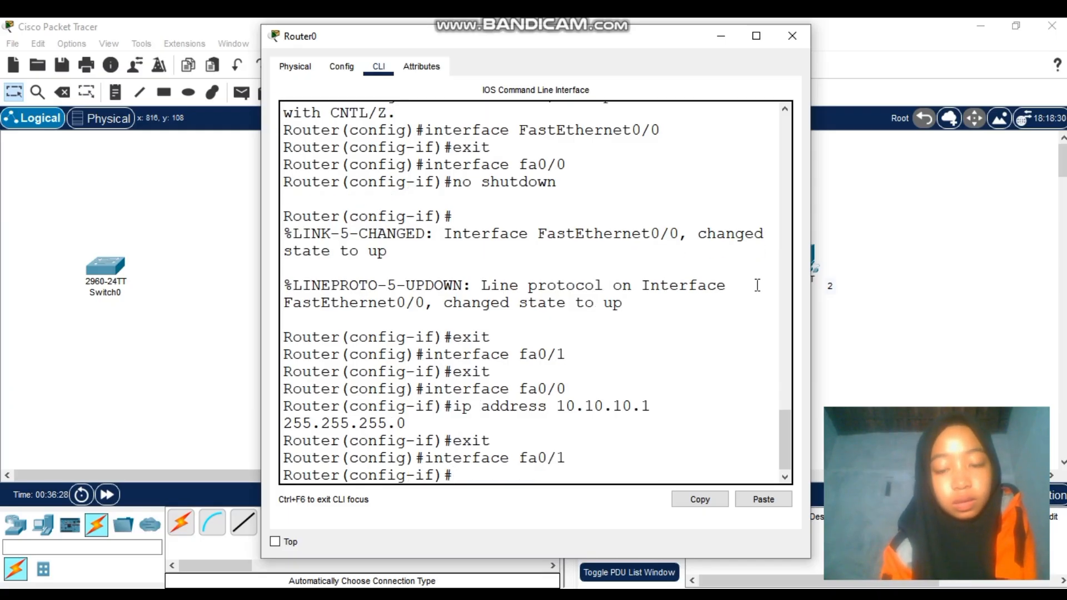
text(ip ad)
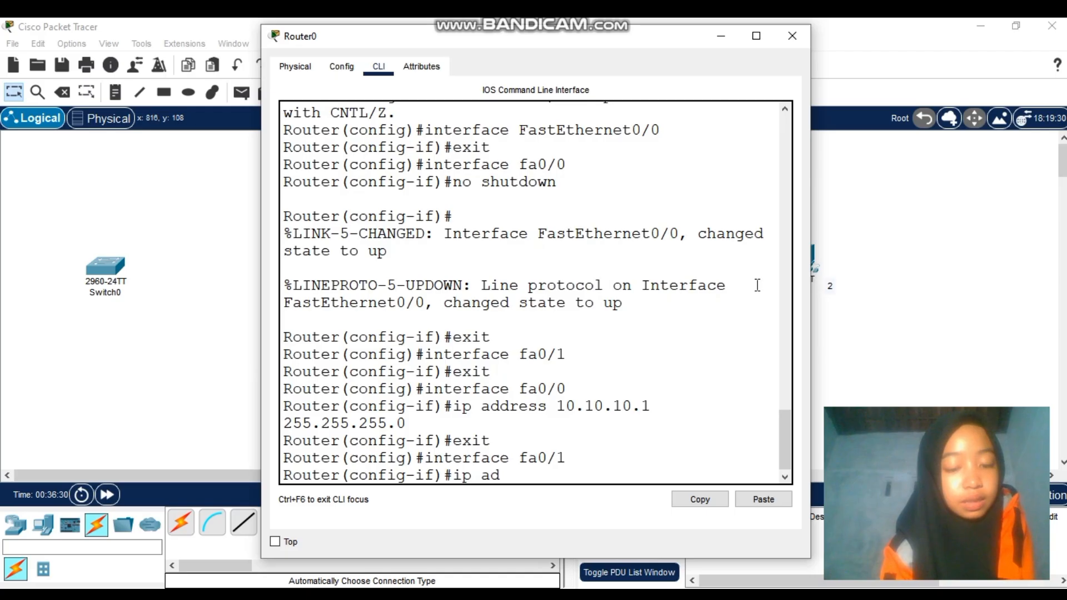
text(dress)
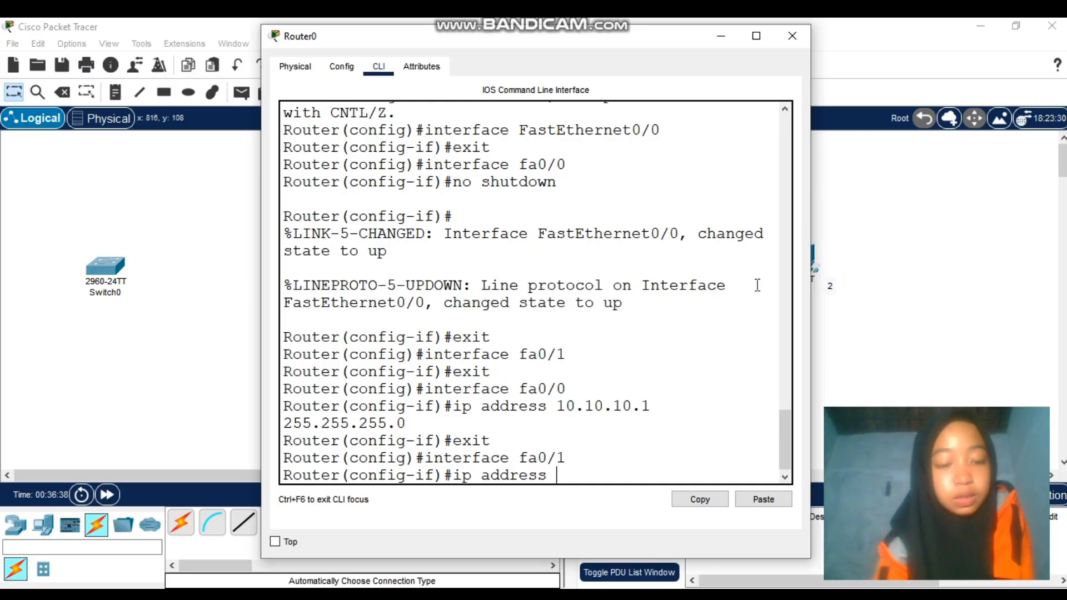
text(29)
key(BackSpace)
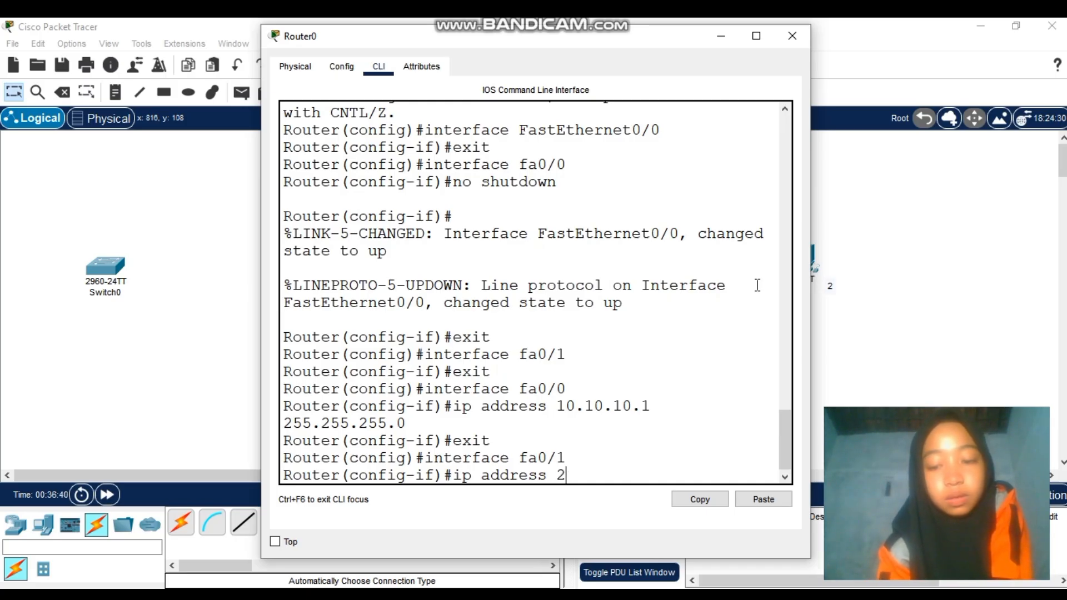
text(0.20.)
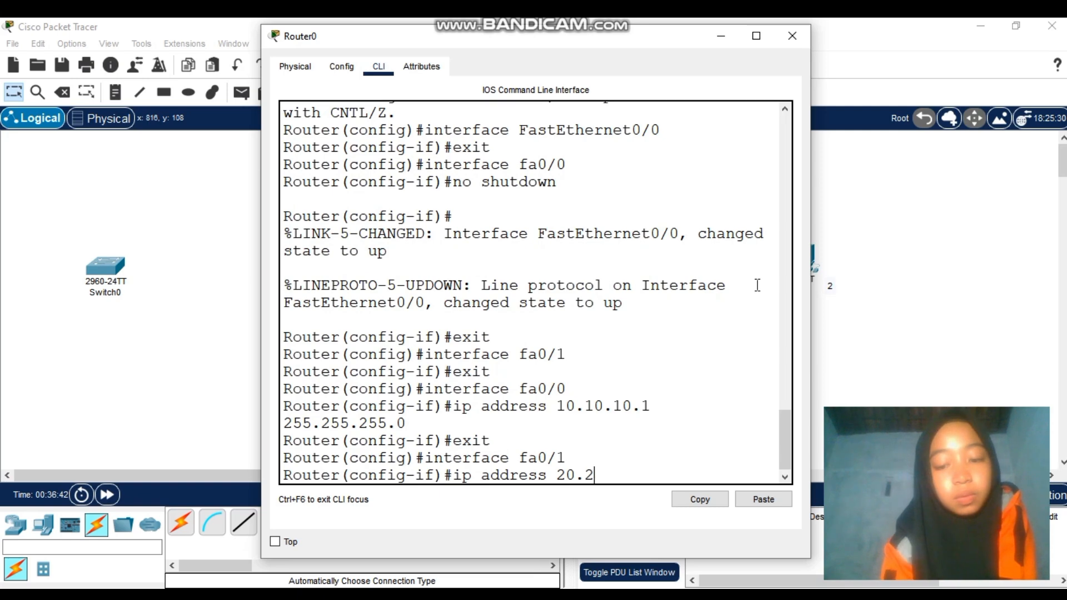
text(20.1)
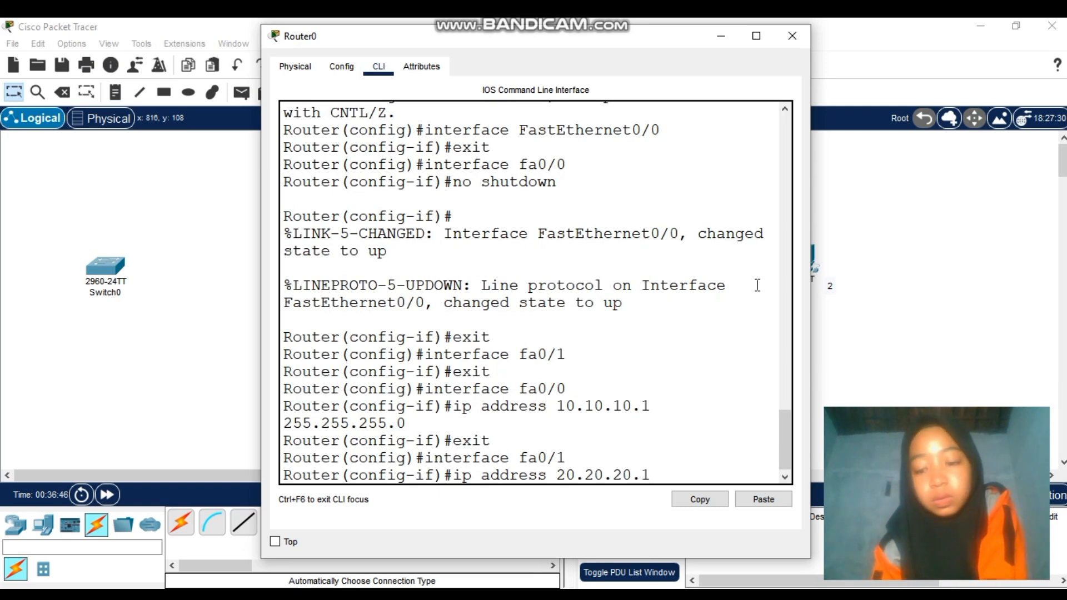
text( 255)
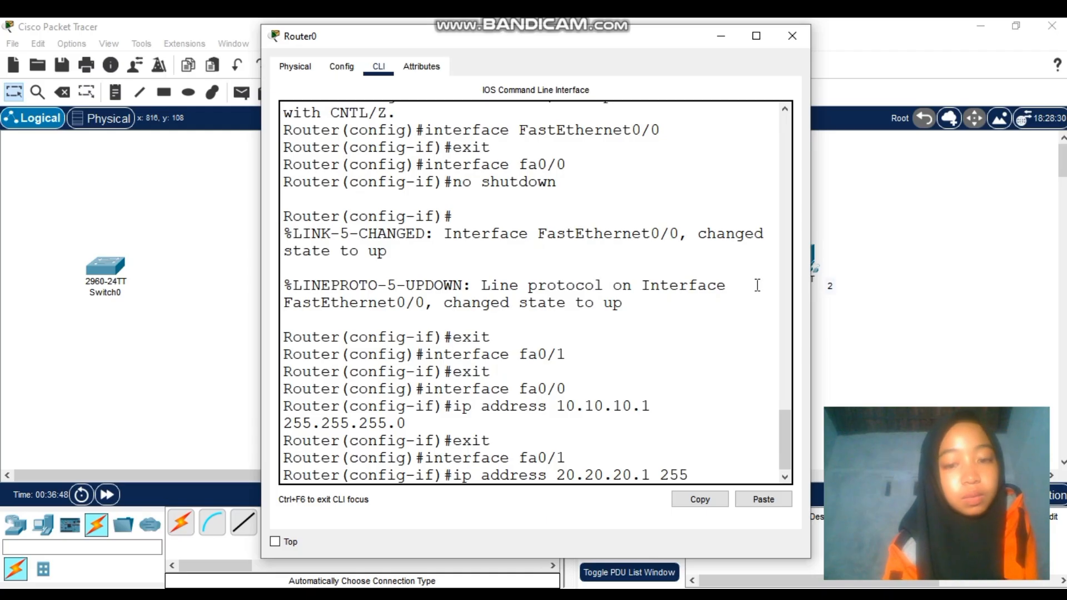
text(.25)
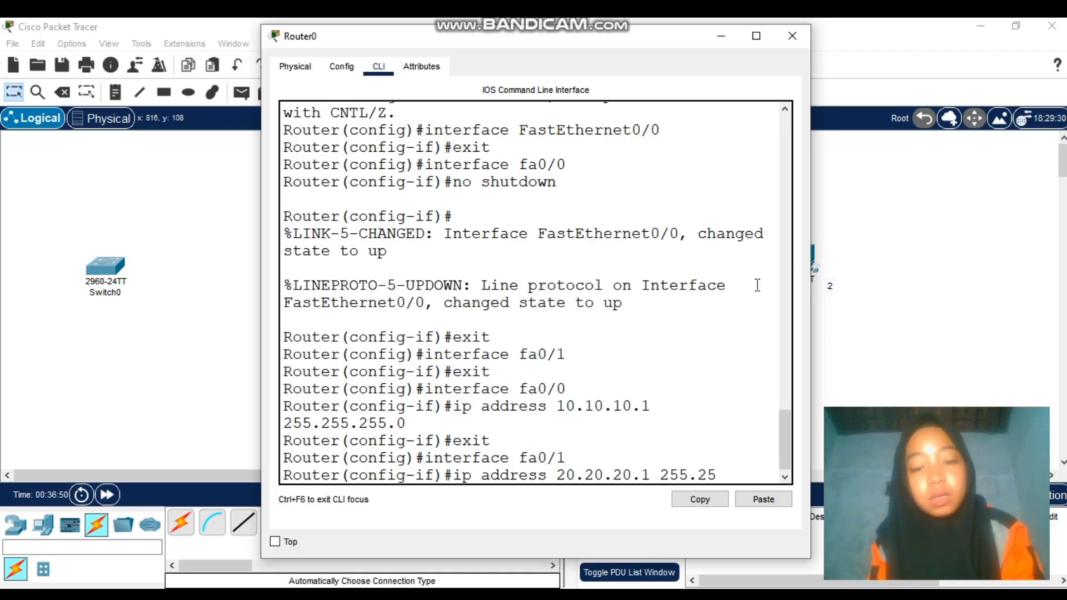
text(5.255.255)
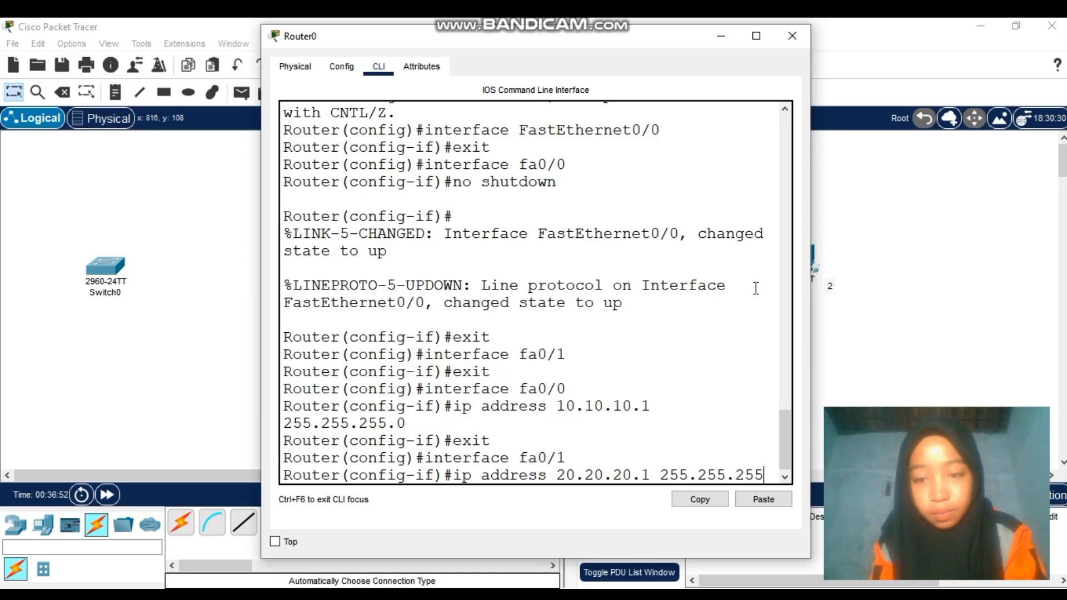
text(0)
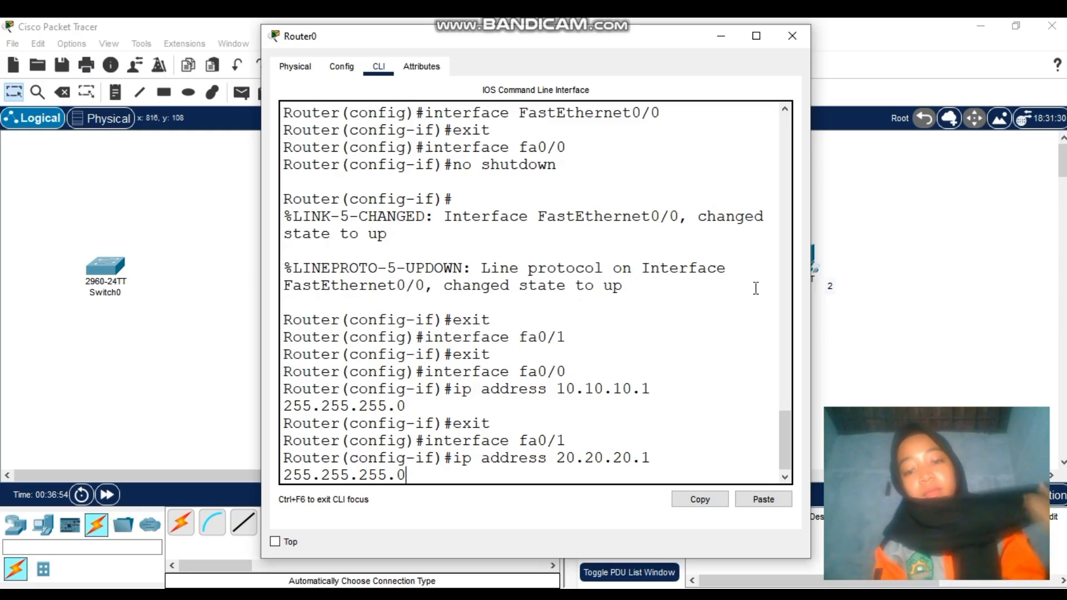
key(Return)
text(e)
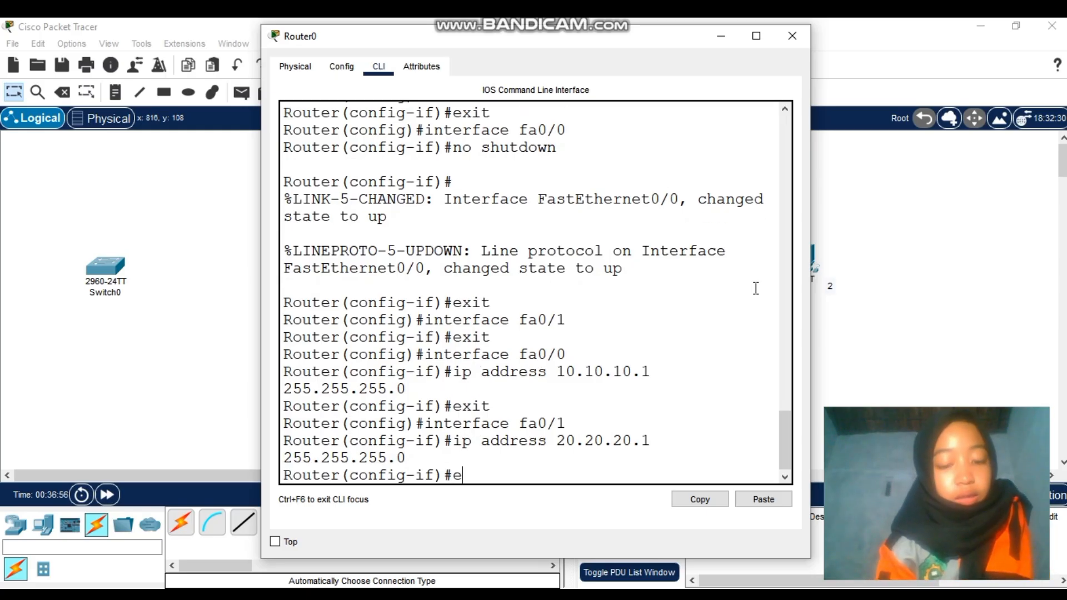
text(xit)
key(Return)
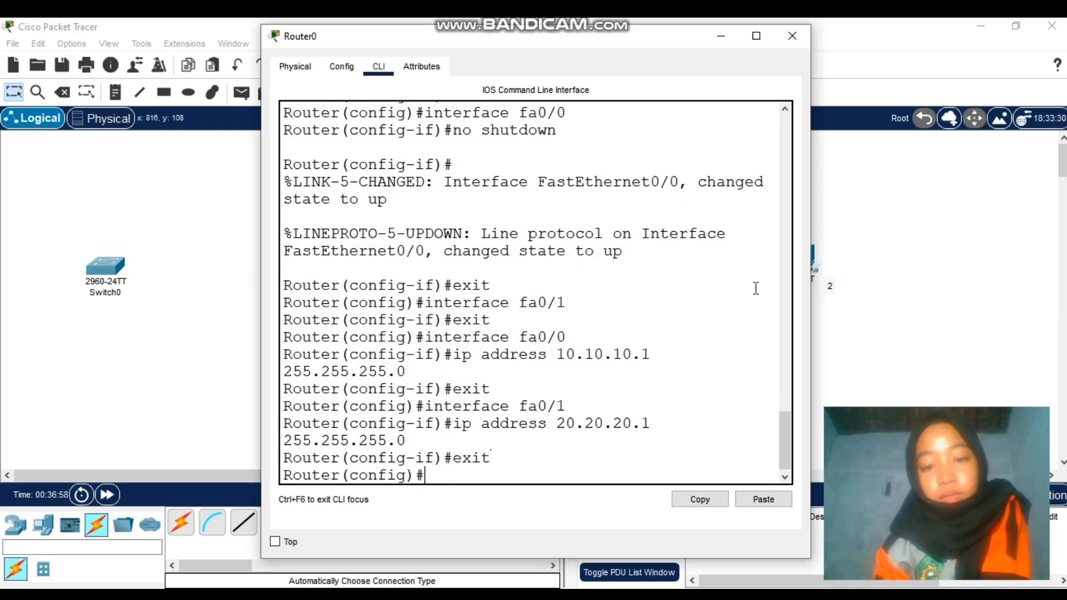
Close Router0's window and enter PC1's IPv4 address 10.10.10.2 in IP Configuration
click(791, 37)
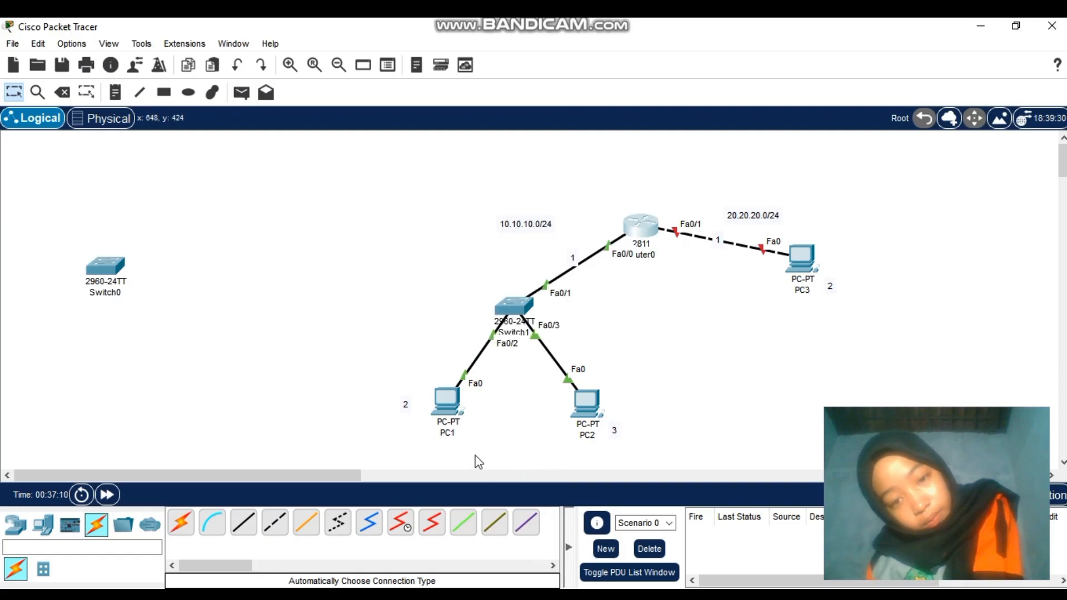
click(436, 410)
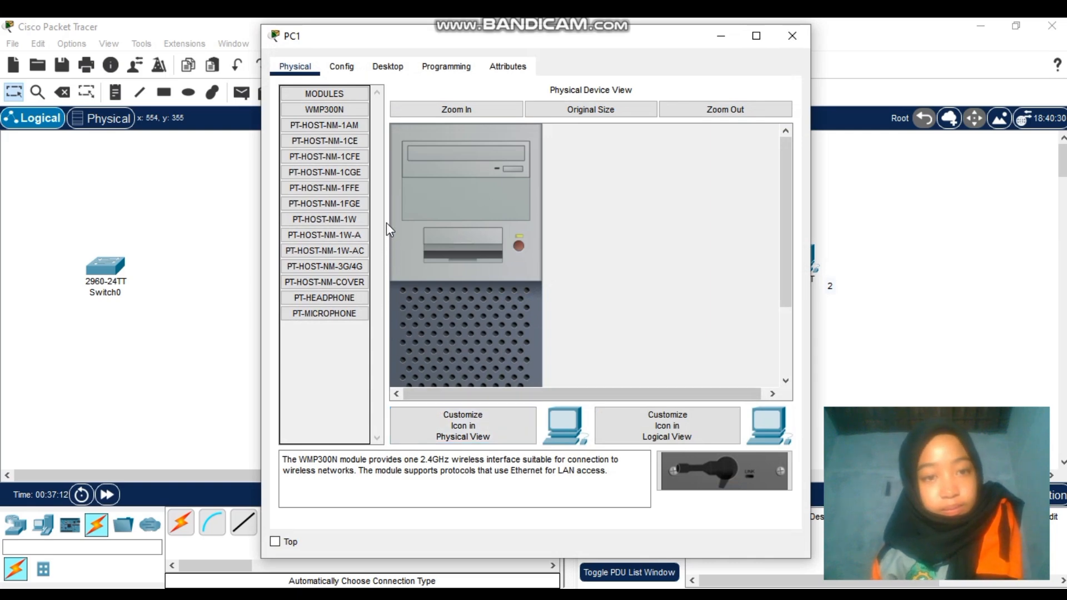
click(385, 69)
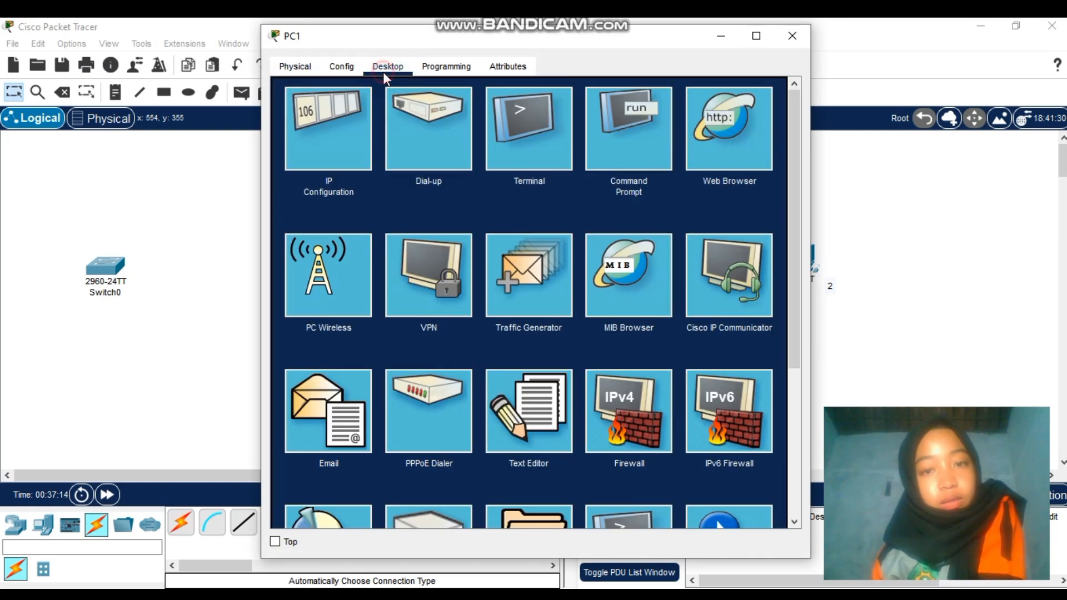
click(351, 146)
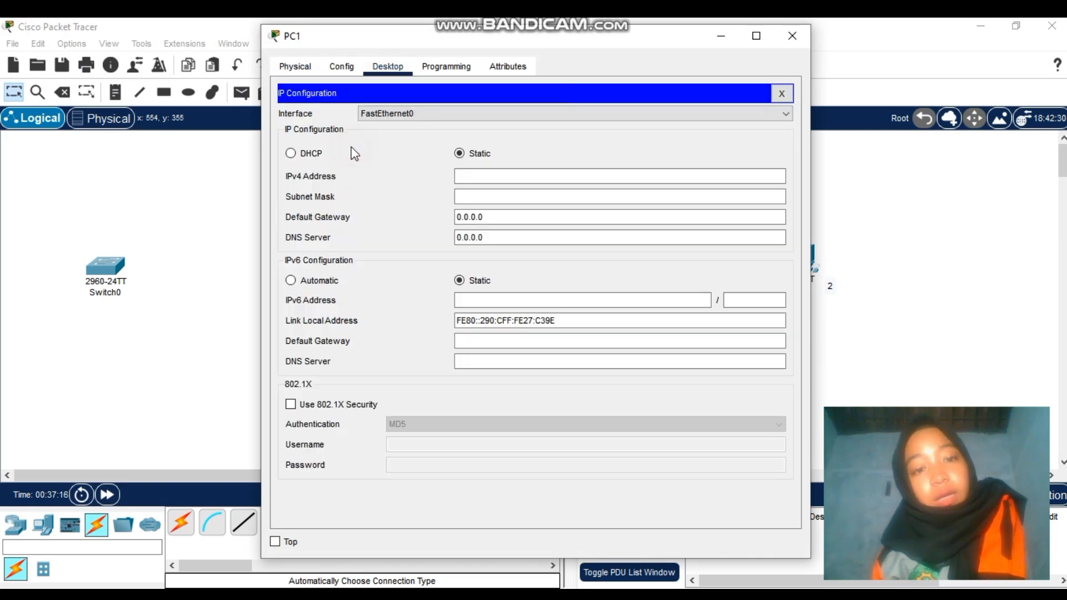
click(482, 175)
text(1)
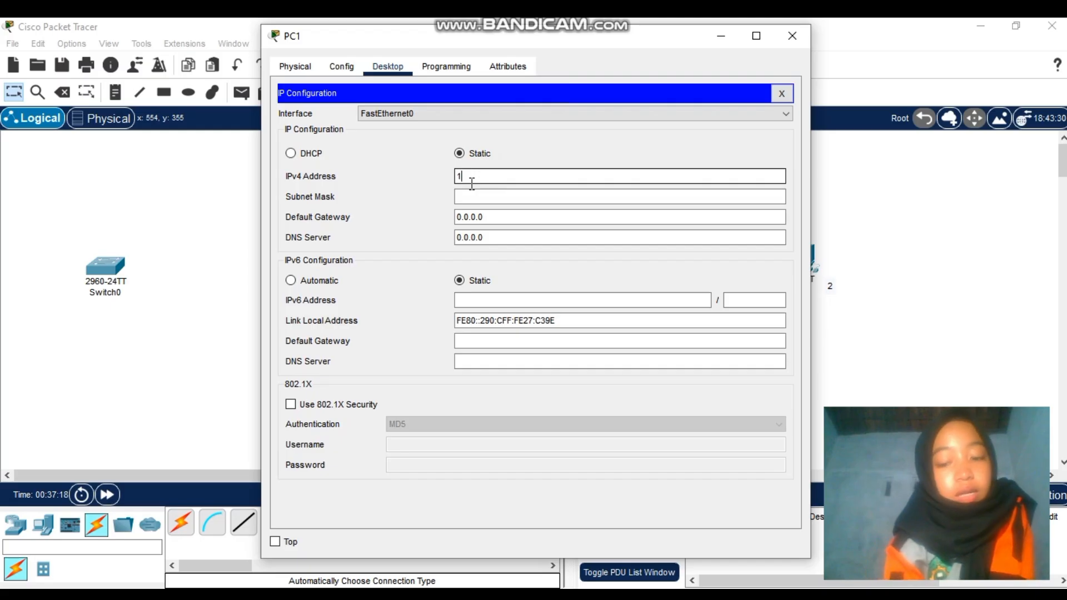
text(0.1)
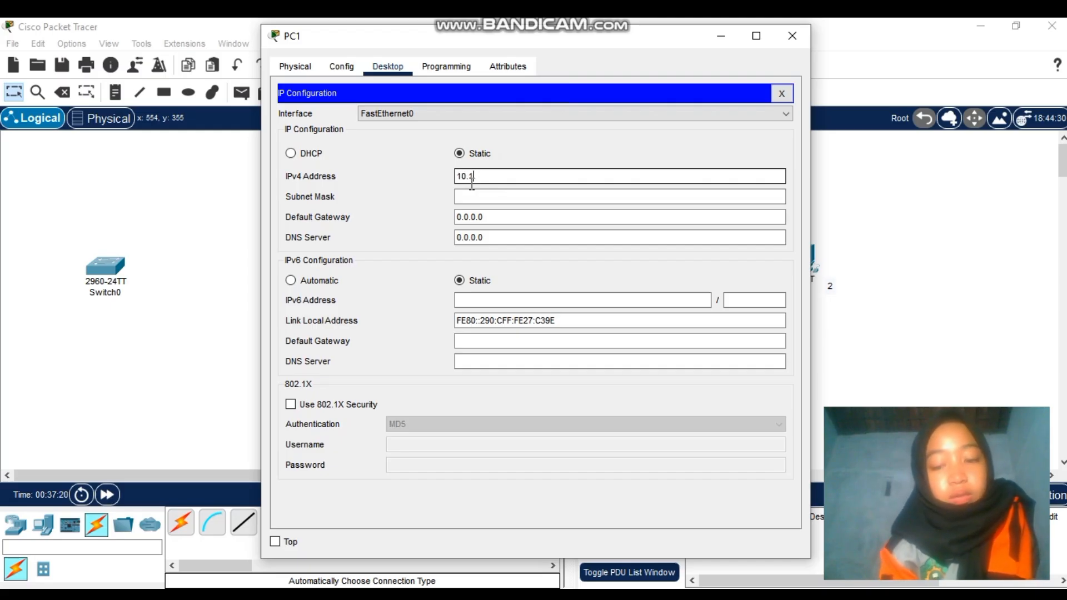
text(0.1)
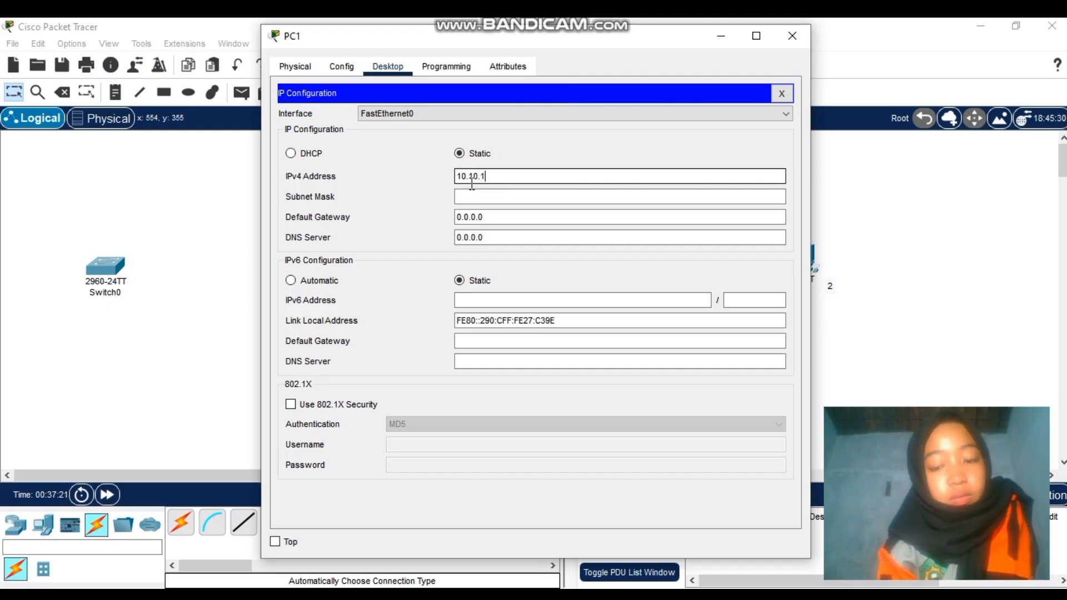
text(0.2)
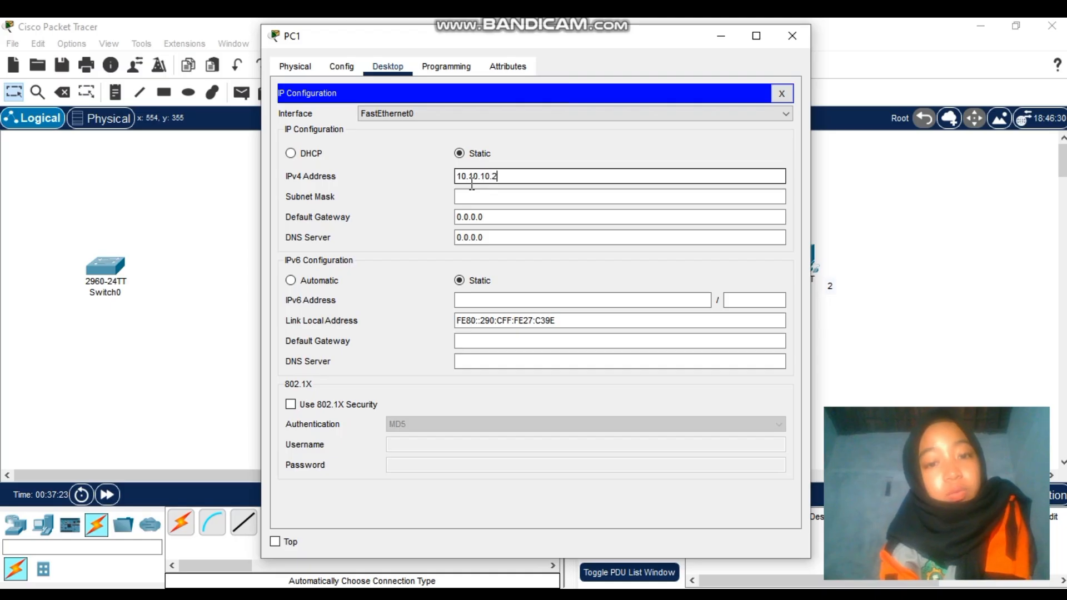
Set PC1's mask to 255.255.255.0 and gateway to 10.10.10.1, then close its window
click(476, 197)
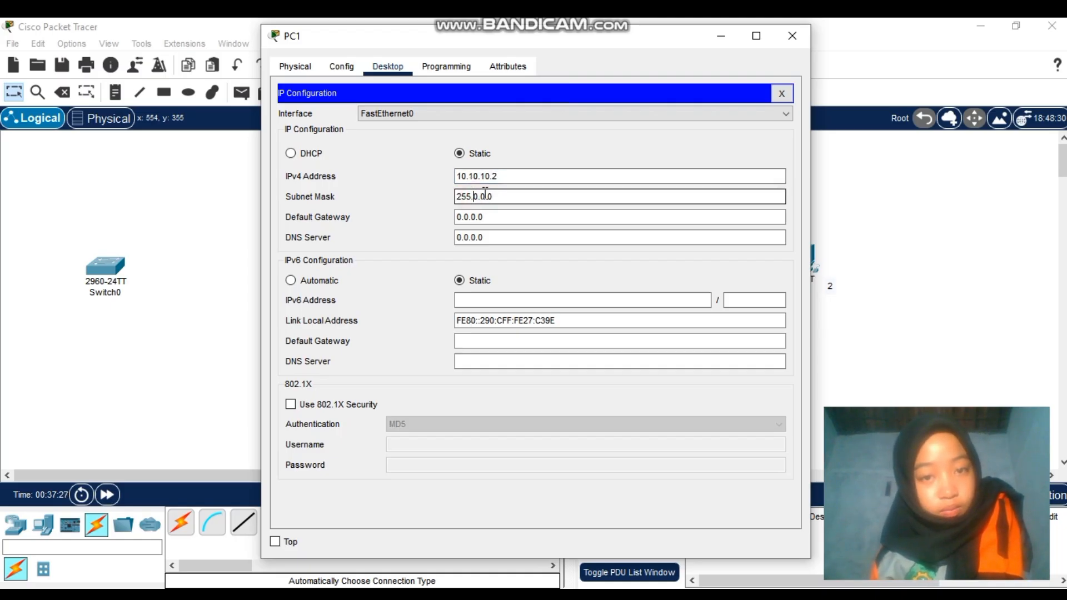
key(BackSpace)
key(BackSpace)
key(BackSpace)
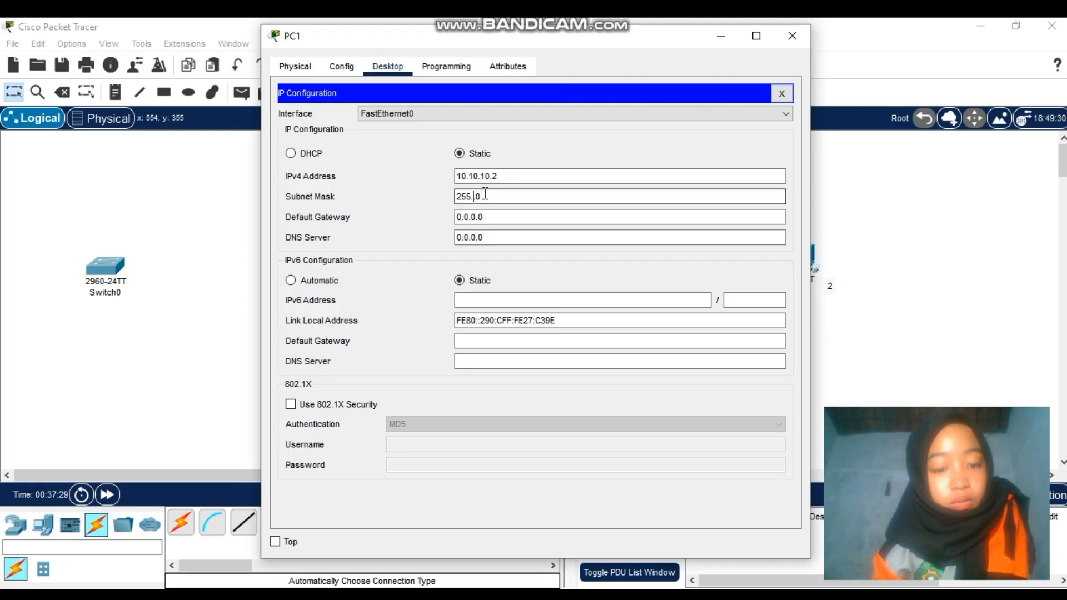
text(255.255.)
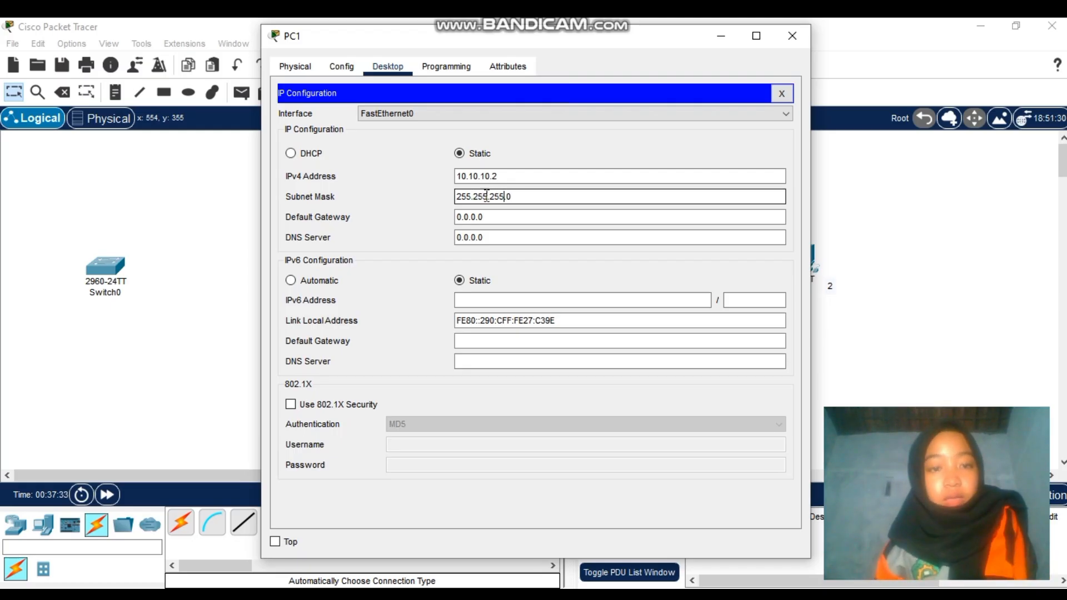
click(505, 217)
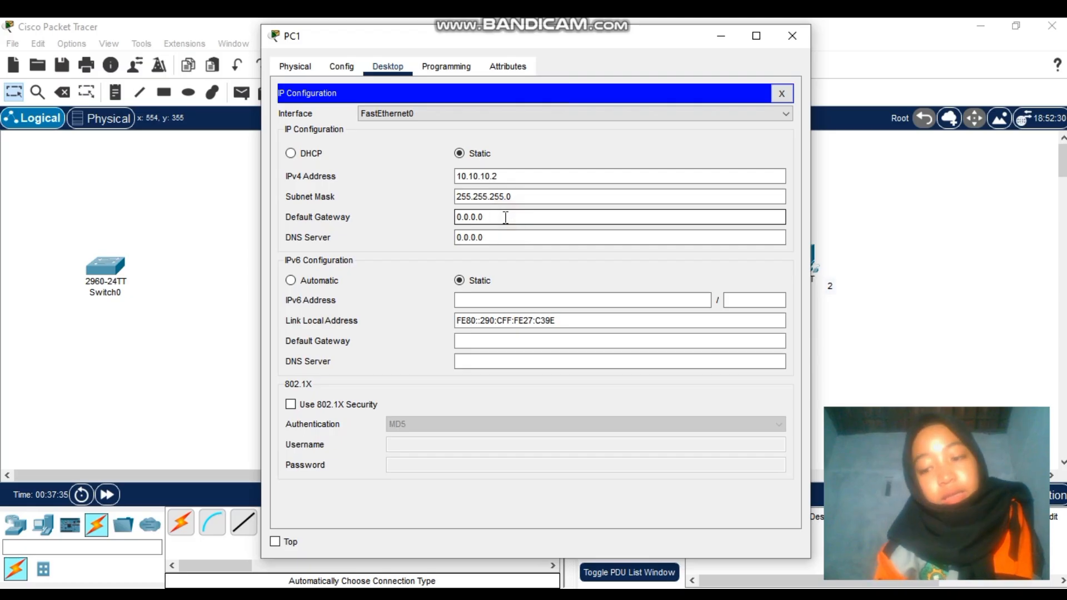
key(BackSpace)
key(BackSpace)
key(BackSpace)
key(BackSpace)
key(BackSpace)
key(BackSpace)
key(BackSpace)
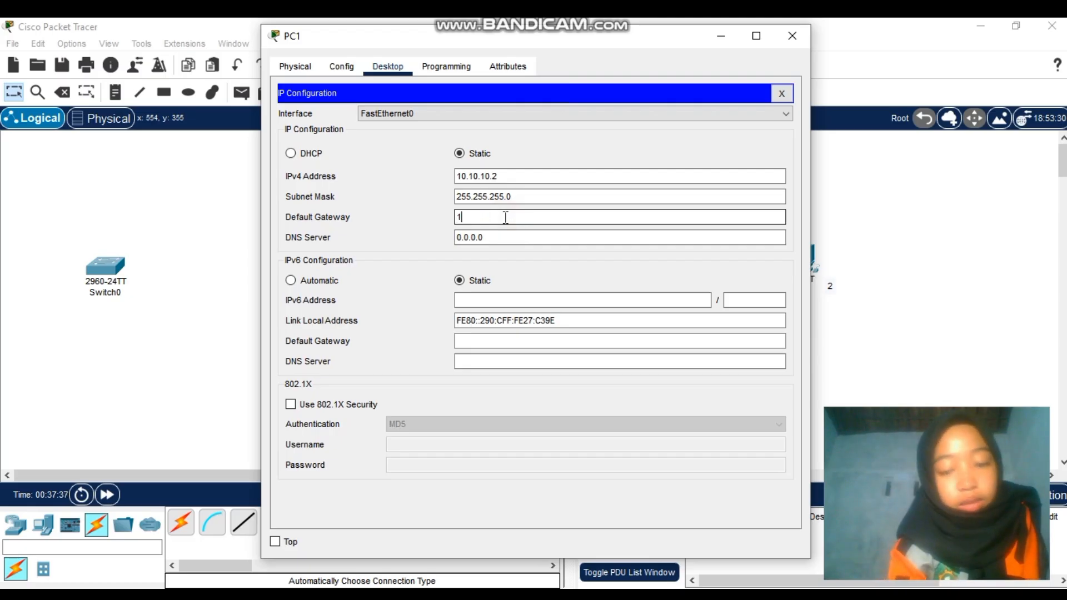
text(10.)
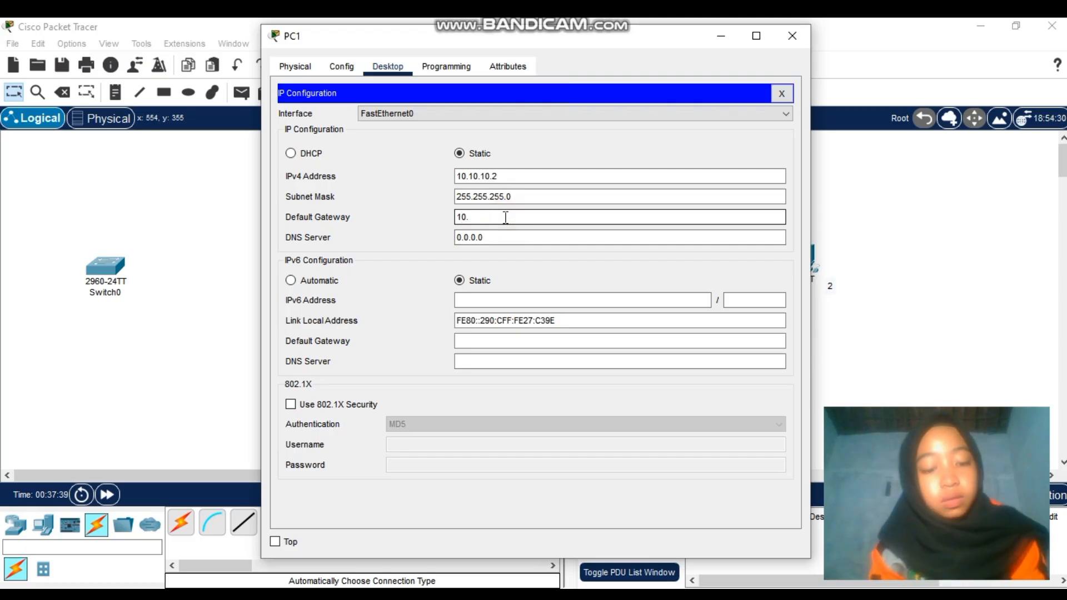
text(10.10.)
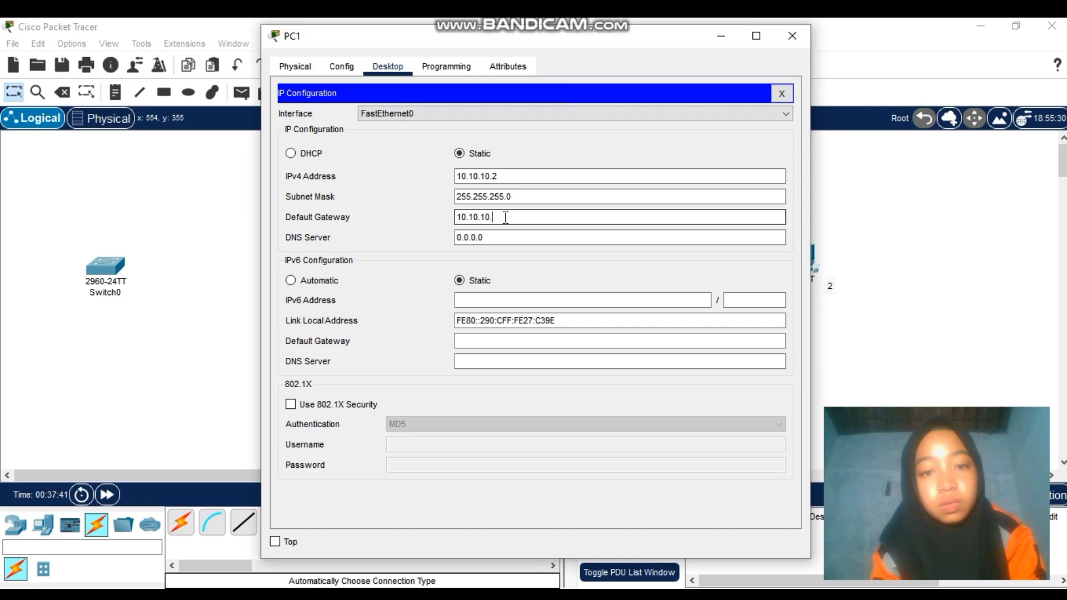
text(1)
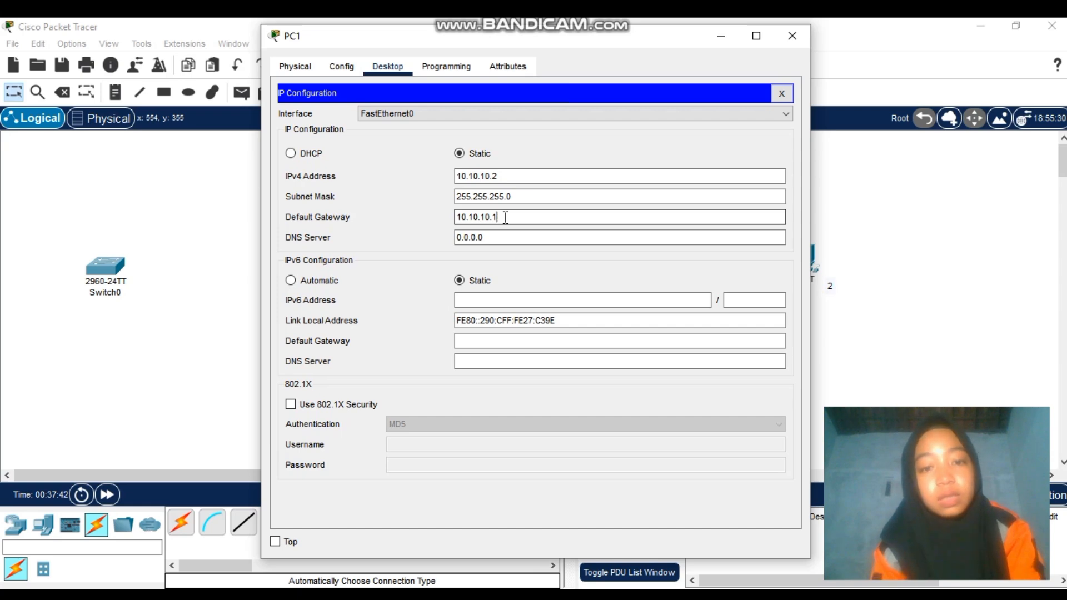
click(793, 36)
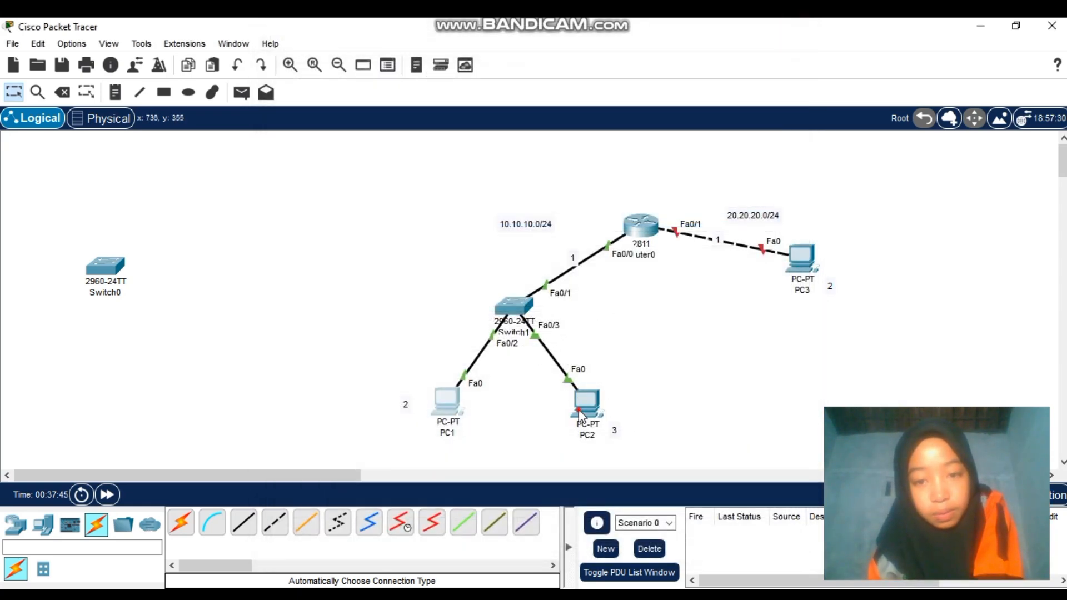
Enter IPv4 address 10.10.10.3 in PC2's IP Configuration
click(580, 416)
click(388, 66)
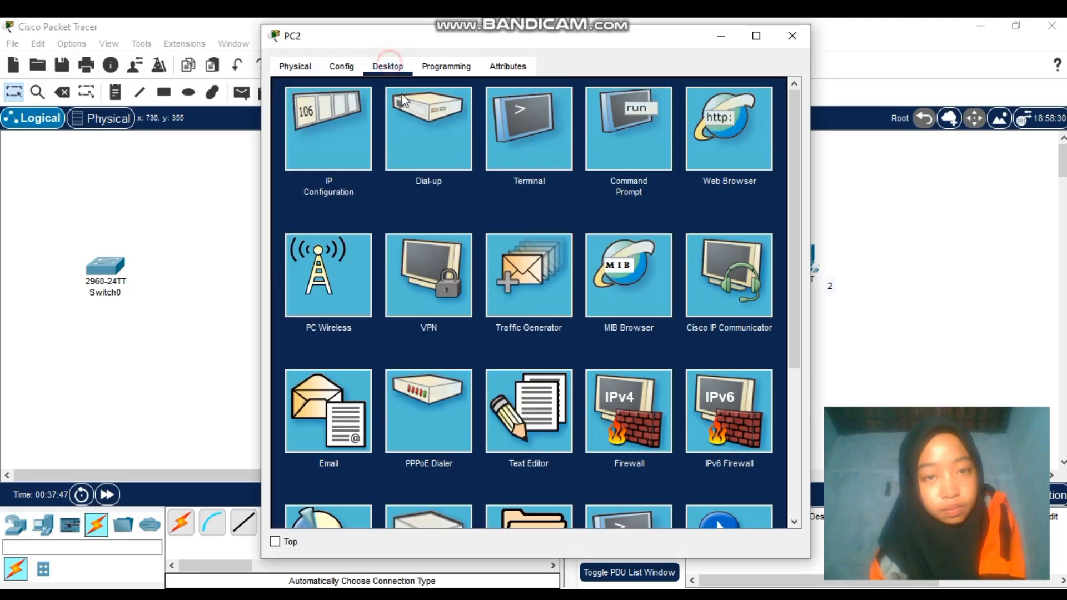
click(341, 146)
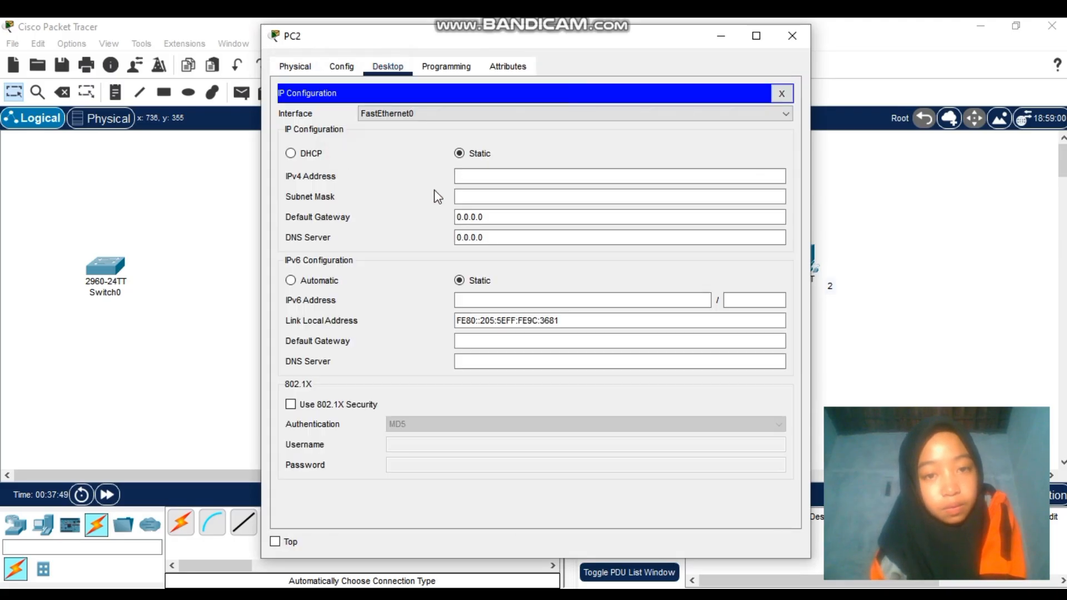
click(513, 175)
text(10)
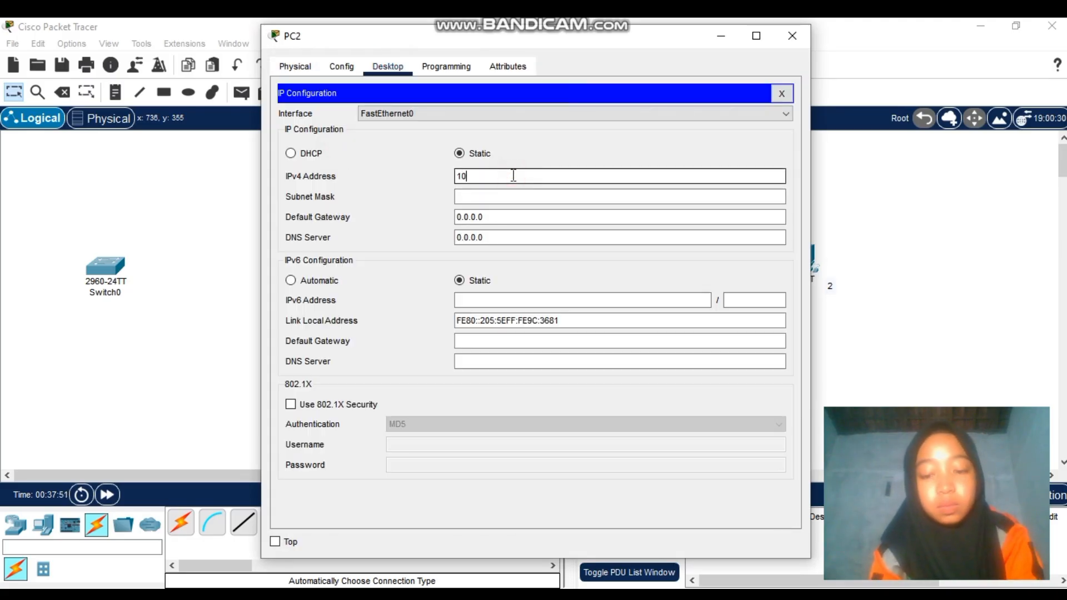
text(.)
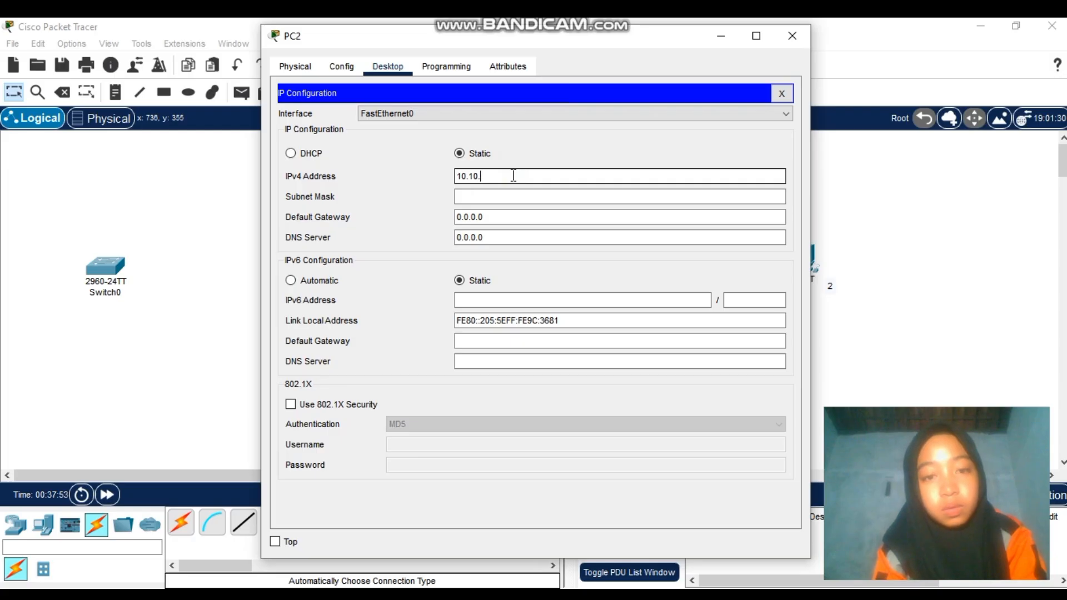
text(10.)
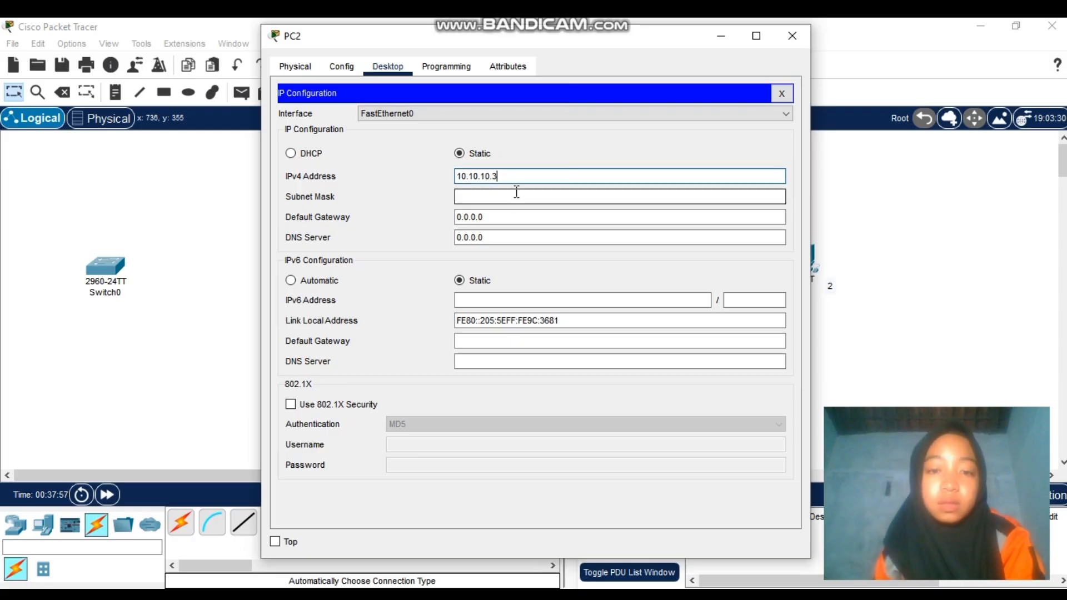
text(3)
Set PC2's mask to 255.255.255.0 and gateway to 10.10.10.1, then close its window
click(516, 191)
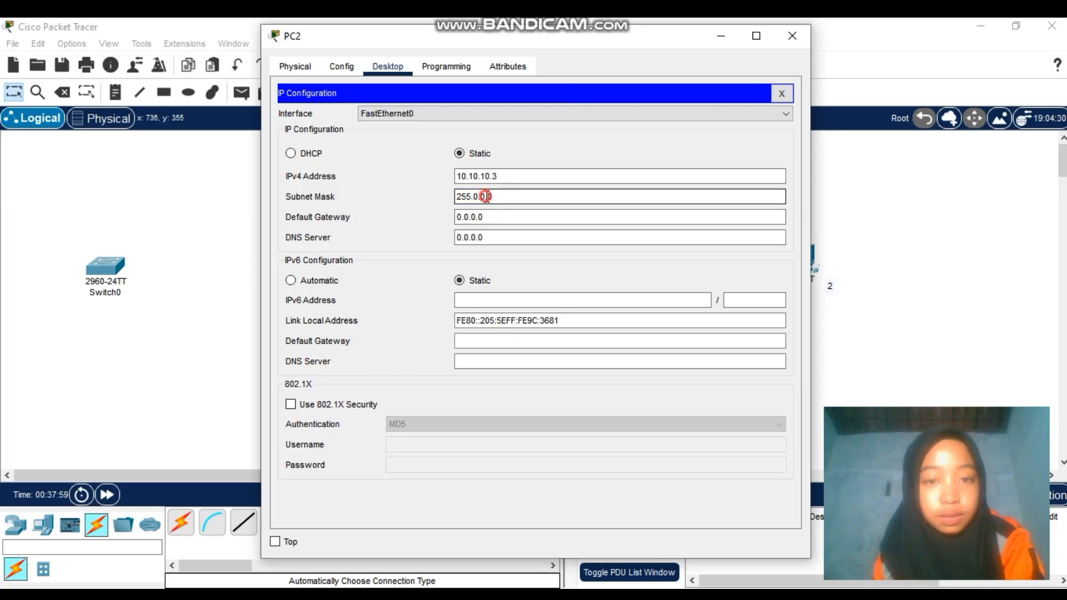
key(BackSpace)
key(BackSpace)
key(BackSpace)
key(BackSpace)
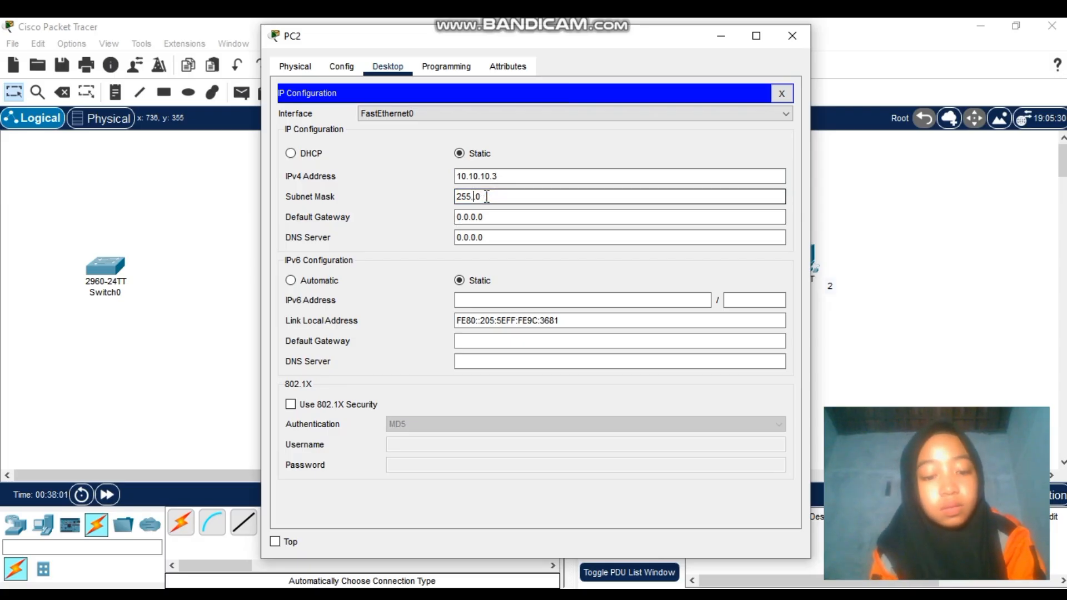
text(255.255.)
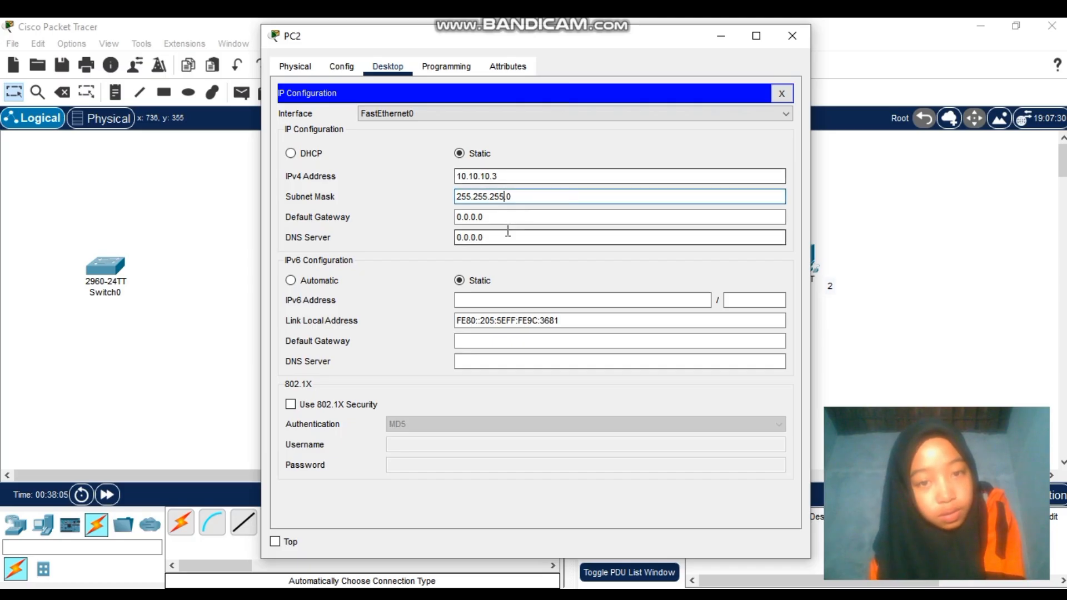
click(507, 215)
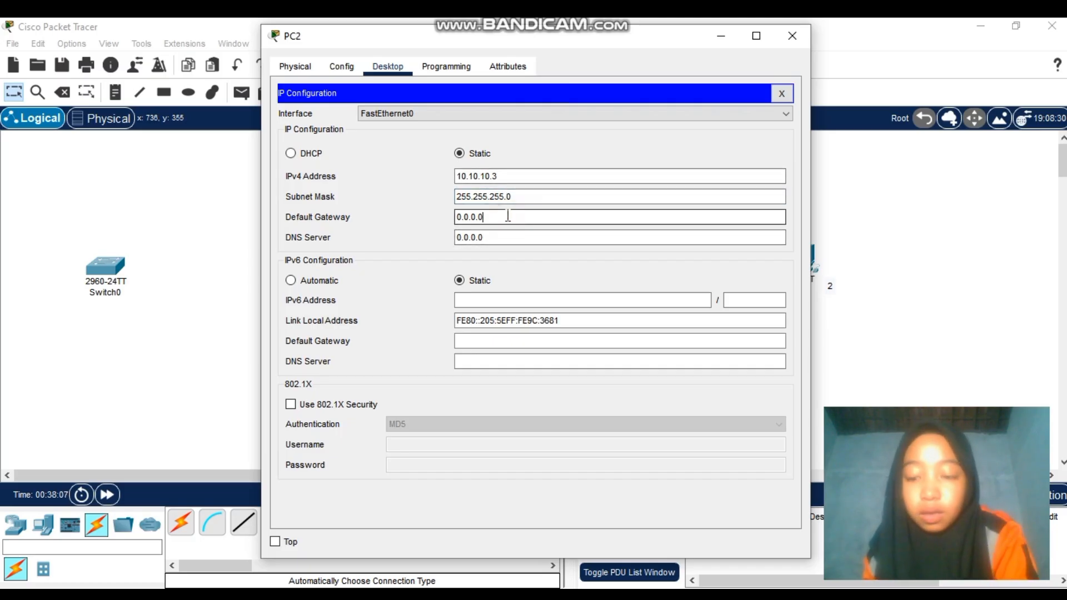
key(BackSpace)
key(BackSpace)
key(BackSpace)
key(BackSpace)
key(BackSpace)
key(BackSpace)
text(10)
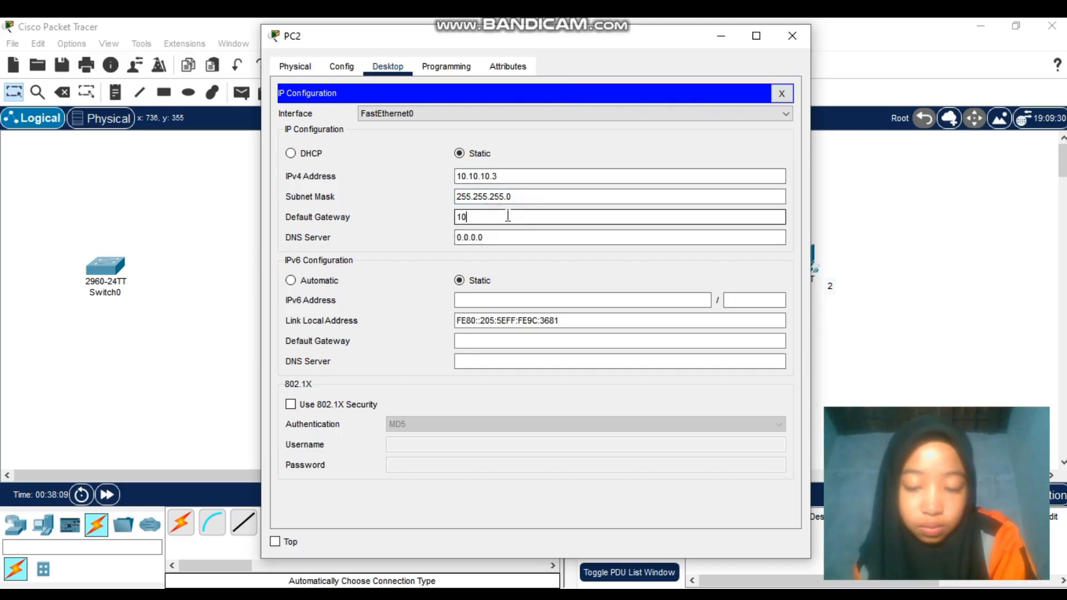
text(.10.10.)
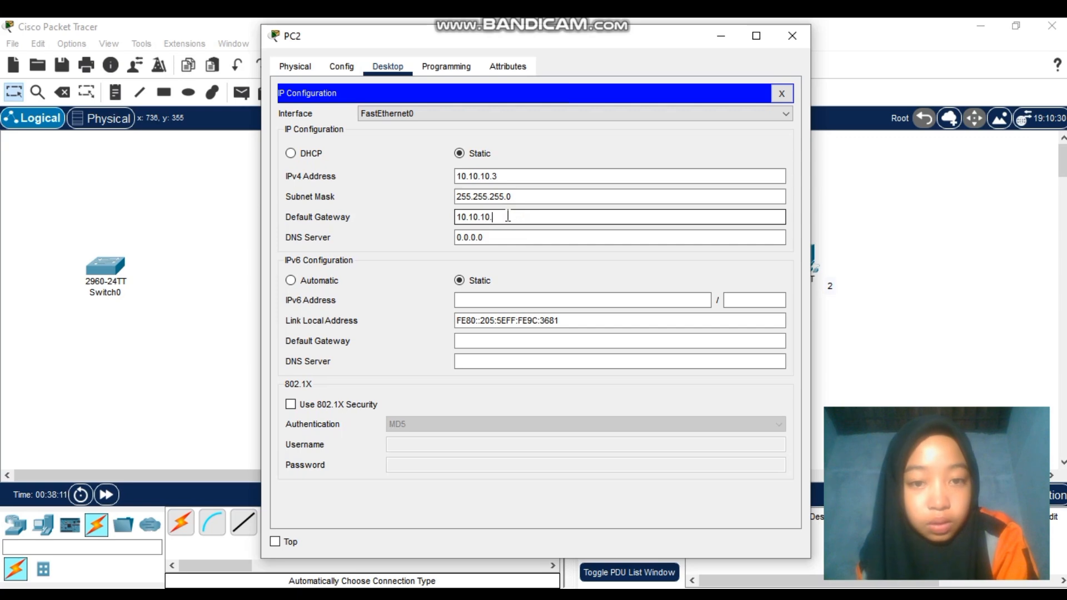
text(1)
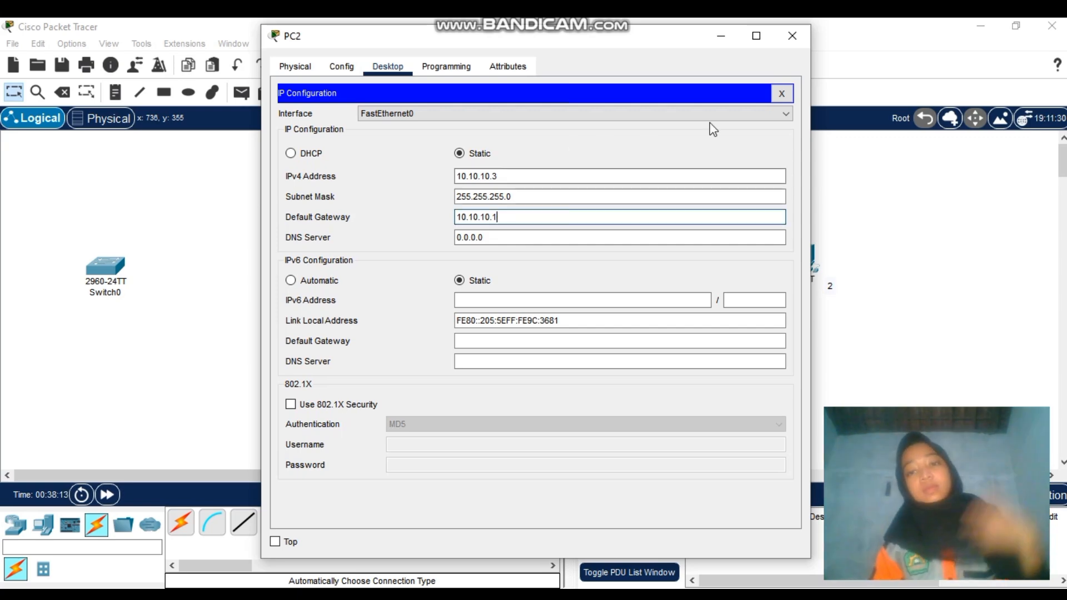
click(804, 37)
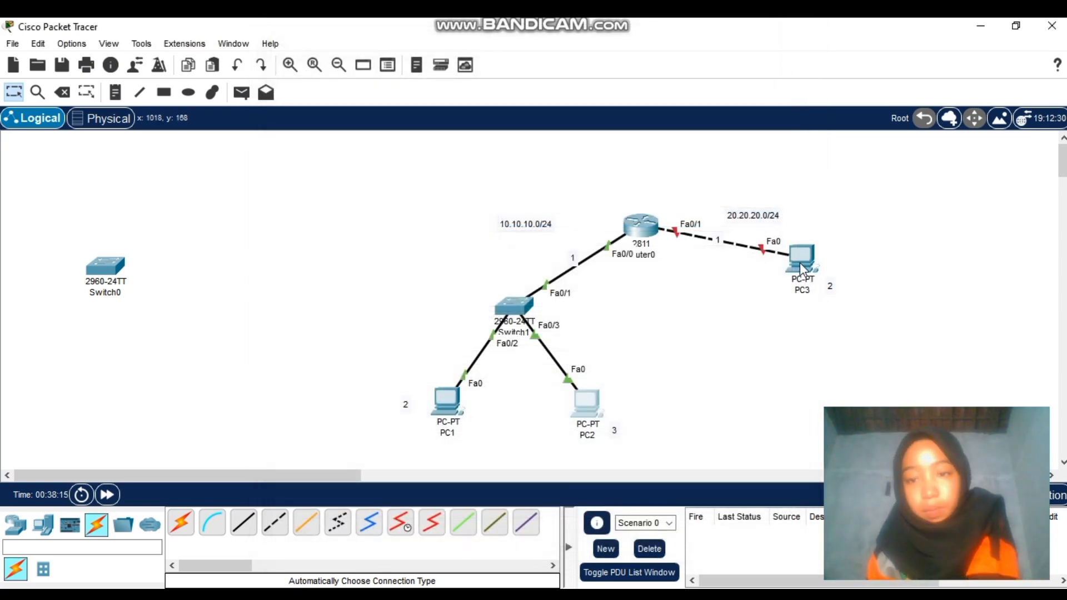
Enter IPv4 address 20.20.20.2 in PC3's IP Configuration
click(799, 263)
click(388, 66)
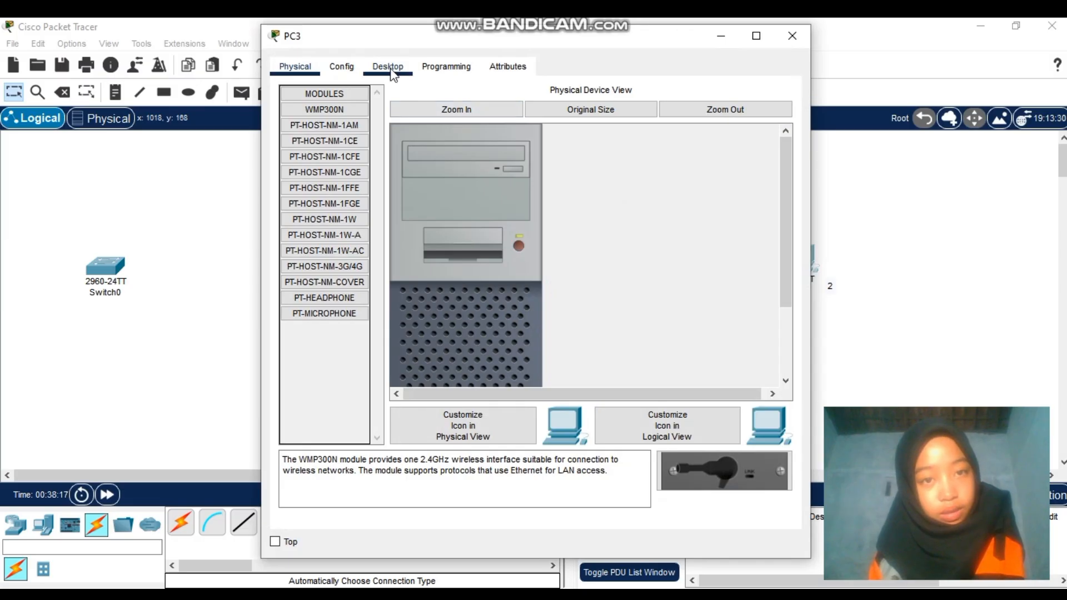
click(346, 127)
click(483, 173)
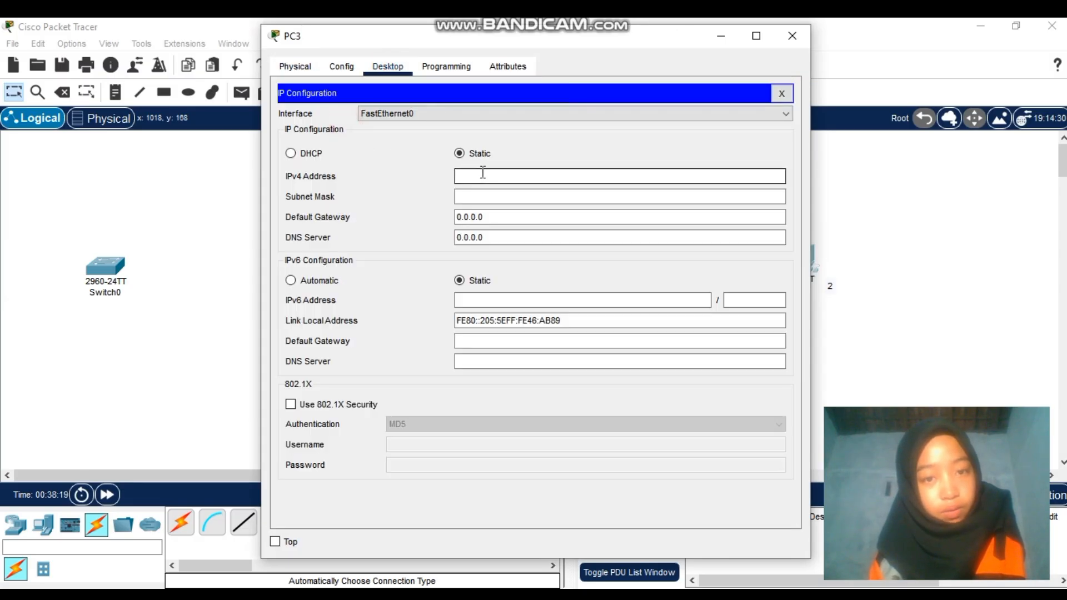
text(20)
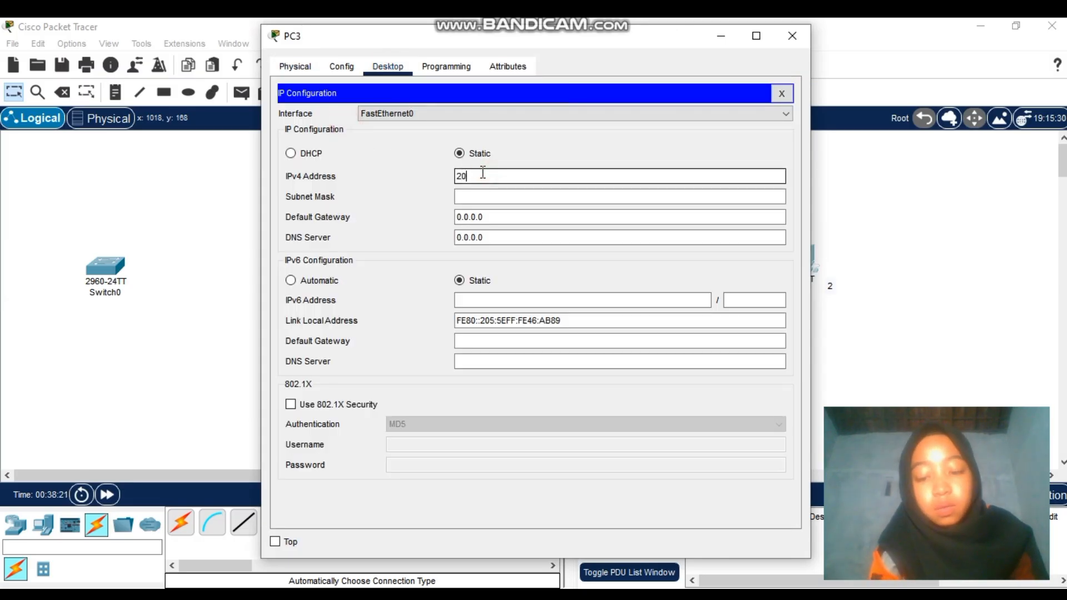
text(.20.20.2)
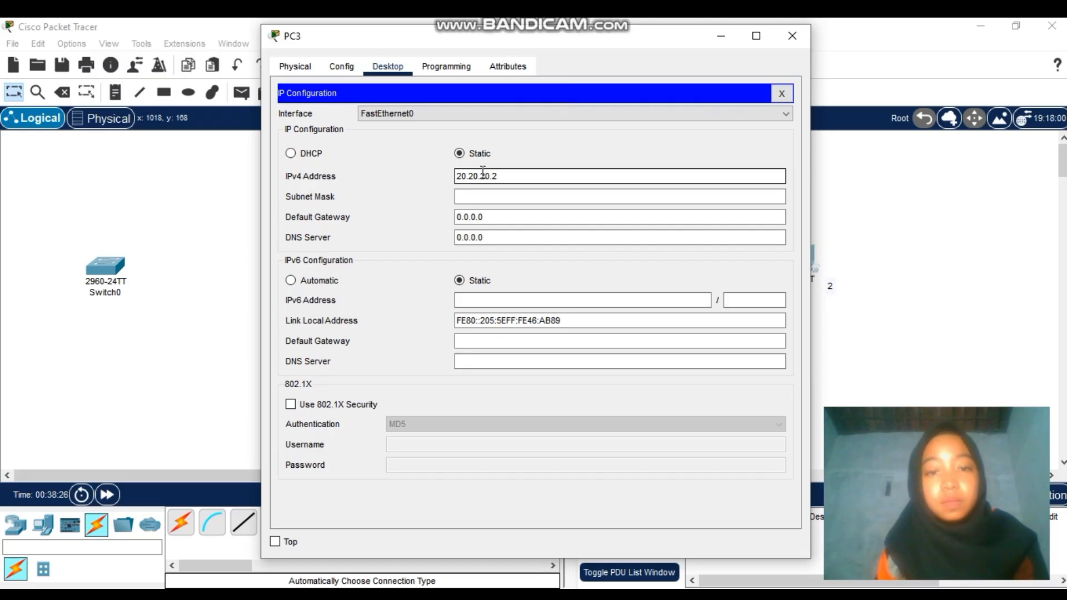
Set PC3's subnet mask to 255.255.255.0 and default gateway to 20.20.20.1
click(501, 195)
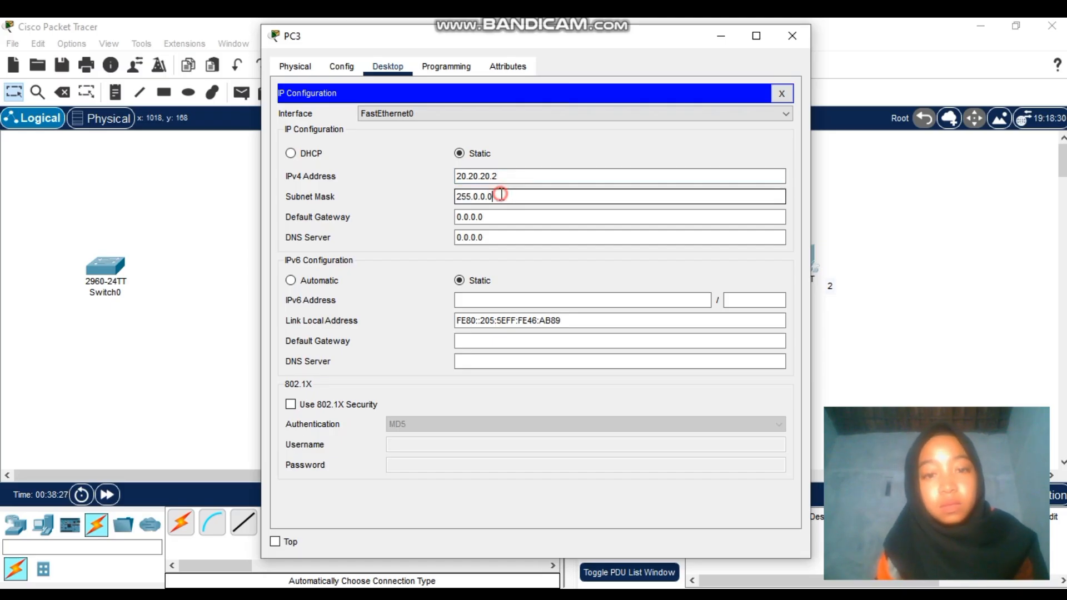
key(BackSpace)
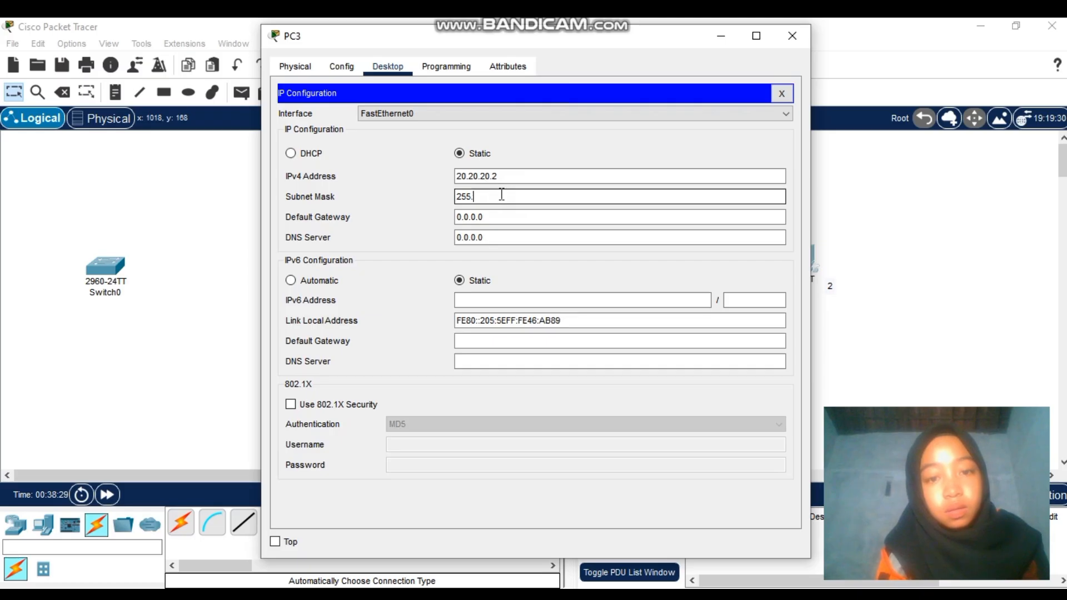
text(255)
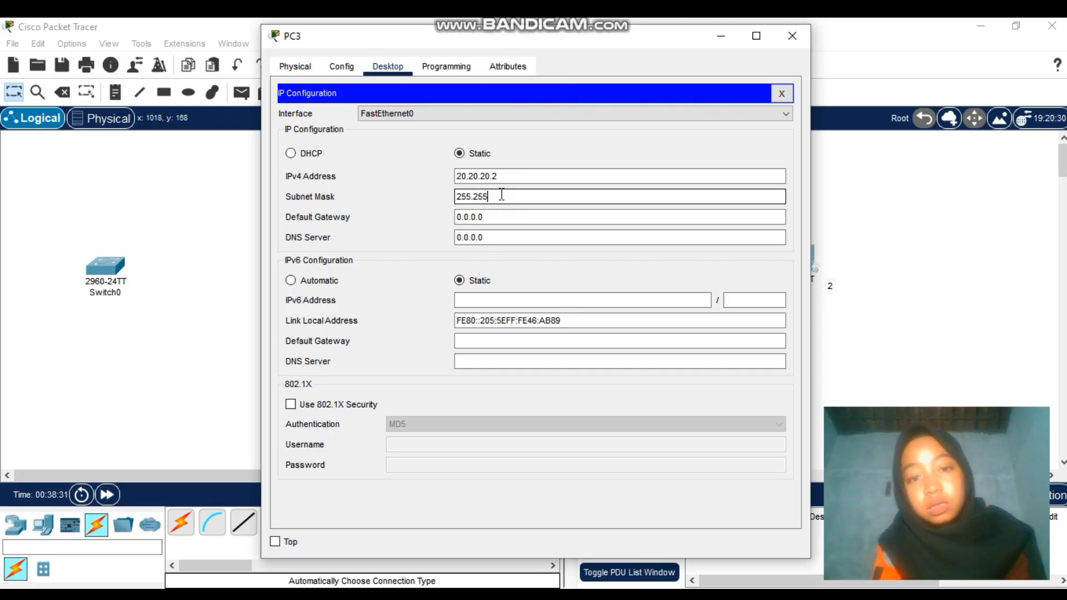
text(.255)
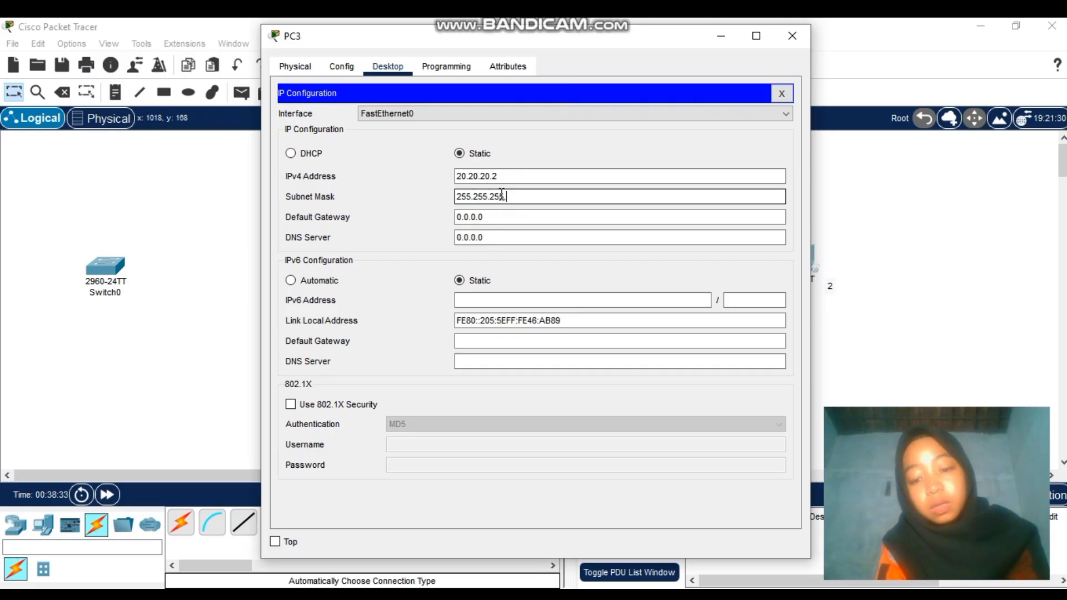
text(.0)
click(506, 216)
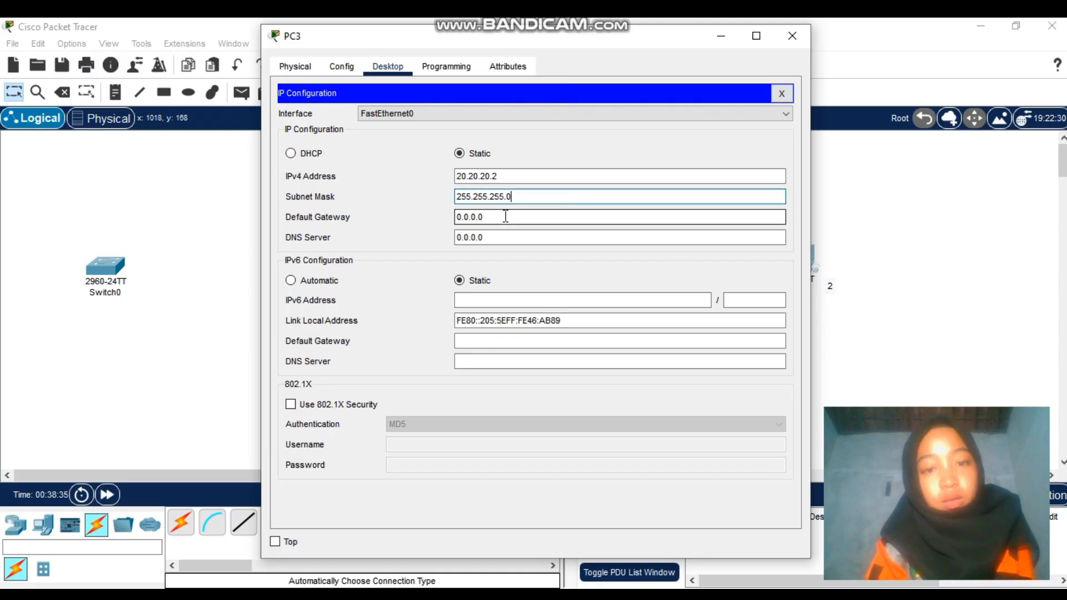
key(BackSpace)
key(BackSpace)
key(BackSpace)
key(BackSpace)
key(BackSpace)
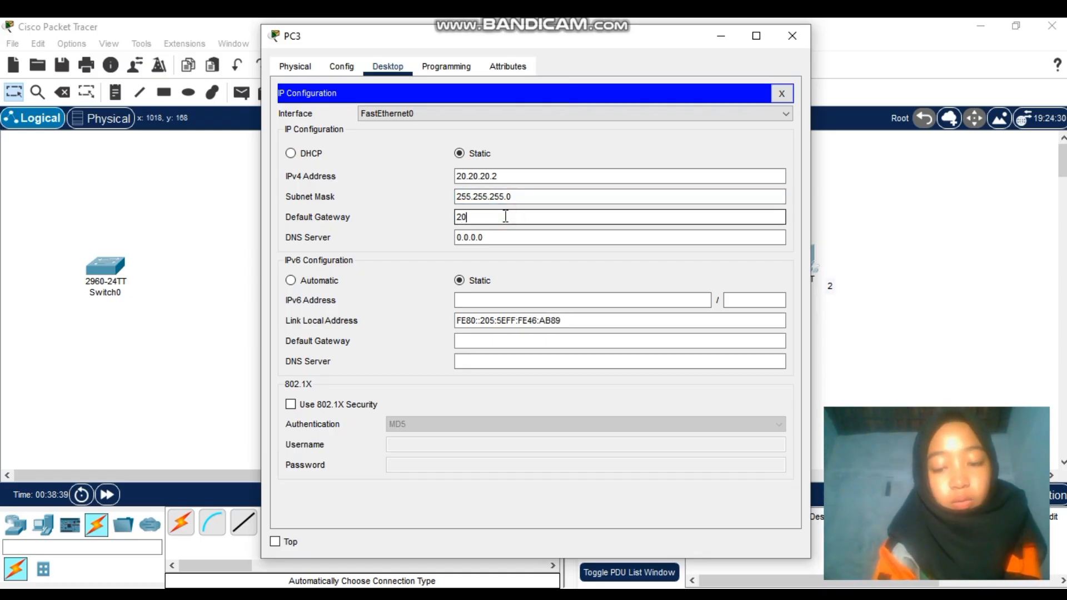
text(20.20.20)
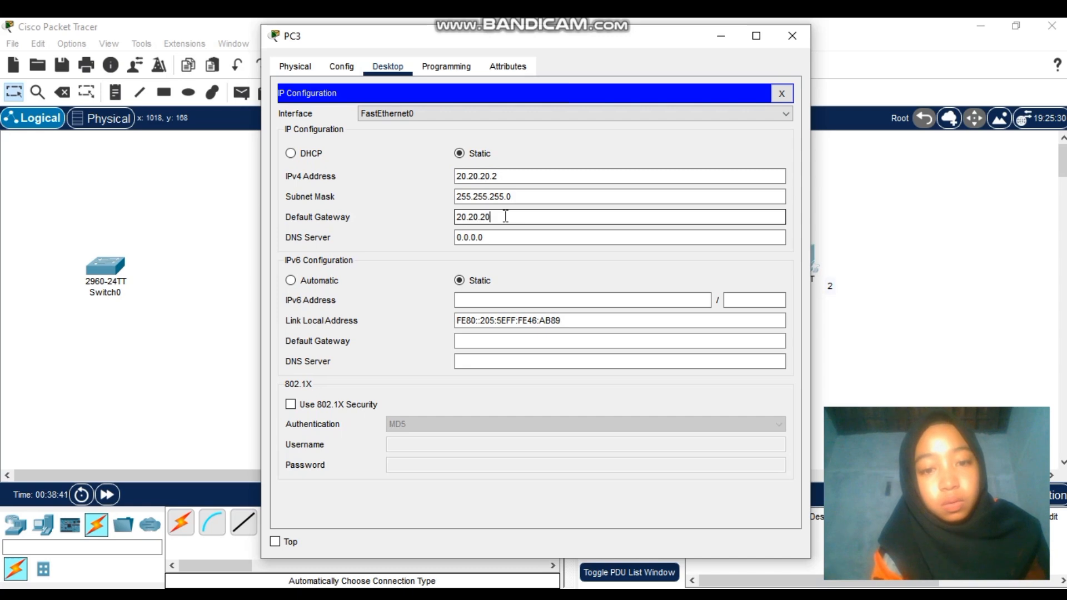
text(.1)
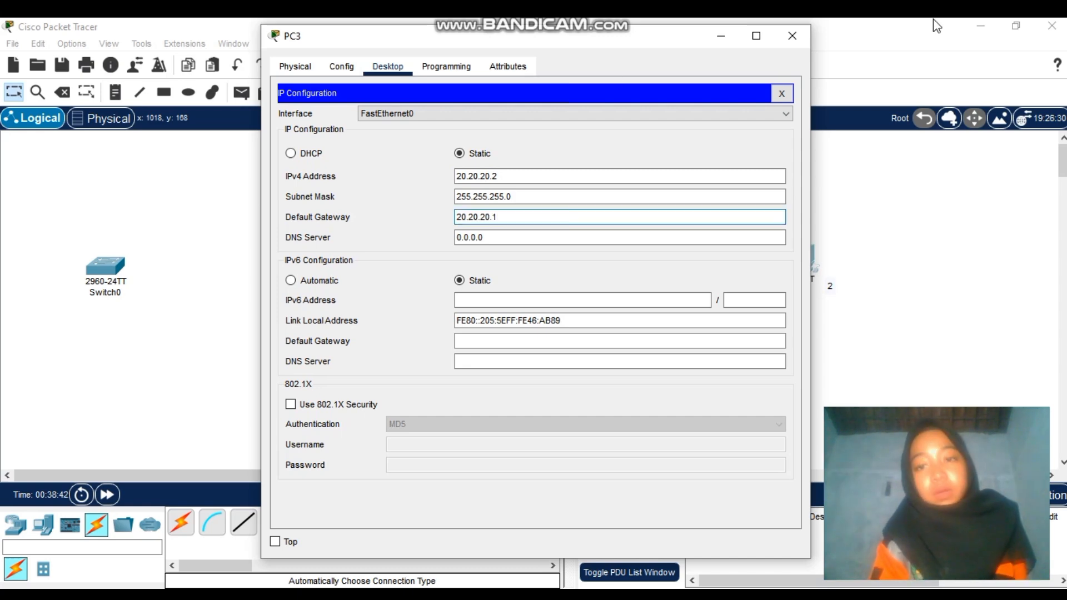
Close PC3's window and send simple PDUs from PC1 to PC2 and PC2 to PC1
click(794, 37)
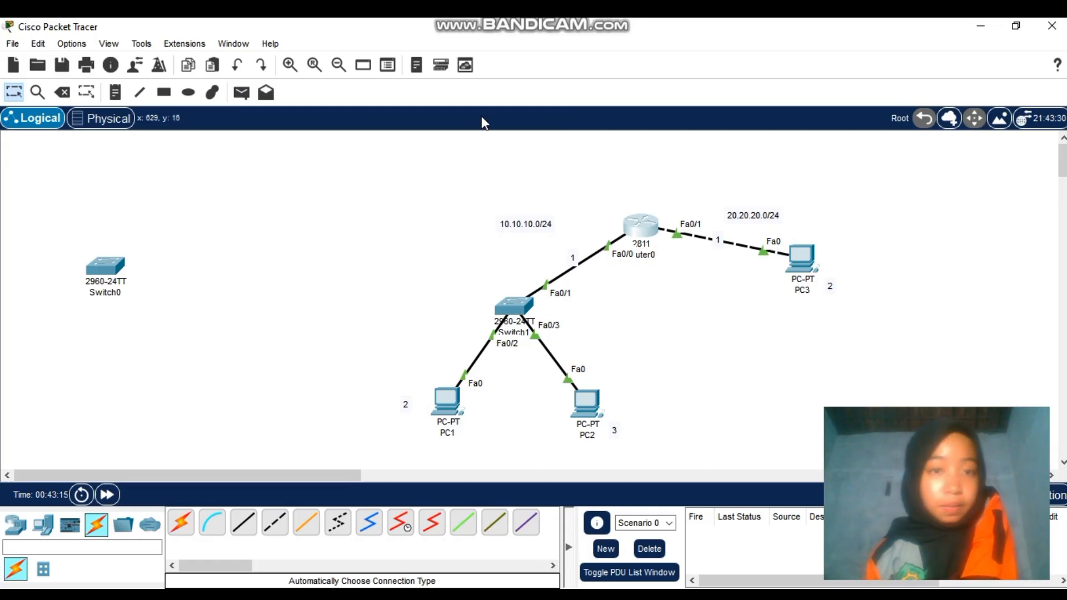
click(240, 93)
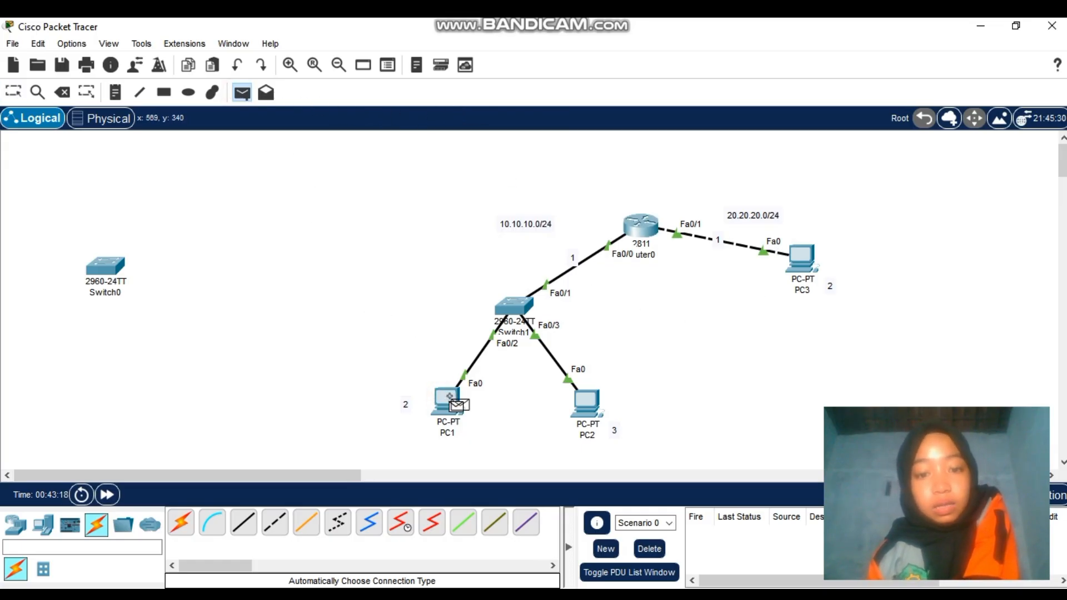
click(450, 396)
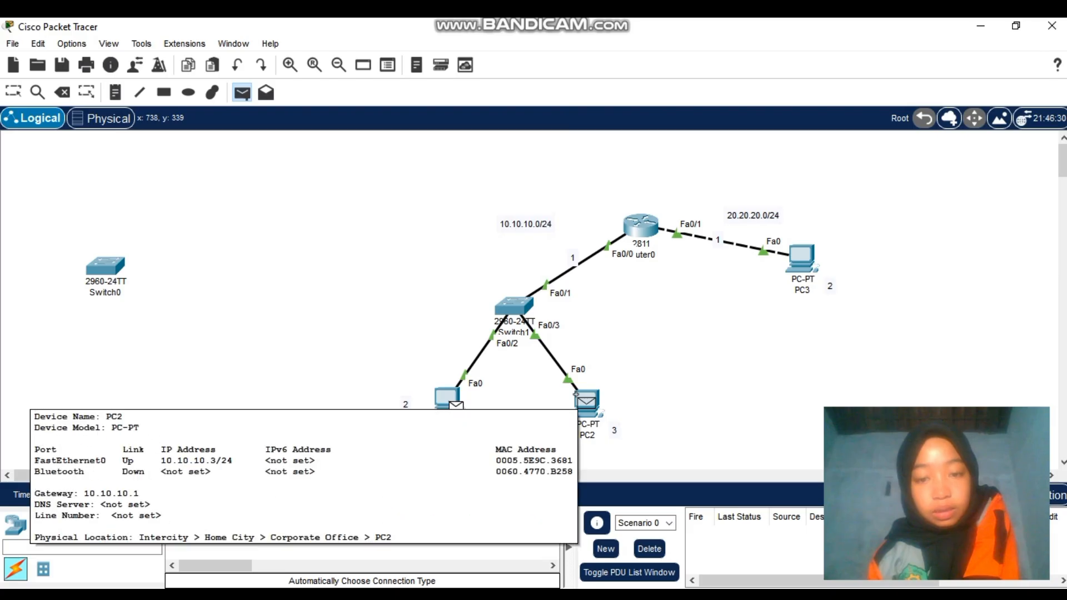
click(576, 396)
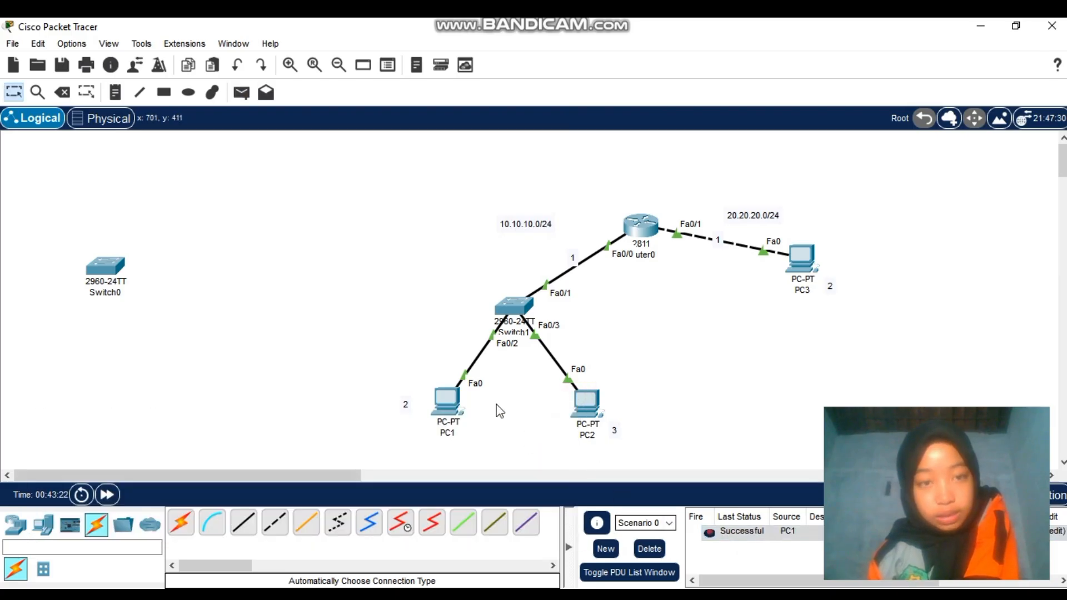
click(240, 94)
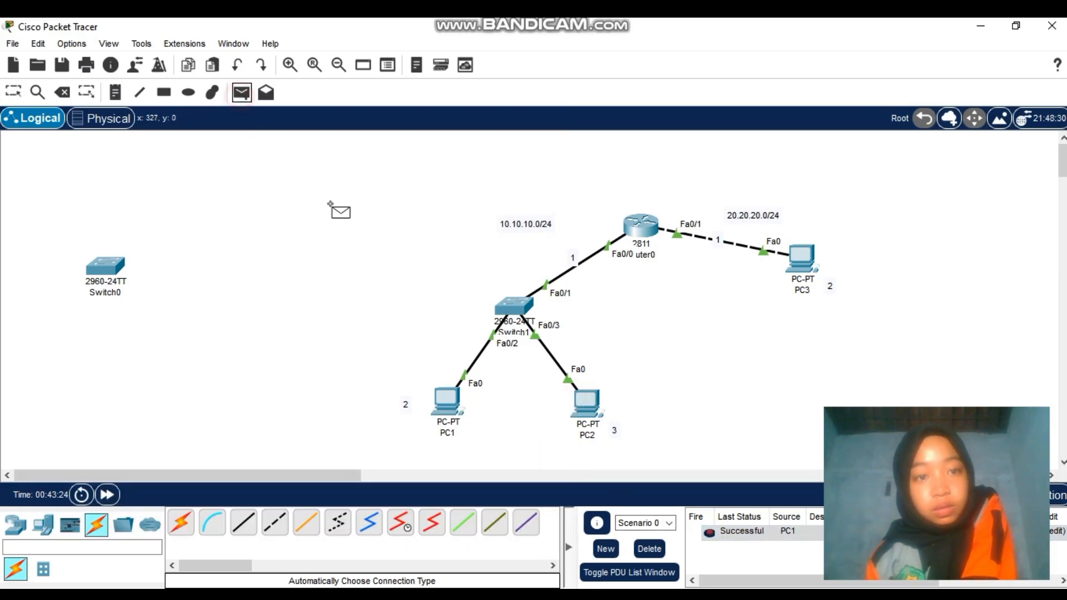
click(586, 403)
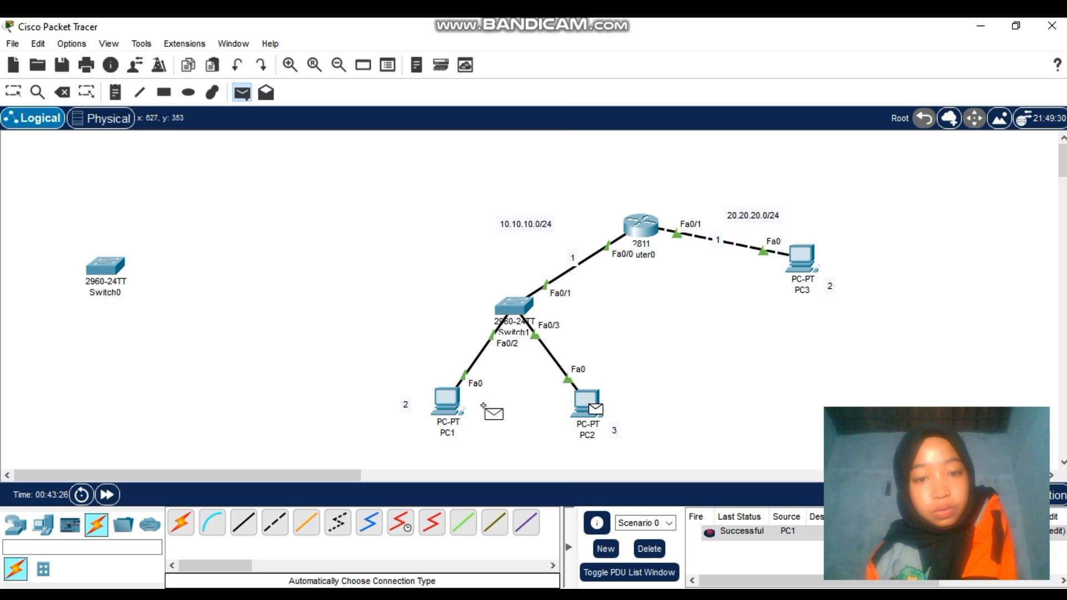
click(436, 403)
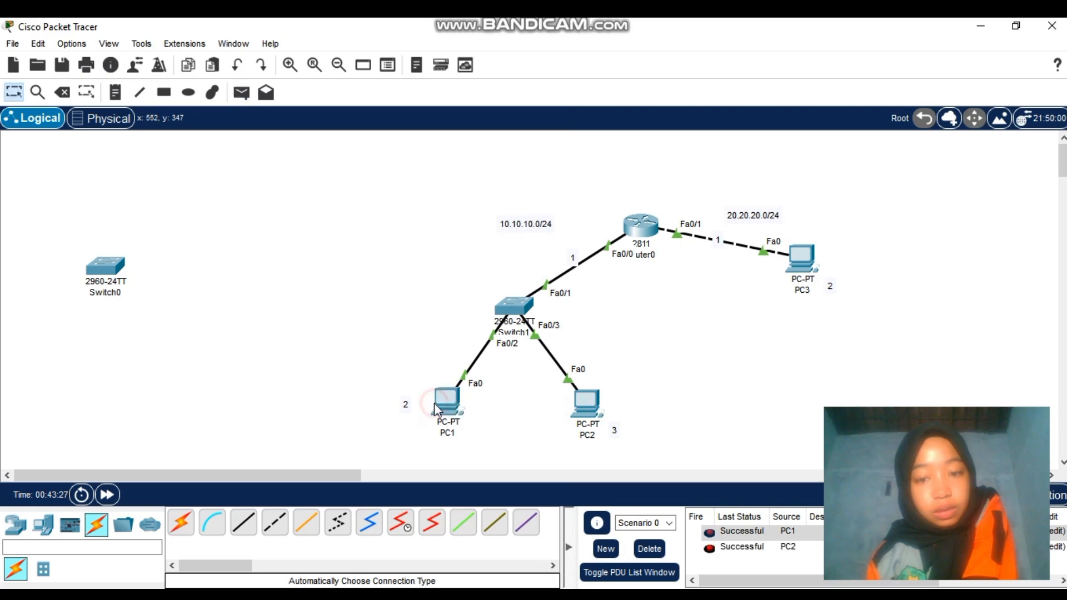
Ping PC2 to PC3, clear the event list, and resend the PC2-to-PC3 ping
click(241, 93)
click(589, 406)
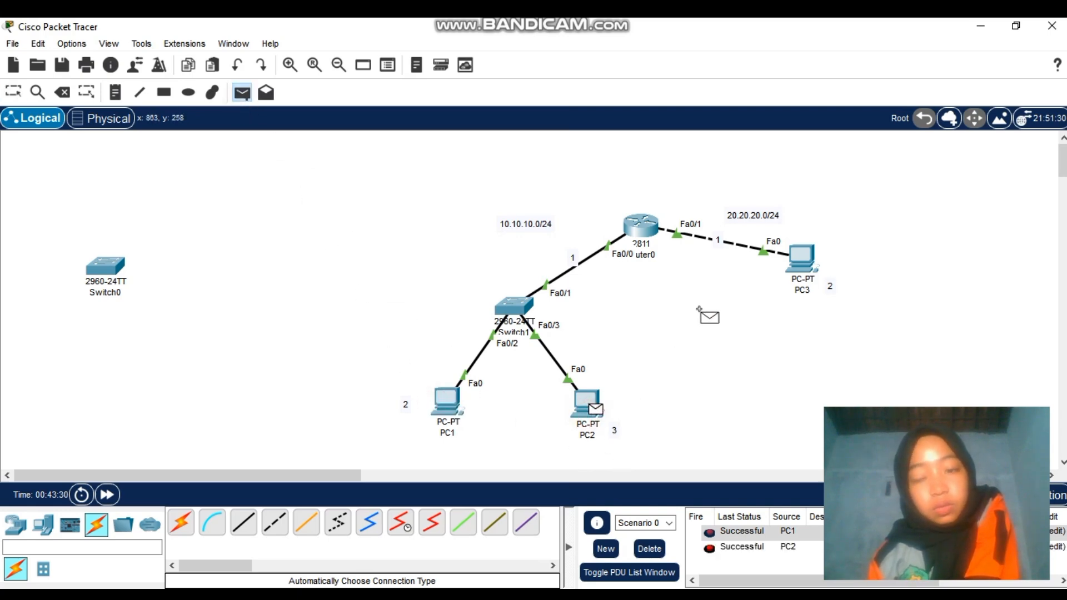
click(795, 265)
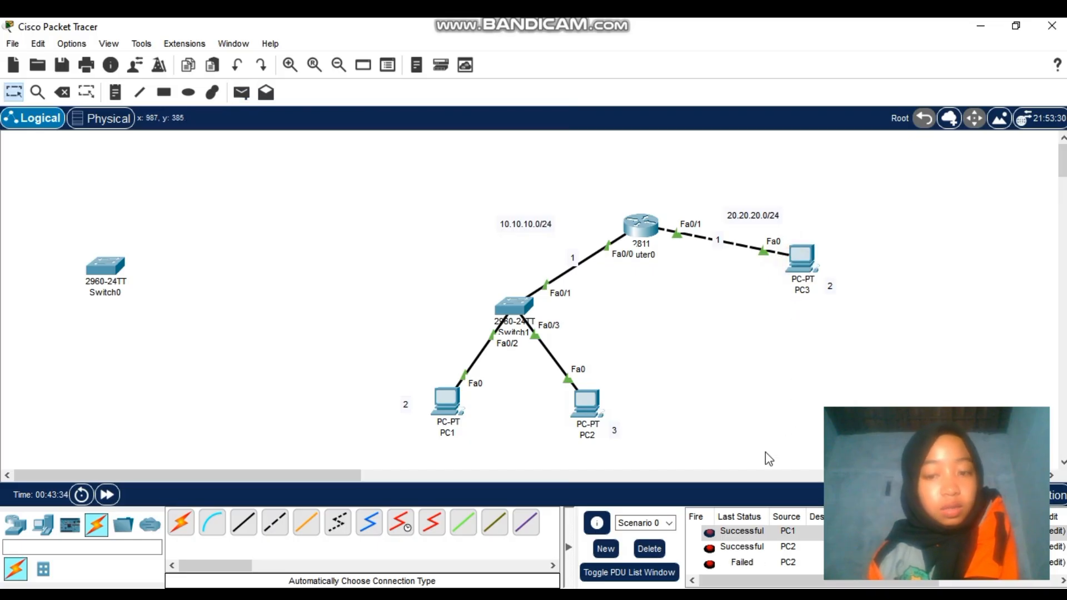
click(645, 550)
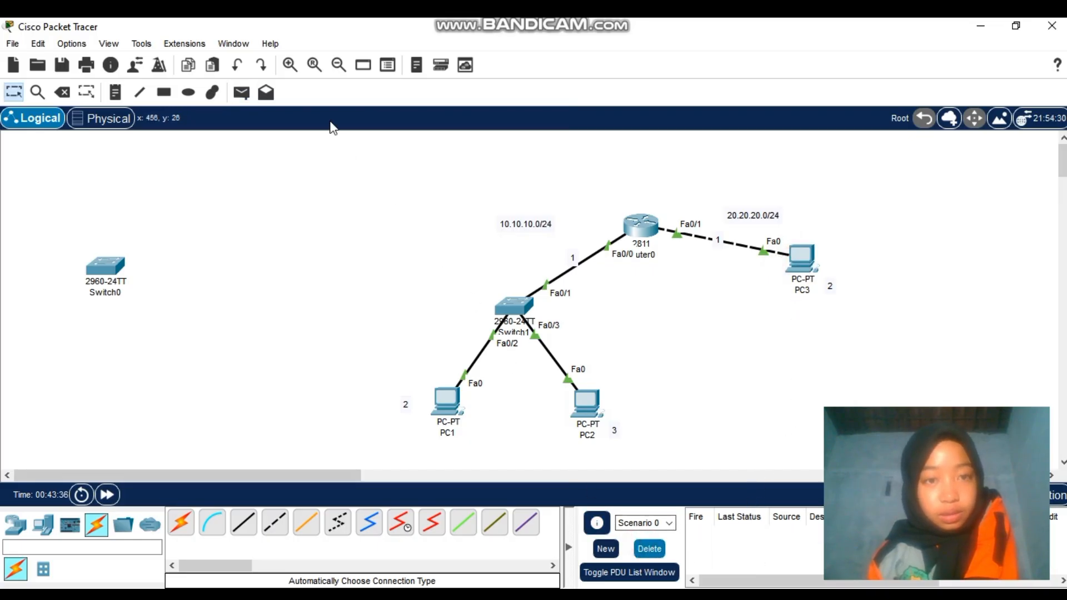
click(240, 95)
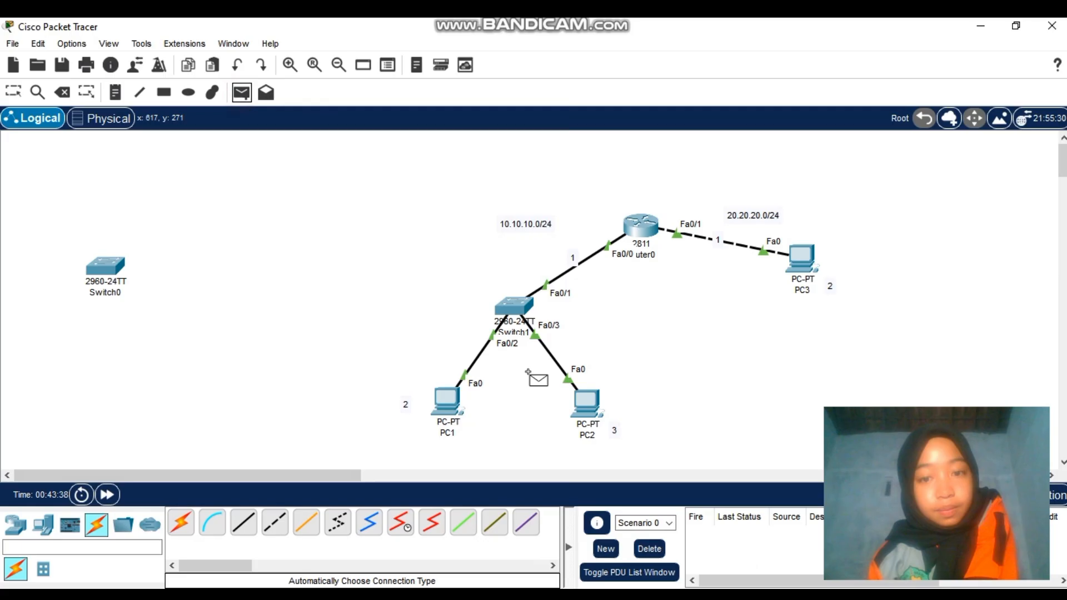
click(588, 403)
click(800, 259)
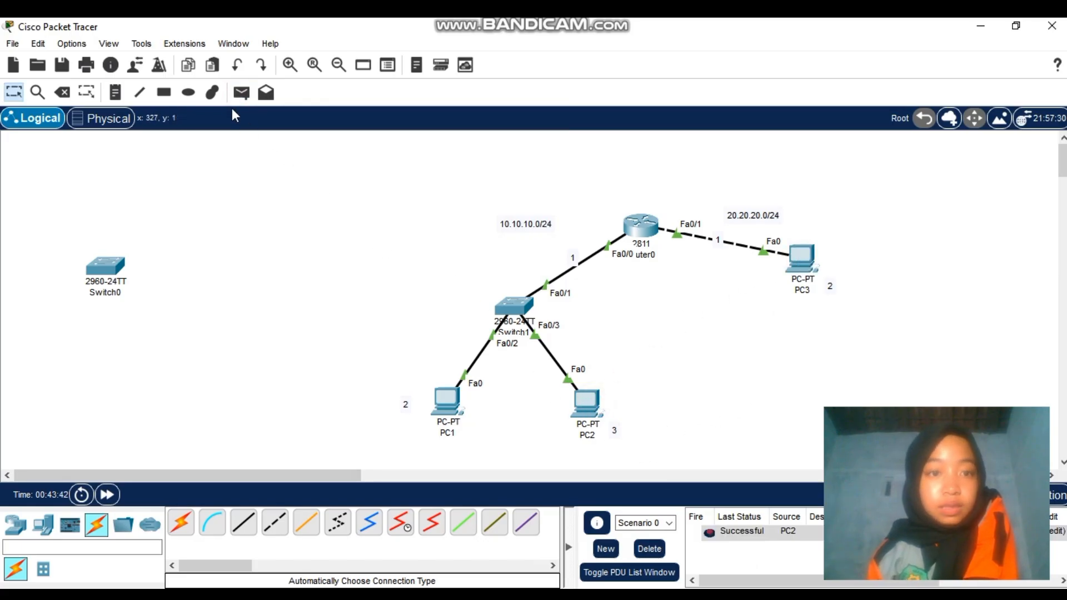
Send a simple PDU from PC3 to PC1, then begin another one sourced at PC3
click(236, 95)
click(801, 259)
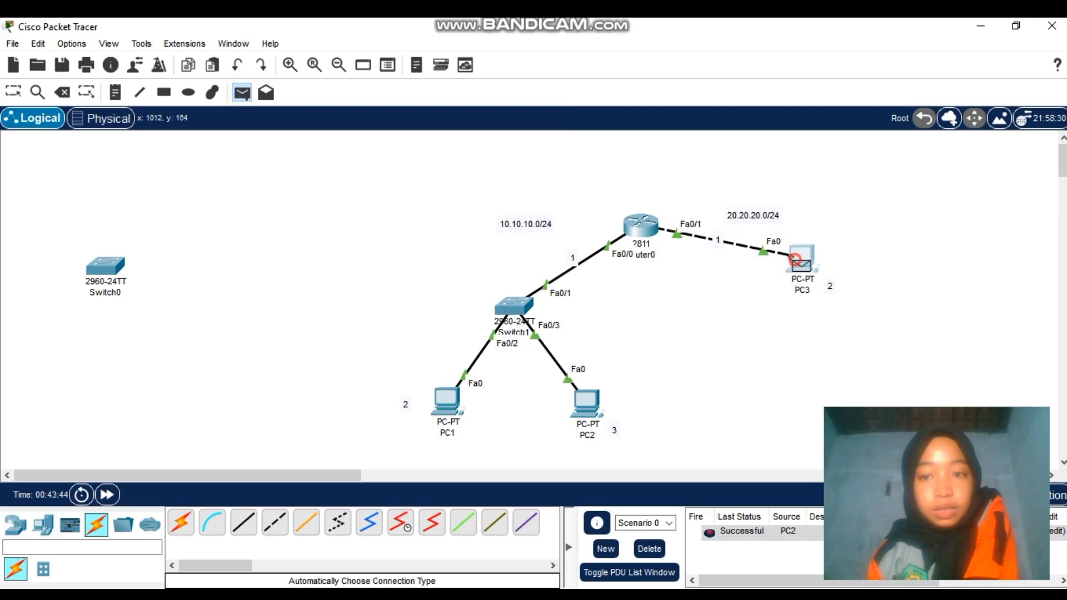
click(448, 415)
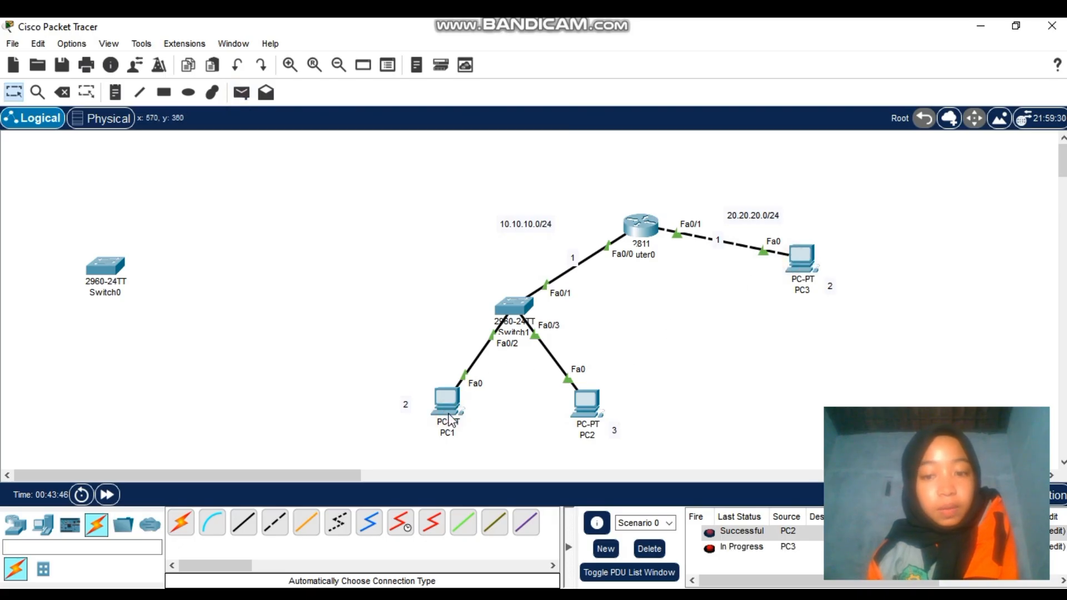
click(241, 93)
click(803, 248)
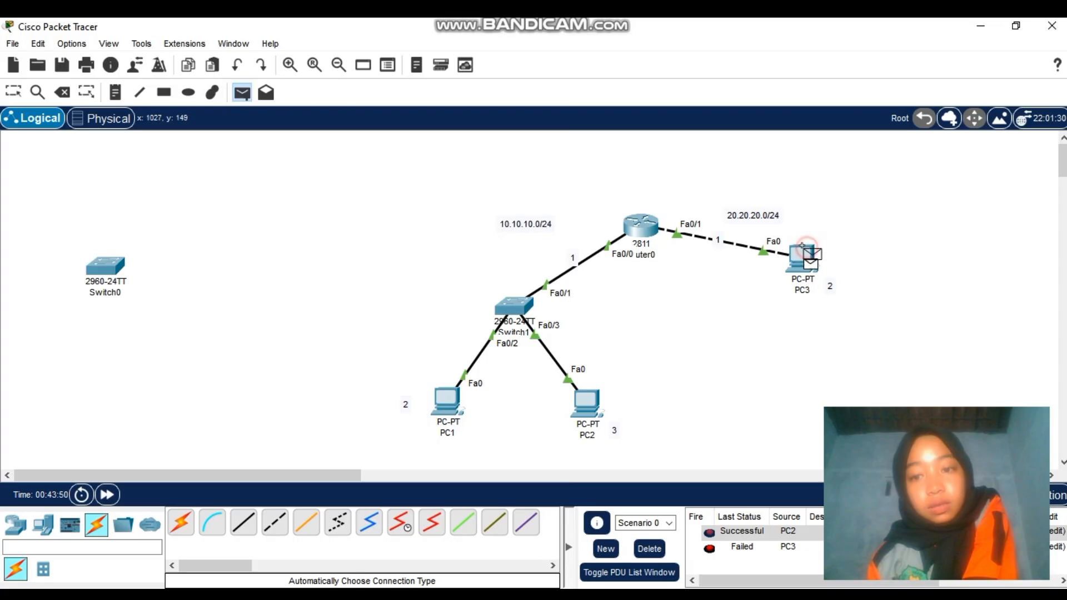
Resend the PC3-to-PC1 ping, select and deselect the topology, and open Router0
click(453, 409)
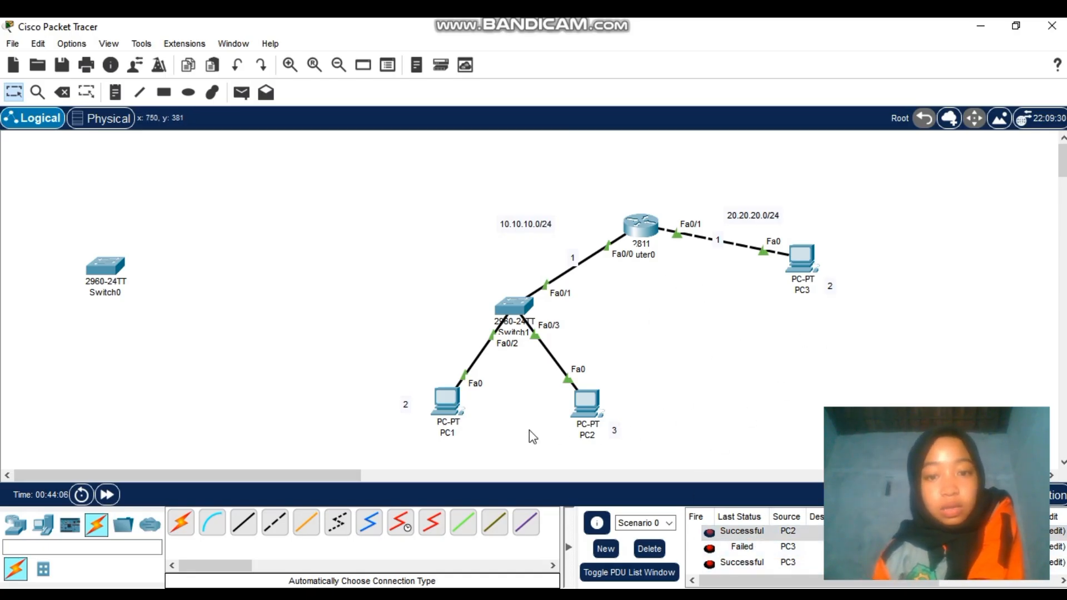
drag(413, 179, 870, 454)
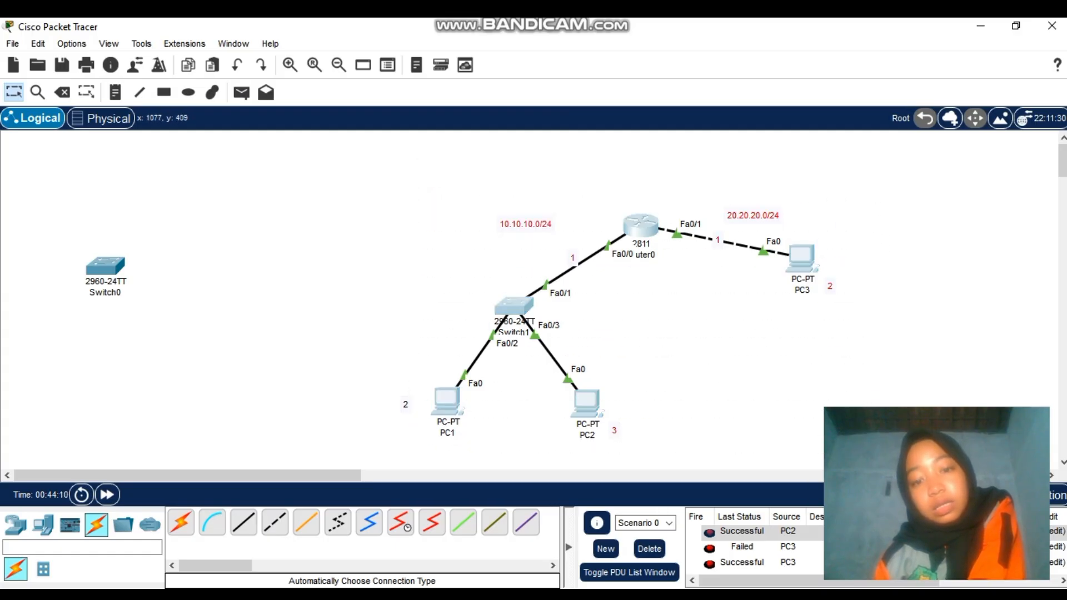
click(677, 308)
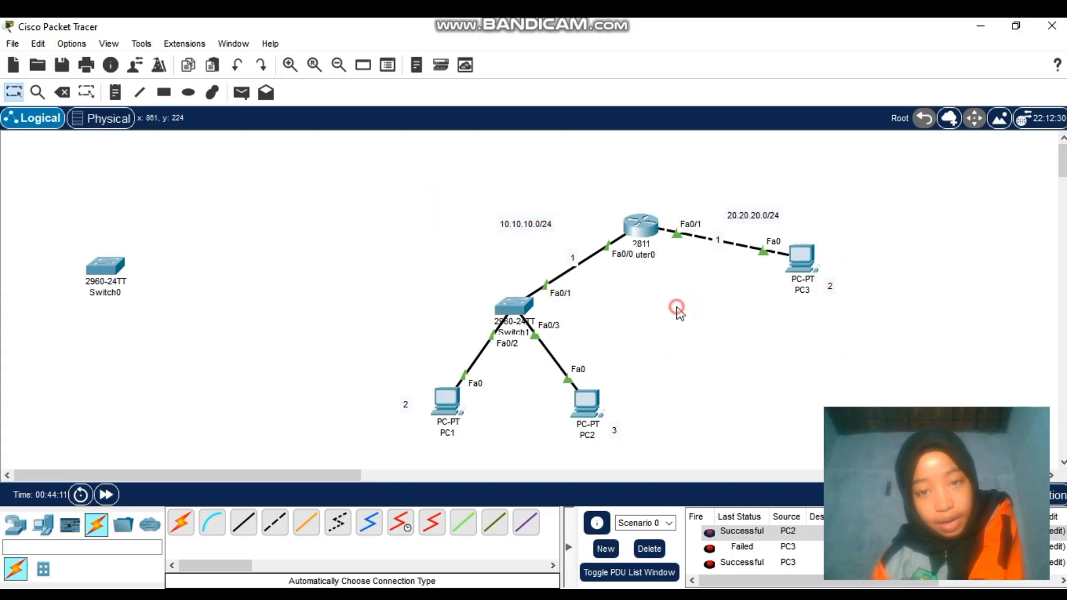
click(639, 223)
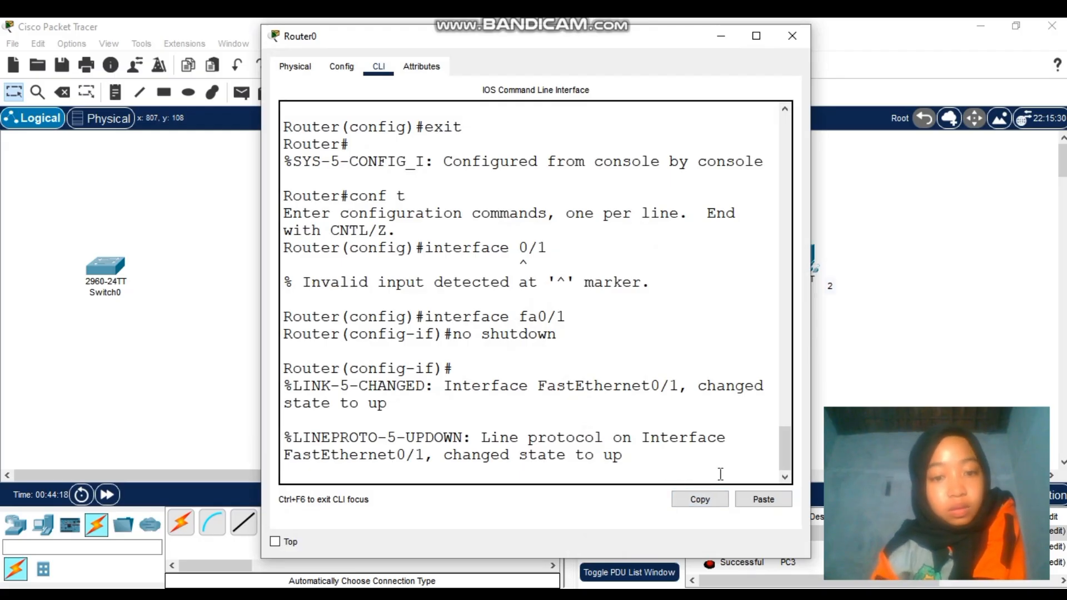
Run 'end' in Router0's CLI to exit configuration mode, then close the window
key(Return)
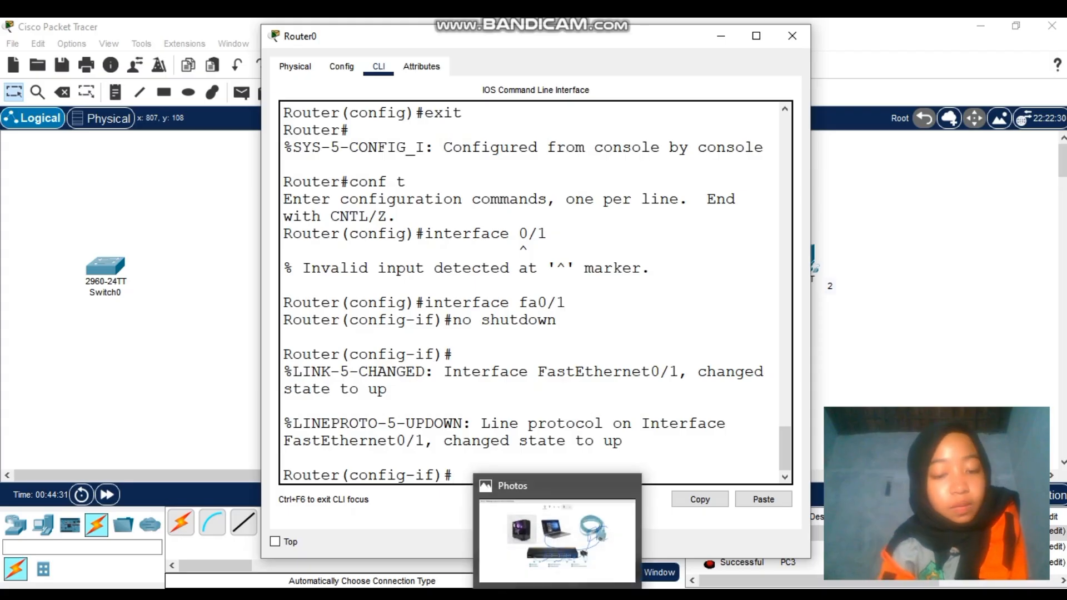
text(en)
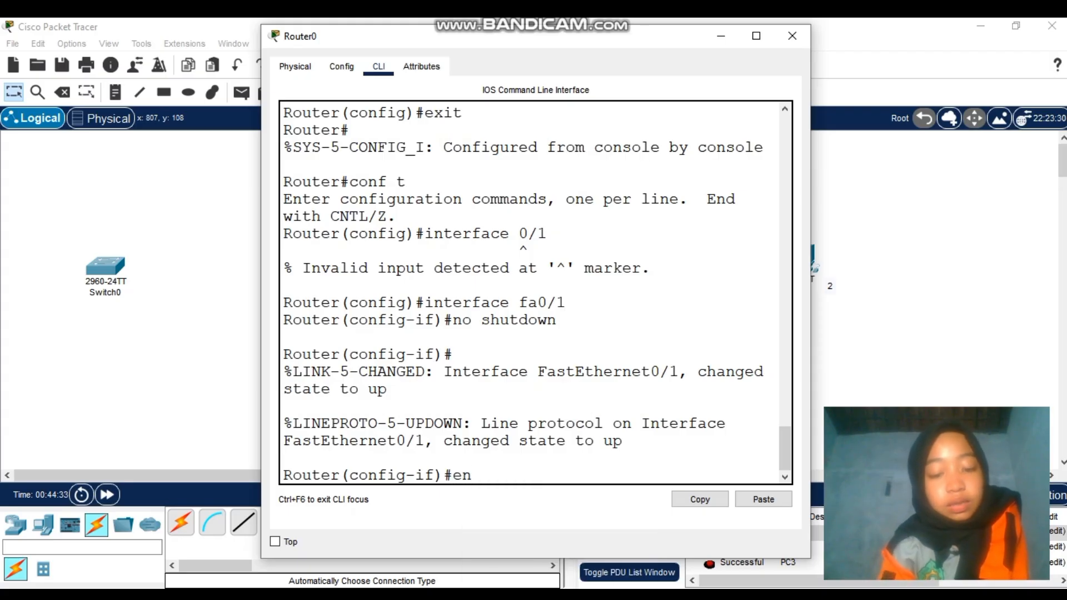
text(d)
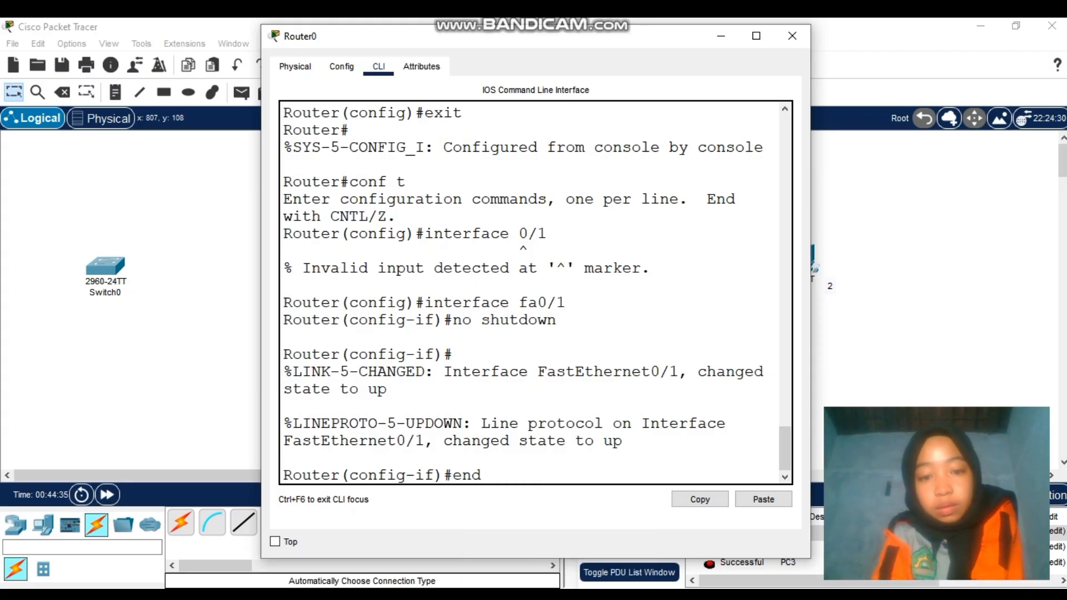
key(Return)
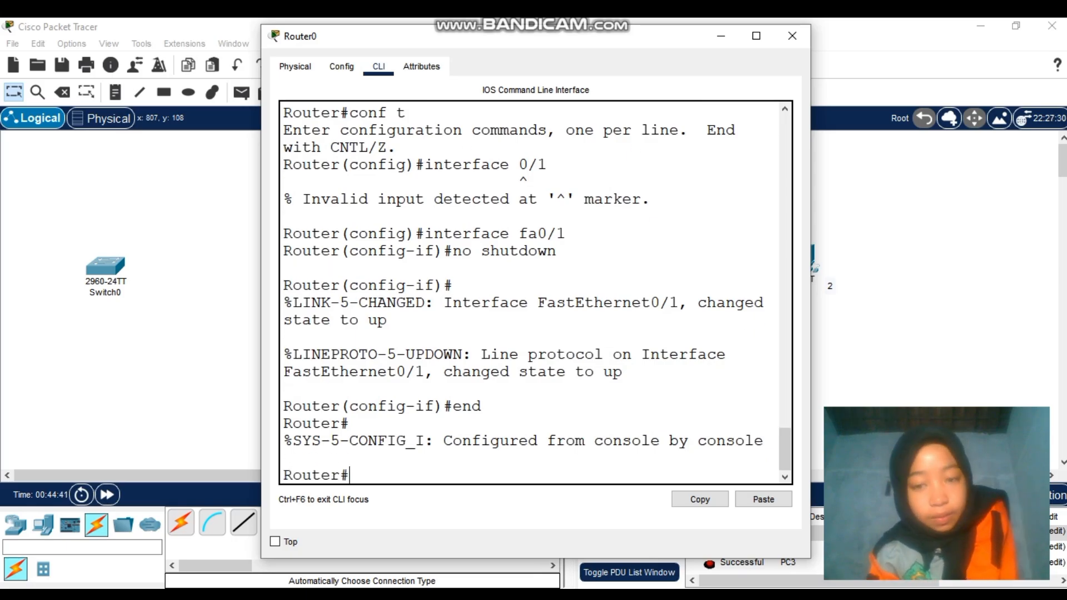
text(end)
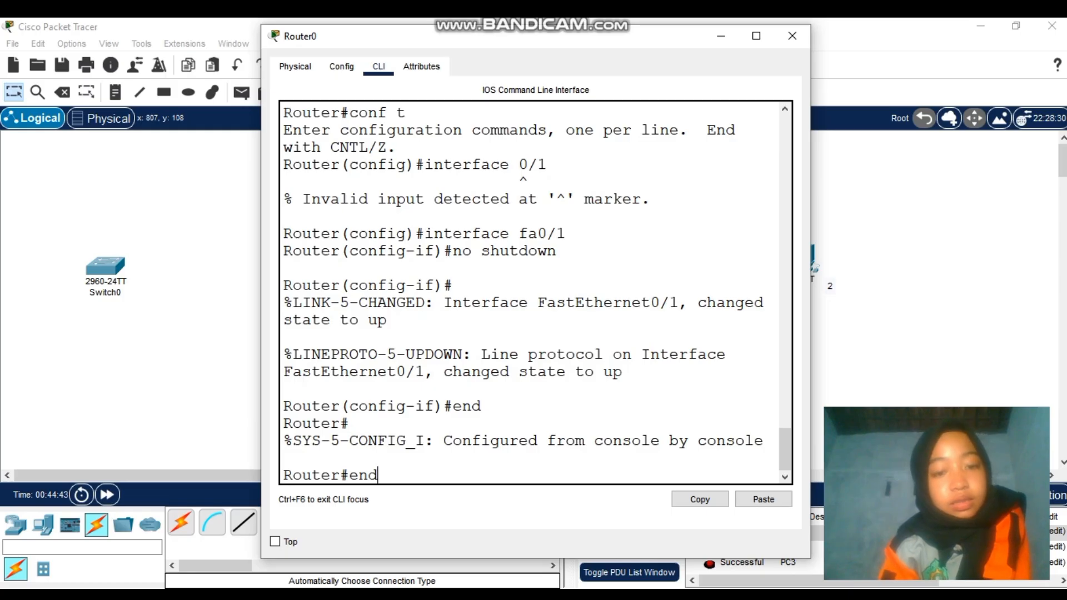
key(Return)
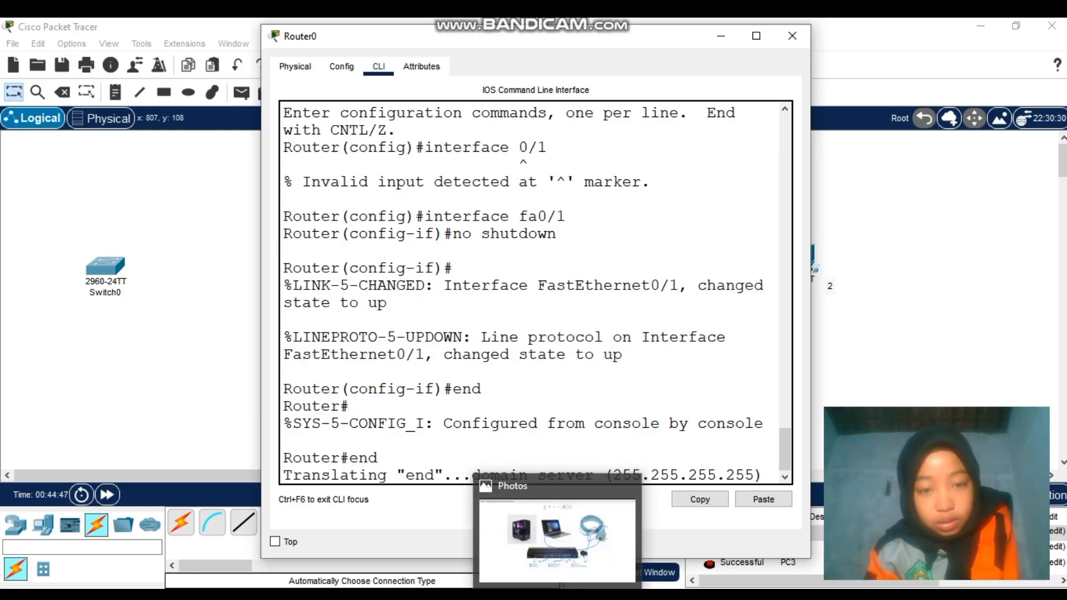
click(792, 37)
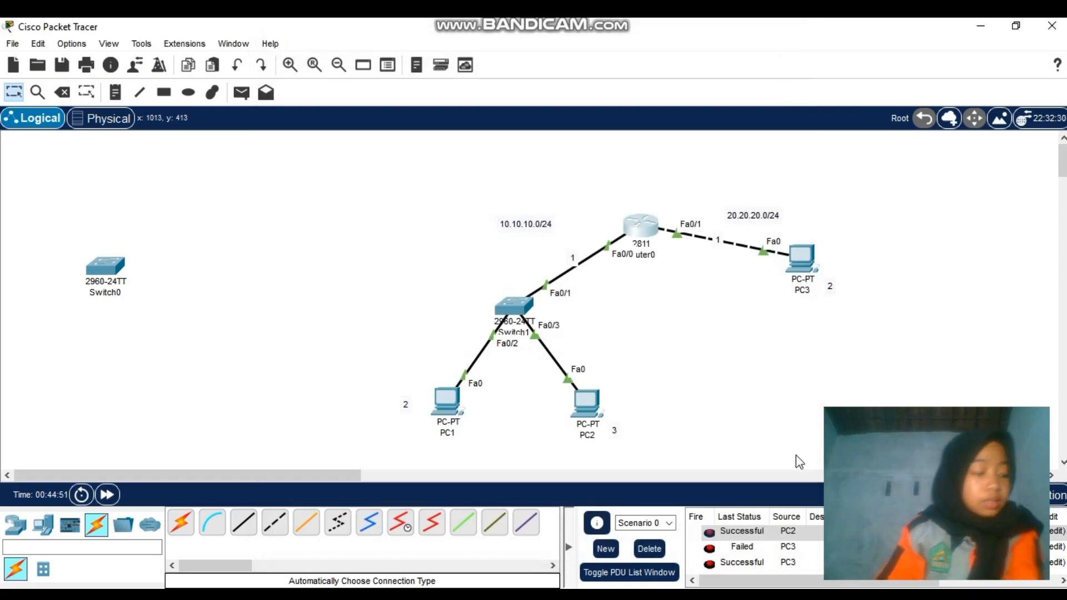